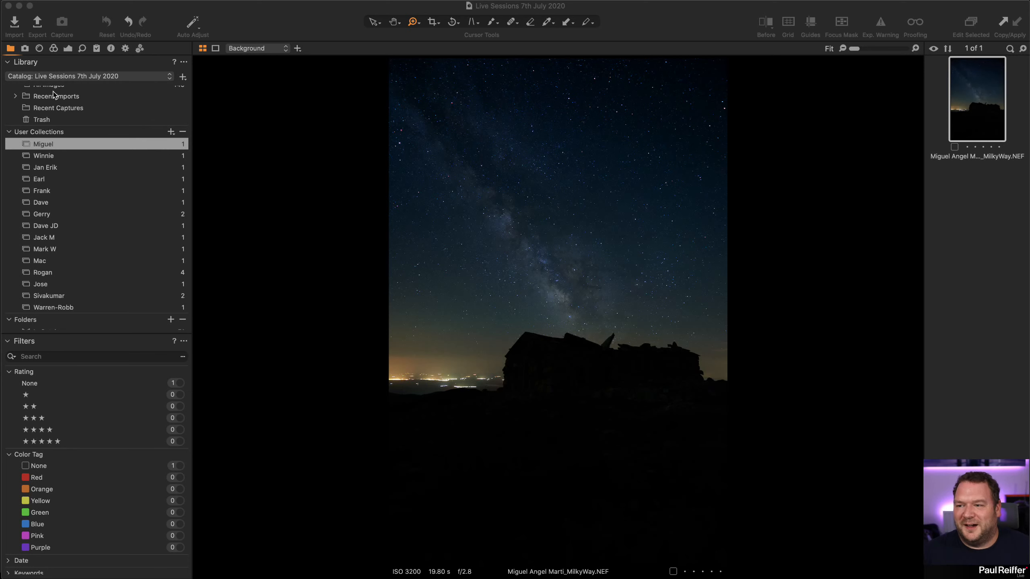
- Display the lens correction settings for the Milky Way photo
{"action": "left_click", "coordinate": [68, 48]}
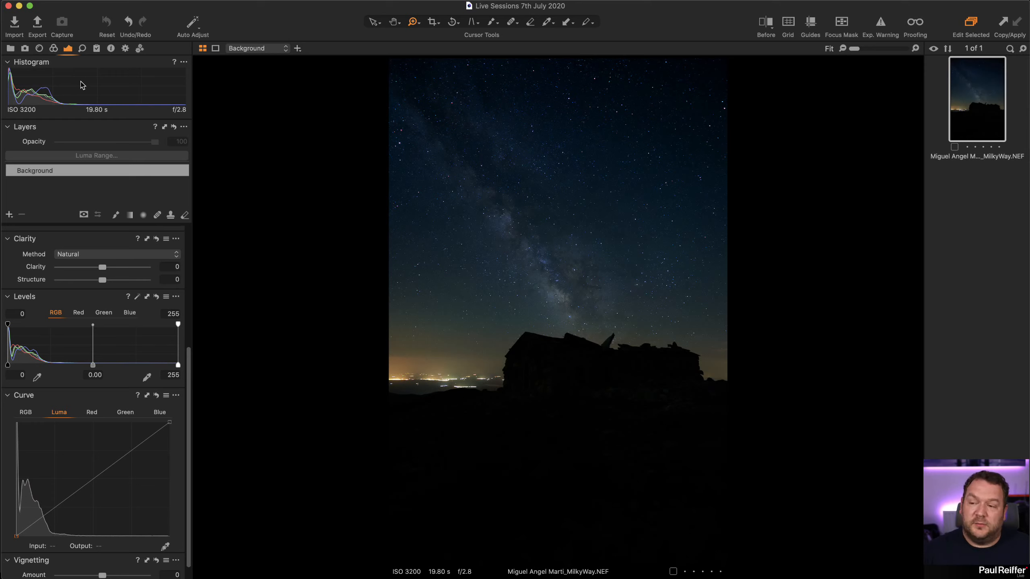
{"action": "left_click", "coordinate": [39, 48]}
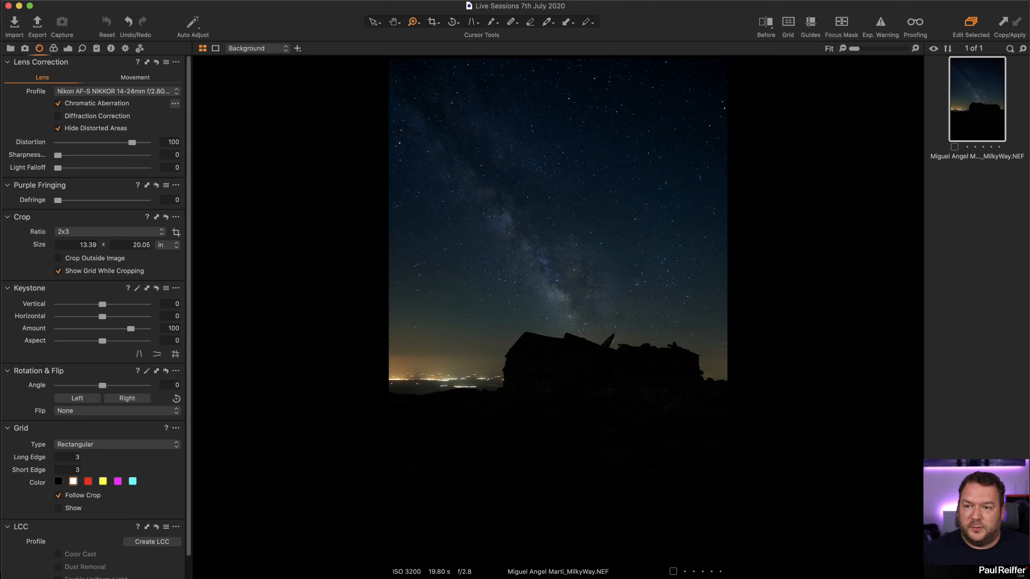
- Hide the image labels in the viewer and show them again
{"action": "left_click", "coordinate": [326, 1]}
{"action": "mouse_move", "coordinate": [392, 220]}
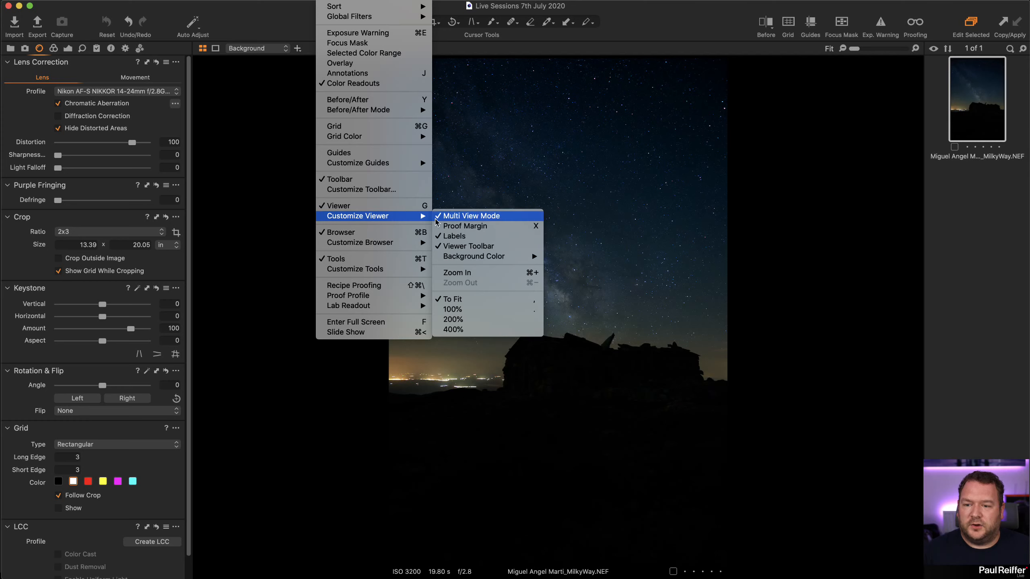
{"action": "left_click", "coordinate": [463, 237]}
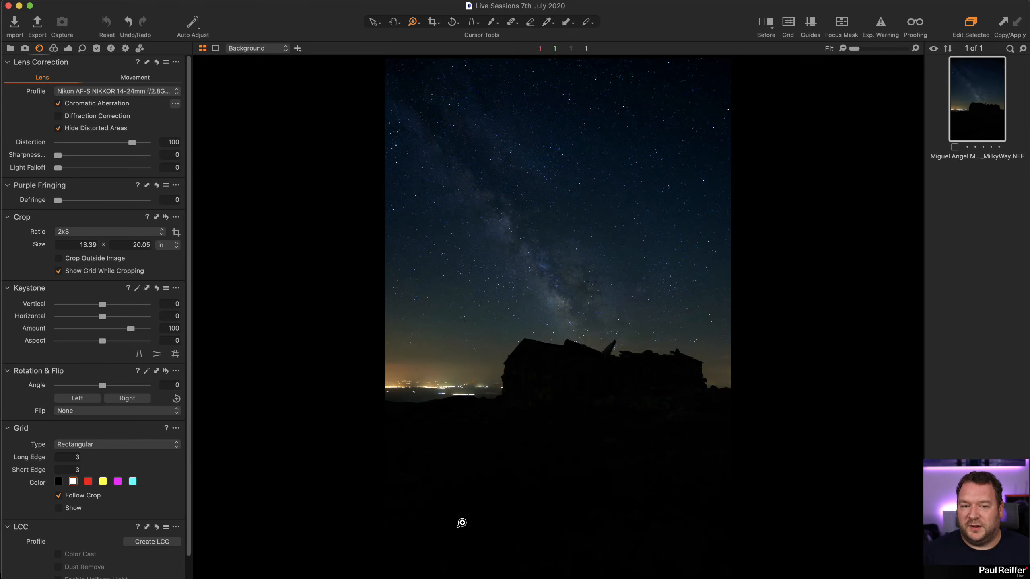
{"action": "left_click", "coordinate": [330, 1]}
{"action": "mouse_move", "coordinate": [388, 216]}
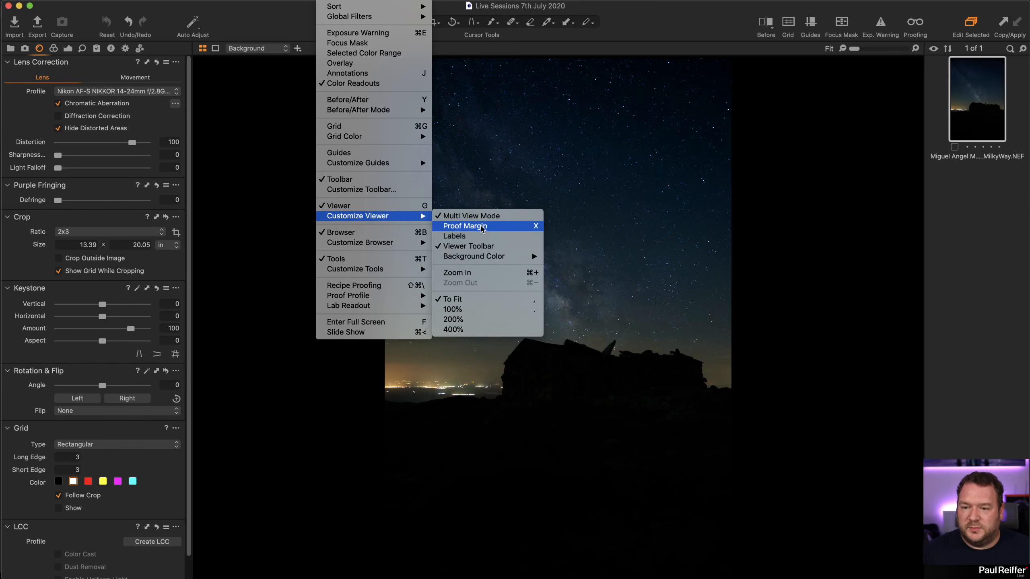
{"action": "left_click", "coordinate": [474, 236]}
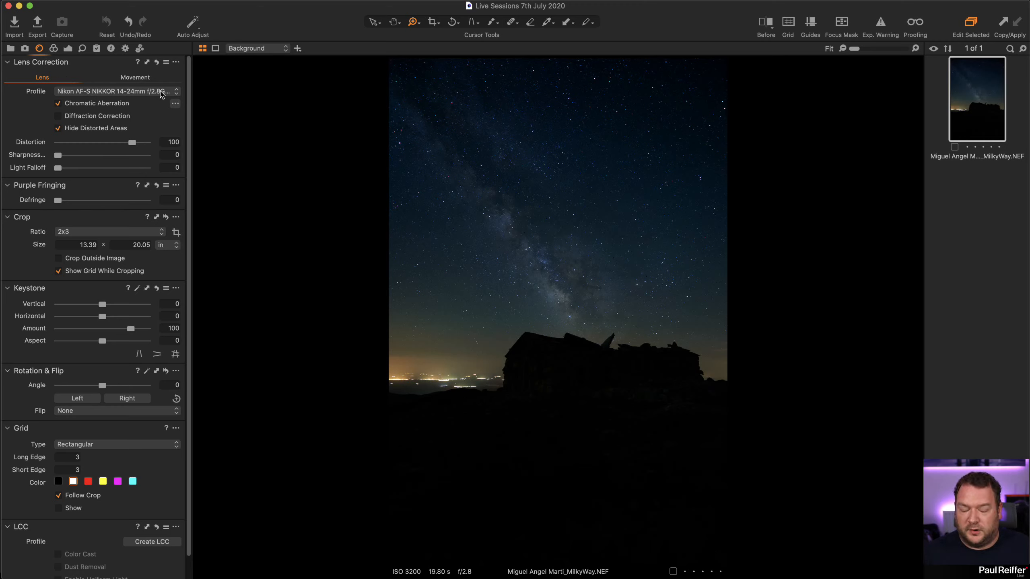
- Run the chromatic aberration analysis on the photo and set the lens distortion correction to 100
{"action": "left_click", "coordinate": [175, 104]}
{"action": "left_click", "coordinate": [198, 108]}
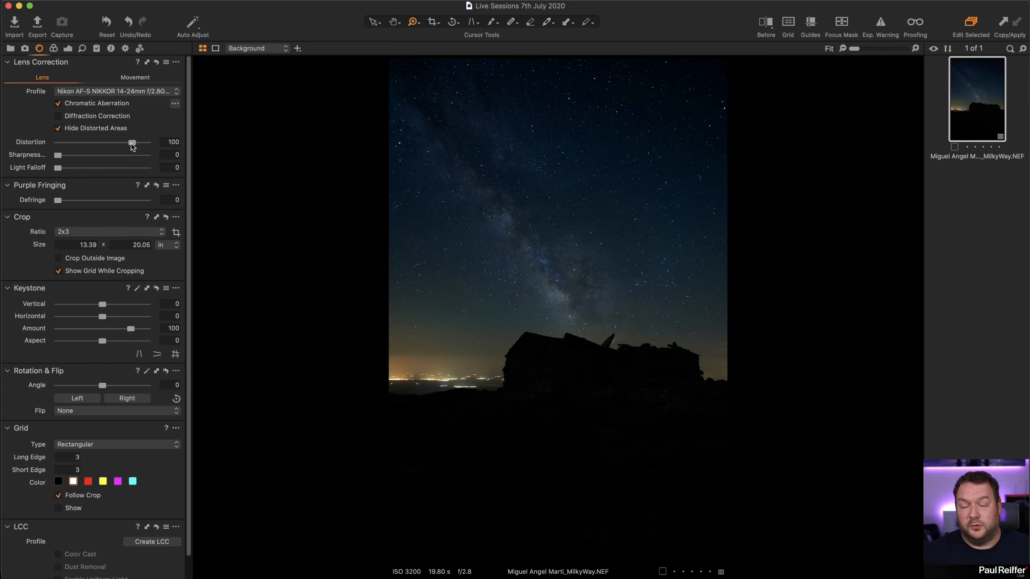
{"action": "mouse_move", "coordinate": [133, 145]}
{"action": "left_mouse_down"}
{"action": "mouse_move", "coordinate": [74, 143]}
{"action": "mouse_move", "coordinate": [185, 147]}
{"action": "mouse_move", "coordinate": [33, 143]}
{"action": "mouse_move", "coordinate": [132, 145]}
{"action": "left_mouse_up"}
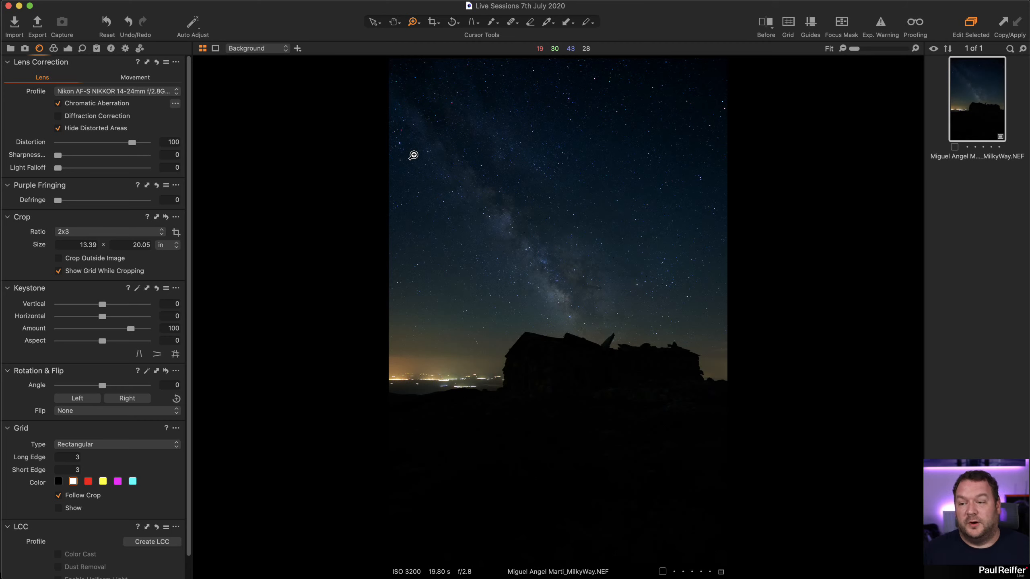
{"action": "mouse_move", "coordinate": [133, 142]}
{"action": "left_mouse_down"}
{"action": "mouse_move", "coordinate": [30, 144]}
{"action": "mouse_move", "coordinate": [132, 143]}
{"action": "left_mouse_up"}
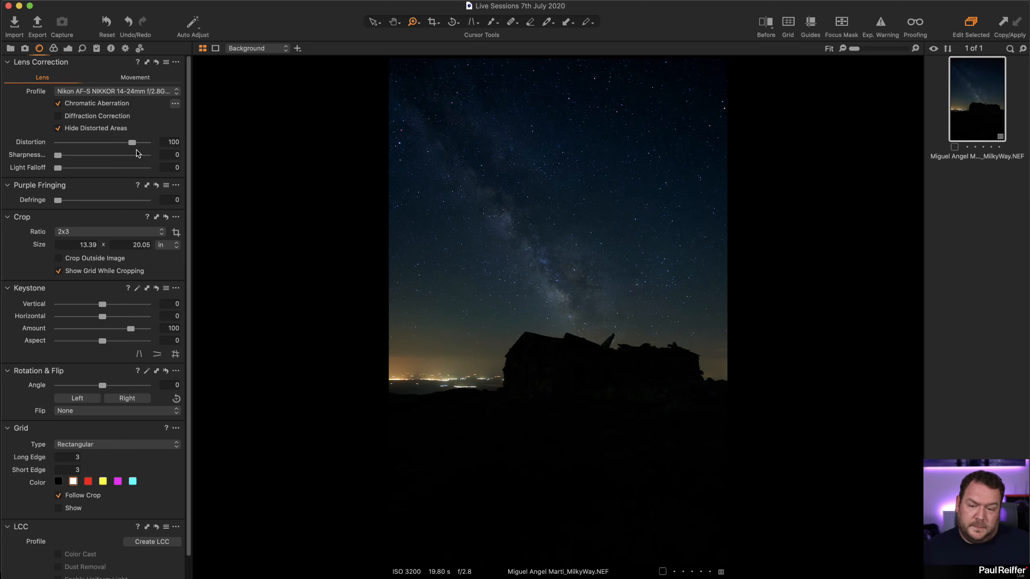
- Examine the town lights, the ruined building's silhouette, the tent beside it and the stars at up to 400% zoom
{"action": "left_click_drag", "start_coordinate": [409, 115], "coordinate": [726, 456]}
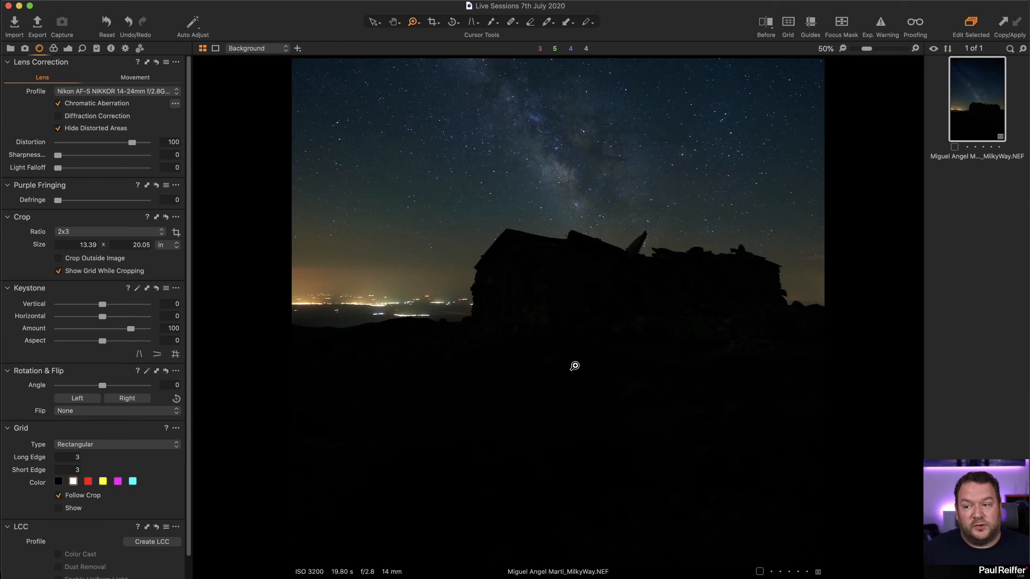
{"action": "left_click", "coordinate": [580, 311]}
{"action": "left_click", "coordinate": [448, 260]}
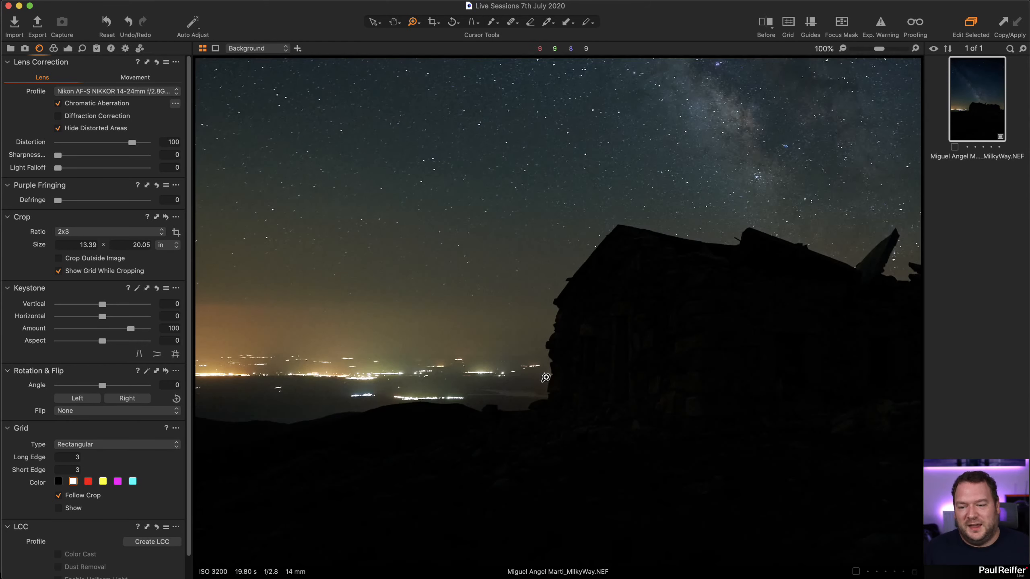
{"action": "left_click", "coordinate": [645, 245]}
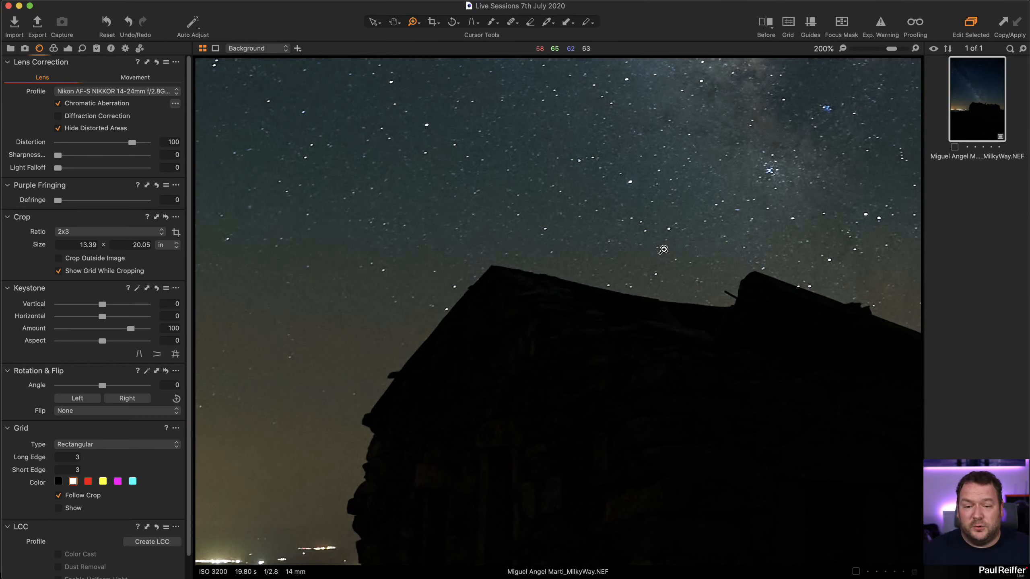
{"action": "left_click_drag", "start_coordinate": [776, 305], "coordinate": [602, 283]}
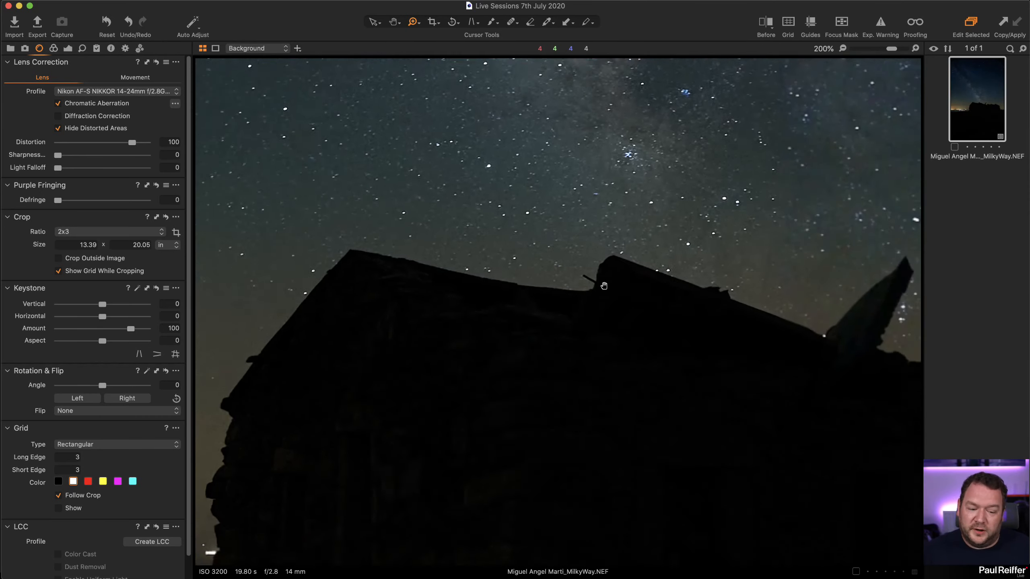
{"action": "left_click_drag", "start_coordinate": [827, 308], "coordinate": [667, 319]}
{"action": "left_click_drag", "start_coordinate": [762, 350], "coordinate": [448, 289]}
{"action": "left_click_drag", "start_coordinate": [723, 339], "coordinate": [484, 315]}
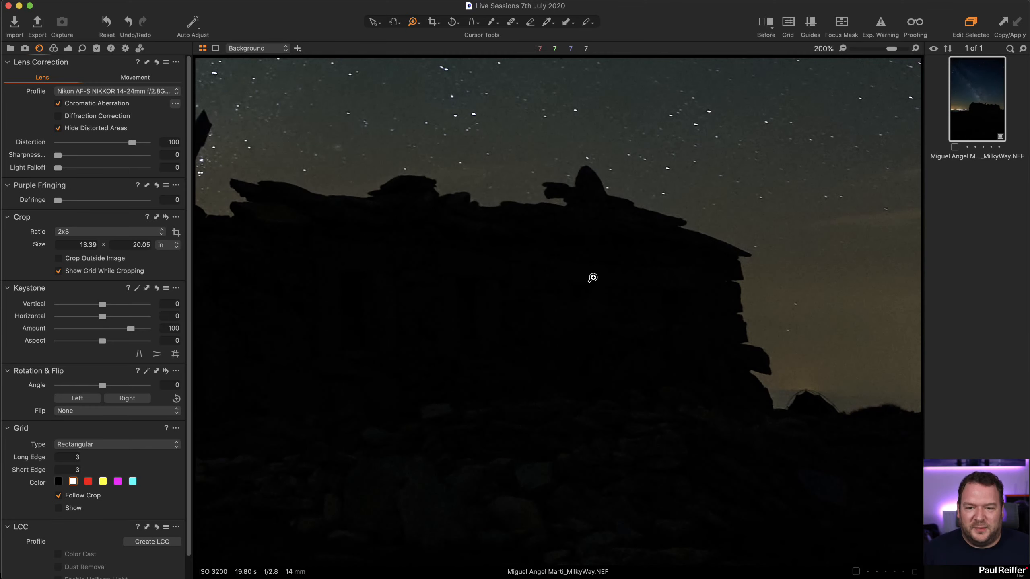
{"action": "left_click_drag", "start_coordinate": [582, 209], "coordinate": [559, 250]}
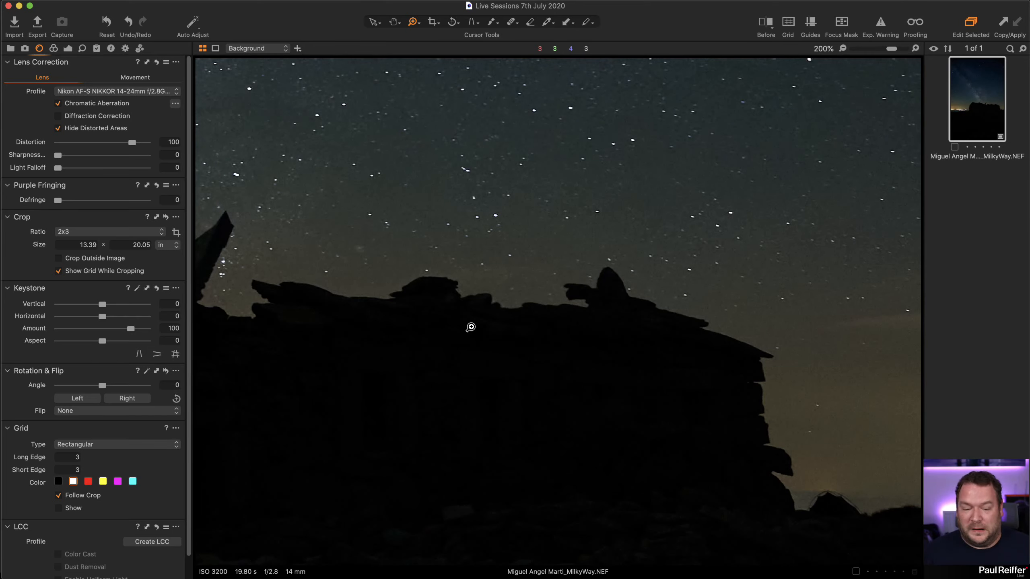
{"action": "left_click_drag", "start_coordinate": [778, 464], "coordinate": [878, 540]}
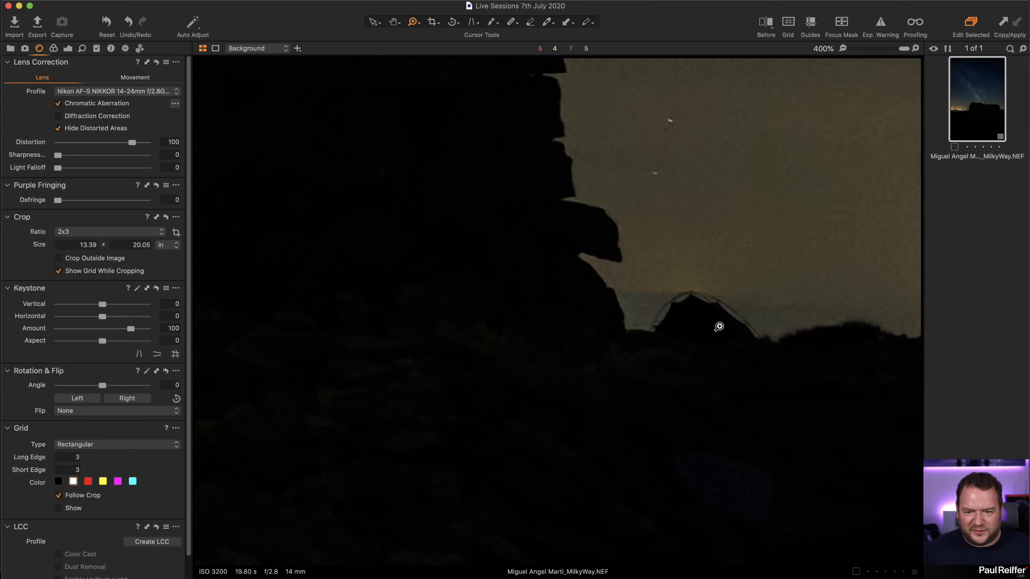
{"action": "left_click", "coordinate": [598, 305], "text": "alt"}
{"action": "left_click", "coordinate": [588, 277], "text": "alt"}
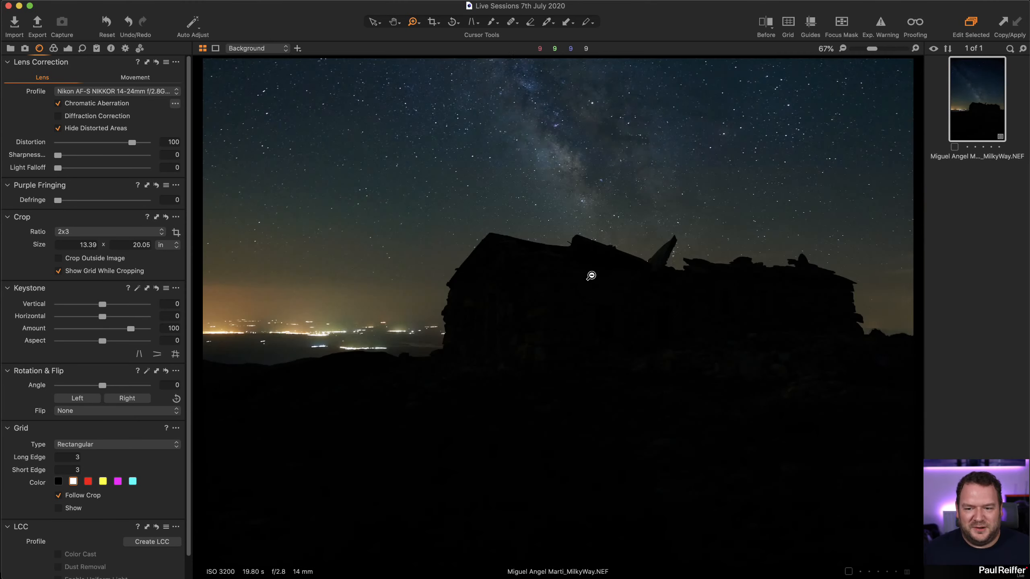
{"action": "left_click", "coordinate": [527, 302], "text": "alt"}
{"action": "left_click", "coordinate": [551, 295], "text": "alt"}
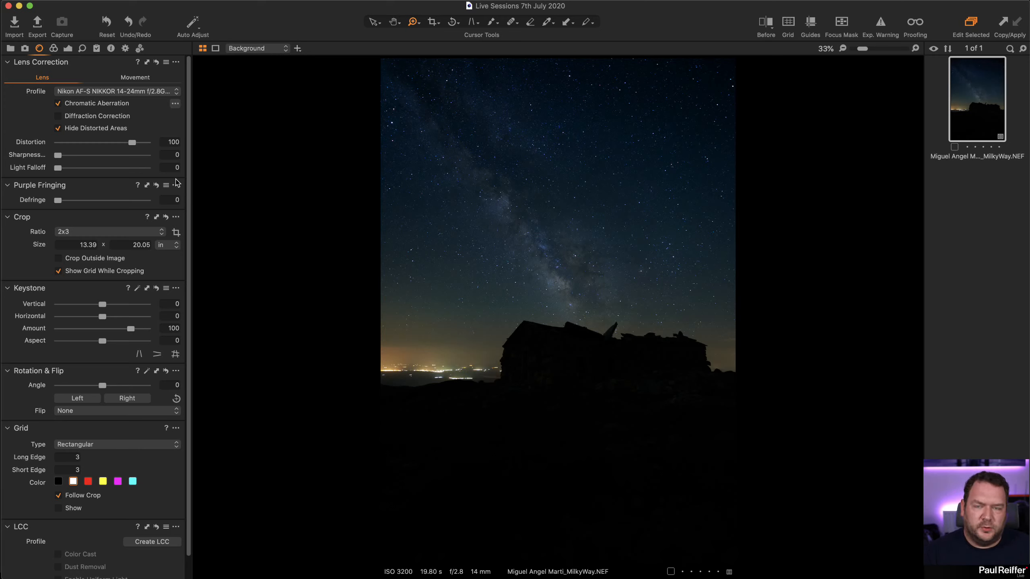
{"action": "left_click_drag", "start_coordinate": [462, 113], "coordinate": [351, 209]}
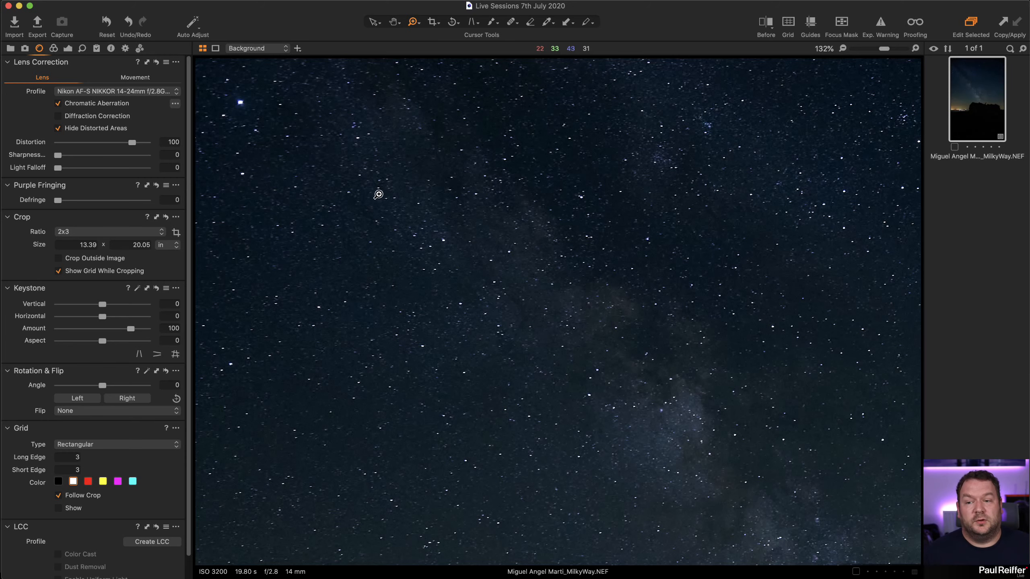
{"action": "key", "text": "comma"}
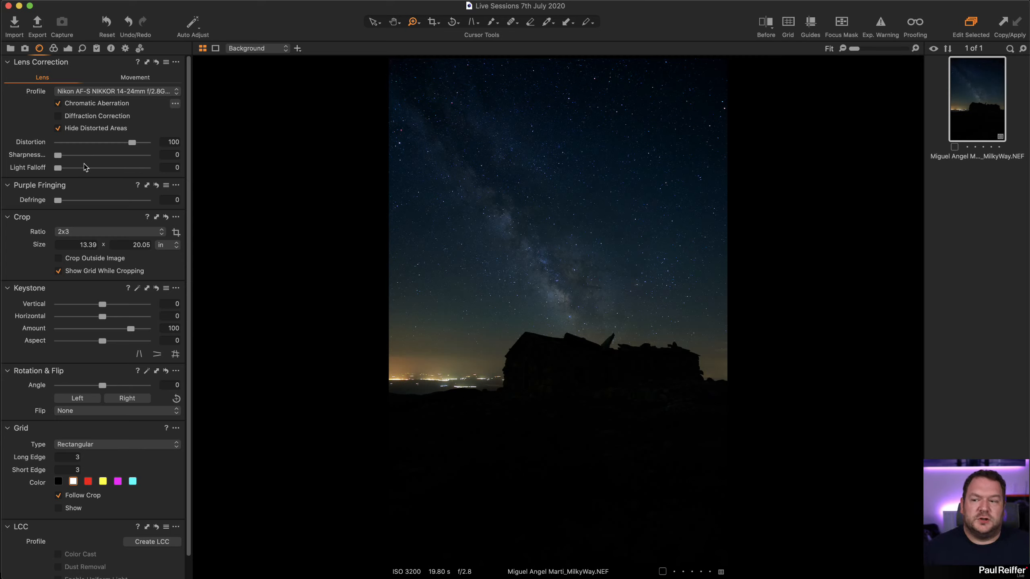
- Try the maximum lens light falloff correction of 120 and set it to 42
{"action": "left_click_drag", "start_coordinate": [58, 171], "coordinate": [143, 172]}
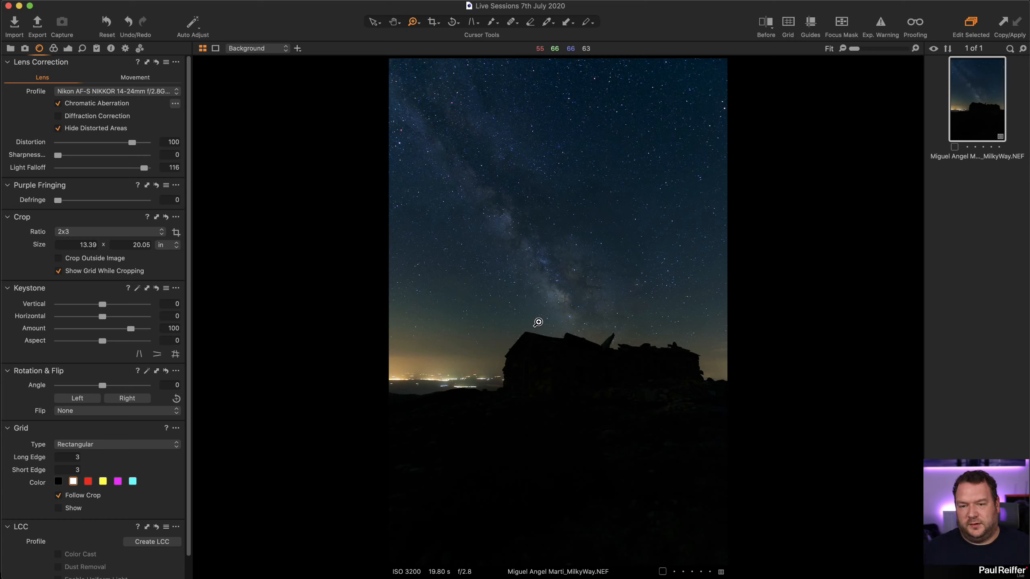
{"action": "left_click_drag", "start_coordinate": [144, 167], "coordinate": [183, 169]}
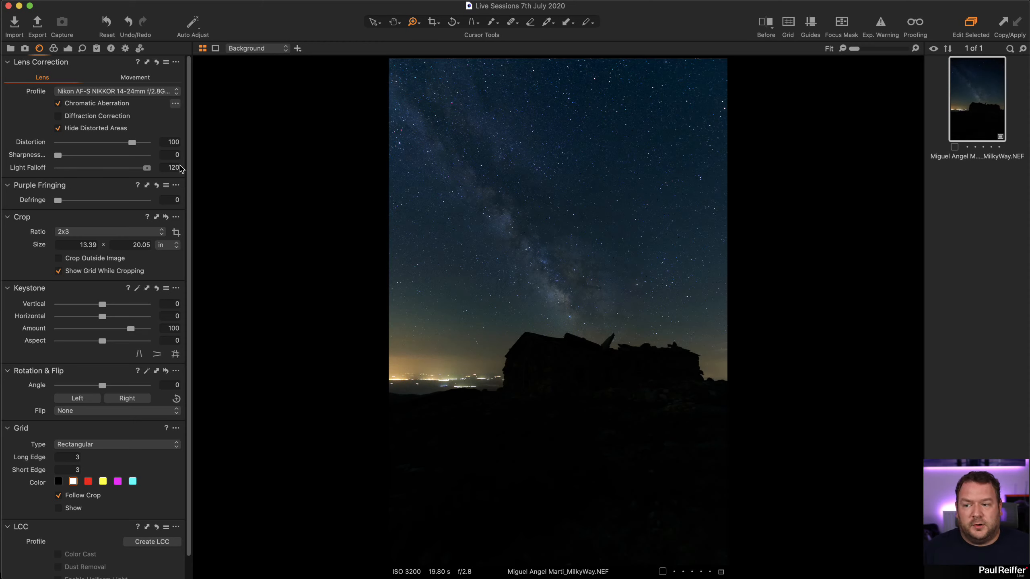
{"action": "left_click_drag", "start_coordinate": [115, 168], "coordinate": [89, 170]}
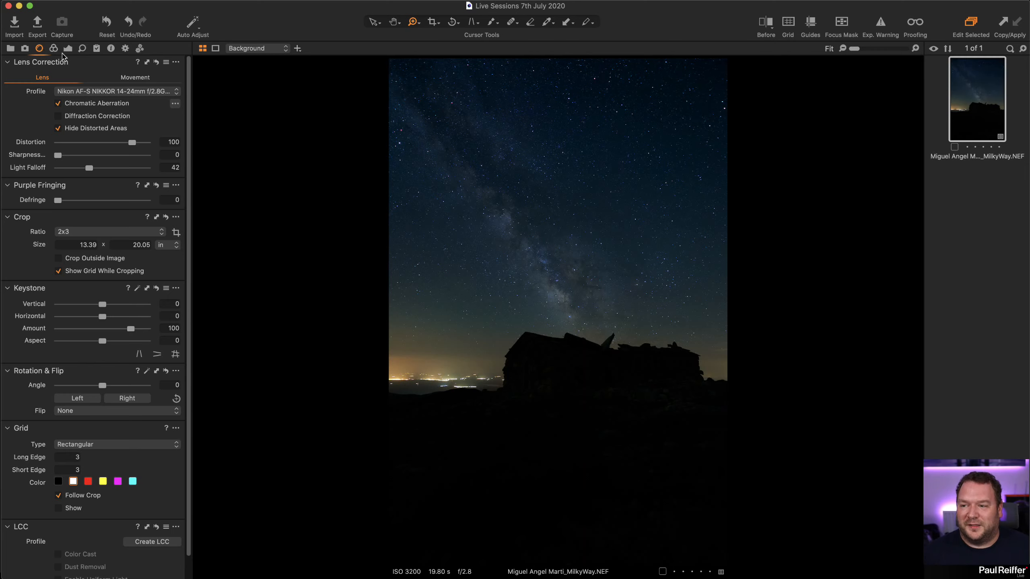
- Examine the shooting metadata, the stars and sky noise at up to 200% zoom, and the sharpening and noise reduction settings
{"action": "left_click", "coordinate": [53, 48]}
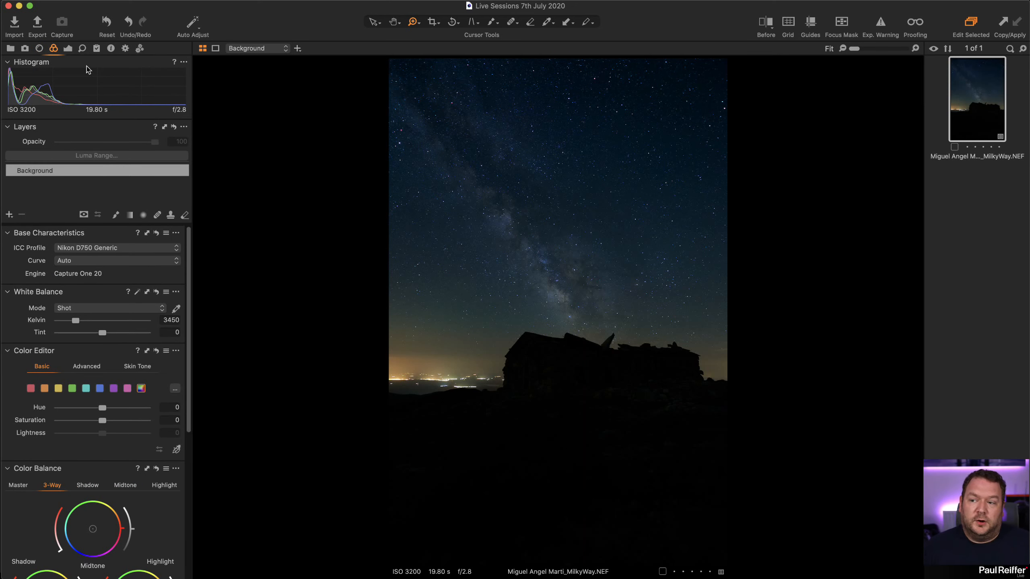
{"action": "left_click", "coordinate": [68, 49]}
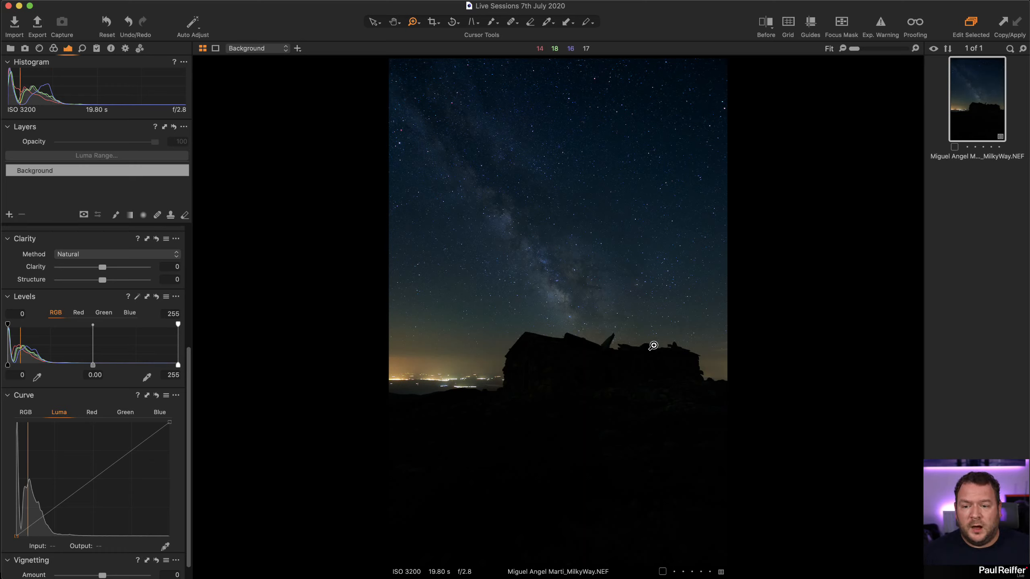
{"action": "left_click_drag", "start_coordinate": [444, 258], "coordinate": [582, 374]}
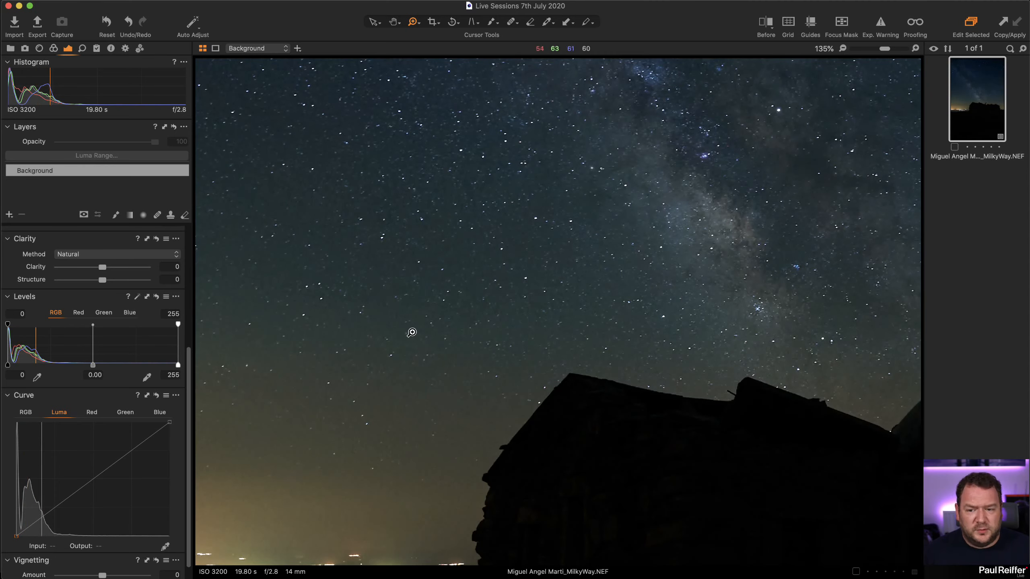
{"action": "left_click", "coordinate": [110, 50]}
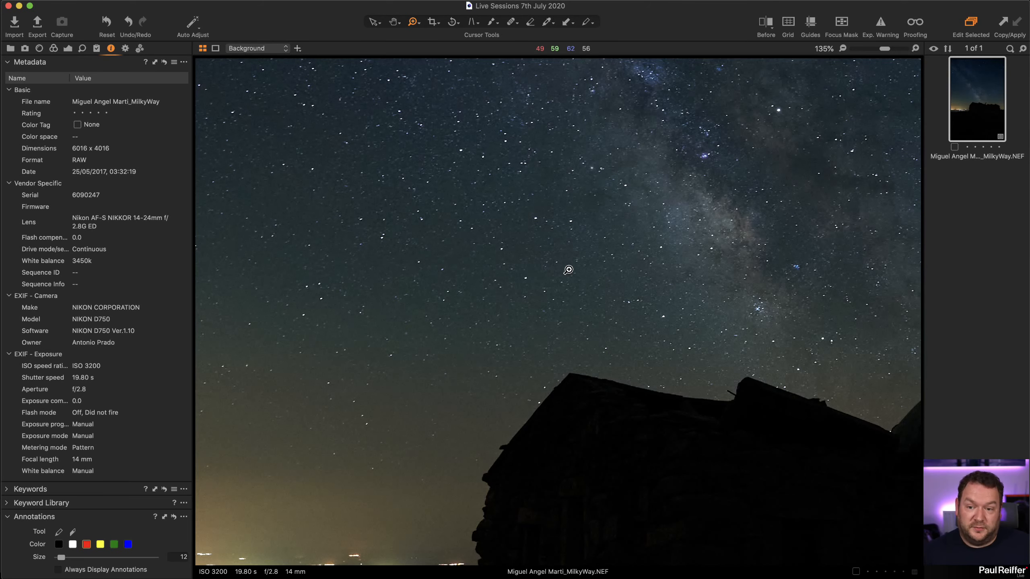
{"action": "key", "text": "super+0"}
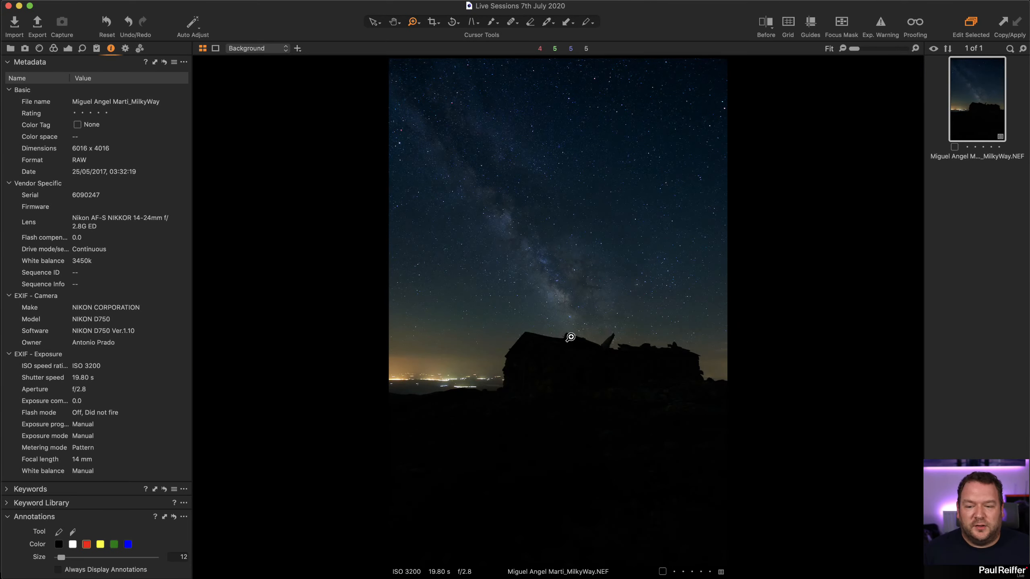
{"action": "left_click", "coordinate": [551, 319]}
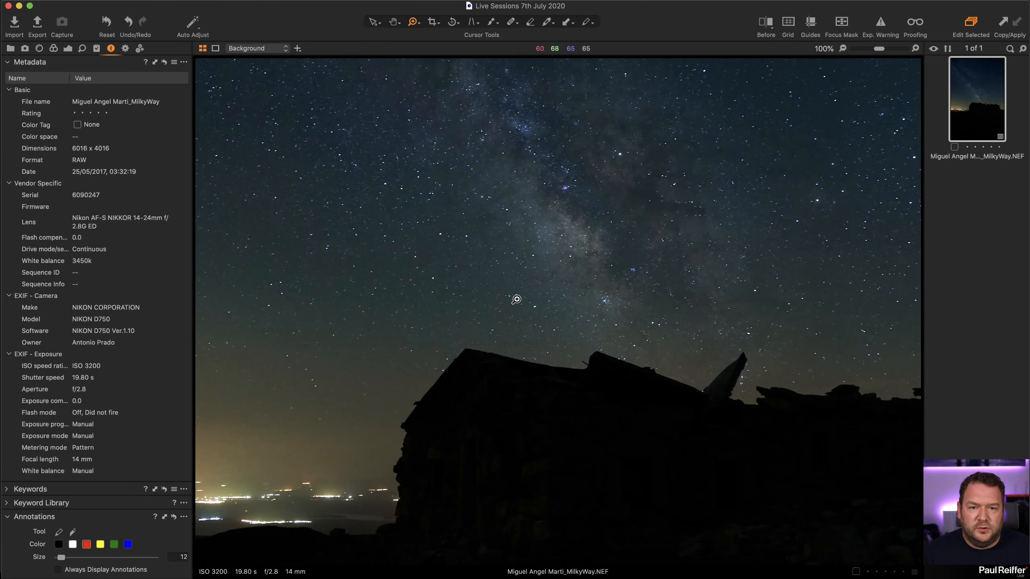
{"action": "left_click", "coordinate": [515, 299]}
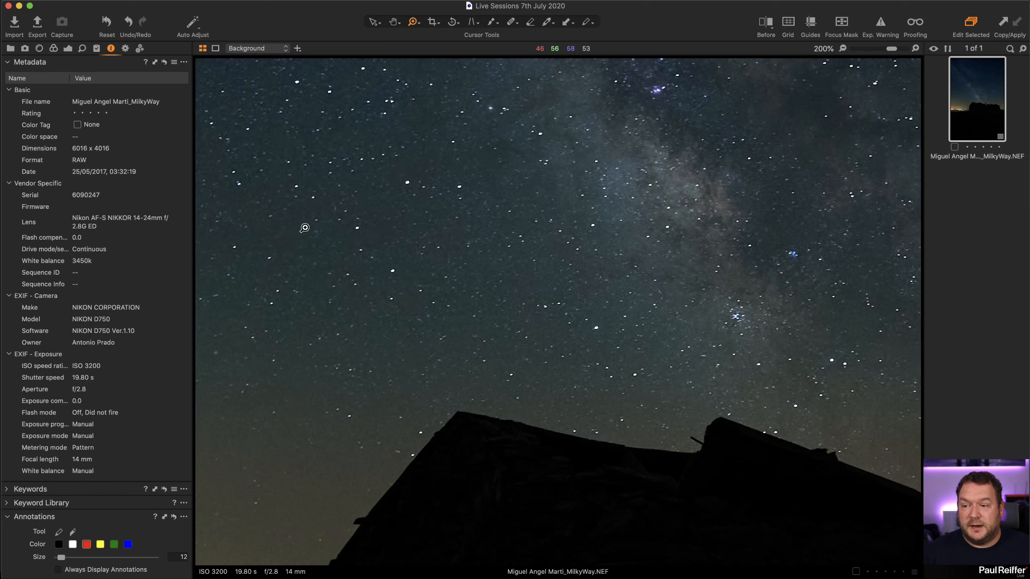
{"action": "left_click", "coordinate": [82, 49]}
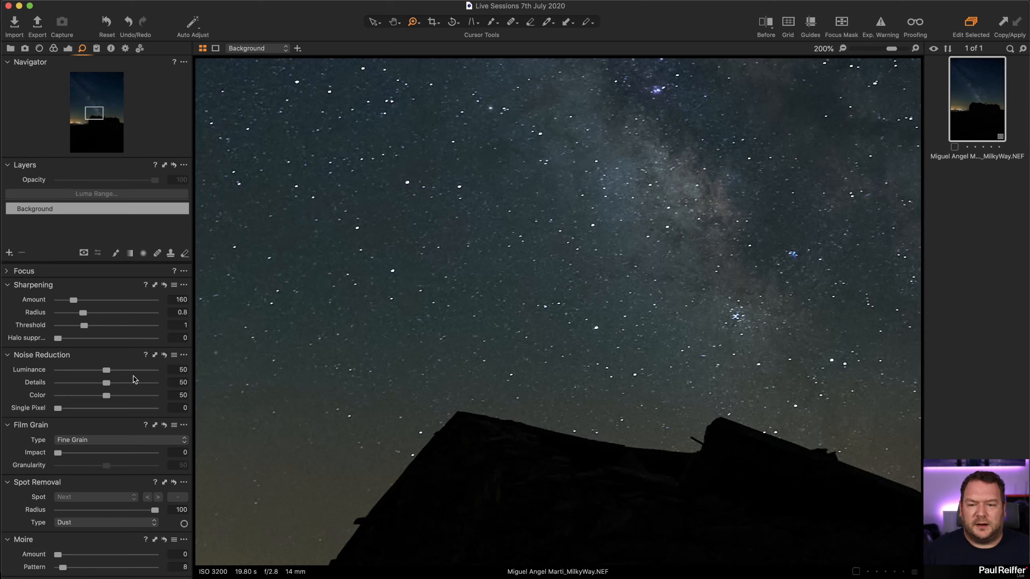
- Try raising the overall exposure to 2.46 to bring out the ruined building and the dark foreground
{"action": "left_click", "coordinate": [68, 49]}
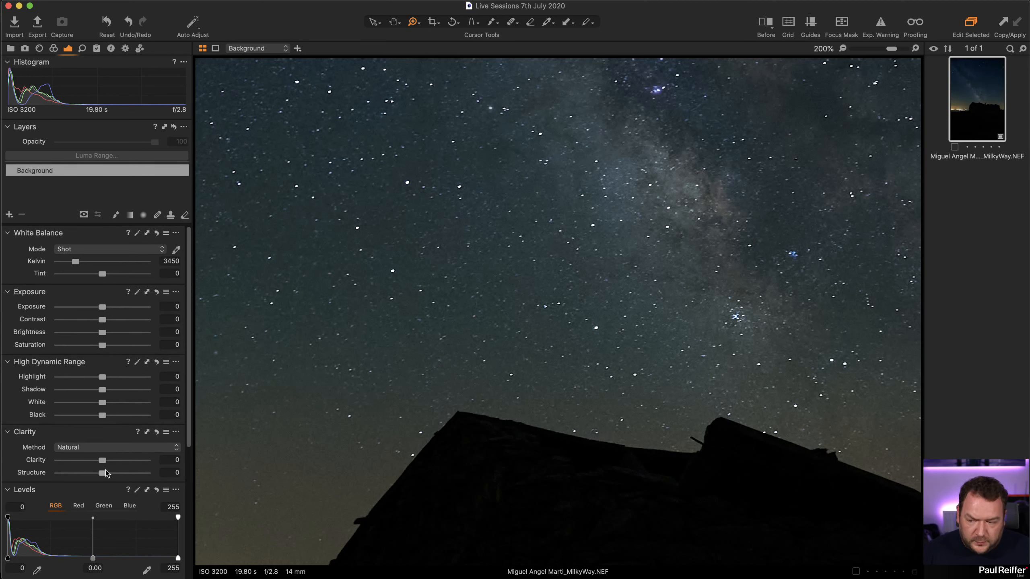
{"action": "mouse_move", "coordinate": [44, 293]}
{"action": "left_mouse_down"}
{"action": "mouse_move", "coordinate": [40, 256]}
{"action": "mouse_move", "coordinate": [40, 337]}
{"action": "mouse_move", "coordinate": [43, 297]}
{"action": "left_mouse_up"}
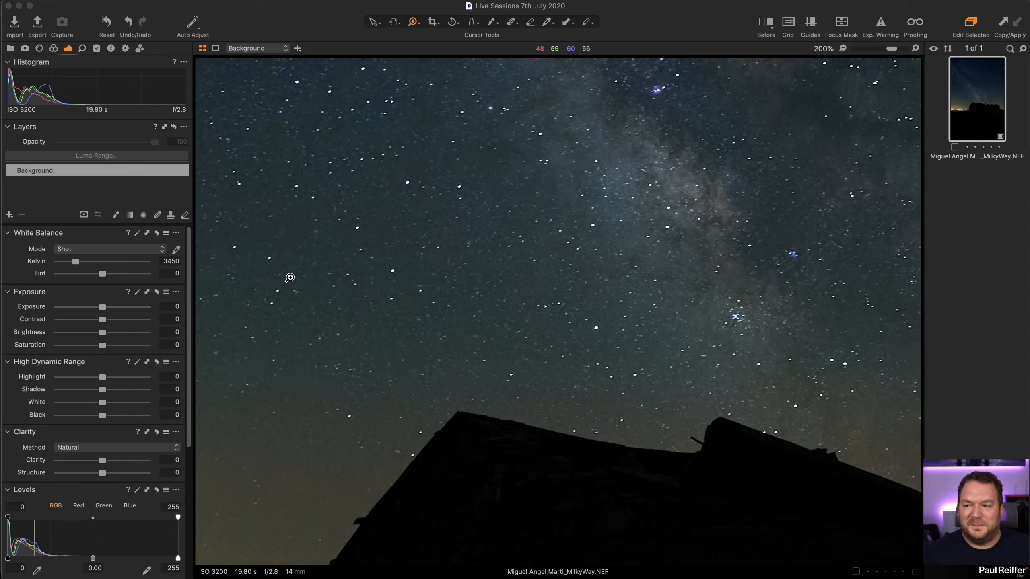
{"action": "scroll", "coordinate": [520, 246], "scroll_direction": "down", "scroll_amount": 3}
{"action": "scroll", "coordinate": [520, 246], "scroll_direction": "down", "scroll_amount": 2}
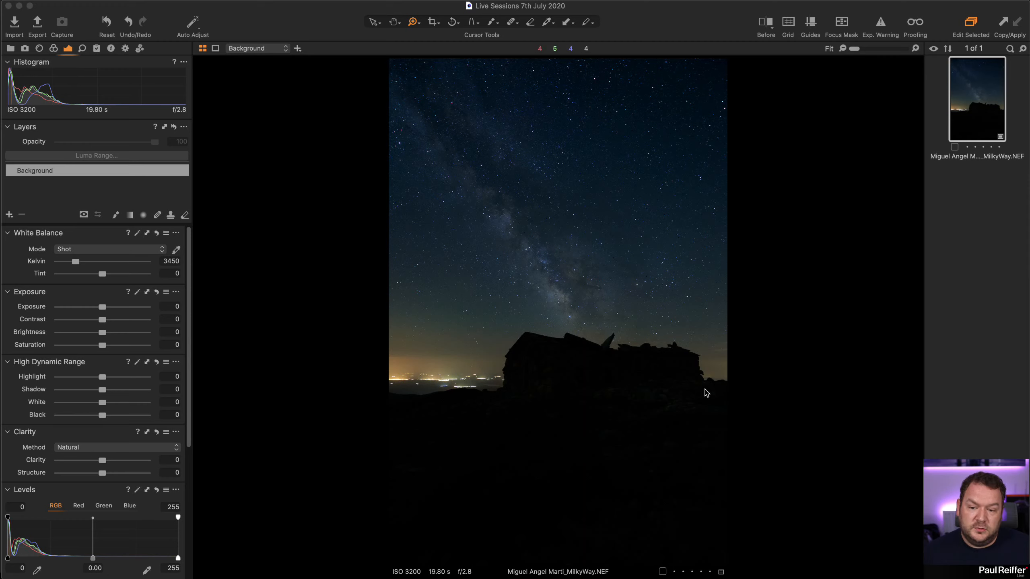
{"action": "left_click", "coordinate": [559, 424]}
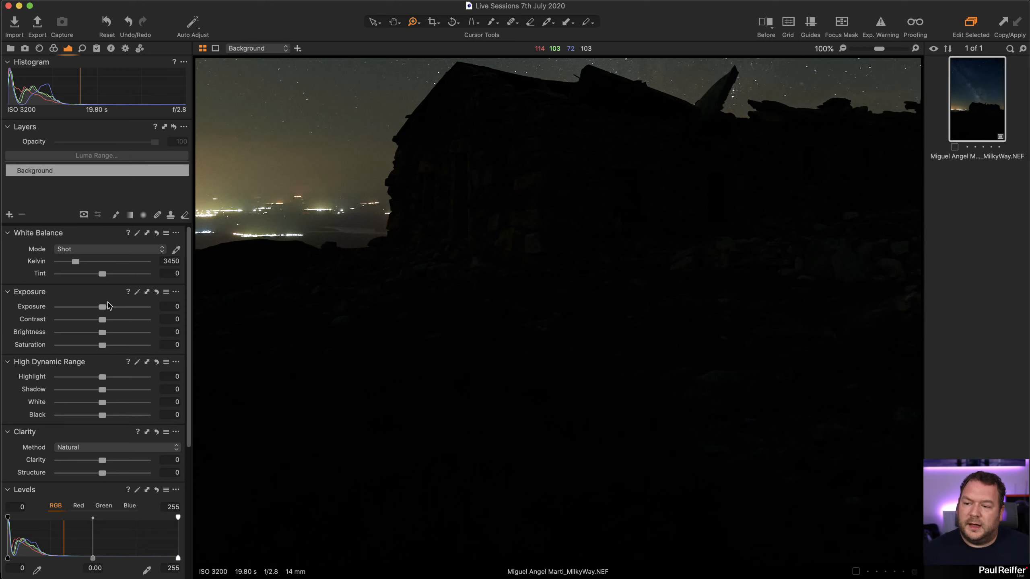
{"action": "left_click_drag", "start_coordinate": [103, 309], "coordinate": [130, 310]}
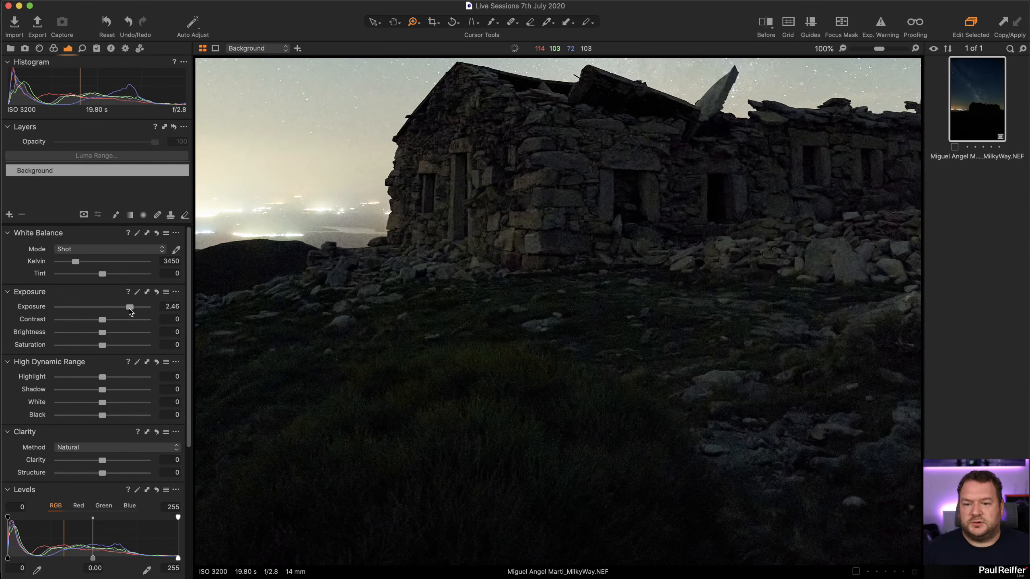
- Examine the detail and noise in the ruin, rocks and grass at 100%, and the whole photo
{"action": "scroll", "coordinate": [746, 333], "scroll_direction": "down", "scroll_amount": 5}
{"action": "scroll", "coordinate": [746, 332], "scroll_direction": "right", "scroll_amount": 8}
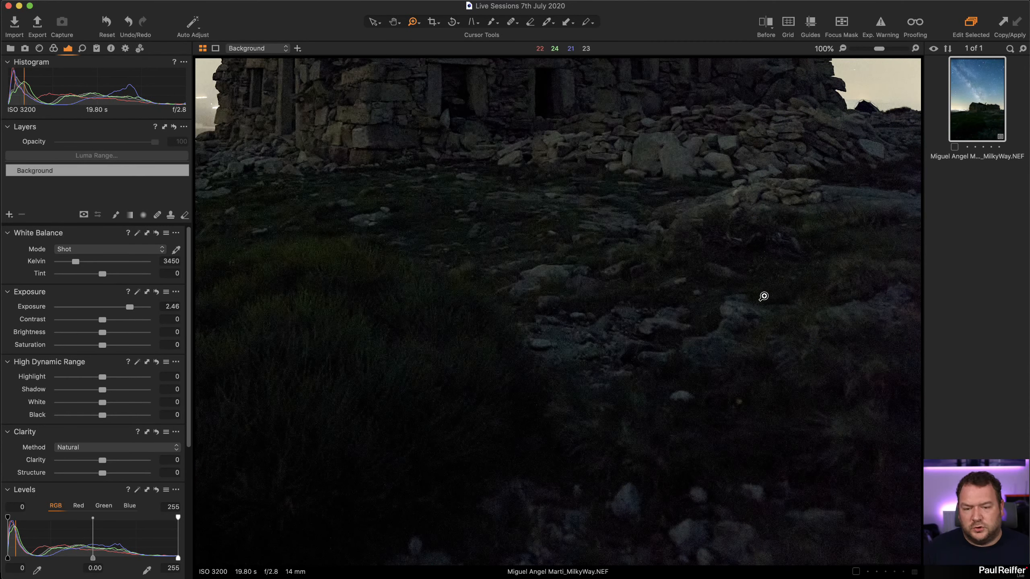
{"action": "scroll", "coordinate": [724, 325], "scroll_direction": "down", "scroll_amount": 5}
{"action": "scroll", "coordinate": [744, 299], "scroll_direction": "left", "scroll_amount": 5}
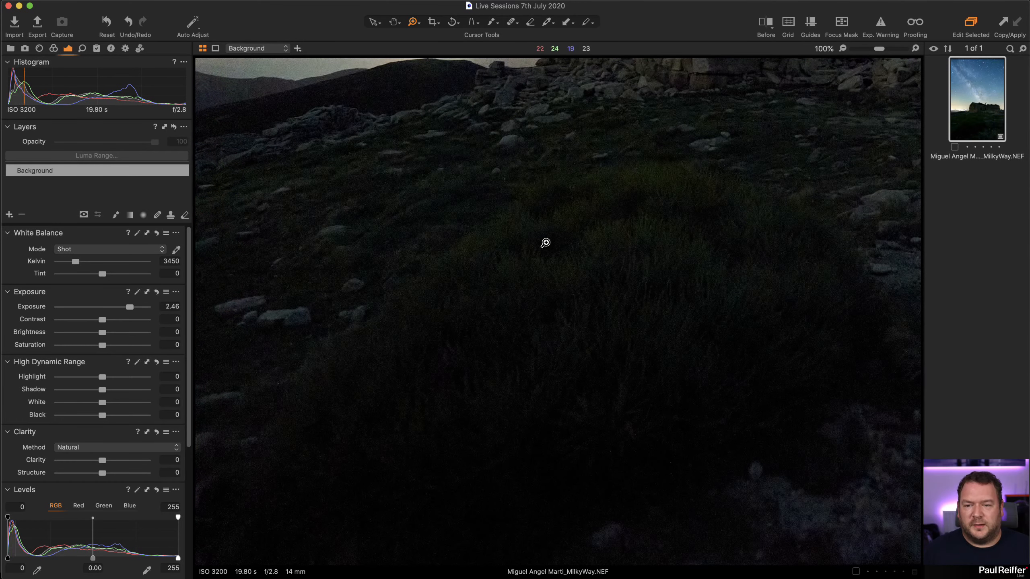
{"action": "scroll", "coordinate": [573, 288], "scroll_direction": "up", "scroll_amount": 5}
{"action": "scroll", "coordinate": [573, 288], "scroll_direction": "up", "scroll_amount": 5}
{"action": "scroll", "coordinate": [572, 291], "scroll_direction": "right", "scroll_amount": 8}
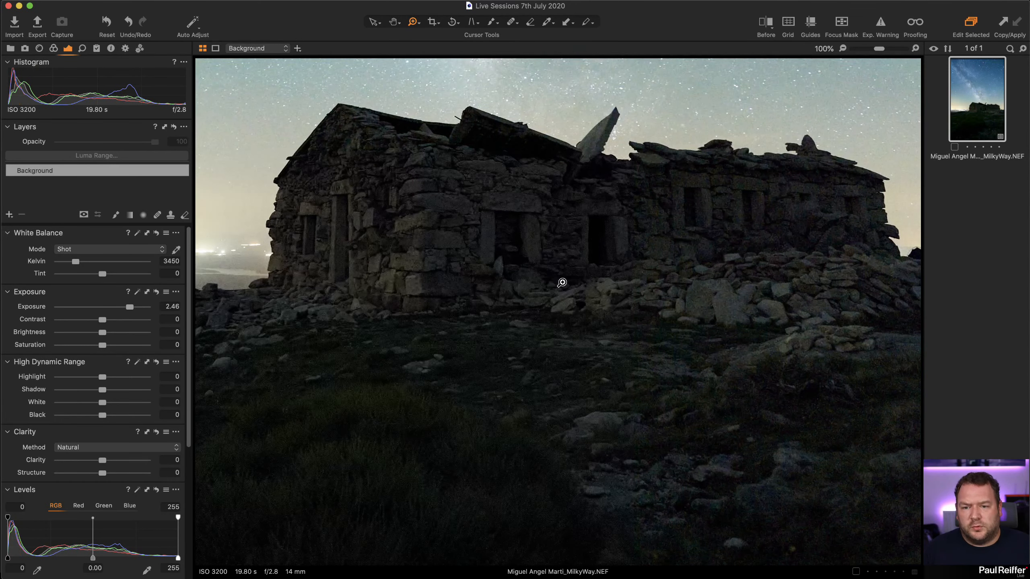
{"action": "scroll", "coordinate": [542, 236], "scroll_direction": "up", "scroll_amount": 10}
{"action": "key", "text": "super+0"}
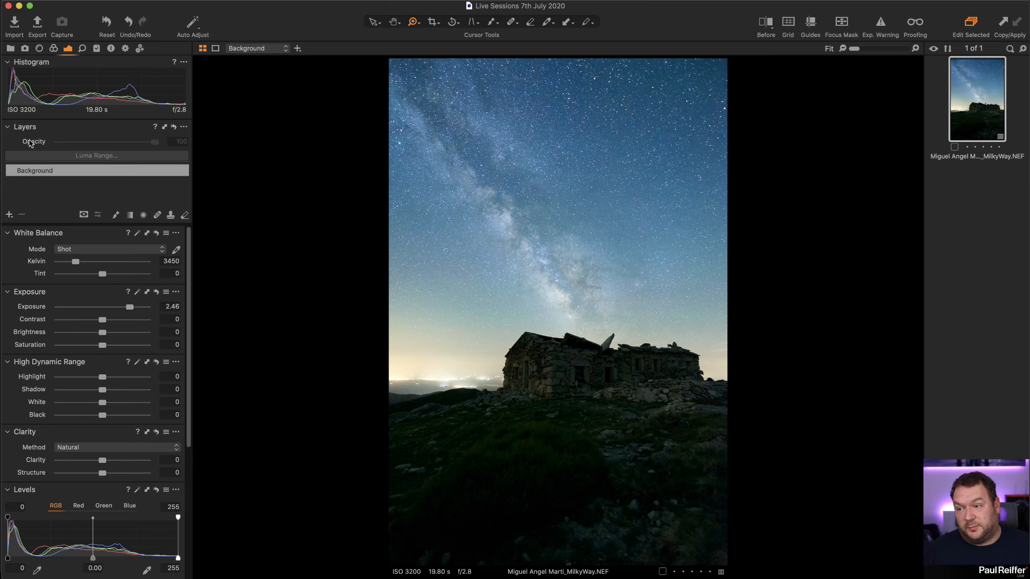
- Reset the exposure to 0 and try a High Dynamic Range shadow value of 94, resetting it as well
{"action": "double_click", "coordinate": [130, 307]}
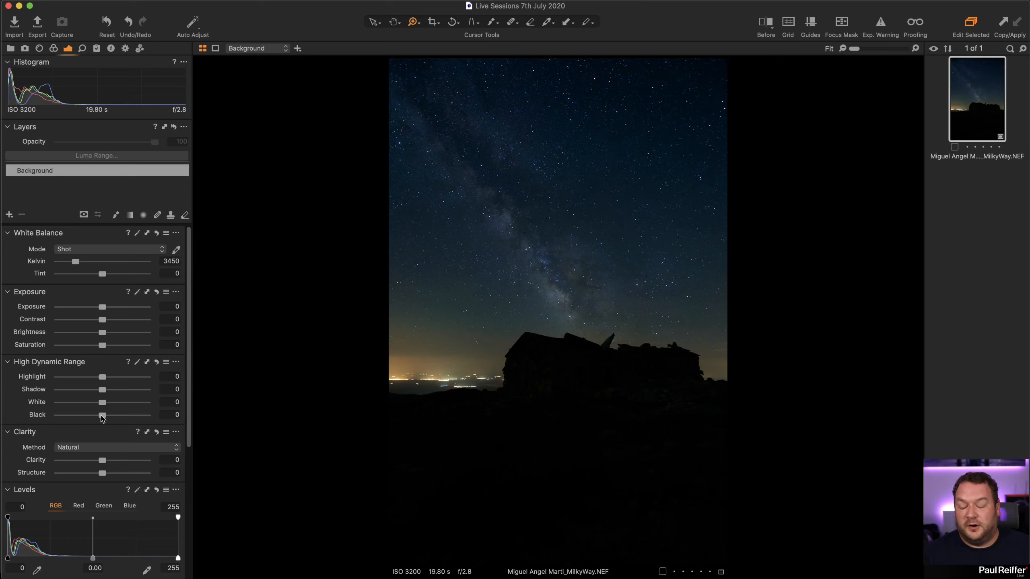
{"action": "left_click_drag", "start_coordinate": [102, 389], "coordinate": [144, 393]}
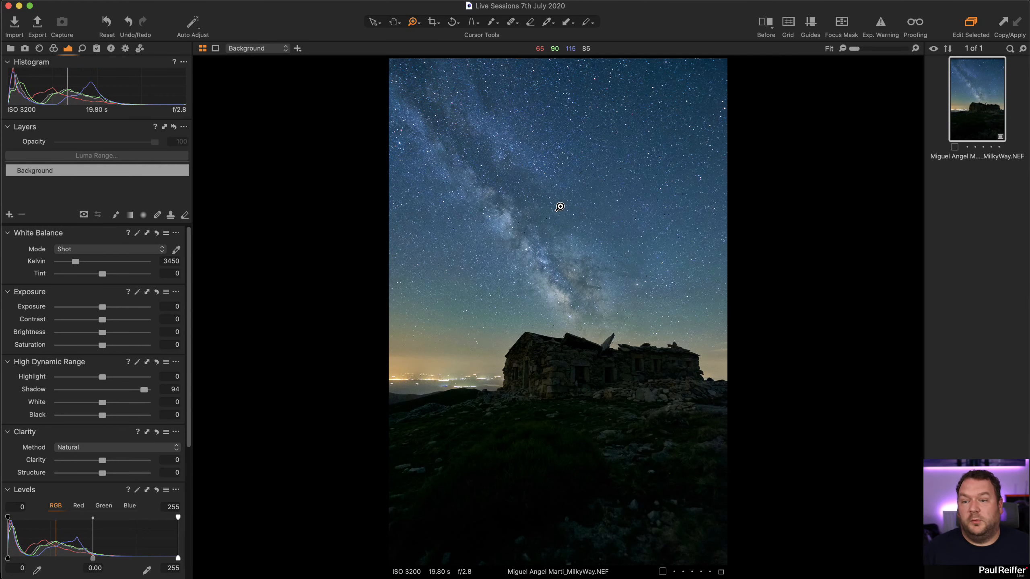
{"action": "double_click", "coordinate": [144, 389]}
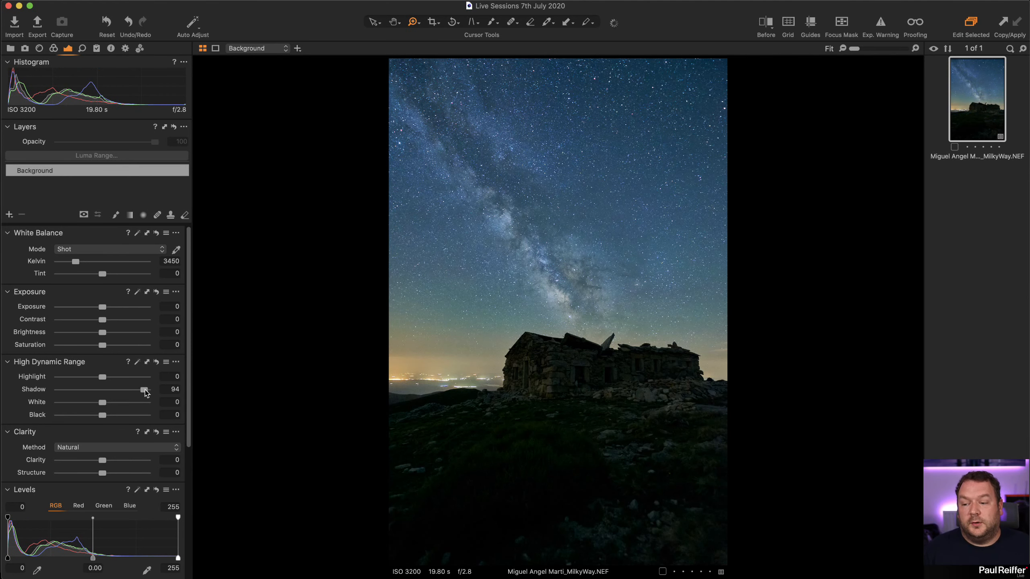
- Try a High Dynamic Range black value of 34, set it to 21 and check the ruined building at 100%
{"action": "left_click_drag", "start_coordinate": [102, 416], "coordinate": [117, 416]}
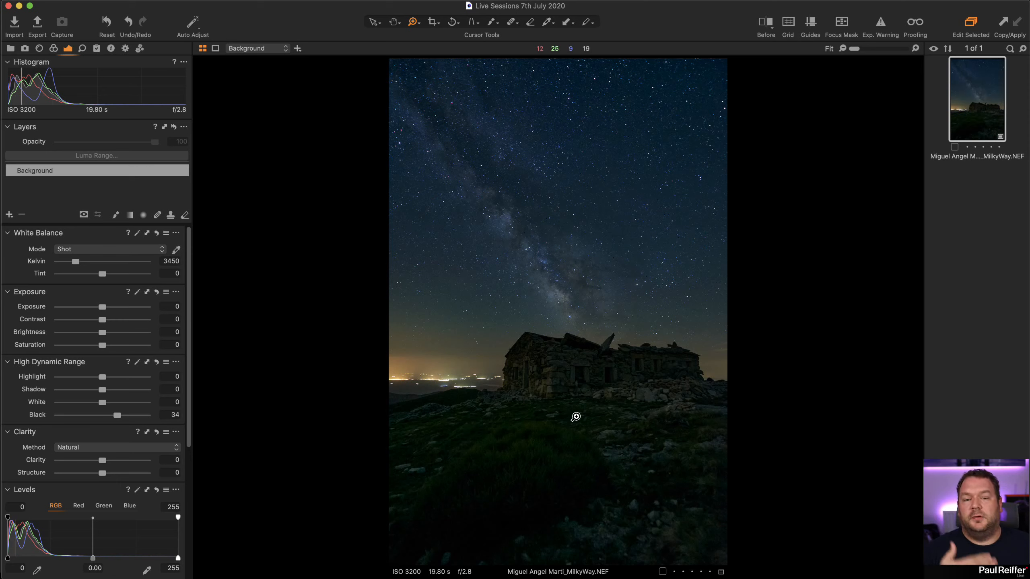
{"action": "left_click_drag", "start_coordinate": [118, 421], "coordinate": [112, 421]}
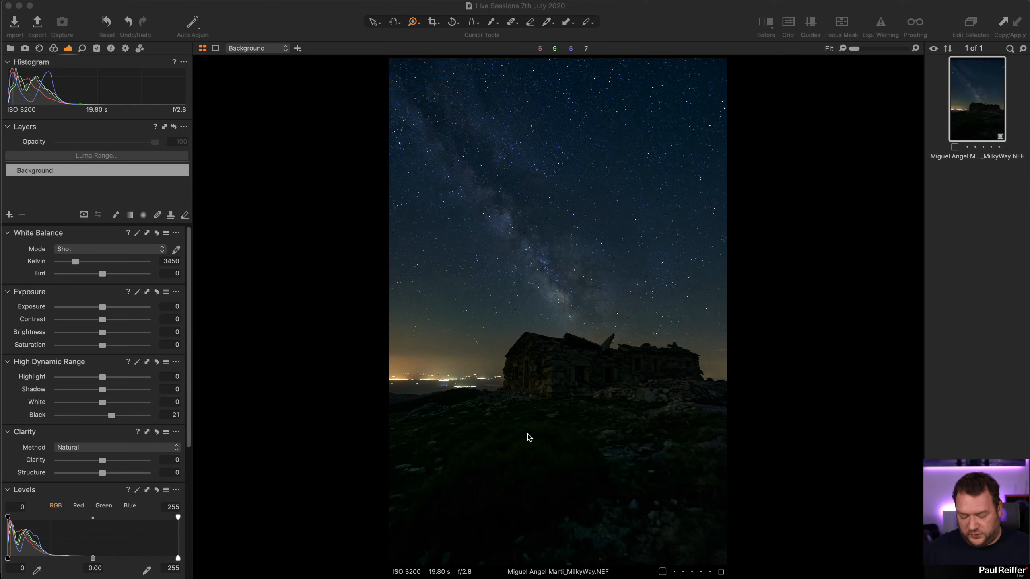
{"action": "left_click", "coordinate": [558, 367]}
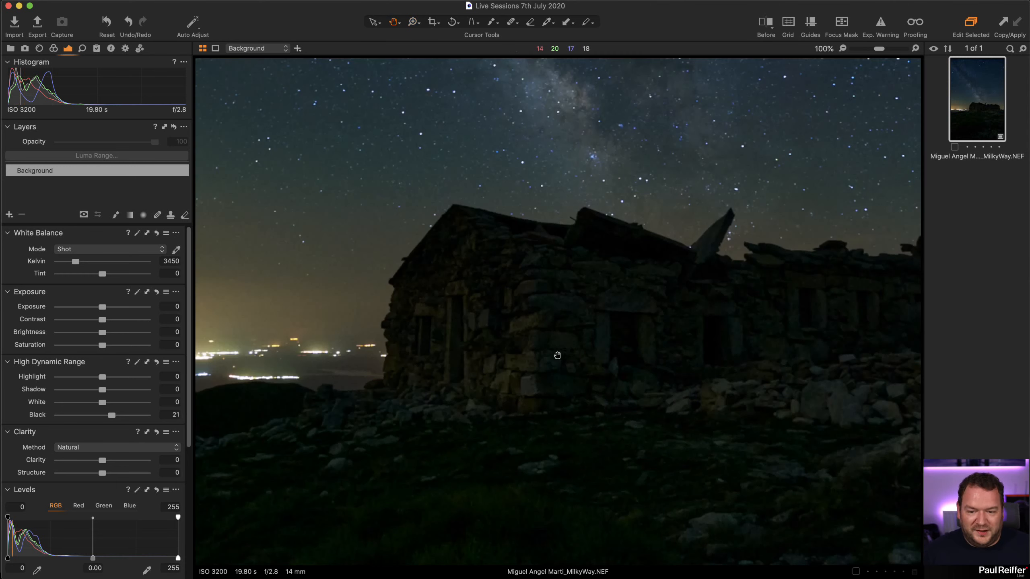
{"action": "left_click", "coordinate": [551, 343]}
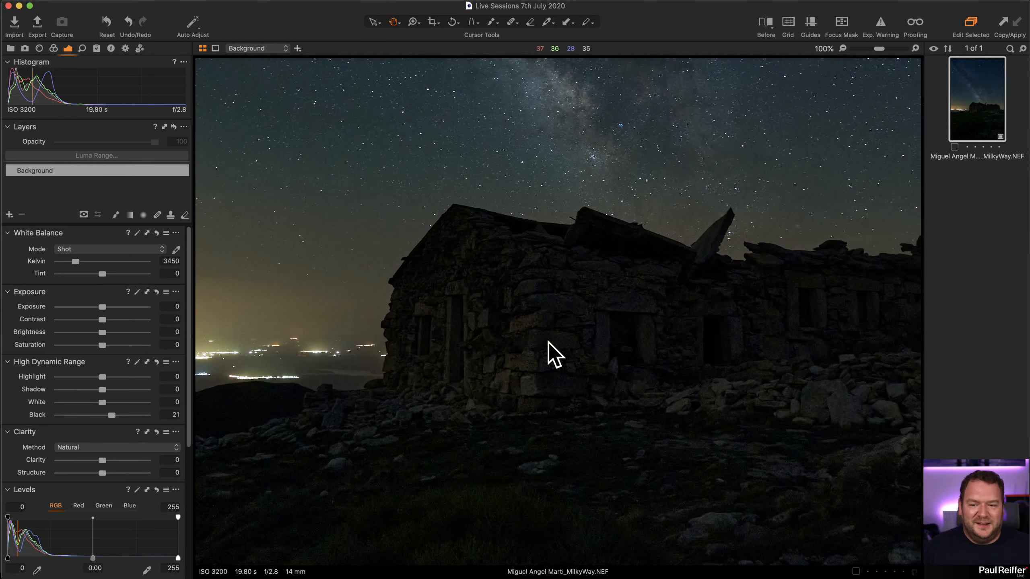
{"action": "left_click_drag", "start_coordinate": [568, 390], "coordinate": [590, 309]}
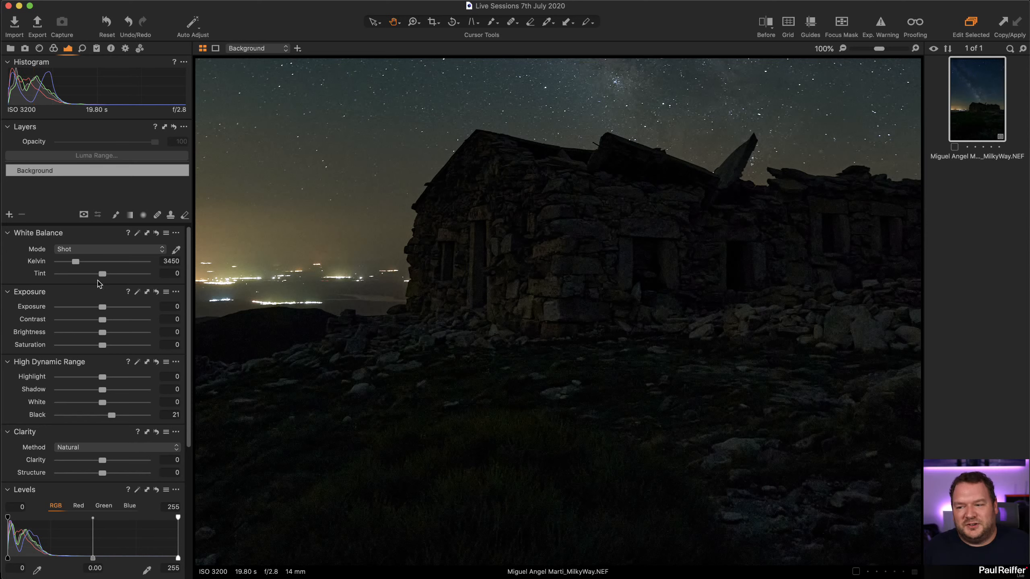
{"action": "double_click", "coordinate": [448, 306]}
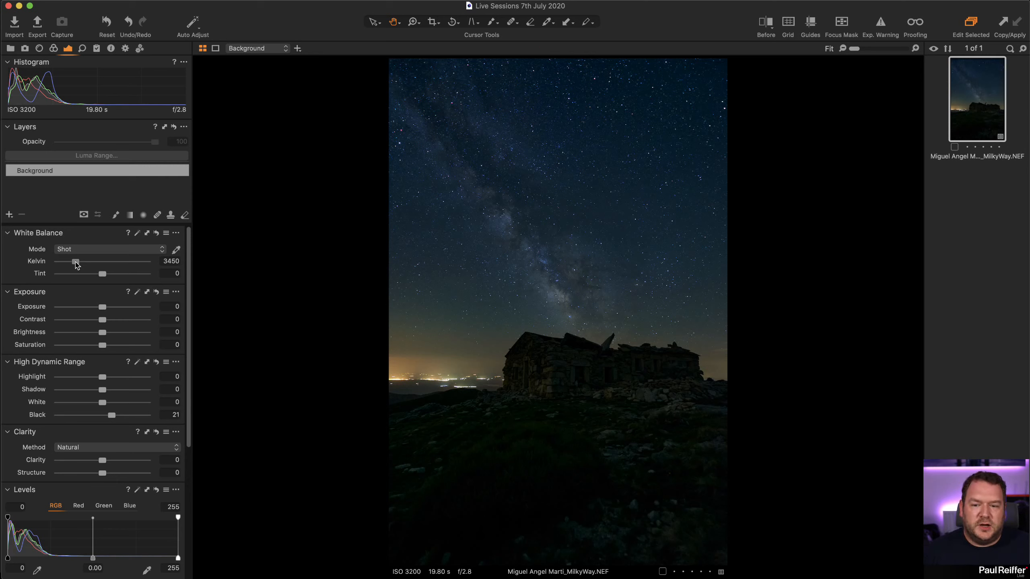
- Sample the white balance from the large boulder beside the ruin, and again from the stones at the building's corner
{"action": "left_click_drag", "start_coordinate": [76, 264], "coordinate": [115, 278]}
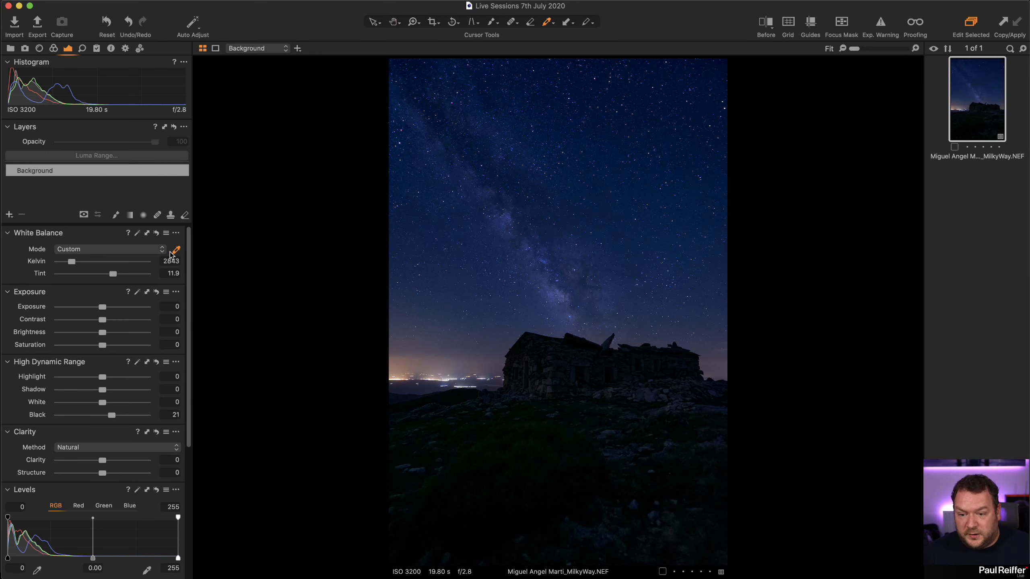
{"action": "double_click", "coordinate": [562, 394]}
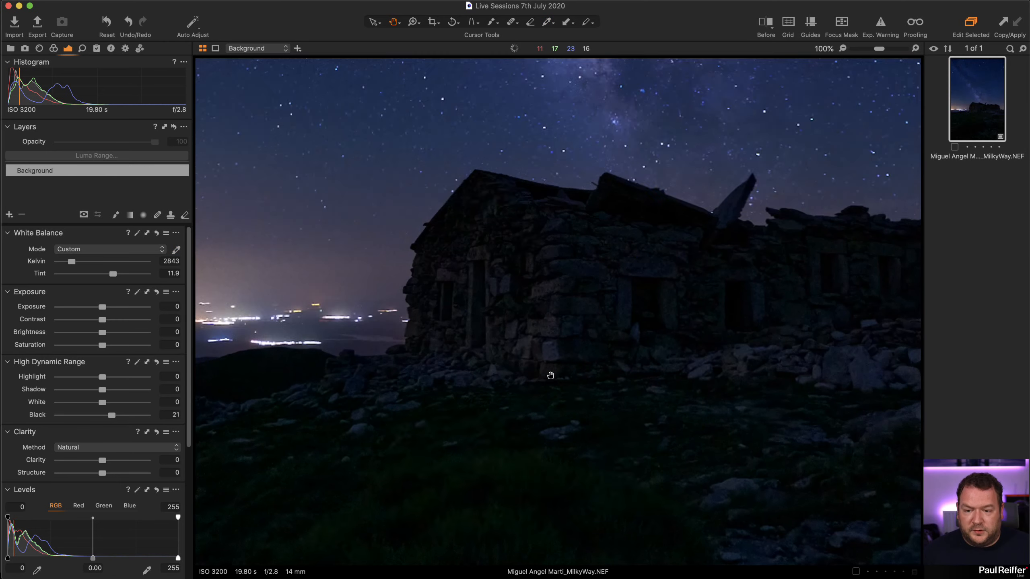
{"action": "left_click", "coordinate": [176, 249]}
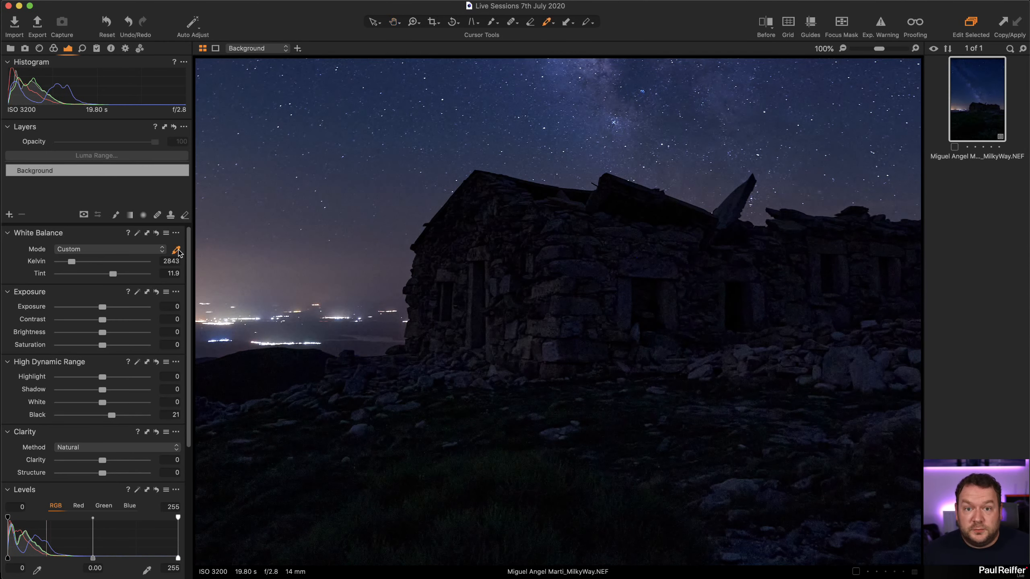
{"action": "left_click", "coordinate": [859, 361]}
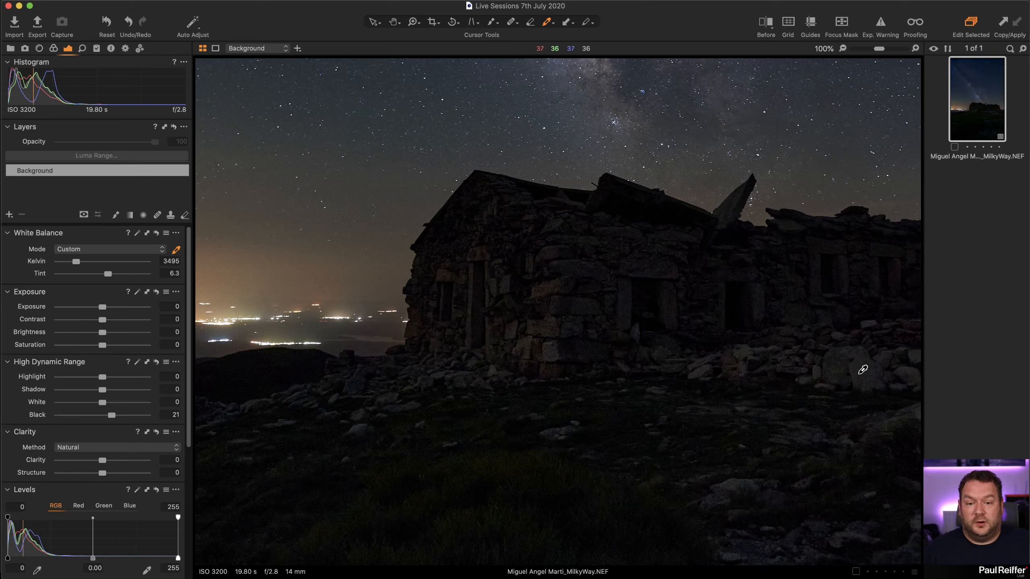
{"action": "left_click", "coordinate": [559, 347]}
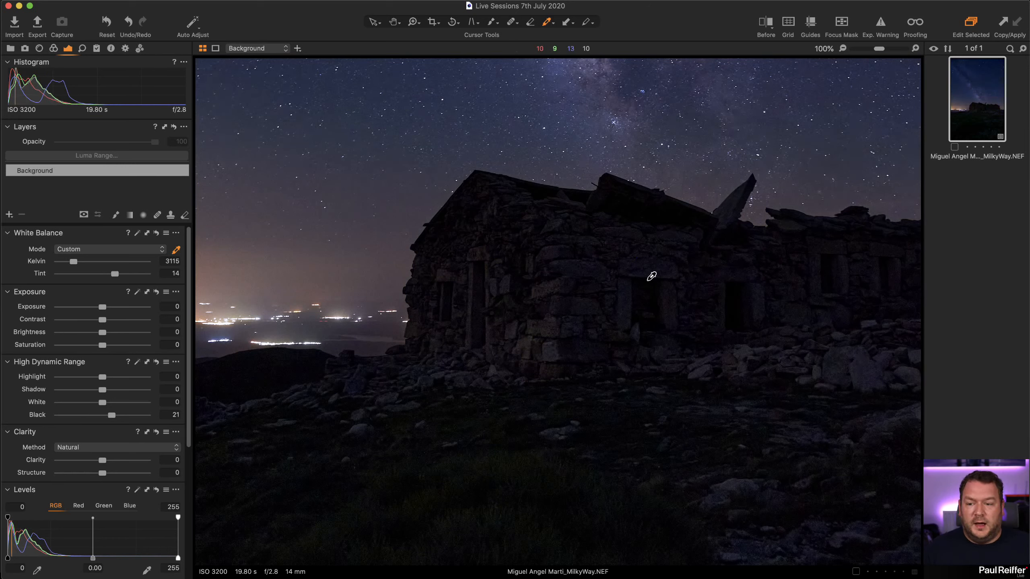
- Set the white balance tint to 19.4 and check the ruined building at 100%
{"action": "key", "text": "h"}
{"action": "double_click", "coordinate": [373, 262]}
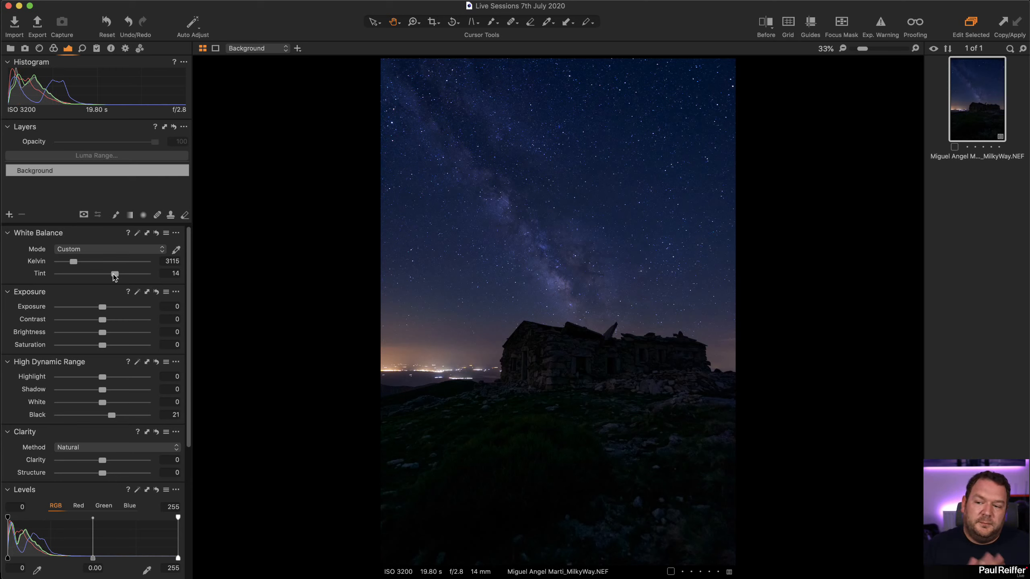
{"action": "left_click_drag", "start_coordinate": [115, 276], "coordinate": [120, 277]}
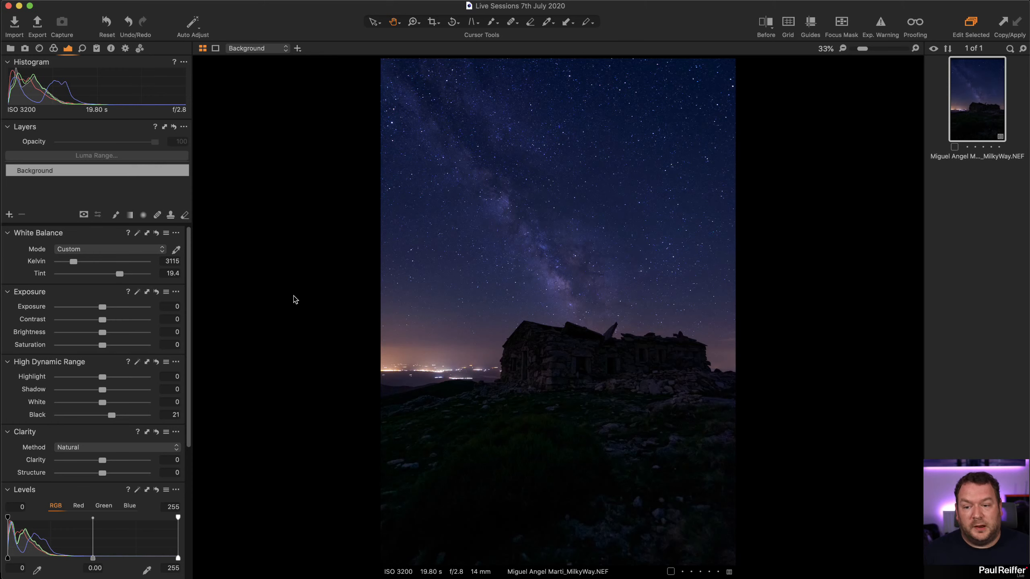
{"action": "left_click", "coordinate": [569, 359]}
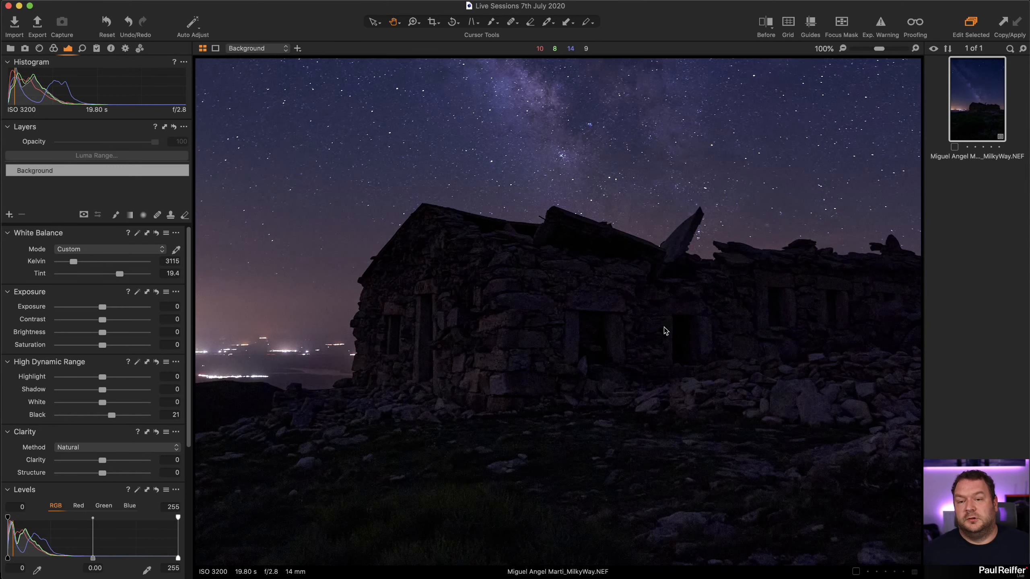
{"action": "left_click", "coordinate": [663, 329]}
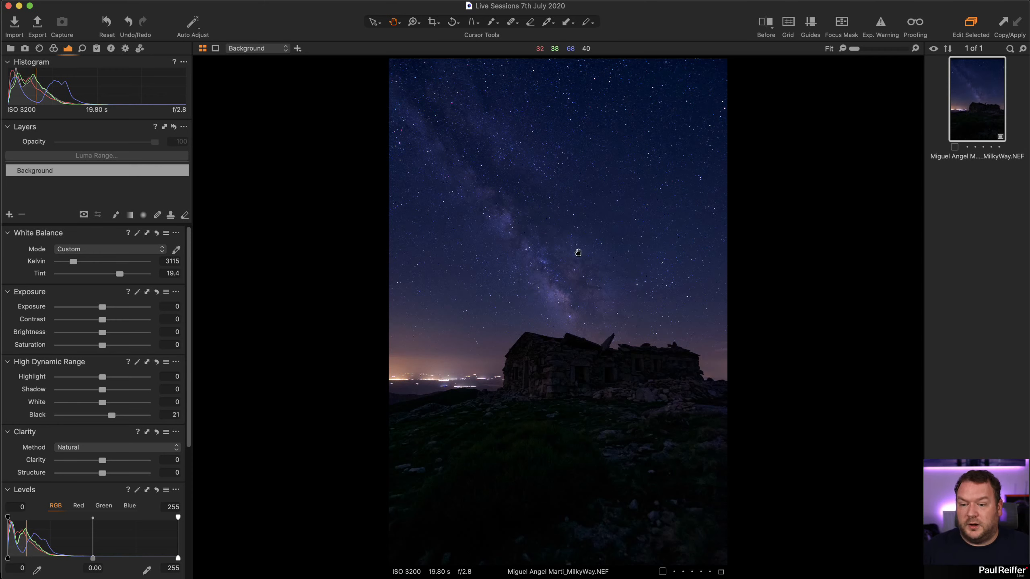
- Examine the colours of the town lights, the horizon glow and the Milky Way, and the stars at up to 400% zoom
{"action": "double_click", "coordinate": [442, 371]}
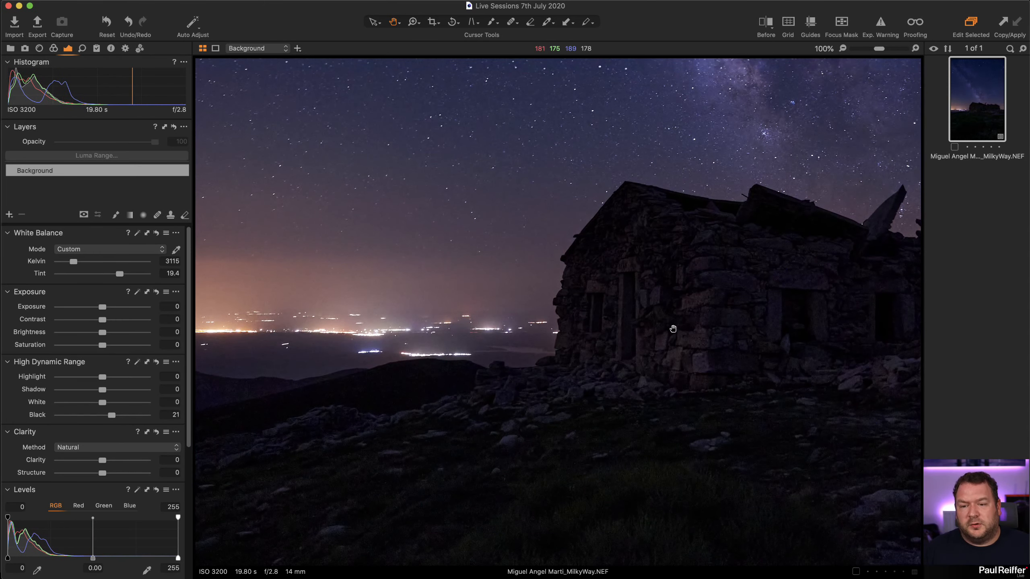
{"action": "double_click", "coordinate": [478, 289]}
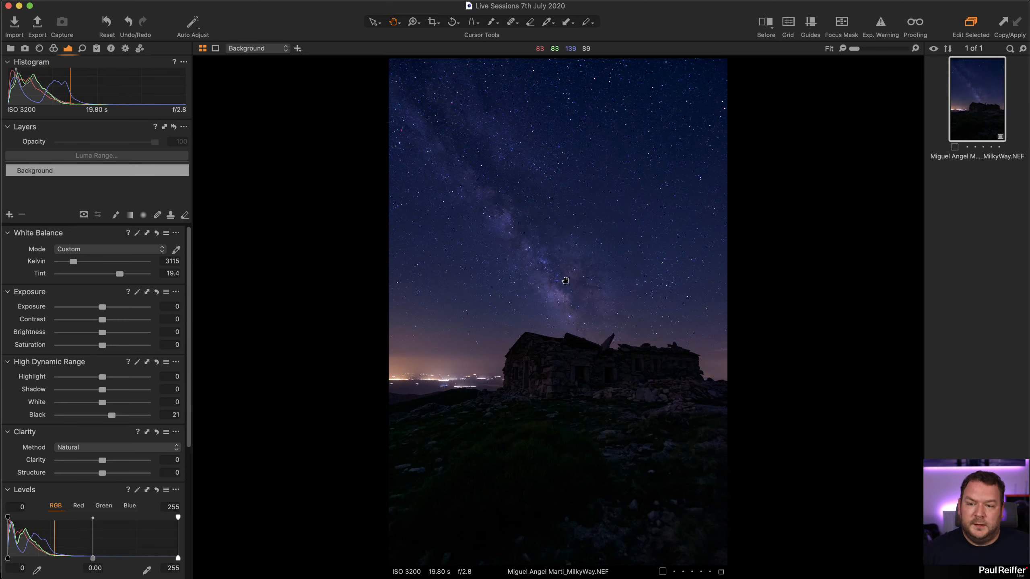
{"action": "left_click", "coordinate": [552, 189]}
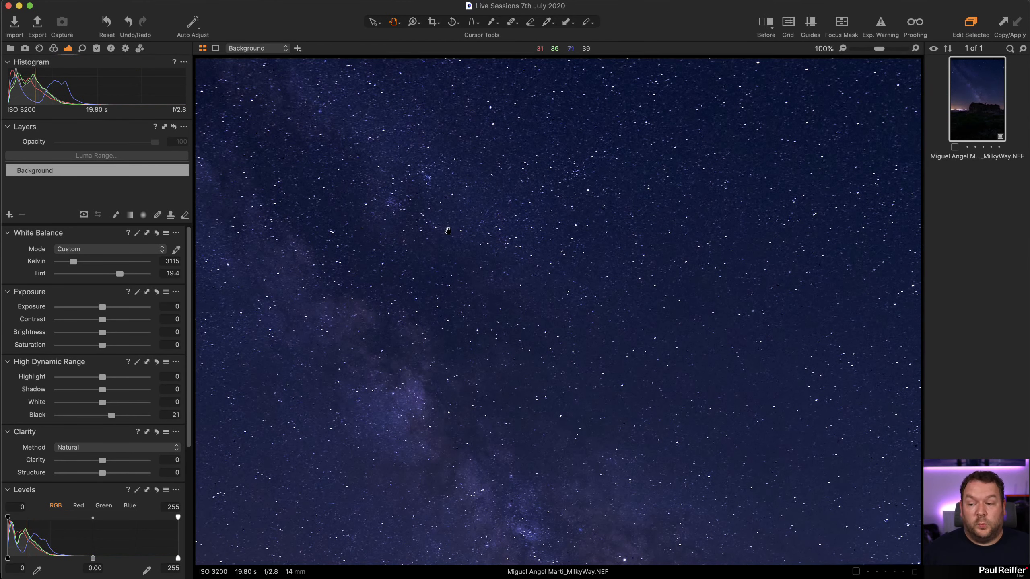
{"action": "left_click", "coordinate": [647, 192]}
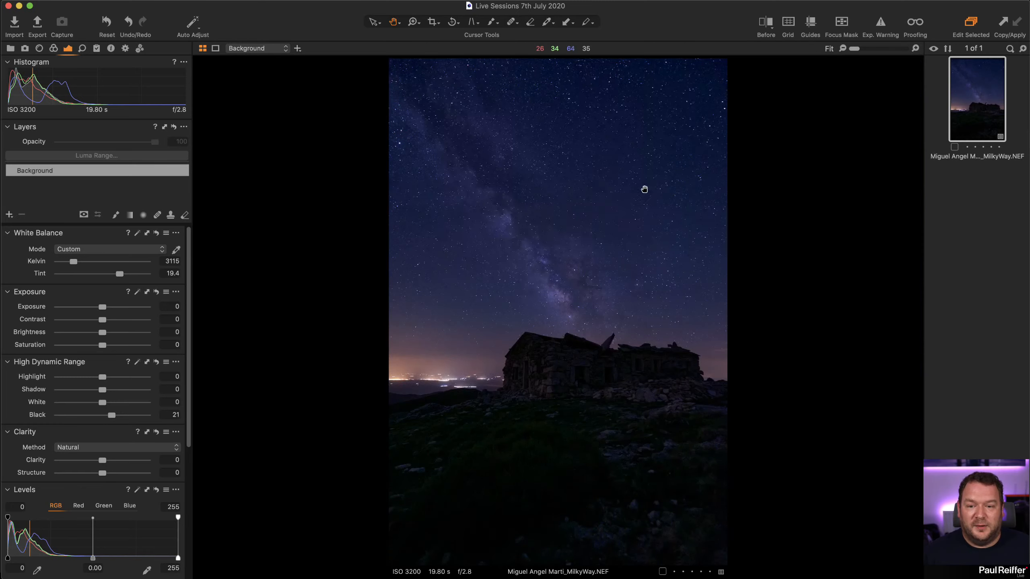
{"action": "left_click", "coordinate": [618, 228]}
{"action": "key", "text": "z"}
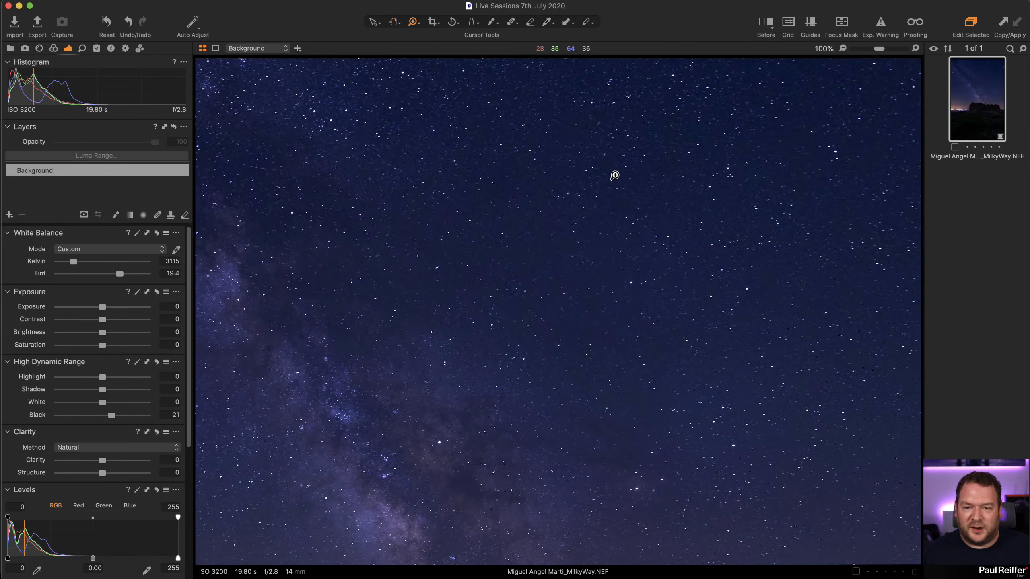
{"action": "left_click_drag", "start_coordinate": [608, 166], "coordinate": [708, 282]}
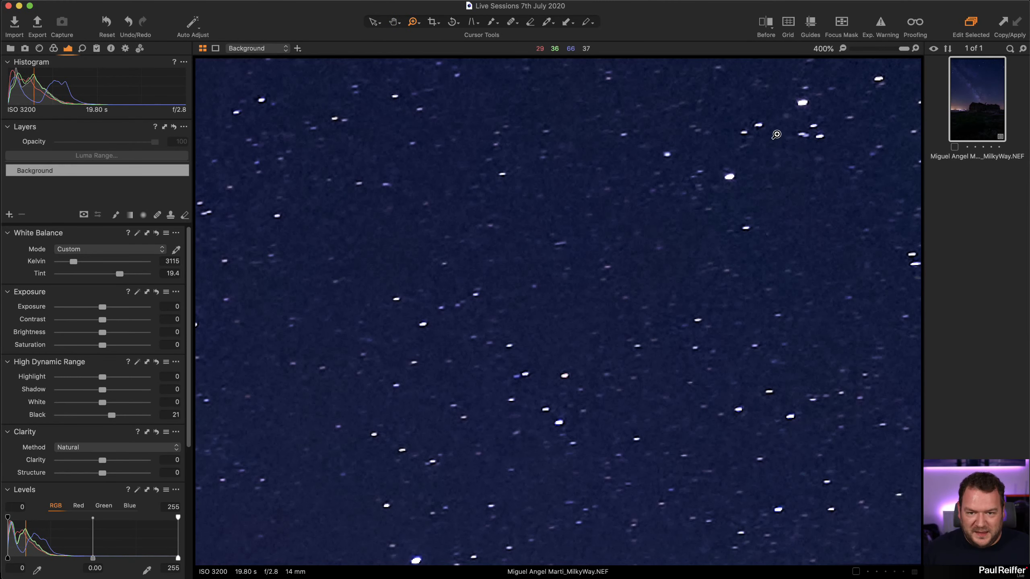
{"action": "key", "text": "v"}
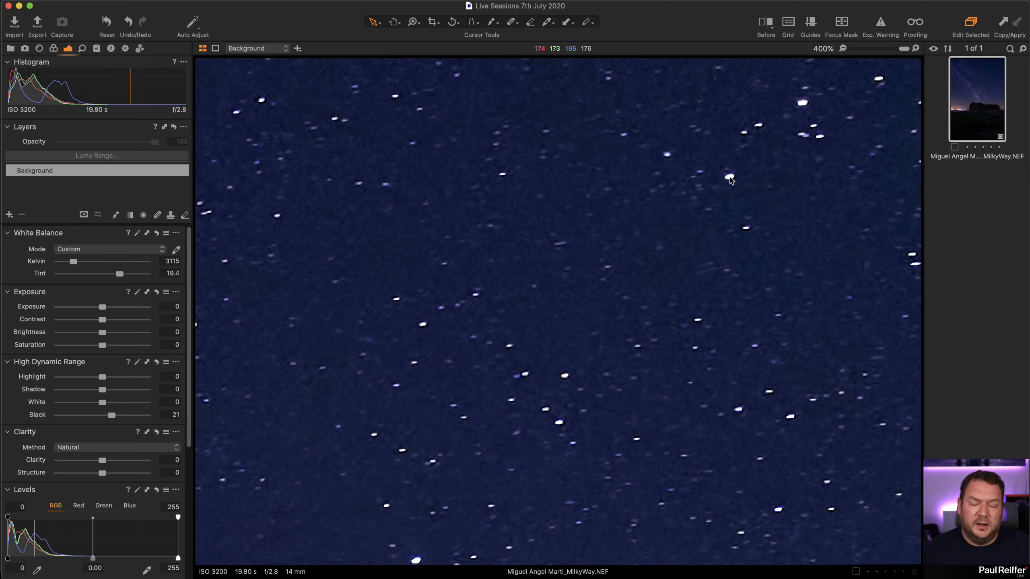
{"action": "key", "text": "super+0"}
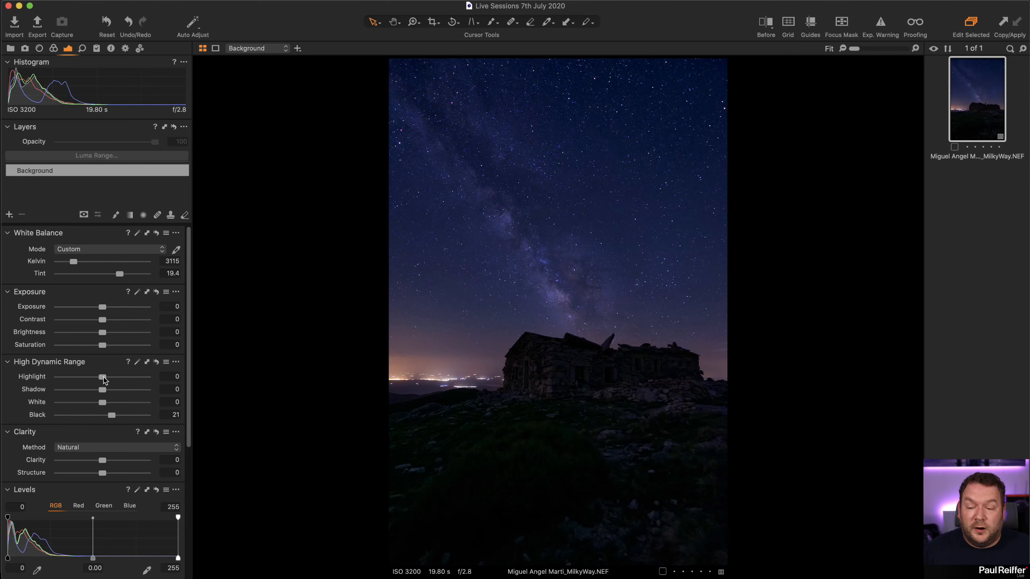
- Set High Dynamic Range highlight to 93 and white to 99, check the stars up close, and set shadow to -35 and black to 32
{"action": "left_click_drag", "start_coordinate": [105, 380], "coordinate": [147, 403]}
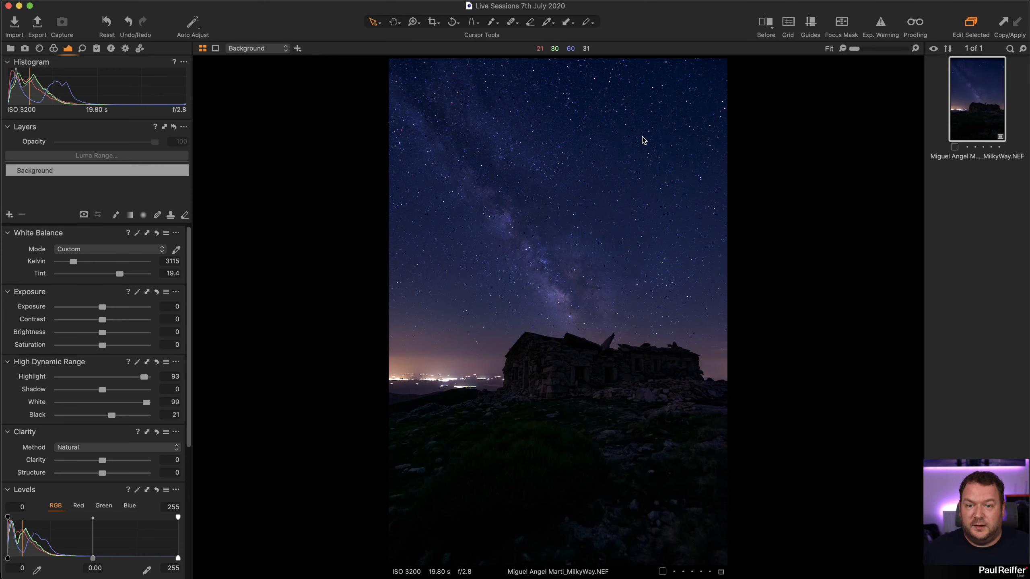
{"action": "key", "text": "z"}
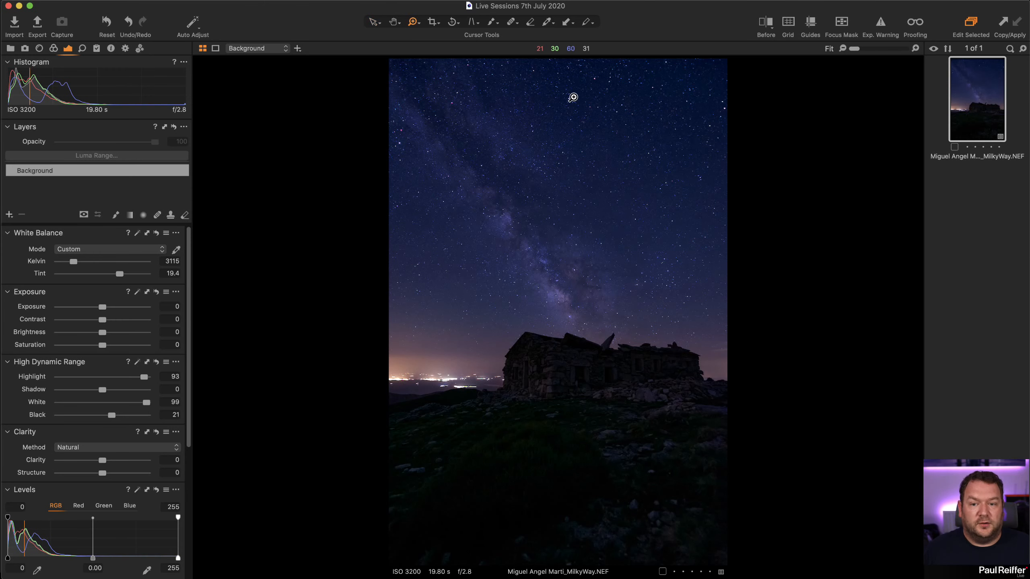
{"action": "left_click_drag", "start_coordinate": [572, 96], "coordinate": [684, 191]}
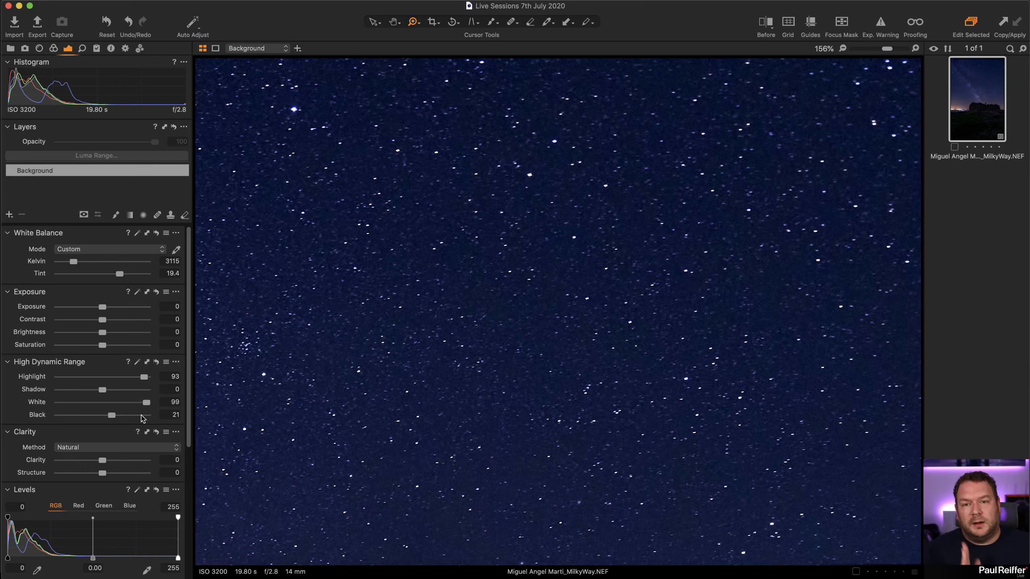
{"action": "double_click", "coordinate": [326, 397]}
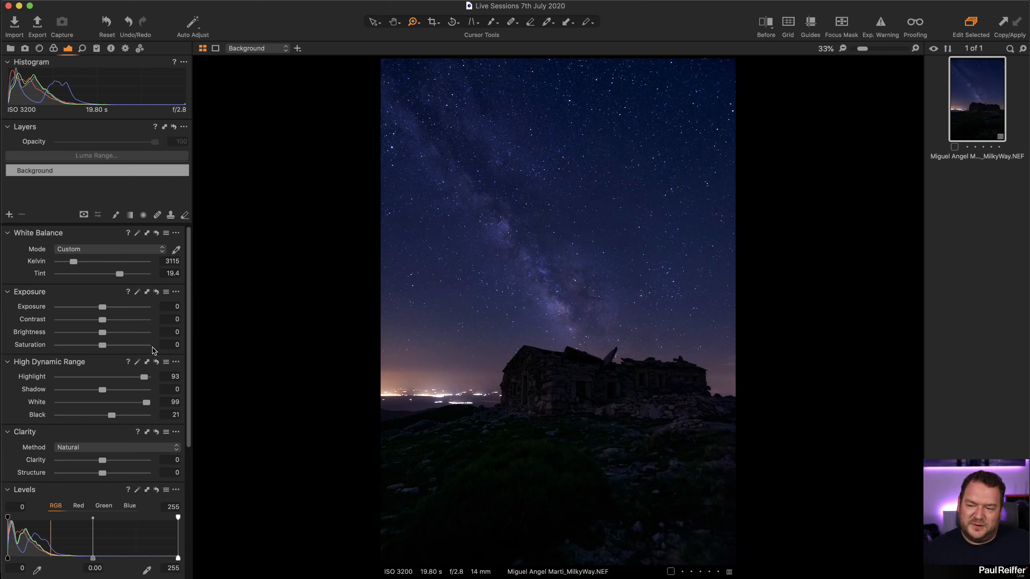
{"action": "left_click_drag", "start_coordinate": [103, 391], "coordinate": [88, 390]}
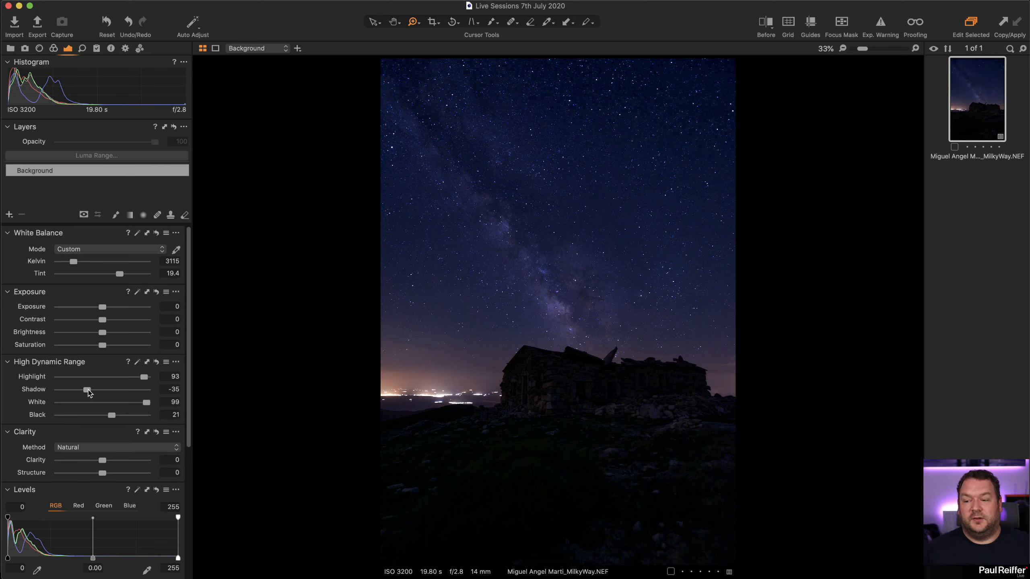
{"action": "left_click_drag", "start_coordinate": [112, 415], "coordinate": [117, 415]}
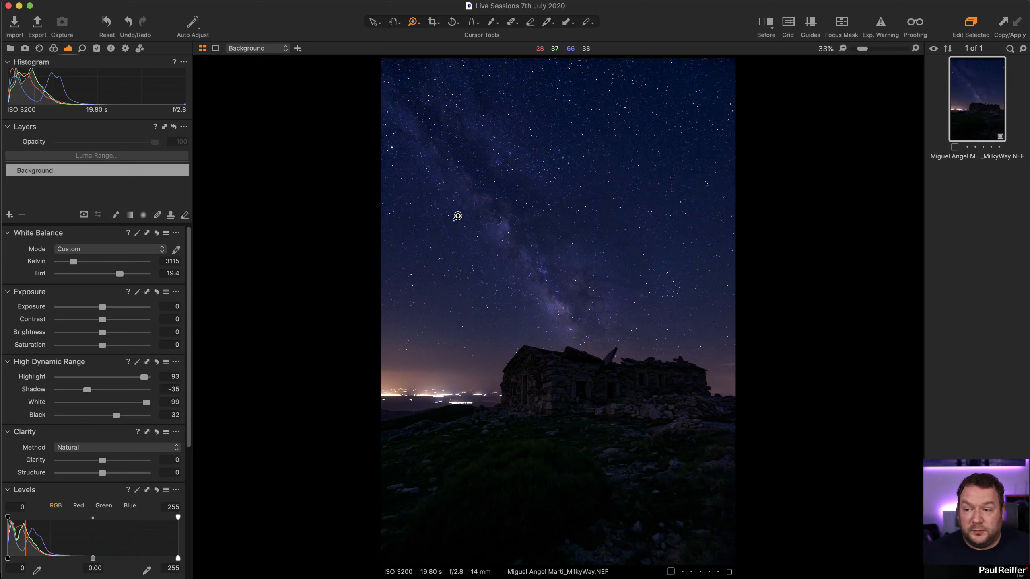
- Draw a slightly tilted linear gradient mask on a new layer, covering the foreground and ruin and fading out above the roof, and display the mask
{"action": "left_click", "coordinate": [131, 215]}
{"action": "left_click_drag", "start_coordinate": [577, 382], "coordinate": [577, 295]}
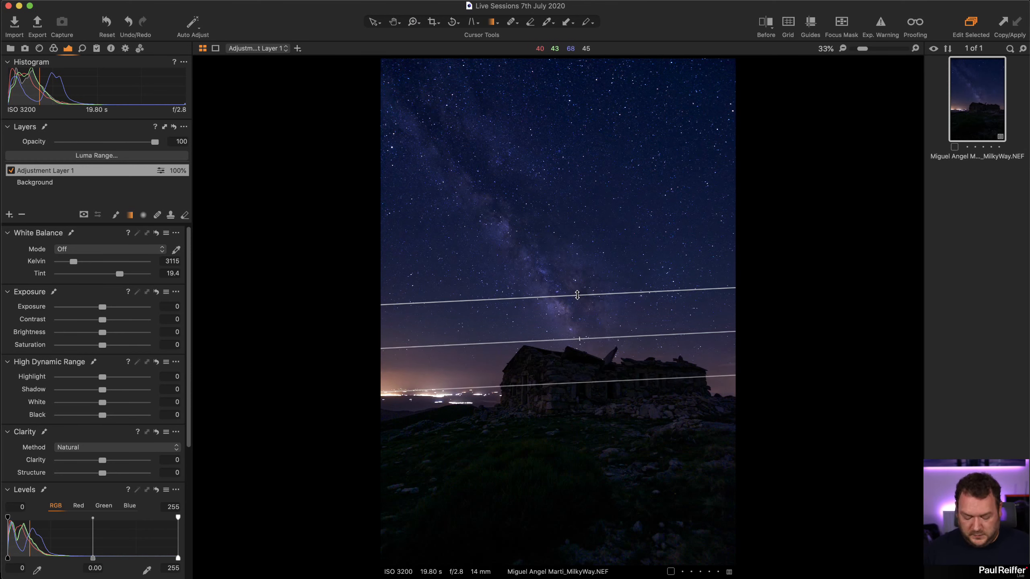
{"action": "key", "text": "m"}
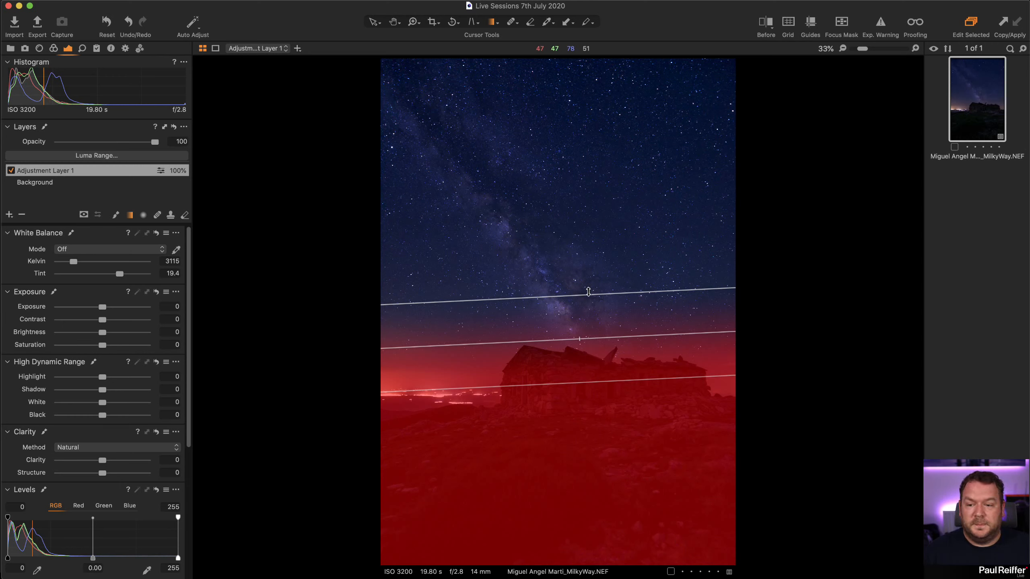
- Limit the layer's mask to a luma range of 0 to 18 with falloff to 59 and radius 1.3, and set its exposure to 0.33
{"action": "left_click", "coordinate": [106, 157]}
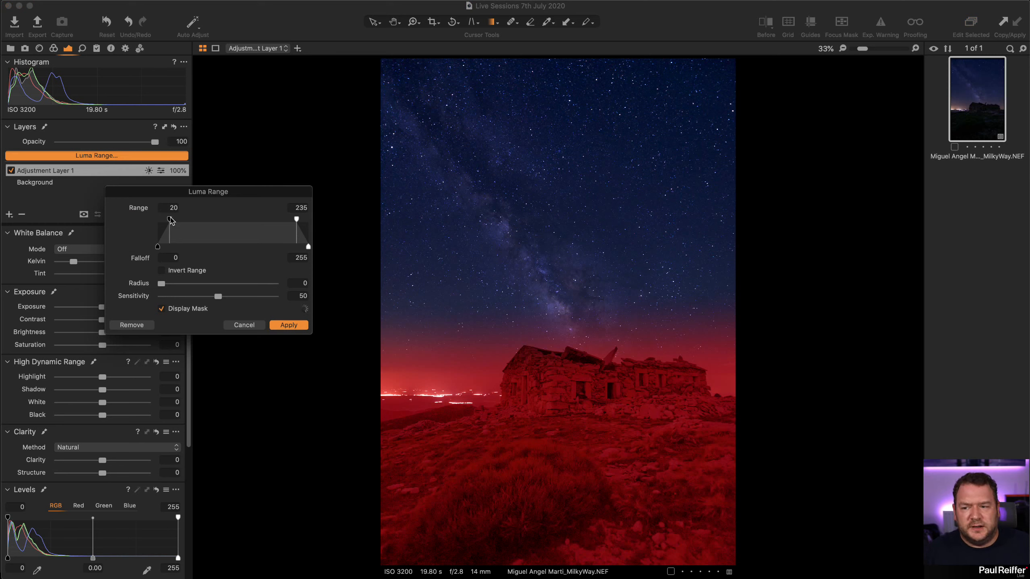
{"action": "left_click_drag", "start_coordinate": [170, 221], "coordinate": [158, 220]}
{"action": "left_click_drag", "start_coordinate": [296, 220], "coordinate": [171, 221]}
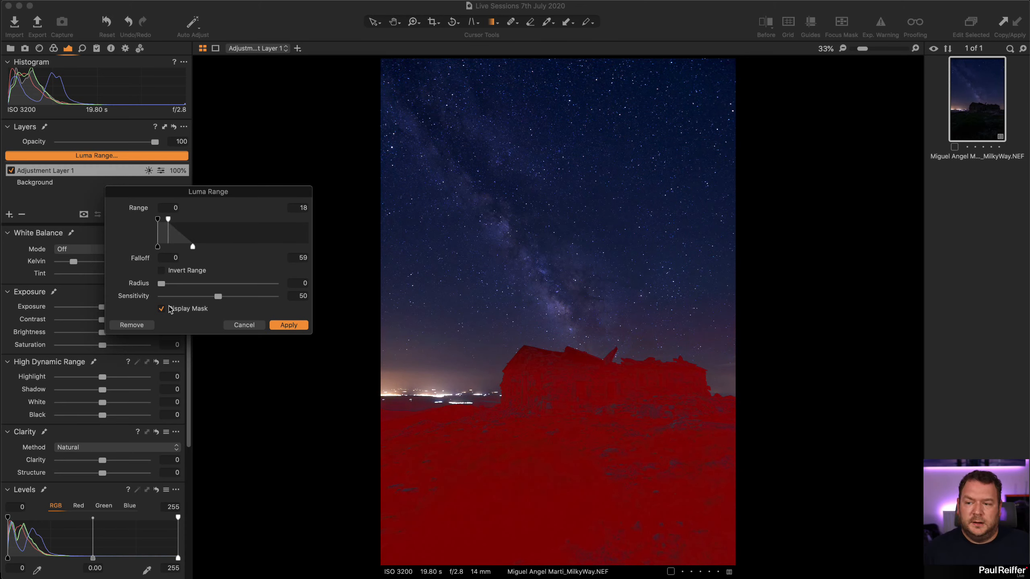
{"action": "left_click_drag", "start_coordinate": [163, 284], "coordinate": [181, 286]}
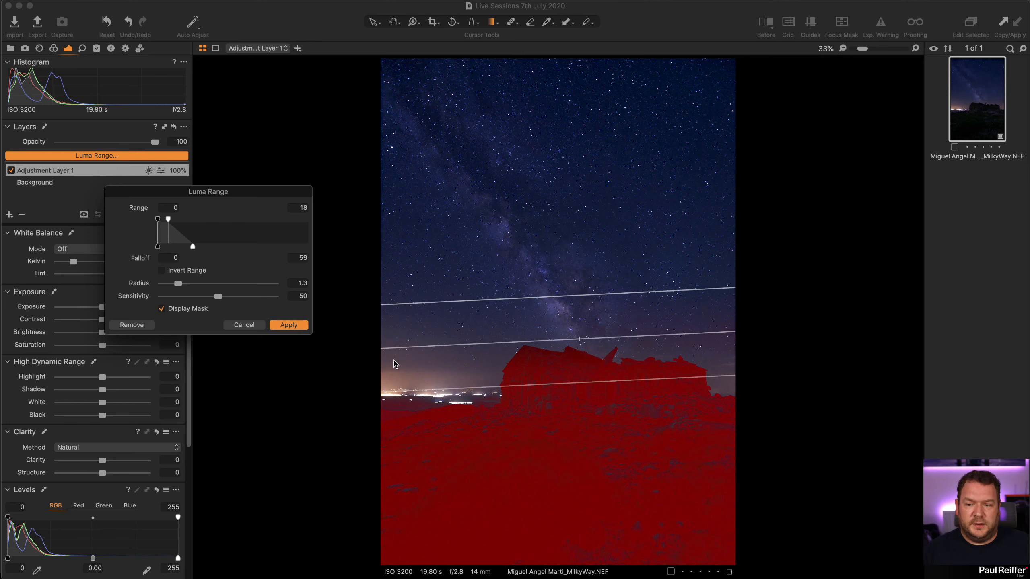
{"action": "left_click", "coordinate": [300, 326]}
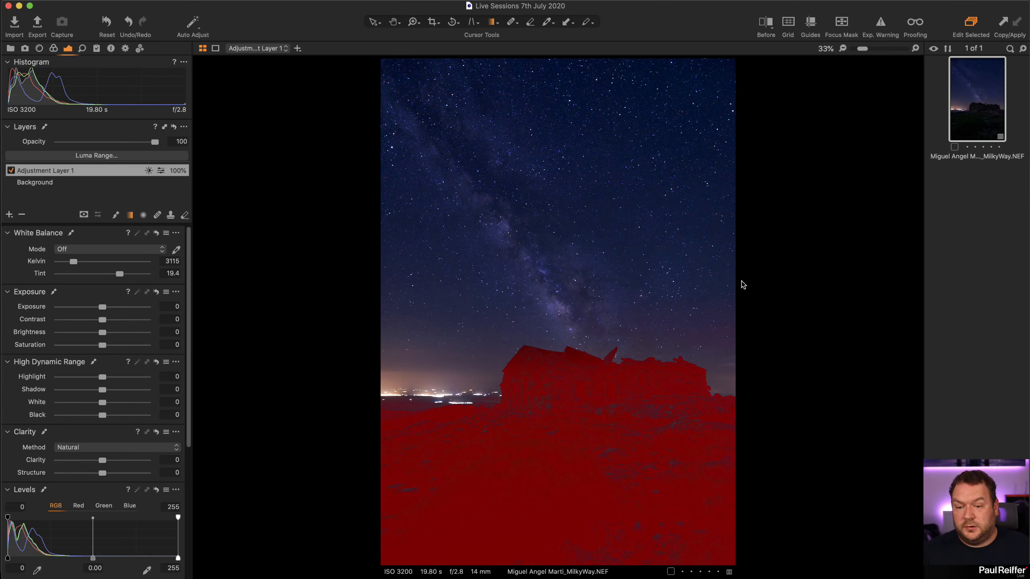
{"action": "key", "text": "m"}
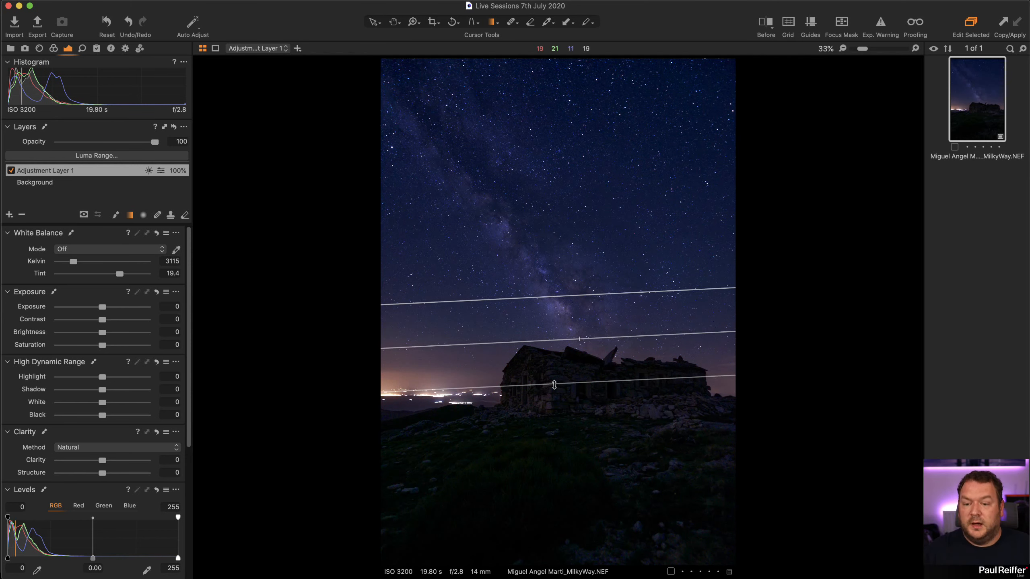
{"action": "mouse_move", "coordinate": [102, 307]}
{"action": "left_mouse_down"}
{"action": "mouse_move", "coordinate": [121, 309]}
{"action": "mouse_move", "coordinate": [95, 309]}
{"action": "mouse_move", "coordinate": [107, 309]}
{"action": "left_mouse_up"}
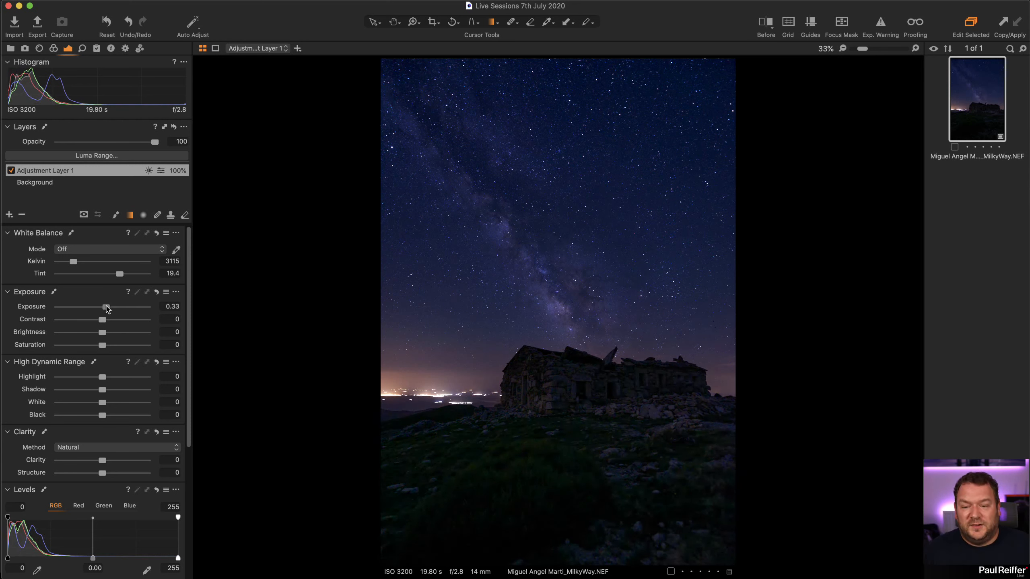
- Try a clarity of 100 on the Background layer, and set clarity to 11, contrast to 5 and structure to 9
{"action": "left_click", "coordinate": [55, 185]}
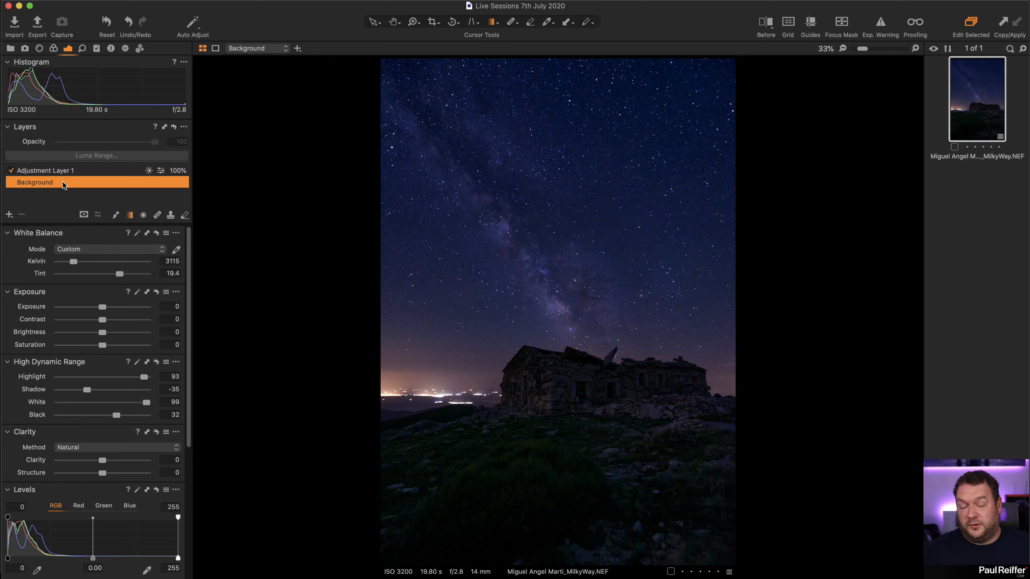
{"action": "left_click", "coordinate": [117, 461]}
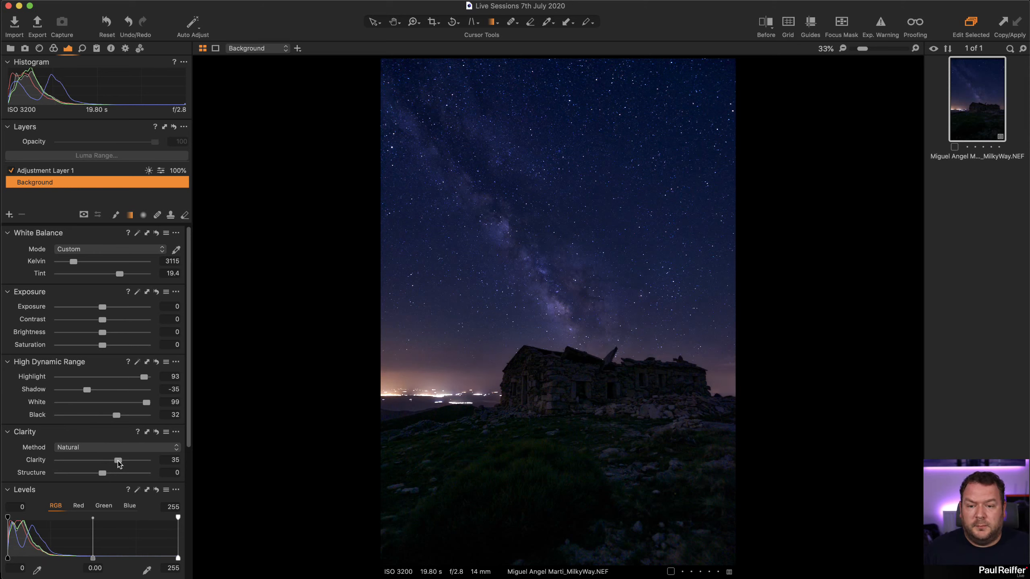
{"action": "left_click_drag", "start_coordinate": [117, 462], "coordinate": [168, 471]}
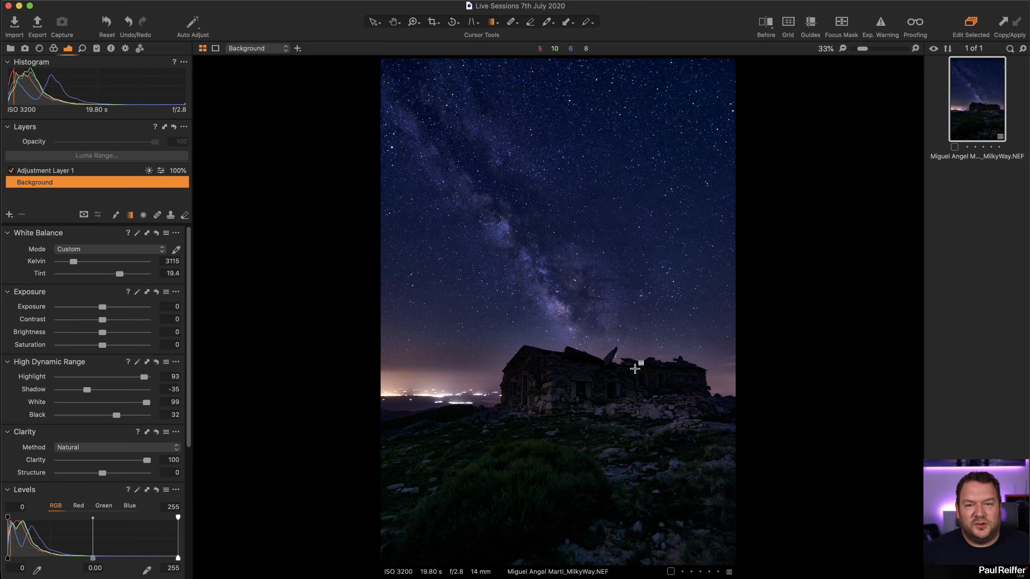
{"action": "left_click_drag", "start_coordinate": [147, 460], "coordinate": [110, 464]}
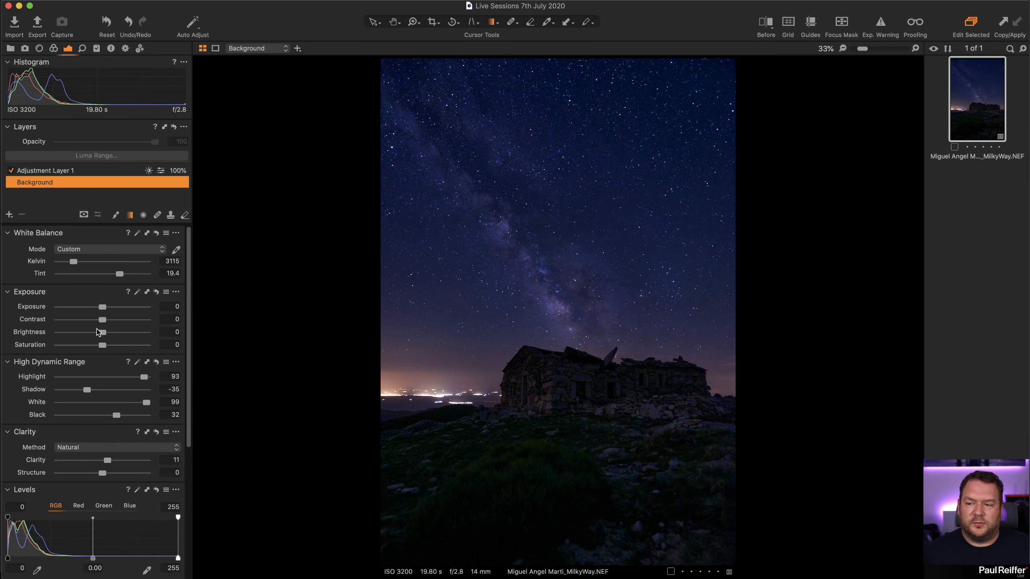
{"action": "left_click_drag", "start_coordinate": [102, 320], "coordinate": [108, 320]}
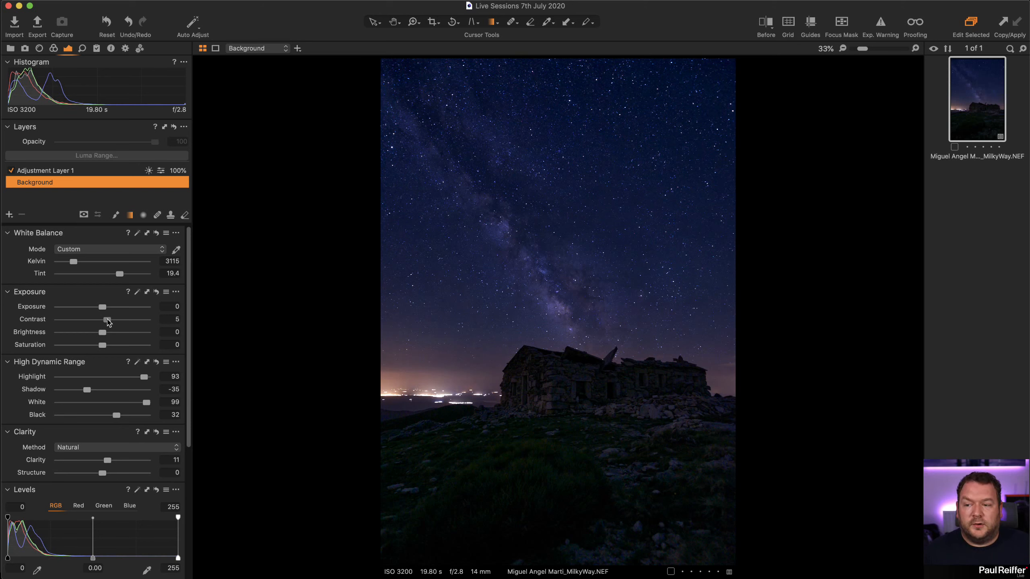
{"action": "left_click_drag", "start_coordinate": [102, 473], "coordinate": [103, 473]}
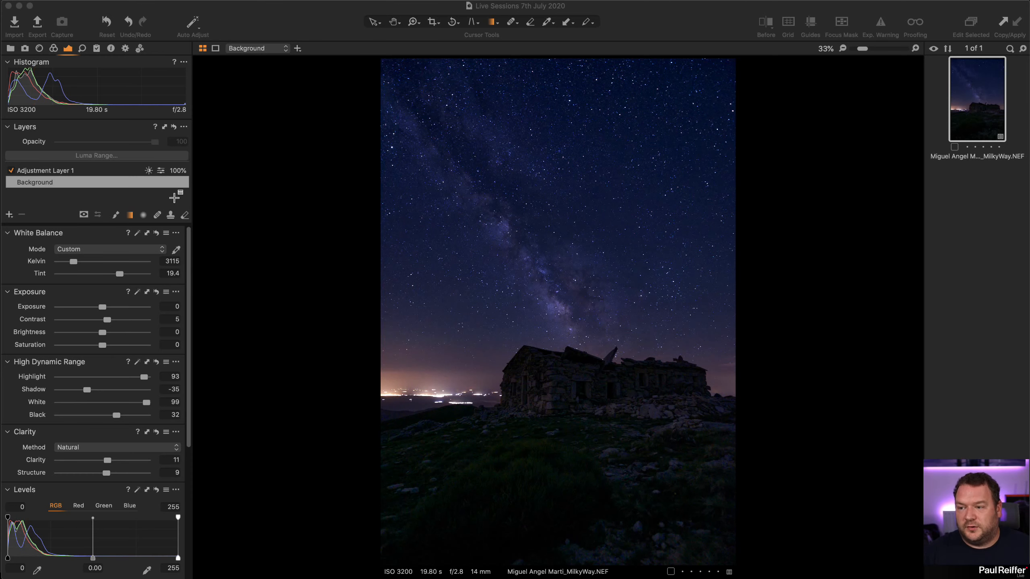
- Add a layer with a long linear gradient mask covering the sky and fading across the ruin, and name it "sky"
{"action": "left_click", "coordinate": [8, 213]}
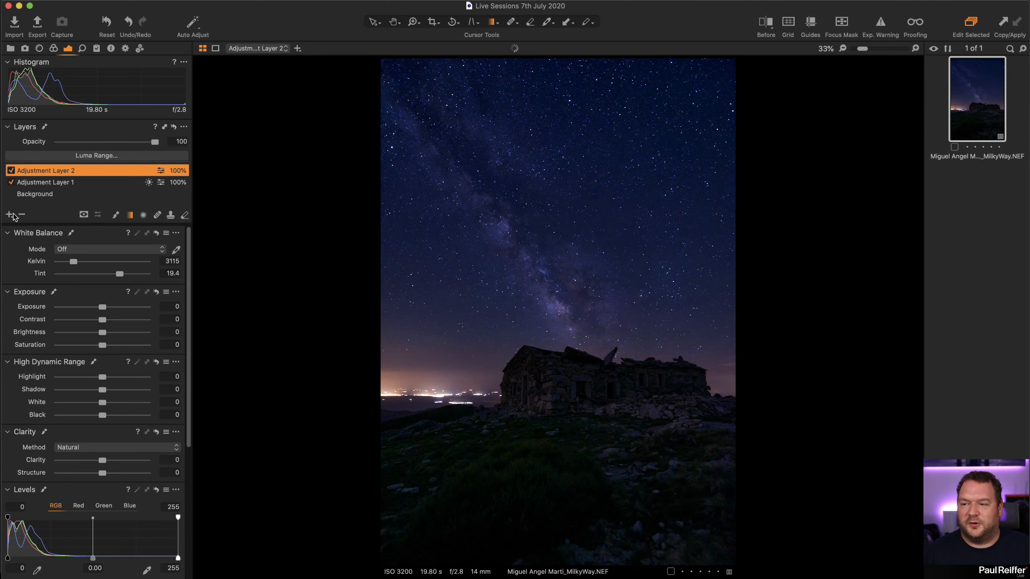
{"action": "left_click_drag", "start_coordinate": [552, 205], "coordinate": [554, 430]}
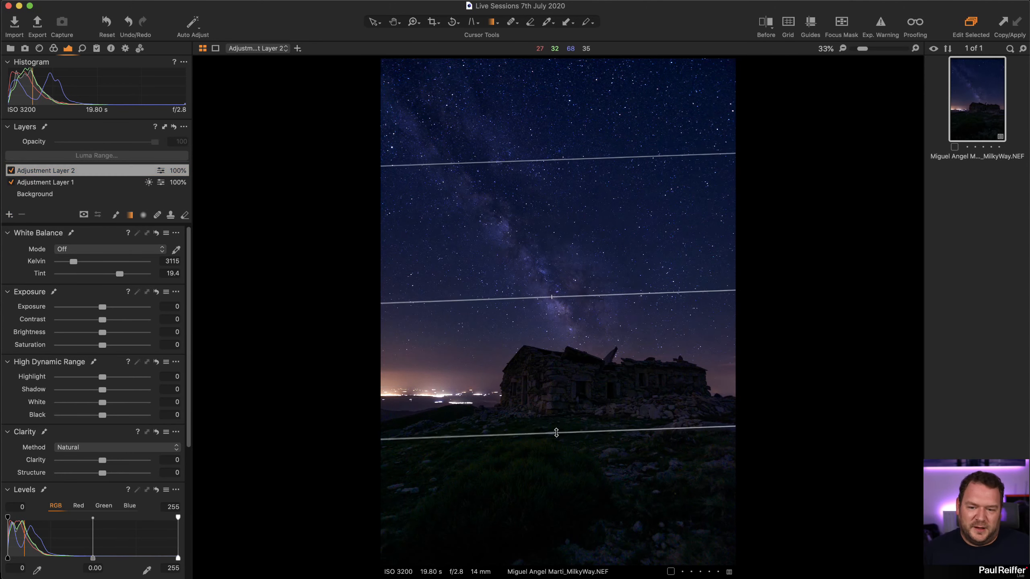
{"action": "left_click_drag", "start_coordinate": [590, 269], "coordinate": [589, 324]}
{"action": "key", "text": "m"}
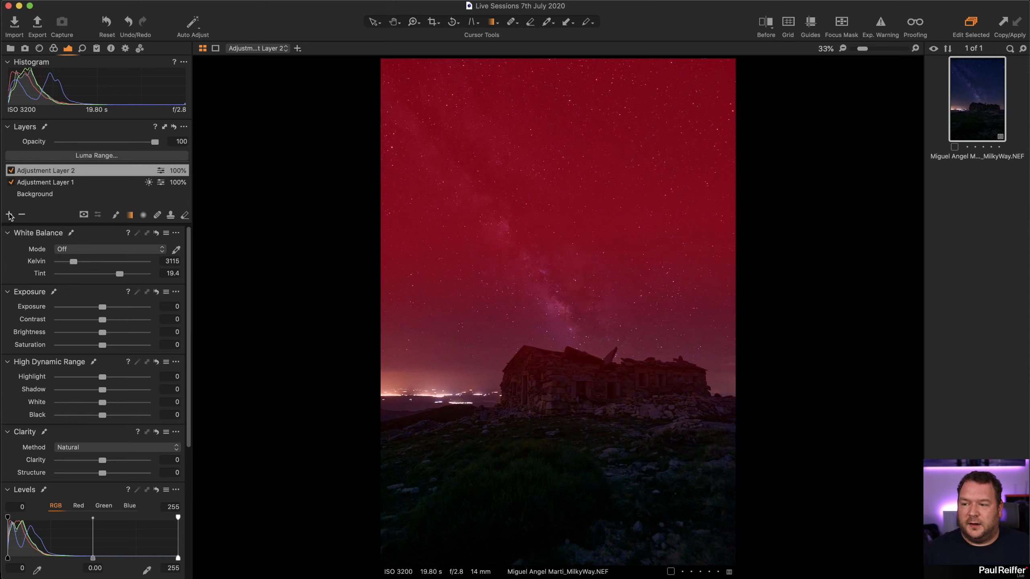
{"action": "double_click", "coordinate": [39, 173]}
{"action": "type", "text": "sky"}
{"action": "key", "text": "Return"}
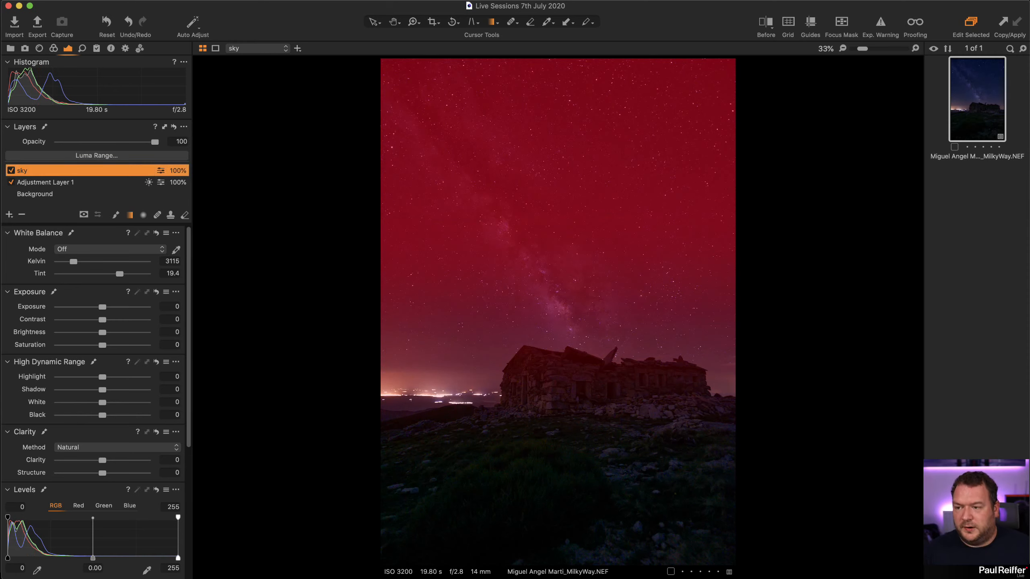
- Add a "foreground" layer with an upward-fading linear gradient mask and set its white balance to 5006 K and tint 24.6
{"action": "left_click", "coordinate": [9, 214]}
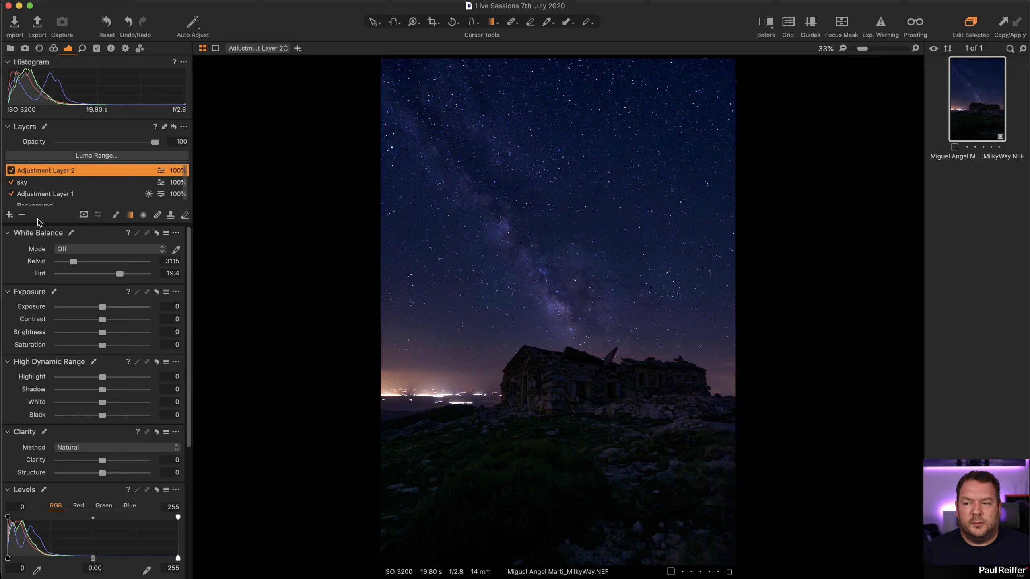
{"action": "double_click", "coordinate": [35, 172]}
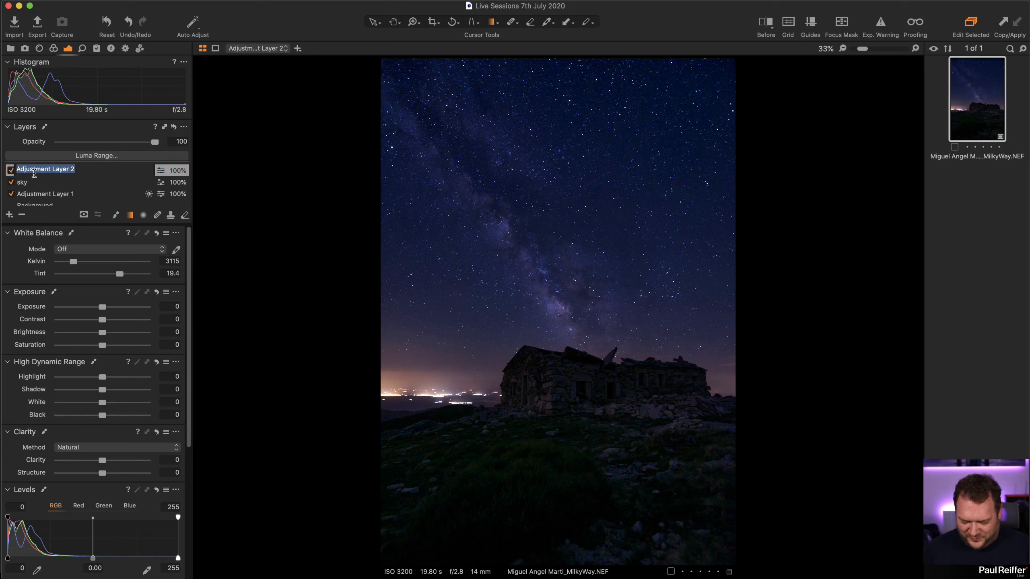
{"action": "type", "text": "foreground"}
{"action": "key", "text": "Return"}
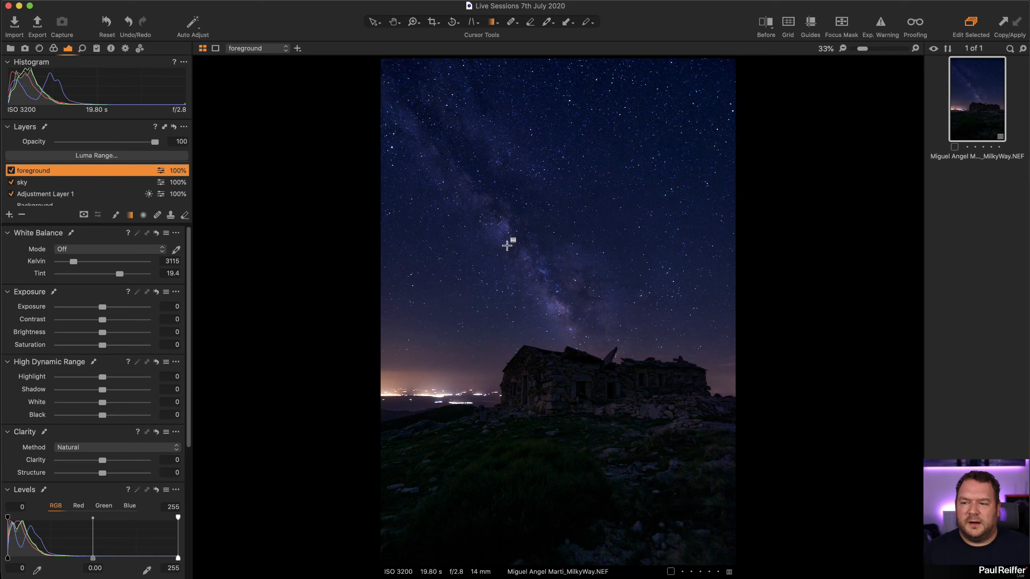
{"action": "left_click_drag", "start_coordinate": [575, 327], "coordinate": [578, 269]}
{"action": "left_click_drag", "start_coordinate": [73, 262], "coordinate": [123, 275]}
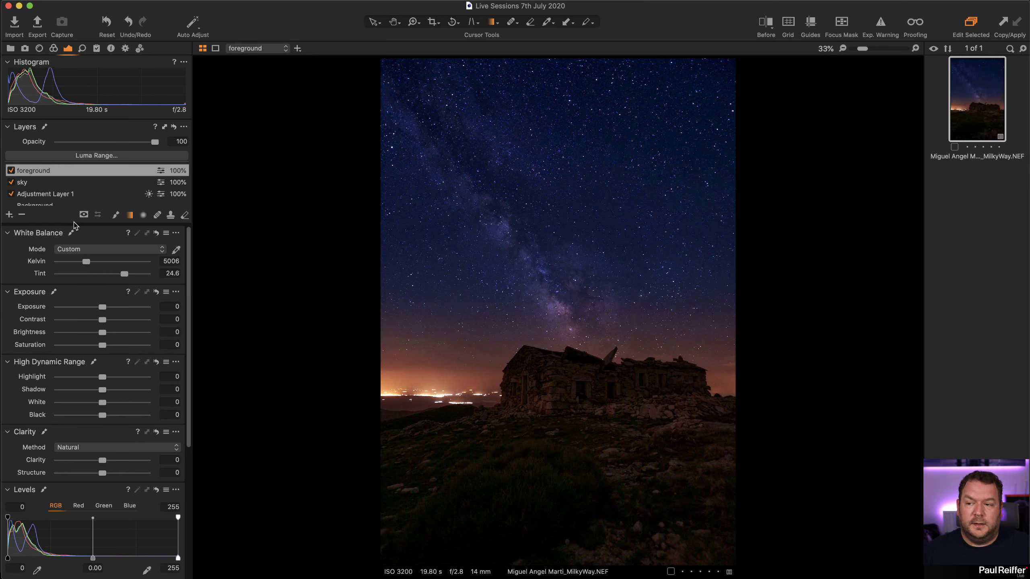
- Set the sky layer's white balance to 1817 K and tint 32.1, and adjust the sky and foreground gradient masks
{"action": "left_click", "coordinate": [34, 185]}
{"action": "left_click_drag", "start_coordinate": [73, 264], "coordinate": [131, 277]}
{"action": "key", "text": "l"}
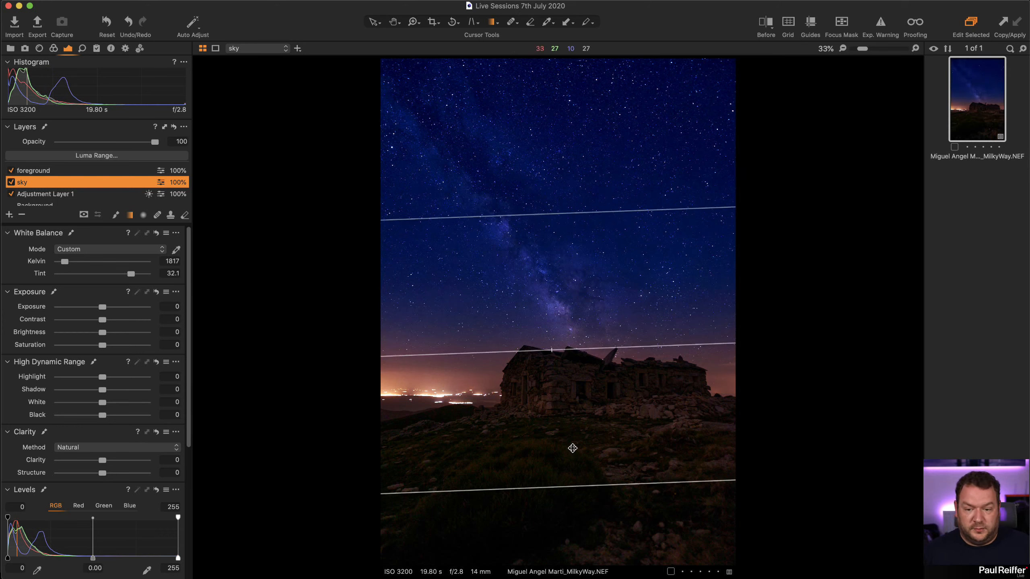
{"action": "mouse_move", "coordinate": [602, 393]}
{"action": "left_mouse_down"}
{"action": "mouse_move", "coordinate": [605, 417]}
{"action": "mouse_move", "coordinate": [593, 418]}
{"action": "mouse_move", "coordinate": [618, 391]}
{"action": "mouse_move", "coordinate": [619, 401]}
{"action": "left_mouse_up"}
{"action": "left_click", "coordinate": [92, 174]}
{"action": "left_click_drag", "start_coordinate": [586, 312], "coordinate": [585, 270]}
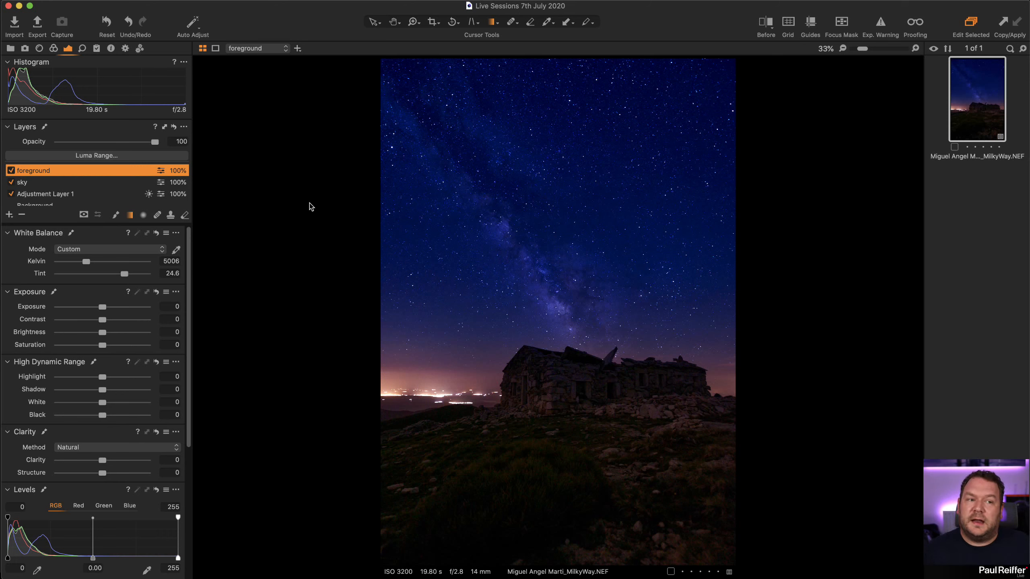
- Compare the photo with the foreground and sky layers switched off, and delete both layers
{"action": "left_click", "coordinate": [11, 171]}
{"action": "left_click", "coordinate": [10, 183]}
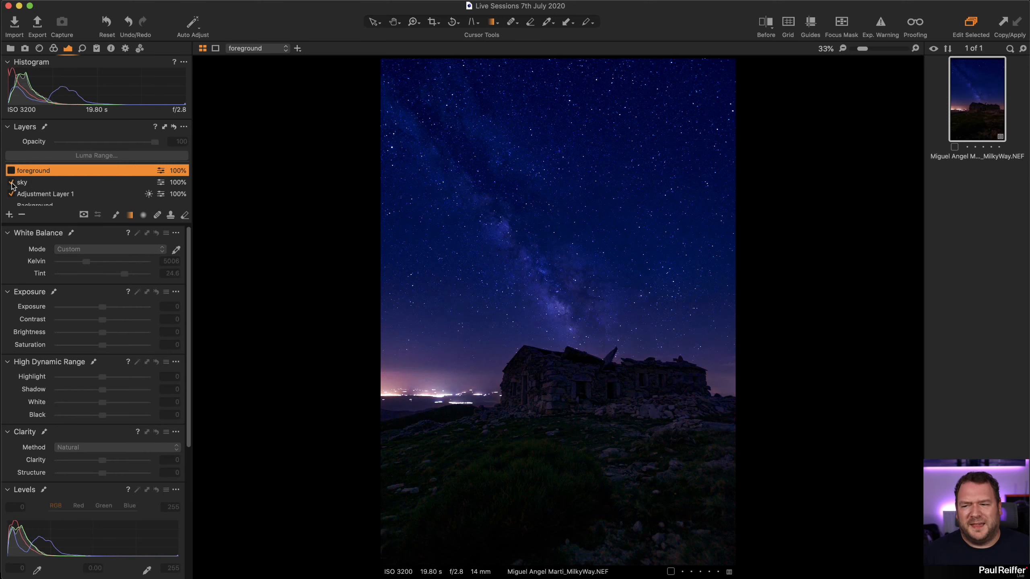
{"action": "left_click", "coordinate": [22, 215]}
{"action": "left_click", "coordinate": [33, 174]}
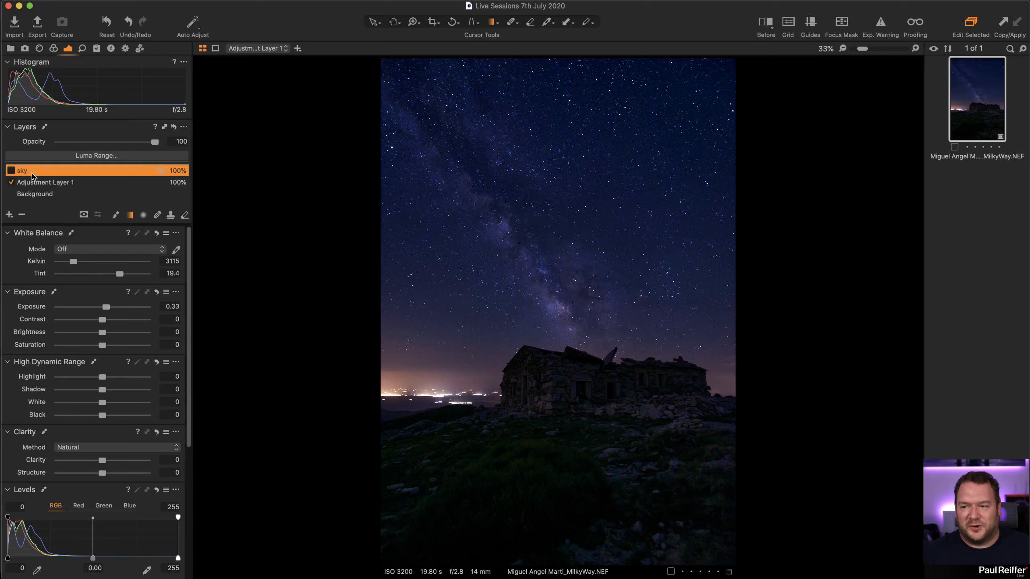
{"action": "left_click", "coordinate": [22, 215]}
- Shape Adjustment Layer 1's Luma curve with three points, lifting the midtones slightly and the highlights more, with the lower point near the diagonal
{"action": "scroll", "coordinate": [122, 421], "scroll_direction": "down", "scroll_amount": 5}
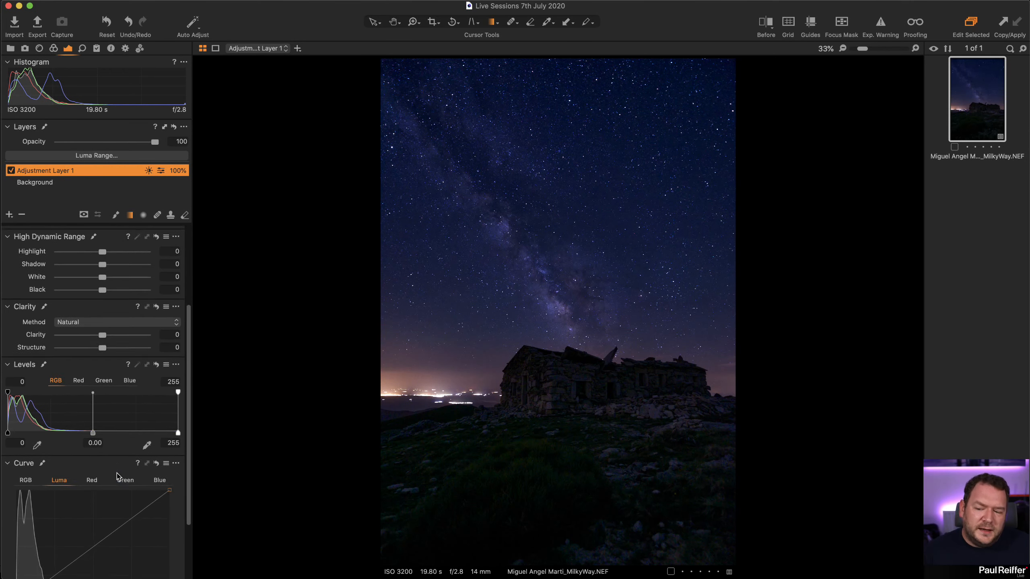
{"action": "scroll", "coordinate": [118, 477], "scroll_direction": "down", "scroll_amount": 4}
{"action": "left_click", "coordinate": [95, 461]}
{"action": "left_click", "coordinate": [73, 477]}
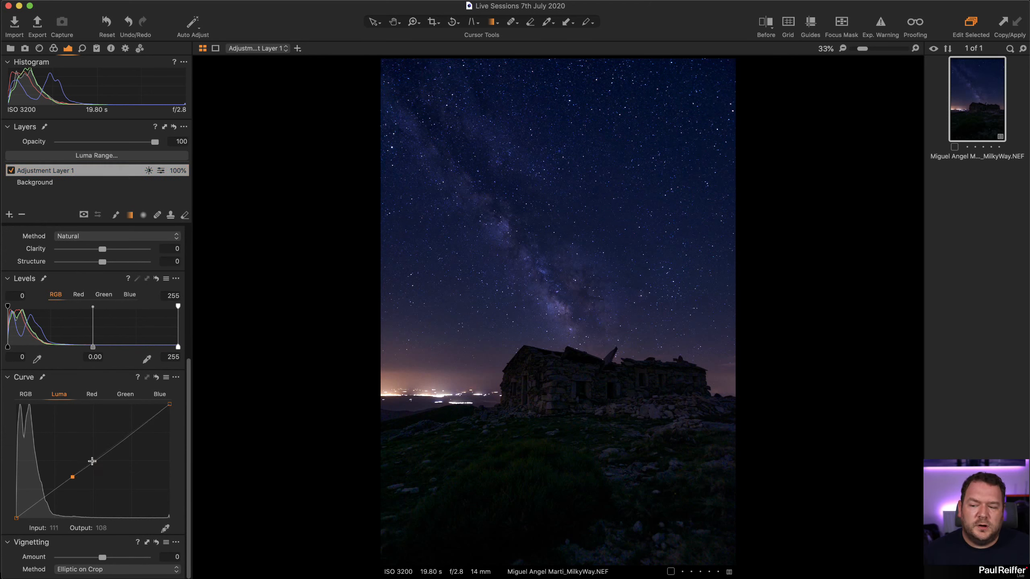
{"action": "left_click_drag", "start_coordinate": [93, 461], "coordinate": [64, 475]}
{"action": "left_click_drag", "start_coordinate": [129, 425], "coordinate": [127, 415]}
{"action": "left_click_drag", "start_coordinate": [93, 450], "coordinate": [69, 477]}
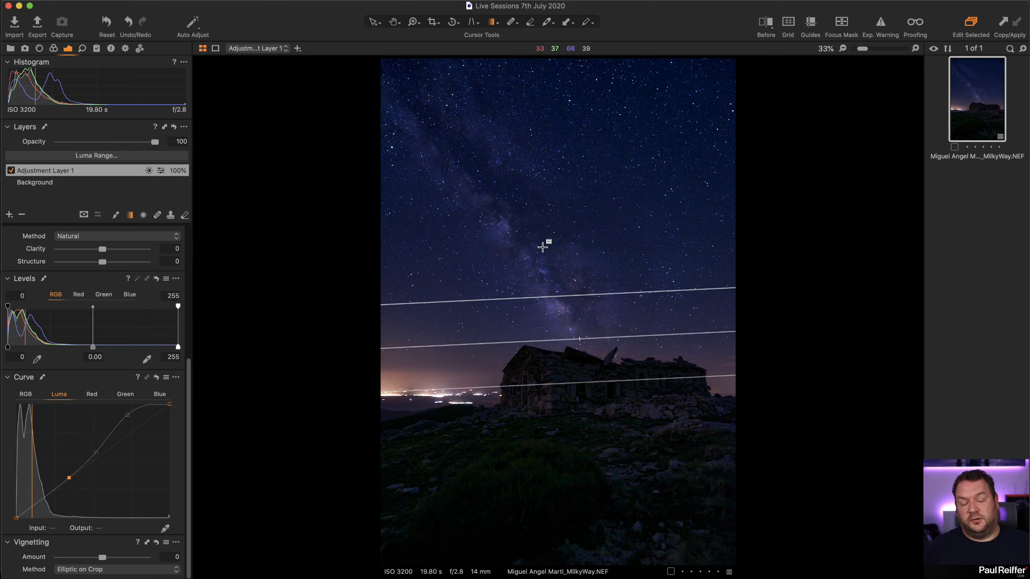
- Preview the photo without Adjustment Layer 1's Luma curve, and lower the curve's upper point slightly to soften the highlight lift
{"action": "left_click", "coordinate": [156, 378]}
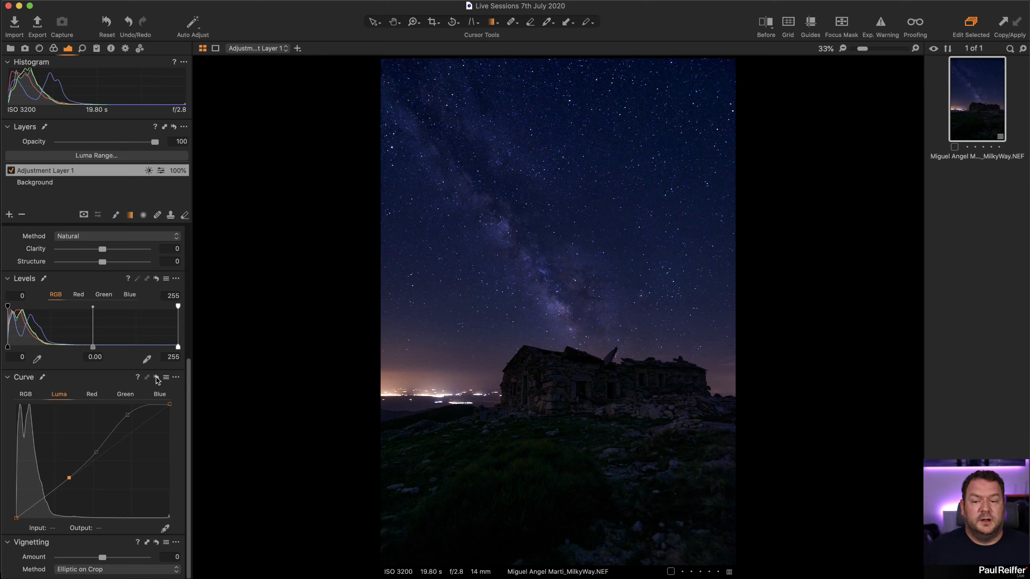
{"action": "left_click_drag", "start_coordinate": [127, 415], "coordinate": [128, 423]}
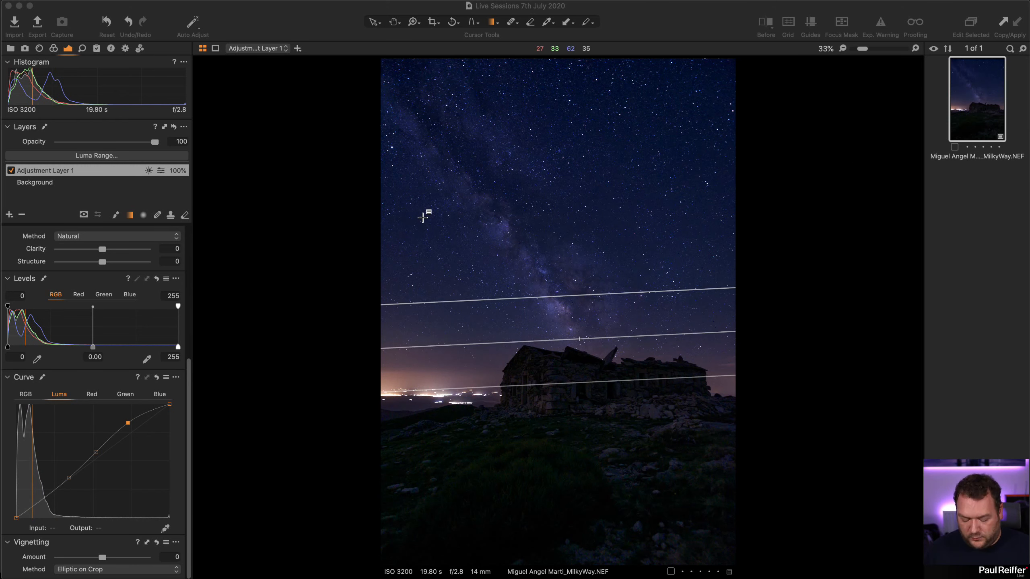
{"action": "left_click", "coordinate": [654, 18]}
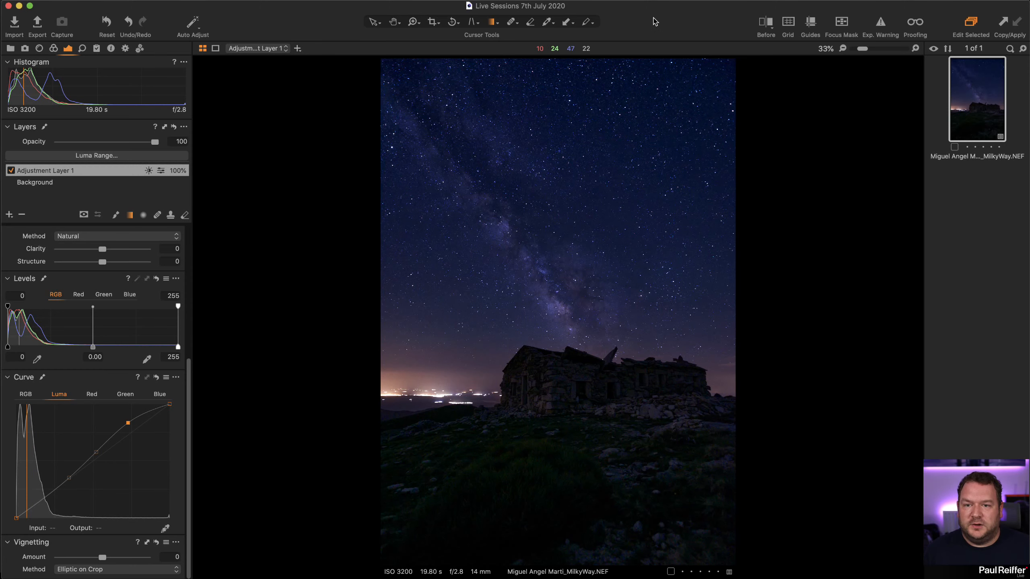
- Inspect the ruined building and the sky above it at 100%, and return to the whole photo
{"action": "key", "text": "h"}
{"action": "left_click", "coordinate": [546, 382]}
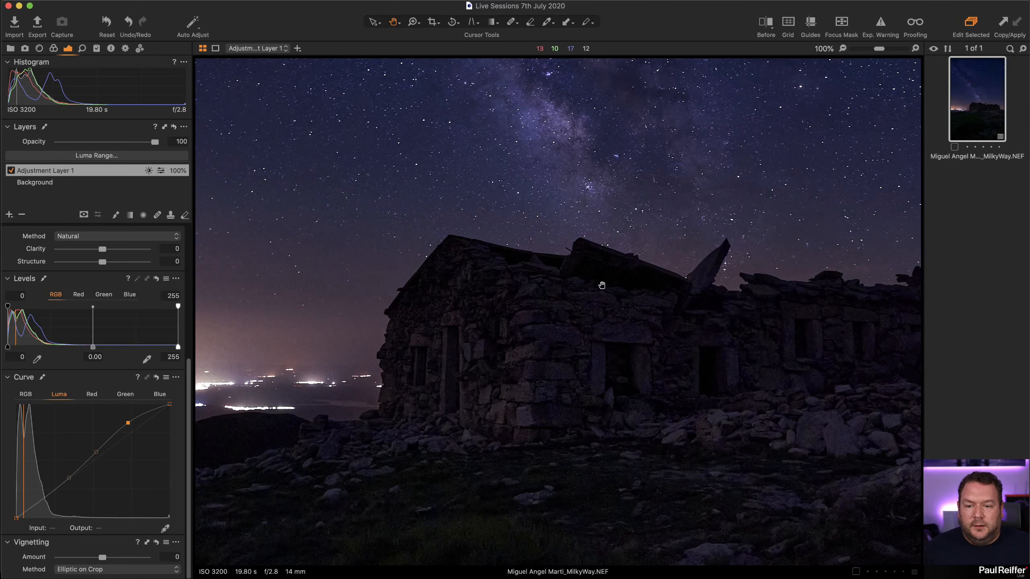
{"action": "key", "text": "z"}
{"action": "left_click", "coordinate": [610, 292], "text": "alt"}
{"action": "left_click", "coordinate": [610, 293], "text": "alt"}
{"action": "left_click", "coordinate": [610, 293], "text": "alt"}
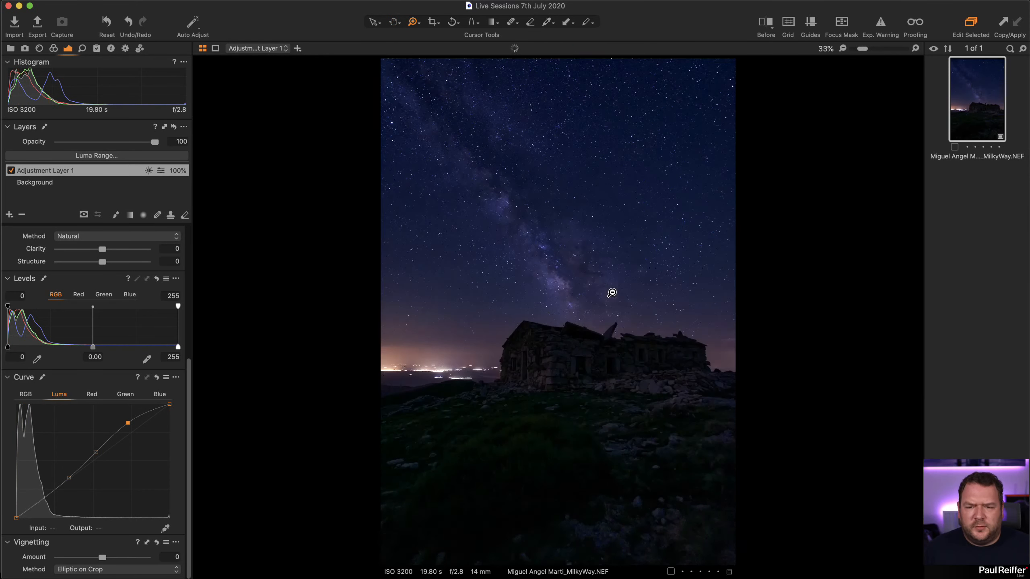
{"action": "left_click", "coordinate": [609, 293], "text": "alt"}
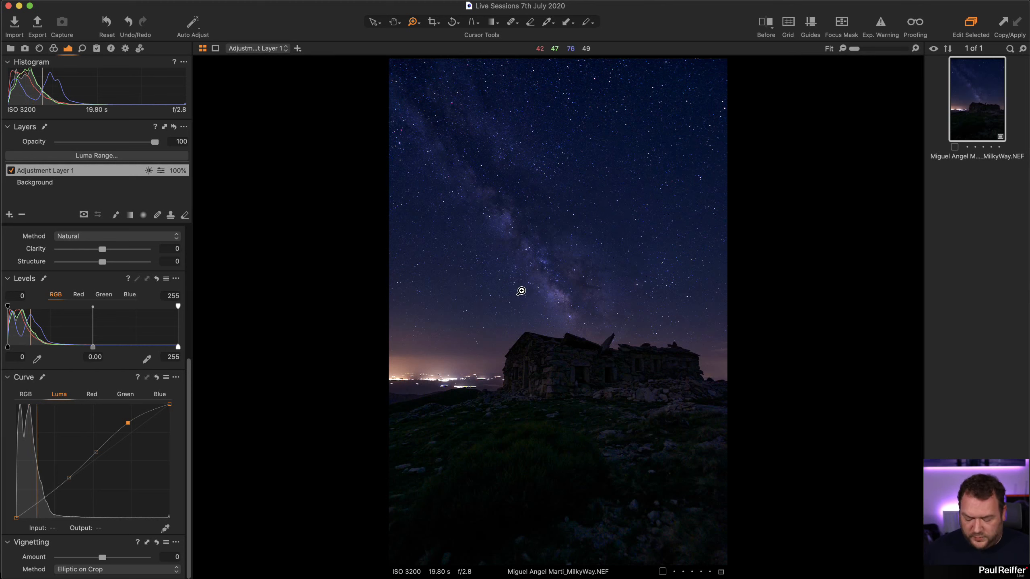
{"action": "left_click_drag", "start_coordinate": [435, 158], "coordinate": [725, 486]}
{"action": "double_click", "coordinate": [615, 316]}
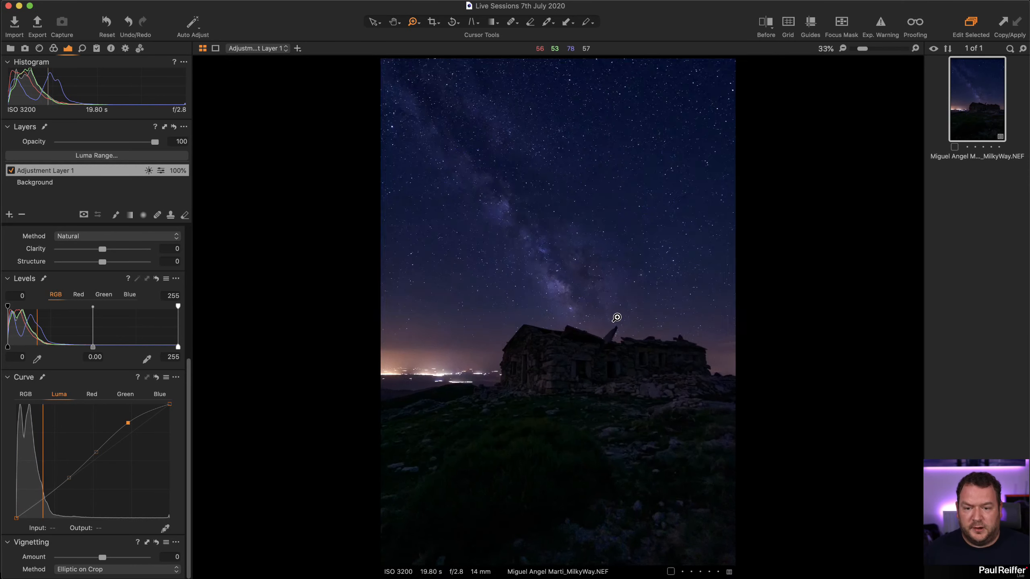
- Examine the Milky Way, the horizon lights, the ruin's walls and the foreground rocks at 100% for detail in the dark areas
{"action": "left_click", "coordinate": [396, 22]}
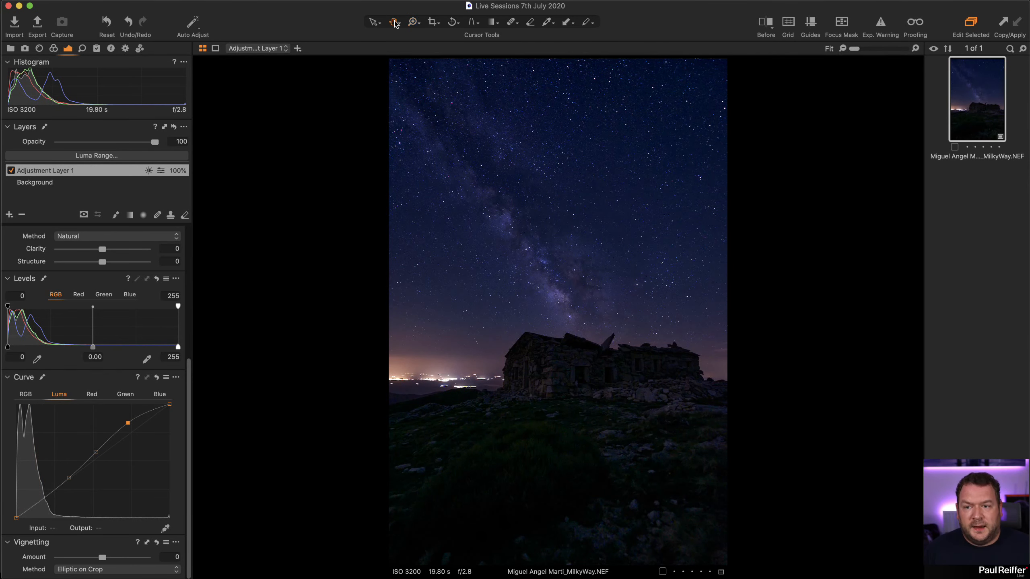
{"action": "double_click", "coordinate": [602, 368]}
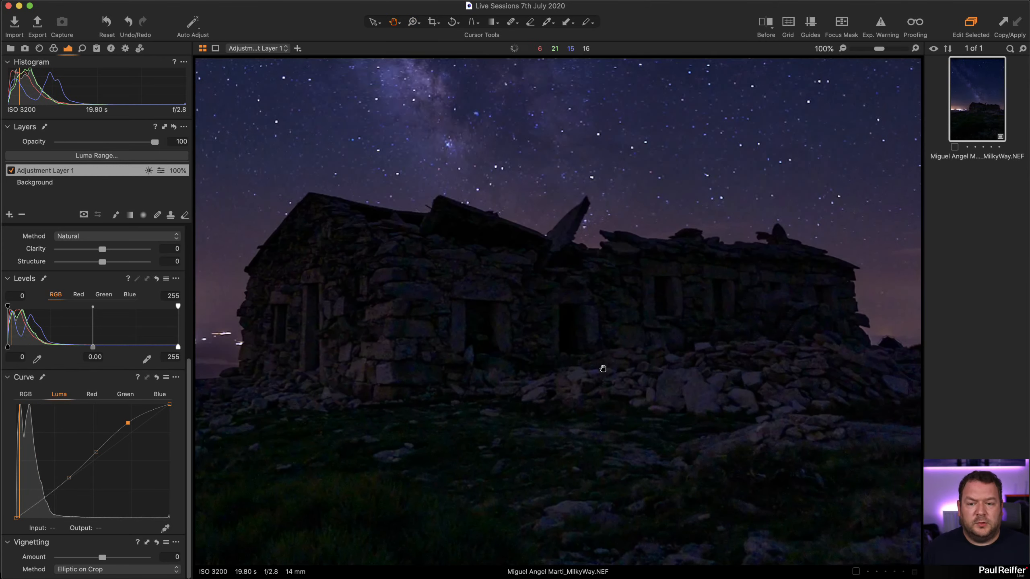
{"action": "left_click_drag", "start_coordinate": [402, 269], "coordinate": [359, 302]}
{"action": "left_click_drag", "start_coordinate": [701, 216], "coordinate": [833, 351]}
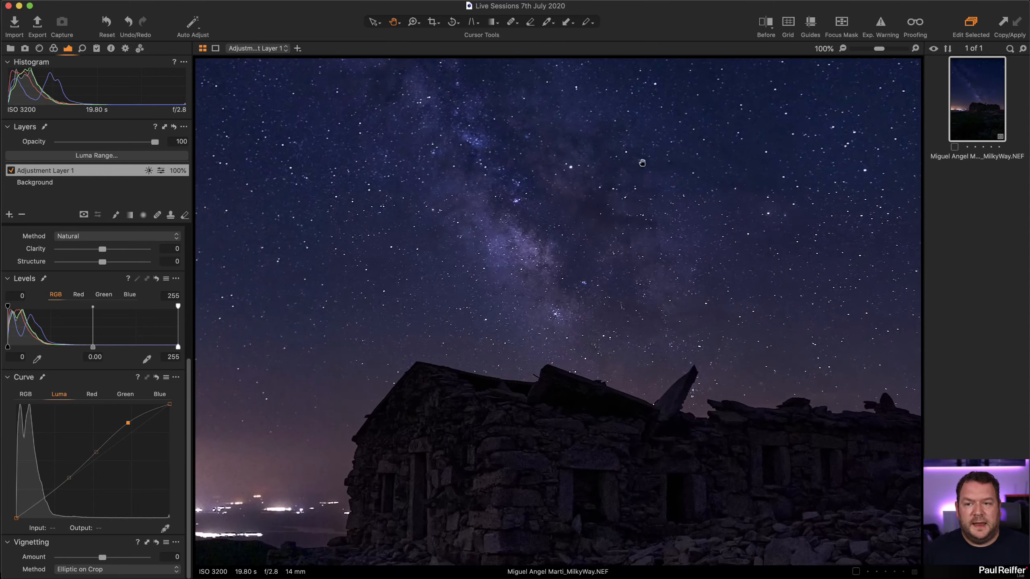
{"action": "left_click", "coordinate": [432, 24]}
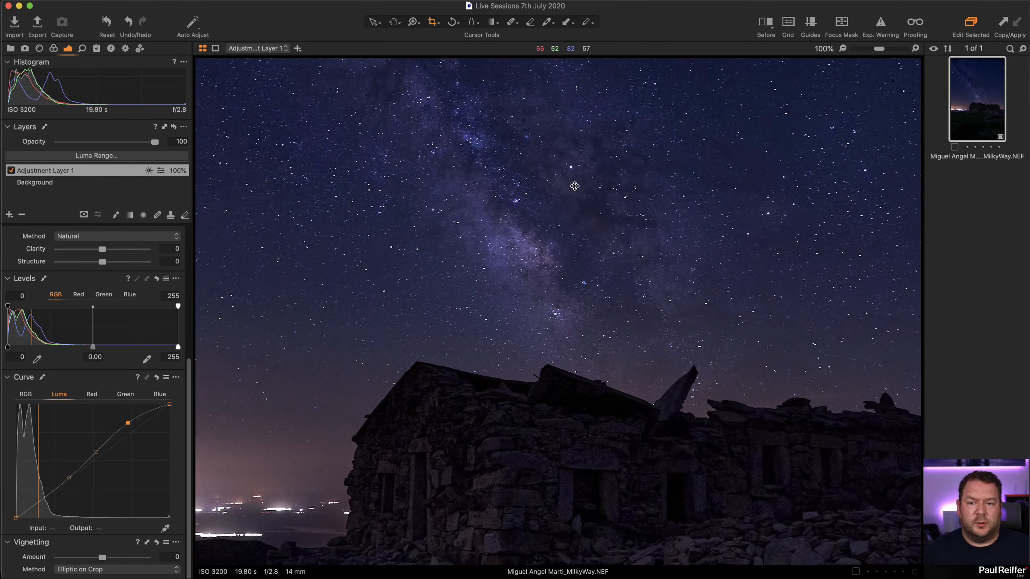
{"action": "left_click_drag", "start_coordinate": [469, 212], "coordinate": [471, 175]}
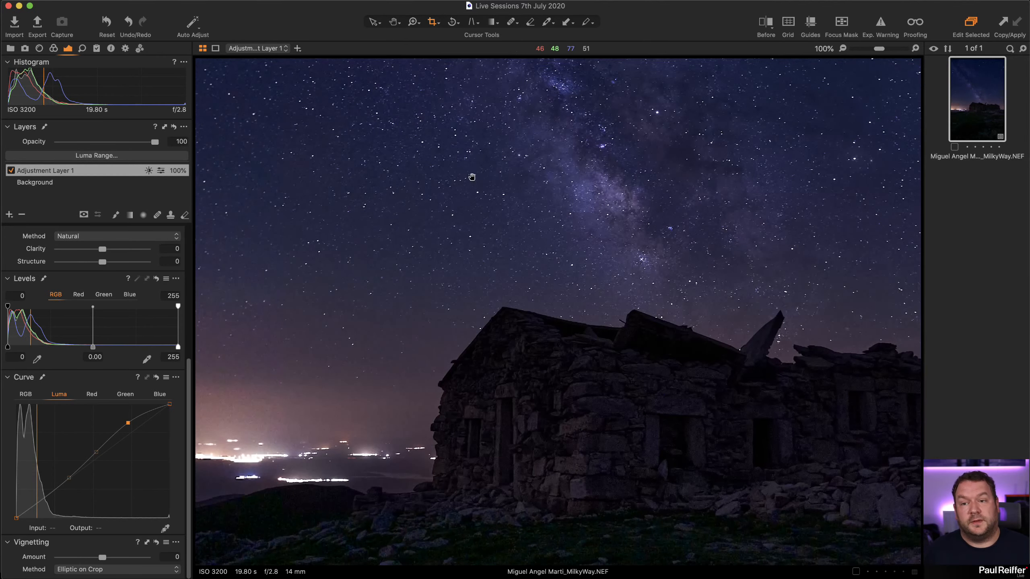
{"action": "key", "text": "h"}
{"action": "left_click", "coordinate": [538, 170]}
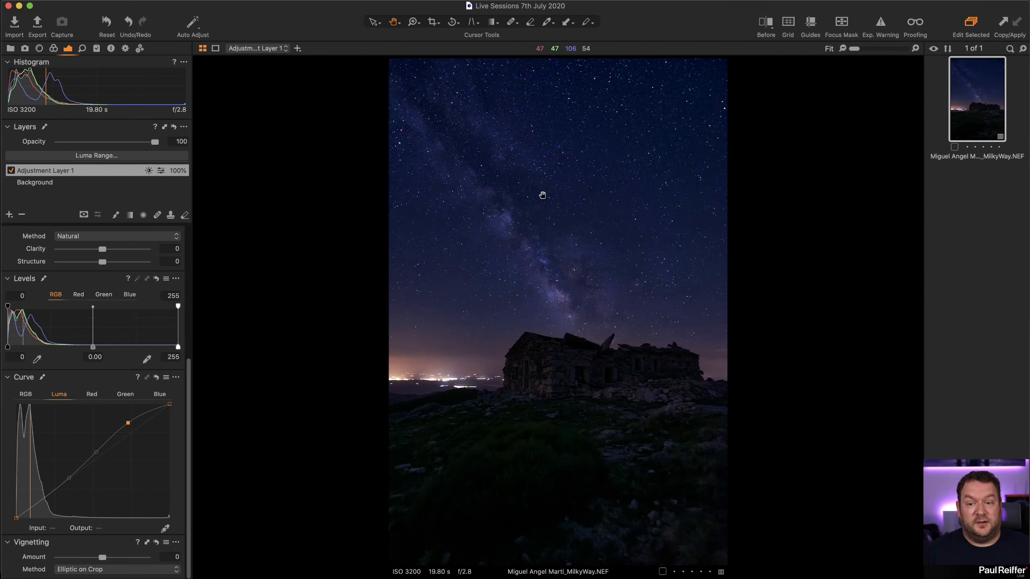
{"action": "left_click", "coordinate": [571, 368]}
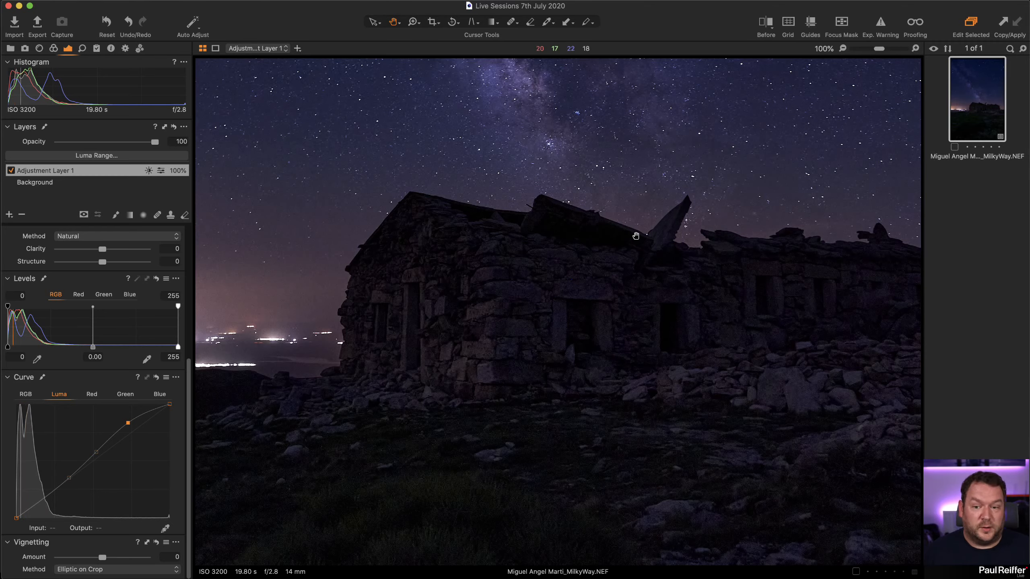
{"action": "left_click_drag", "start_coordinate": [471, 318], "coordinate": [350, 204]}
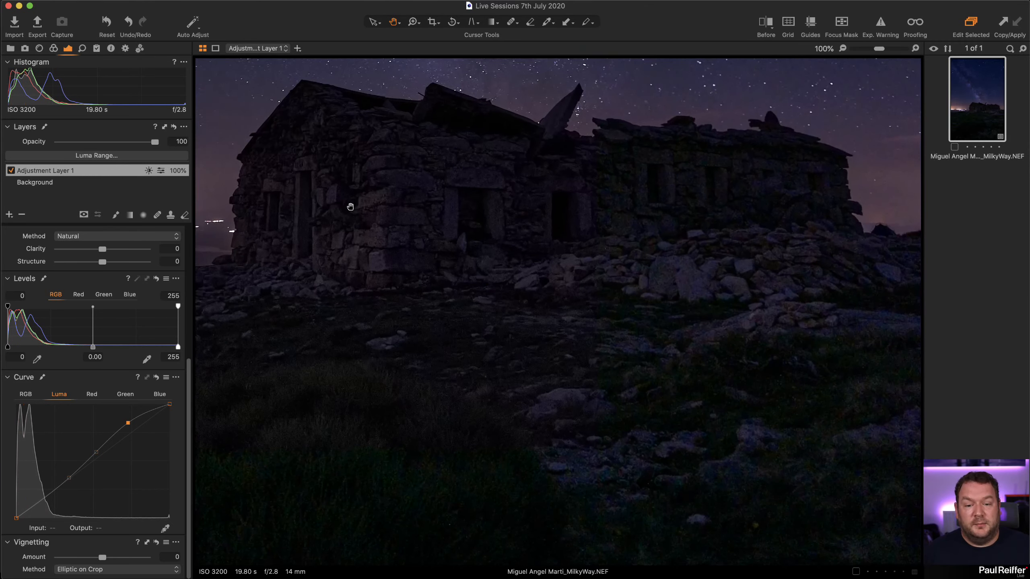
{"action": "left_click_drag", "start_coordinate": [701, 283], "coordinate": [680, 336]}
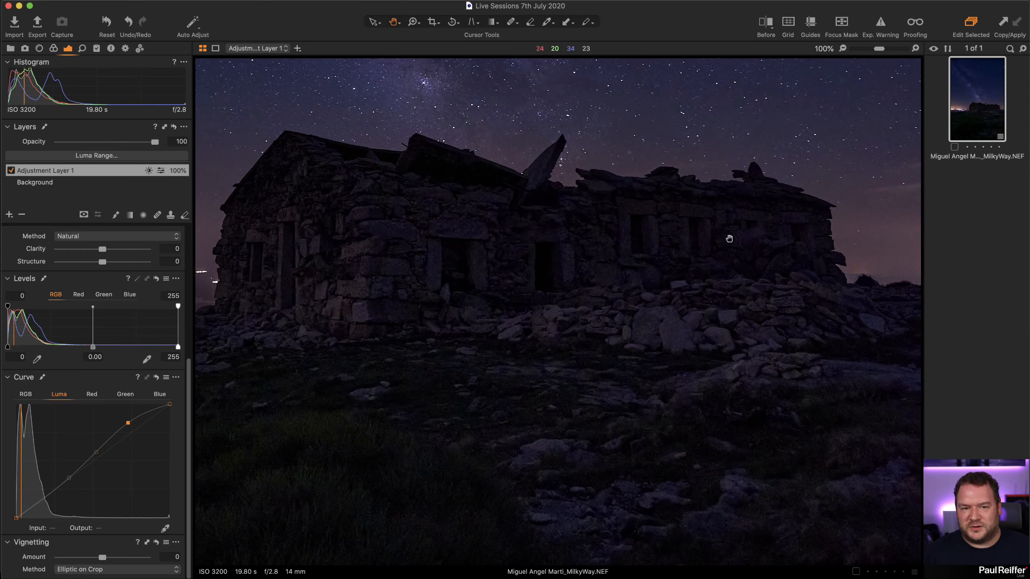
{"action": "key", "text": "super+0"}
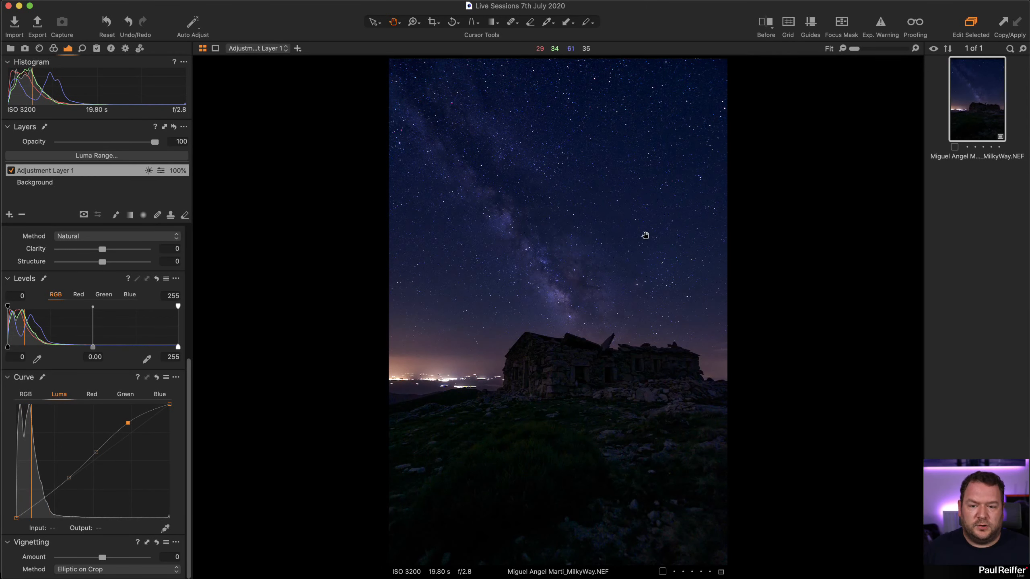
- Compare the original and the edited photo with the split before/after view, ending with the edited version across the whole frame
{"action": "left_click", "coordinate": [764, 27]}
{"action": "left_click_drag", "start_coordinate": [556, 312], "coordinate": [304, 346]}
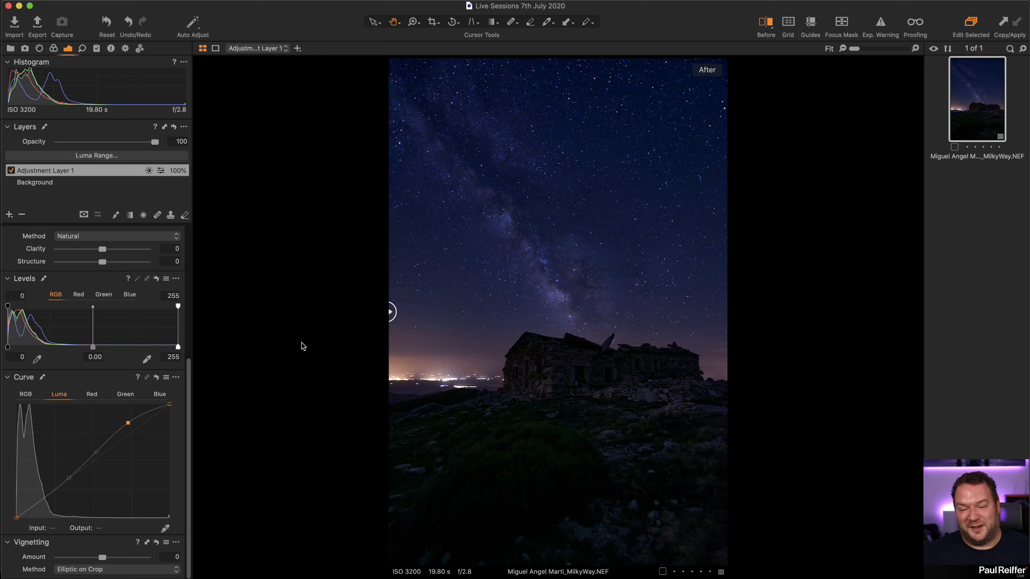
{"action": "left_click_drag", "start_coordinate": [390, 312], "coordinate": [366, 373]}
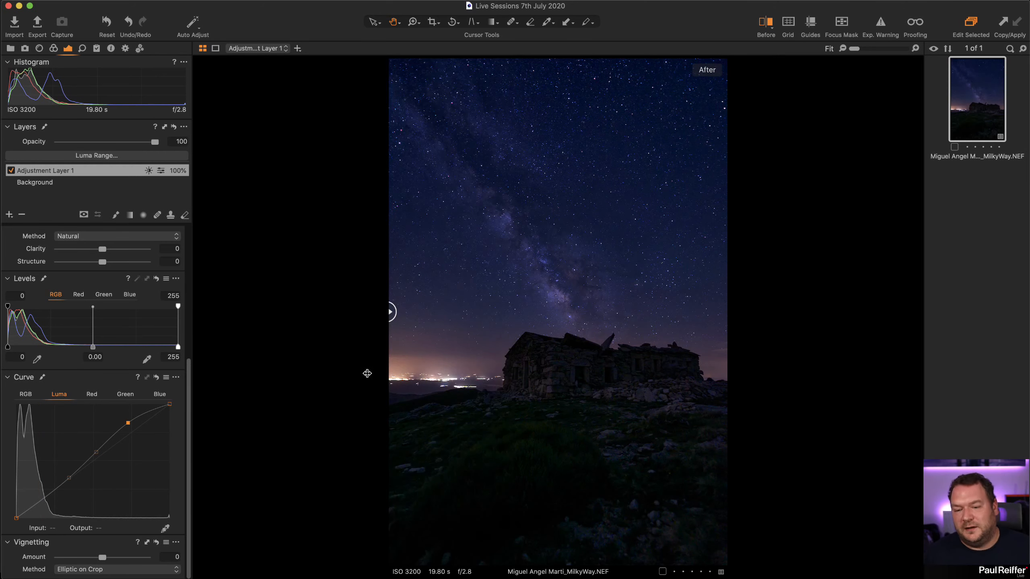
{"action": "left_click_drag", "start_coordinate": [391, 312], "coordinate": [379, 368]}
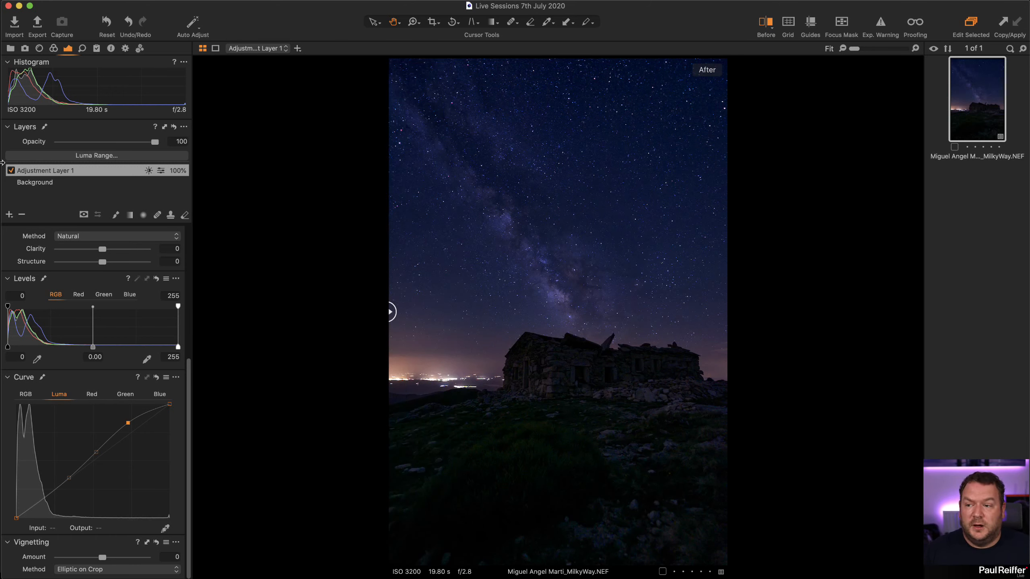
{"action": "left_click", "coordinate": [55, 182]}
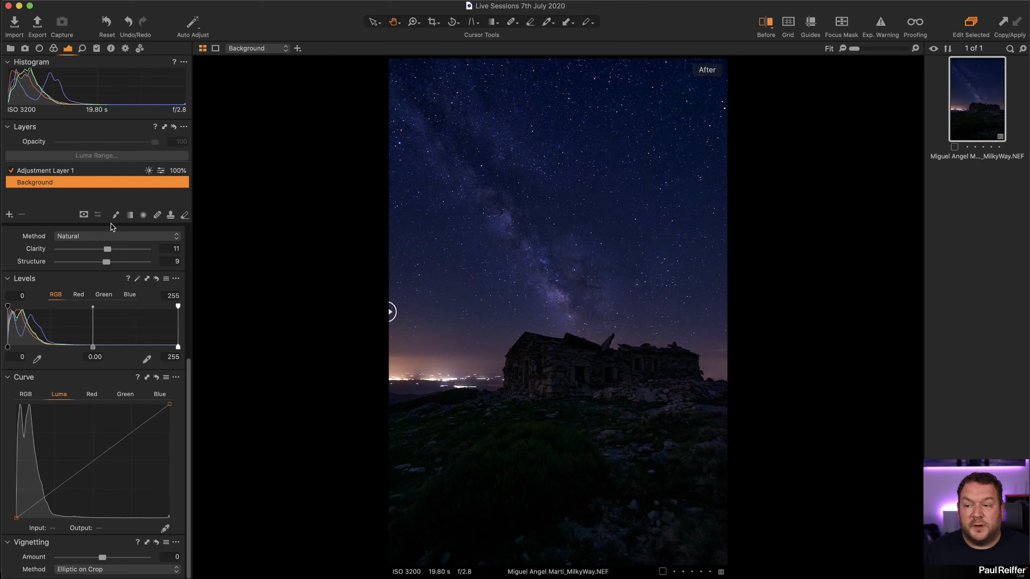
{"action": "left_click", "coordinate": [130, 214]}
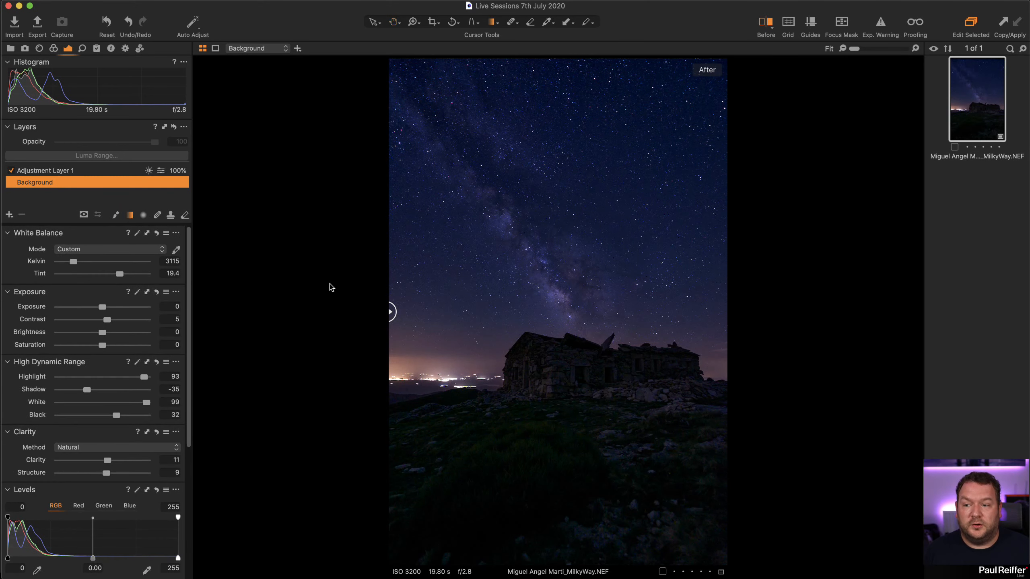
{"action": "left_click_drag", "start_coordinate": [533, 311], "coordinate": [537, 384]}
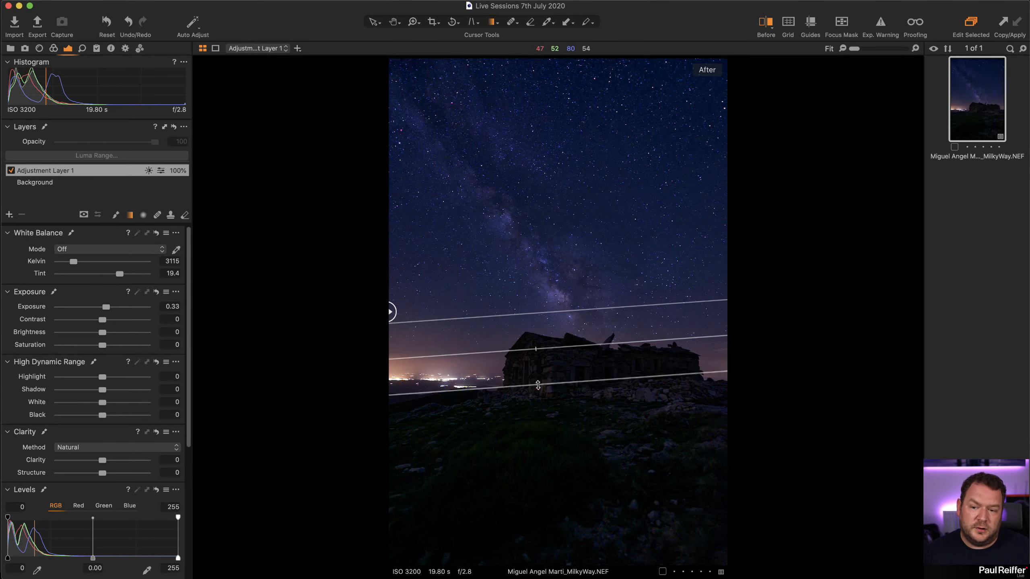
{"action": "key", "text": "super+z"}
- Add a sky layer with a linear gradient mask fading down past the ruin into the foreground, with exposure 0.37 and contrast 19
{"action": "left_click", "coordinate": [9, 215]}
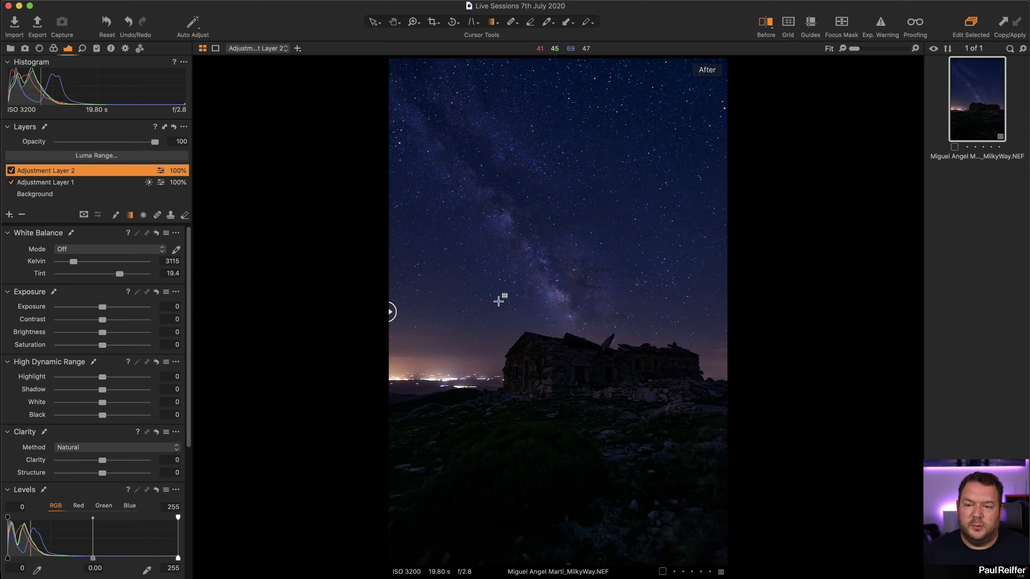
{"action": "left_click_drag", "start_coordinate": [559, 308], "coordinate": [568, 407]}
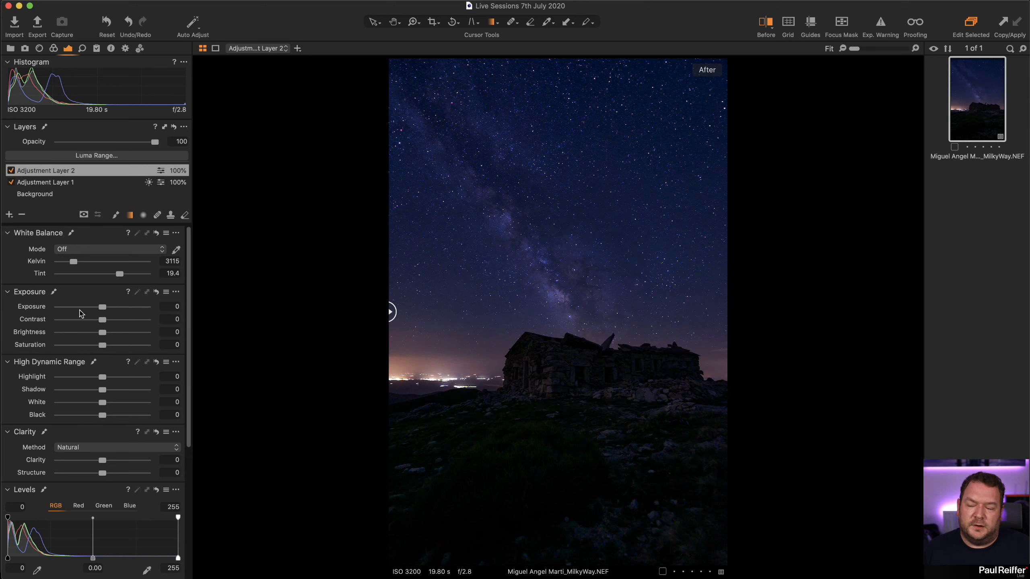
{"action": "mouse_move", "coordinate": [103, 320]}
{"action": "left_mouse_down"}
{"action": "mouse_move", "coordinate": [119, 320]}
{"action": "mouse_move", "coordinate": [106, 306]}
{"action": "left_mouse_up"}
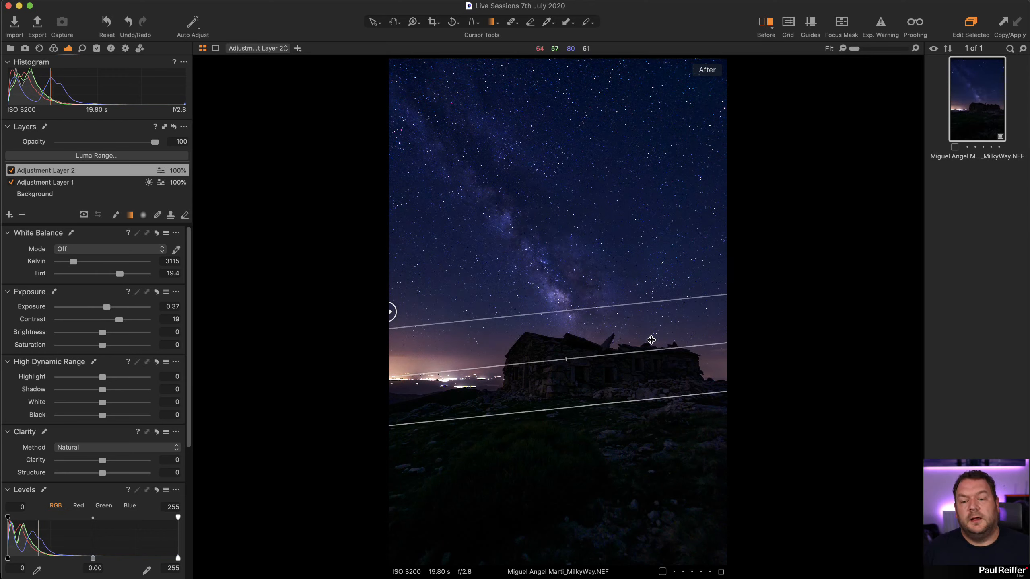
{"action": "left_click_drag", "start_coordinate": [570, 407], "coordinate": [583, 455]}
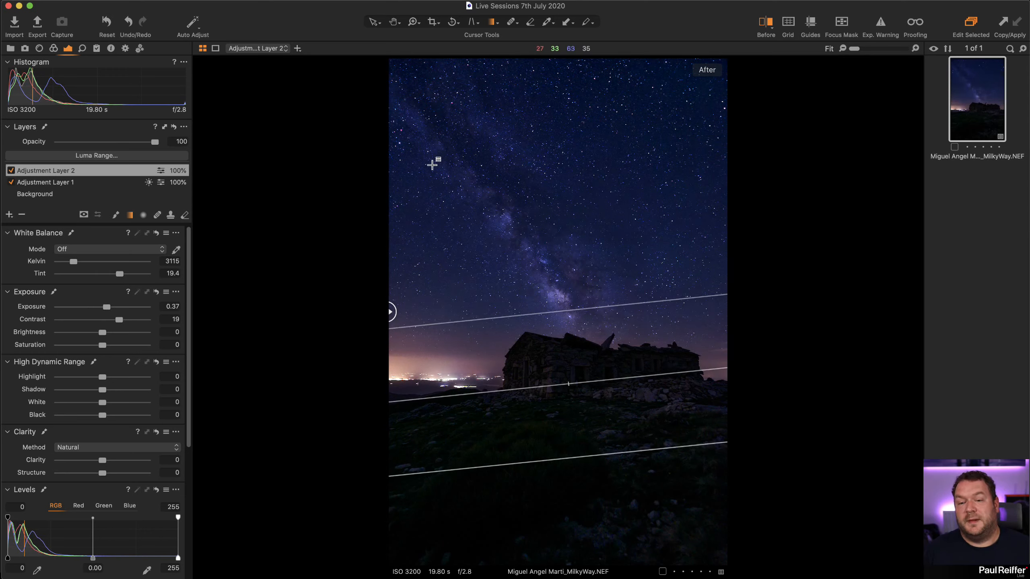
- Compare the photo with the new sky layer off and on, and rename the layer "stars"
{"action": "left_click", "coordinate": [11, 171]}
{"action": "left_click", "coordinate": [12, 171]}
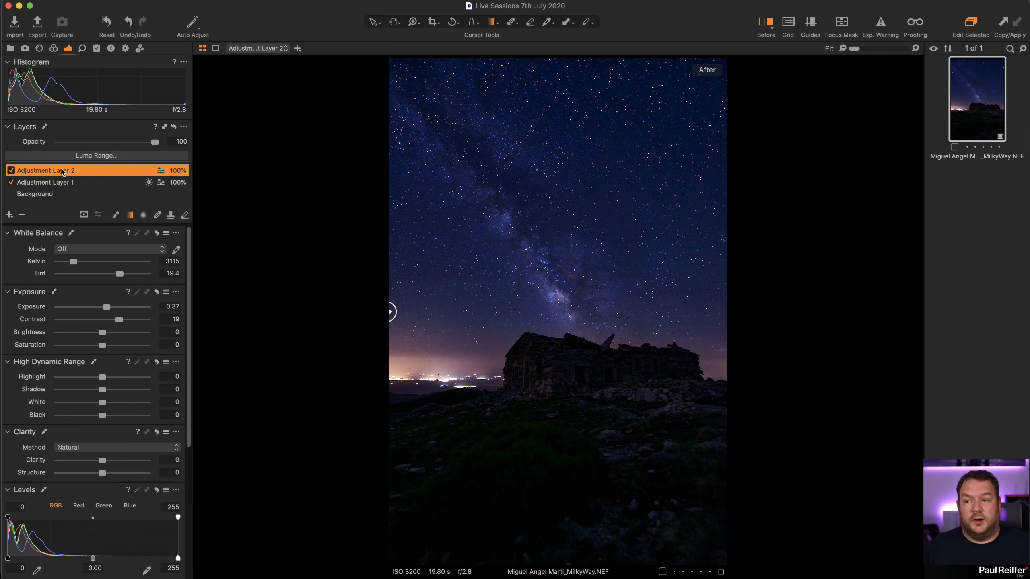
{"action": "double_click", "coordinate": [62, 171]}
{"action": "type", "text": "stars"}
{"action": "key", "text": "Return"}
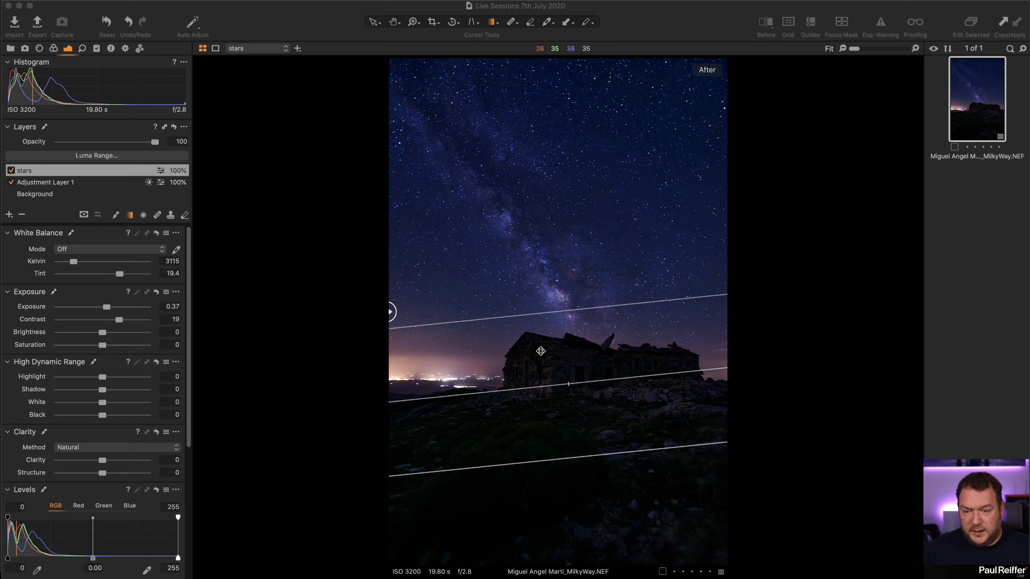
- Add another empty adjustment layer and name it "Light Pollution"
{"action": "left_click", "coordinate": [9, 214]}
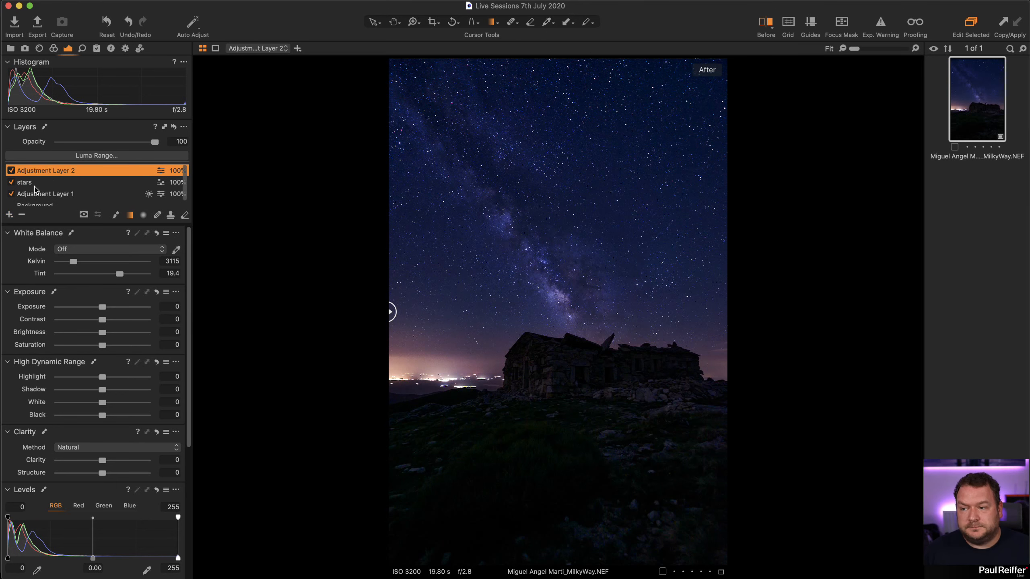
{"action": "double_click", "coordinate": [49, 173]}
{"action": "type", "text": "Light"}
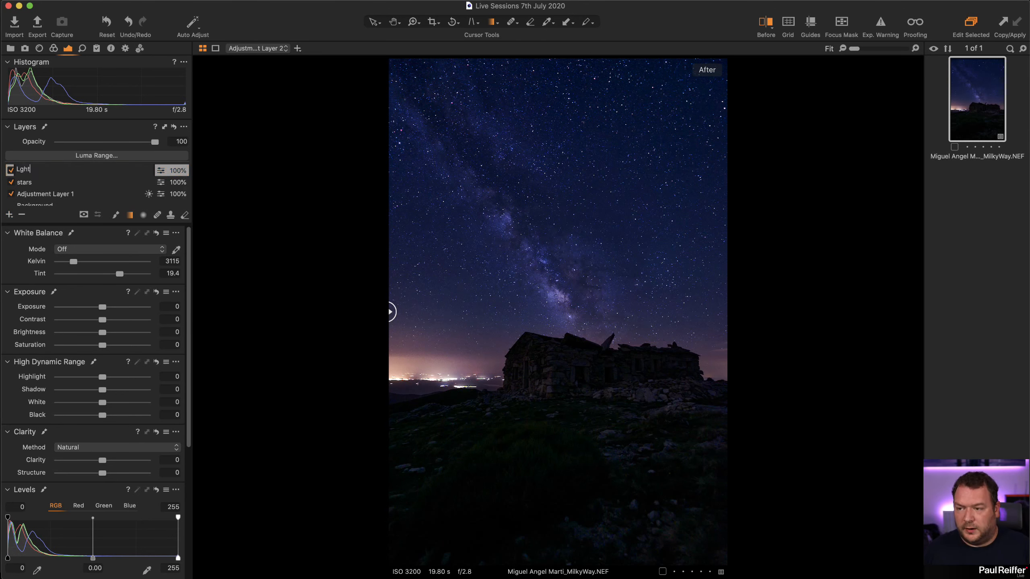
{"action": "type", "text": " Pollution"}
{"action": "key", "text": "Return"}
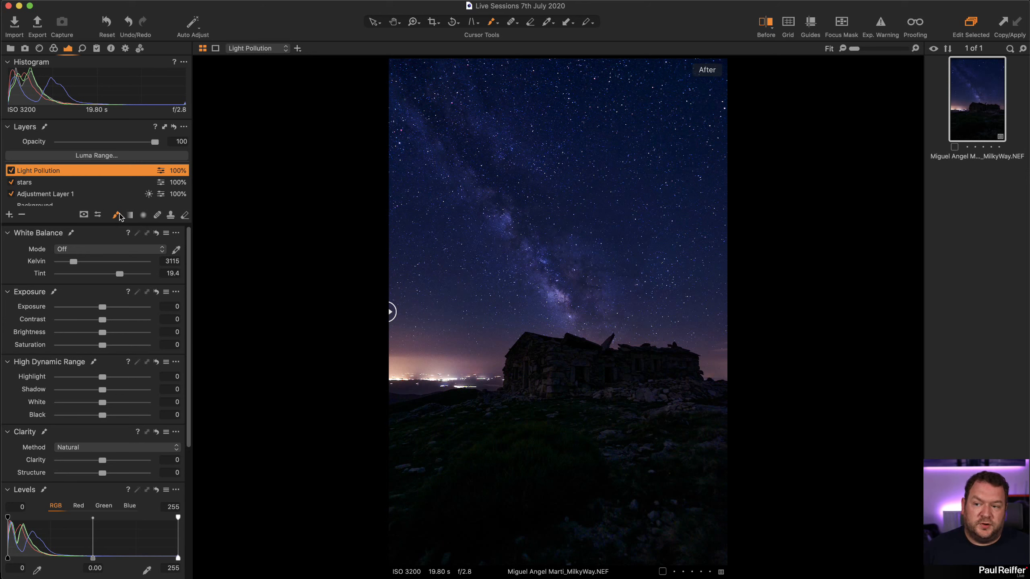
- Lower the opacity of the soft mask brush for the Light Pollution layer, and switch off the before/after comparison
{"action": "right_click", "coordinate": [451, 181]}
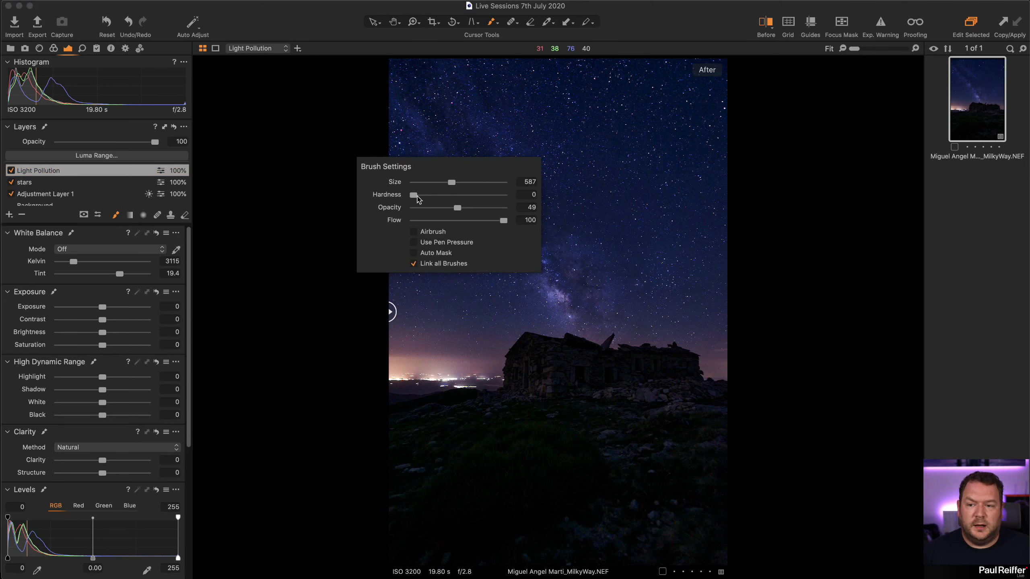
{"action": "left_click_drag", "start_coordinate": [457, 208], "coordinate": [440, 207]}
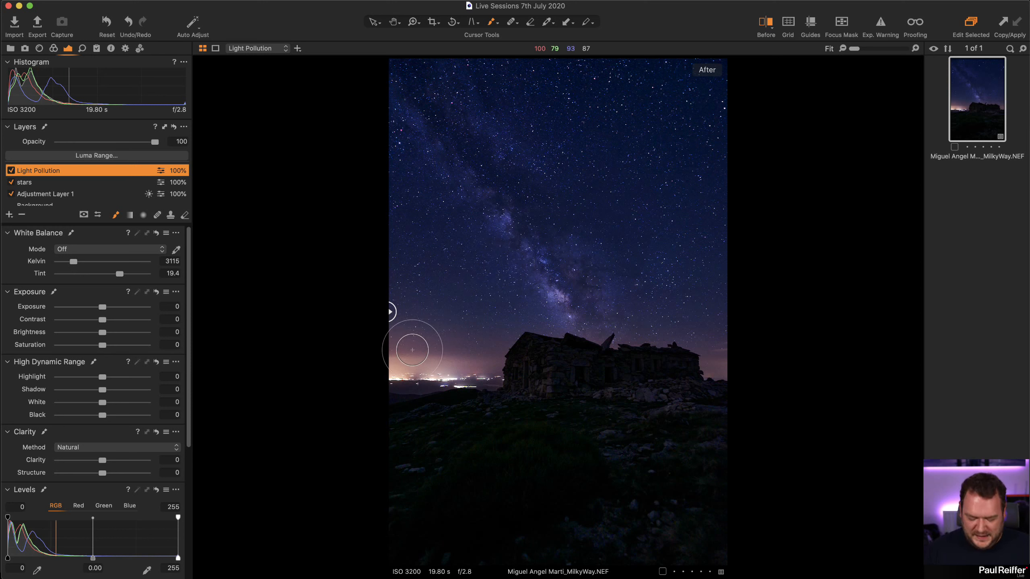
{"action": "left_click", "coordinate": [765, 18]}
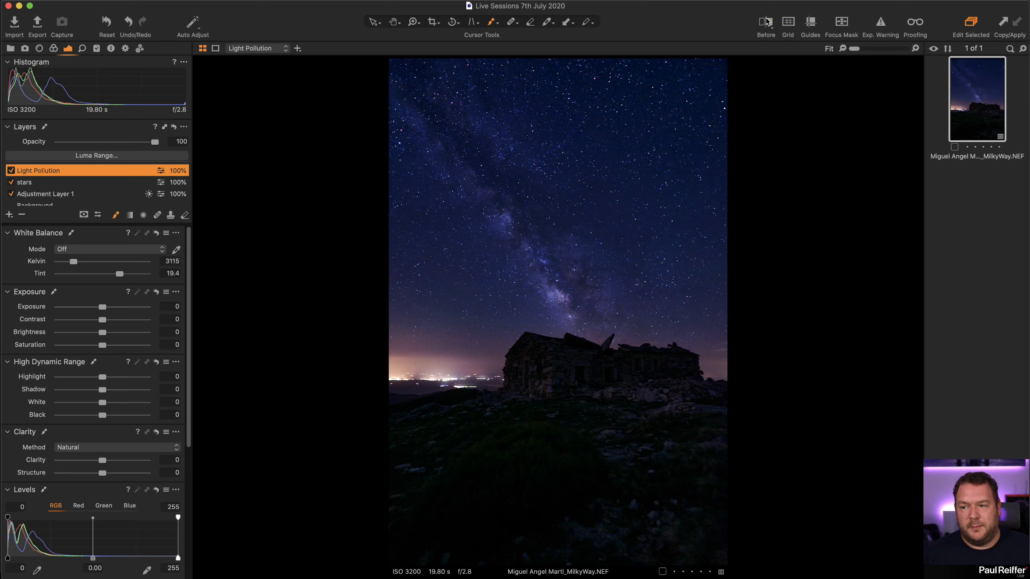
- Paint the Light Pollution mask along the glowing horizon and across the ruin, with the mask overlay shown
{"action": "mouse_move", "coordinate": [428, 345]}
{"action": "left_mouse_down"}
{"action": "mouse_move", "coordinate": [398, 340]}
{"action": "mouse_move", "coordinate": [473, 363]}
{"action": "mouse_move", "coordinate": [453, 368]}
{"action": "mouse_move", "coordinate": [421, 345]}
{"action": "mouse_move", "coordinate": [400, 372]}
{"action": "mouse_move", "coordinate": [413, 351]}
{"action": "mouse_move", "coordinate": [454, 356]}
{"action": "mouse_move", "coordinate": [617, 331]}
{"action": "mouse_move", "coordinate": [744, 354]}
{"action": "mouse_move", "coordinate": [455, 327]}
{"action": "mouse_move", "coordinate": [421, 361]}
{"action": "mouse_move", "coordinate": [466, 373]}
{"action": "mouse_move", "coordinate": [500, 364]}
{"action": "mouse_move", "coordinate": [436, 386]}
{"action": "mouse_move", "coordinate": [391, 379]}
{"action": "mouse_move", "coordinate": [425, 364]}
{"action": "mouse_move", "coordinate": [475, 374]}
{"action": "mouse_move", "coordinate": [418, 365]}
{"action": "left_mouse_up"}
{"action": "key", "text": "m"}
{"action": "left_click_drag", "start_coordinate": [710, 365], "coordinate": [370, 339]}
- Enlarge the mask brush, extend the Light Pollution mask softly up into the lower sky, and hide the mask overlay
{"action": "key", "text": "bracketright"}
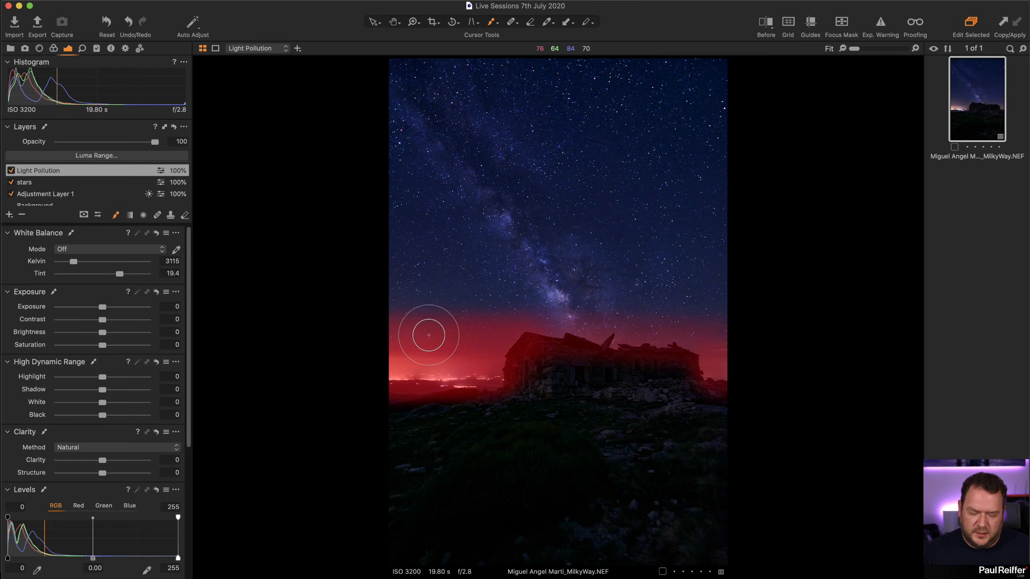
{"action": "key", "text": "bracketright"}
{"action": "key", "text": "bracketright"}
{"action": "key", "text": "bracketright"}
{"action": "key", "text": "bracketright"}
{"action": "key", "text": "bracketright"}
{"action": "key", "text": "bracketright"}
{"action": "key", "text": "bracketright"}
{"action": "key", "text": "bracketright"}
{"action": "key", "text": "bracketright"}
{"action": "key", "text": "bracketright"}
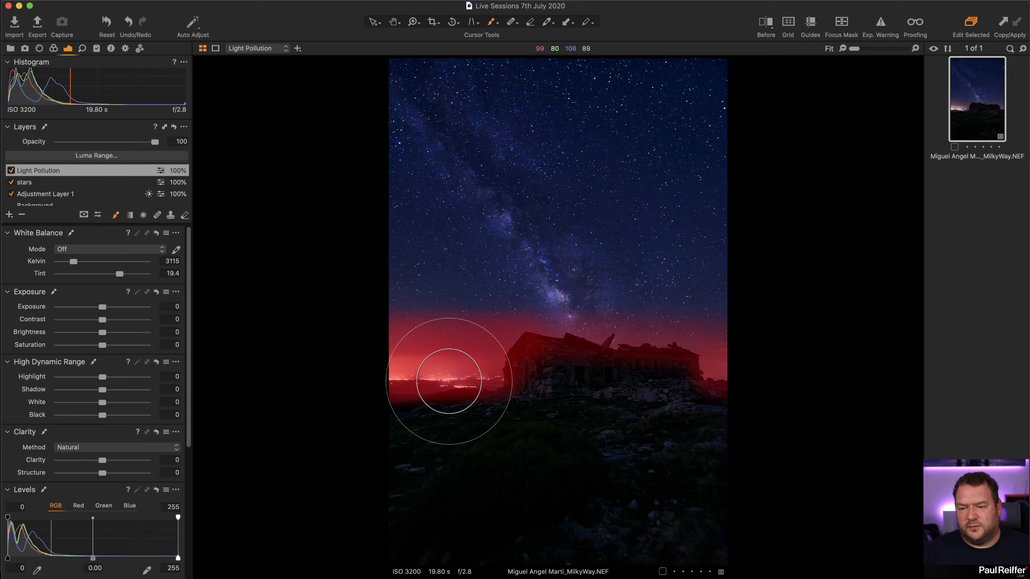
{"action": "left_click_drag", "start_coordinate": [387, 320], "coordinate": [527, 310]}
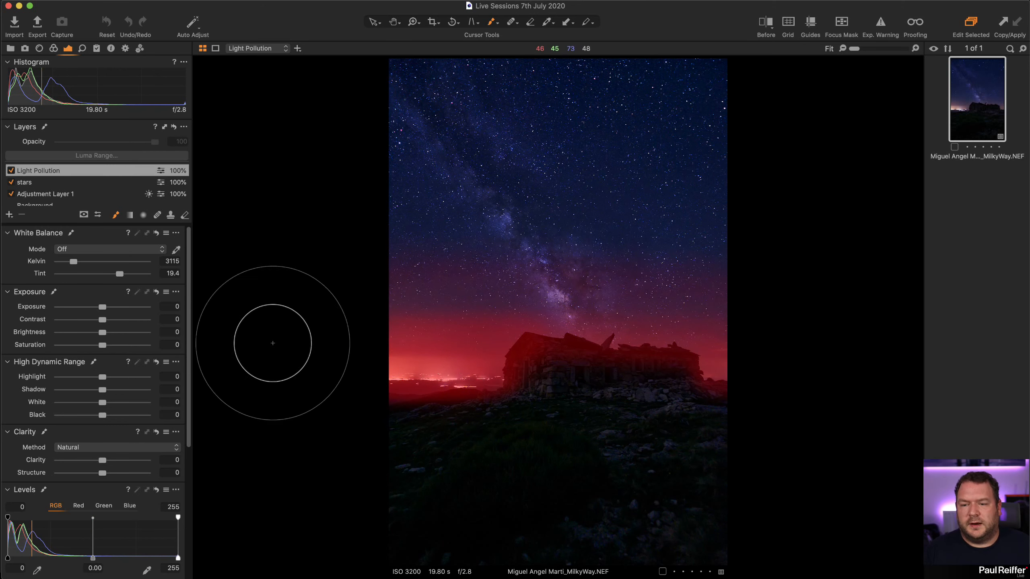
{"action": "left_click_drag", "start_coordinate": [842, 334], "coordinate": [866, 348]}
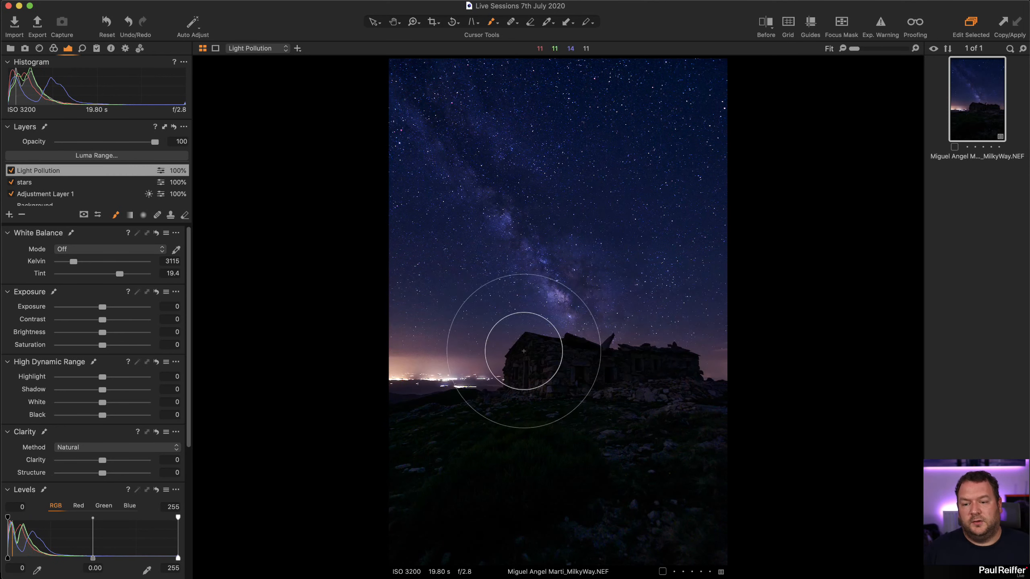
{"action": "key", "text": "m"}
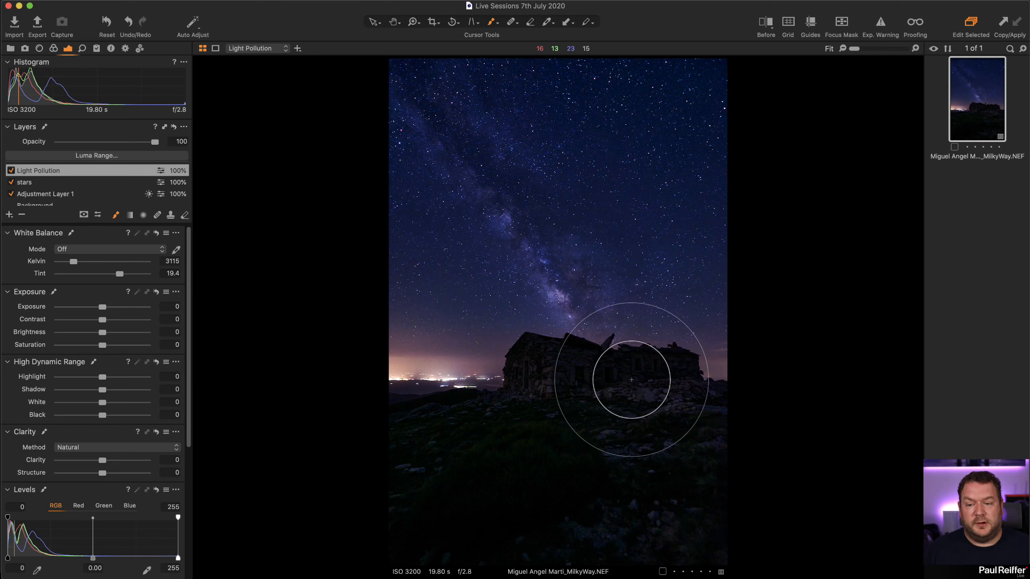
- Sample the orange glow above the horizon as a color range in the Advanced Color Editor for the Light Pollution layer
{"action": "left_click", "coordinate": [54, 48]}
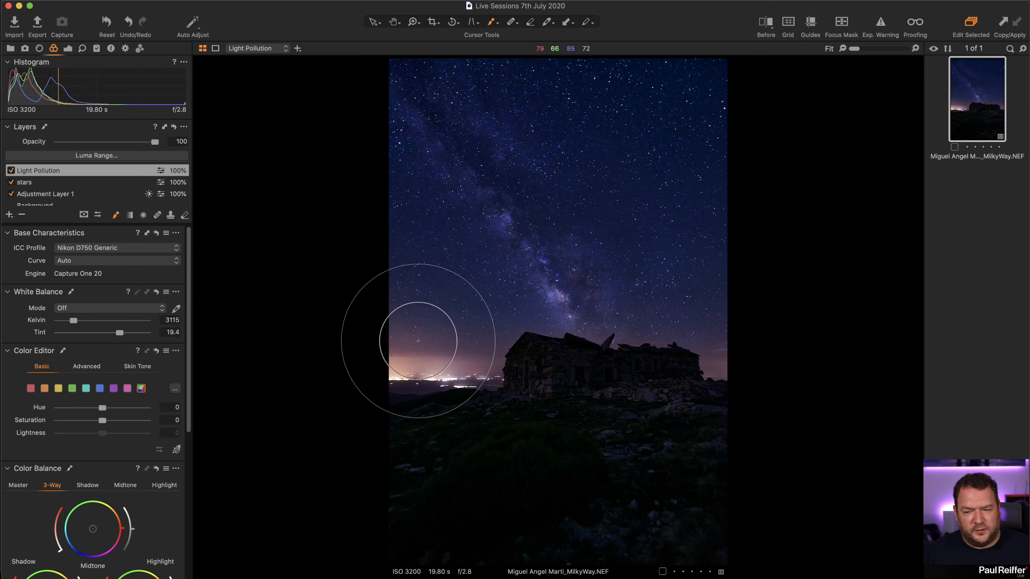
{"action": "left_click", "coordinate": [86, 366]}
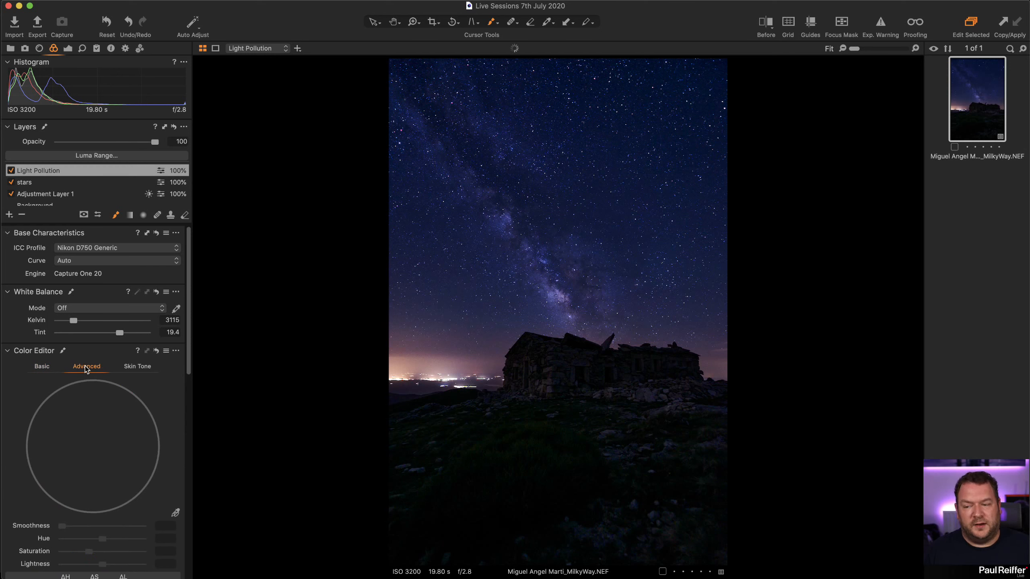
{"action": "left_click", "coordinate": [176, 515]}
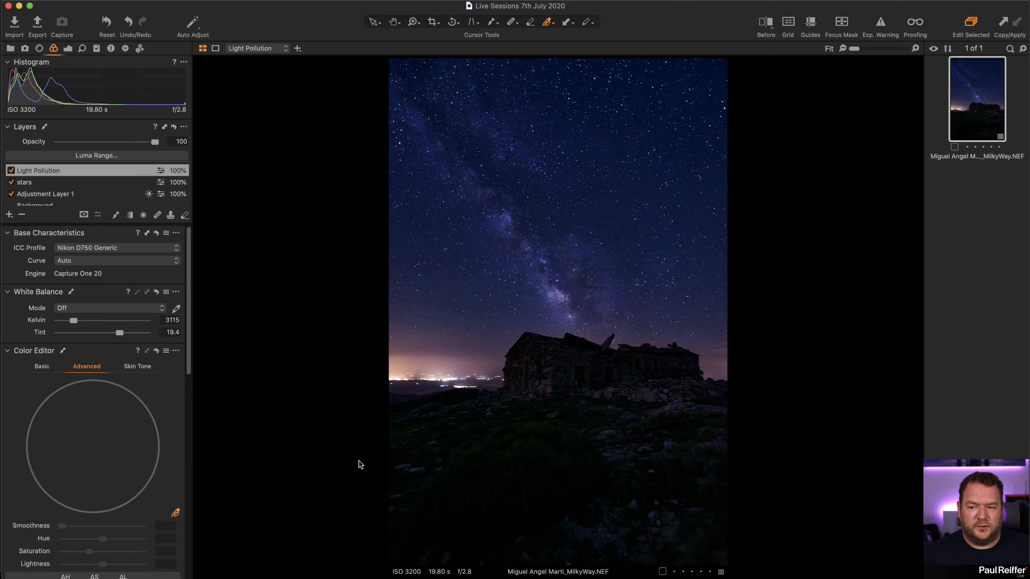
{"action": "left_click", "coordinate": [437, 359]}
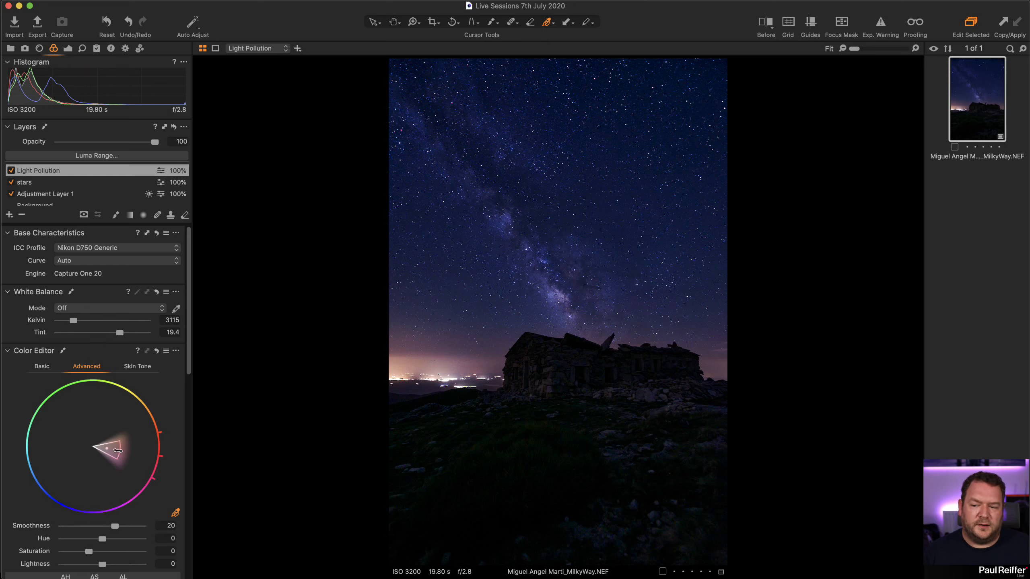
- Extend the sampled color range out to full saturation and widen it from yellow-green through red to purple, testing it with a temporary saturation boost
{"action": "left_click_drag", "start_coordinate": [118, 450], "coordinate": [158, 455]}
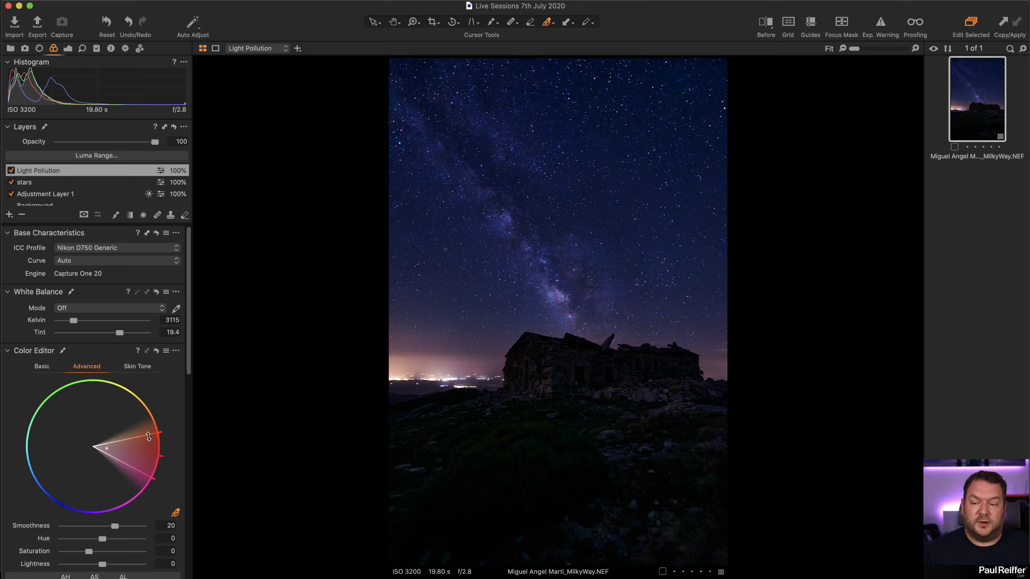
{"action": "left_click_drag", "start_coordinate": [148, 436], "coordinate": [144, 401]}
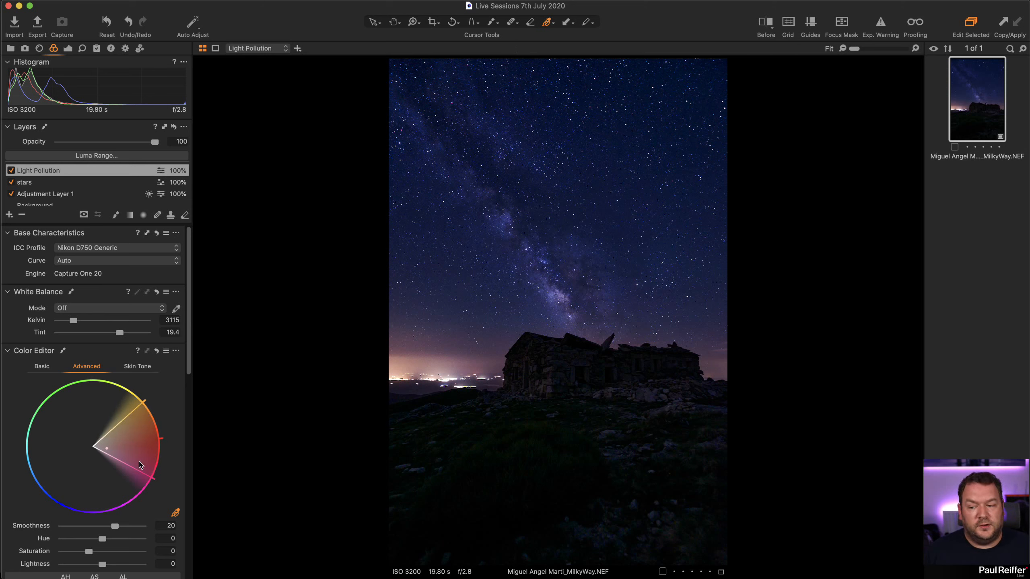
{"action": "left_click_drag", "start_coordinate": [138, 472], "coordinate": [125, 487]}
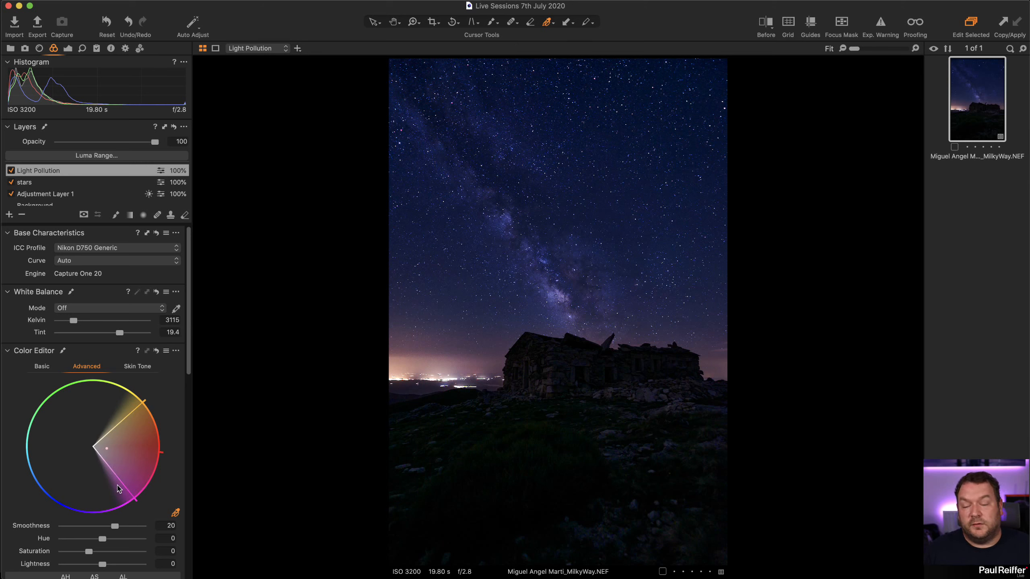
{"action": "left_click_drag", "start_coordinate": [134, 409], "coordinate": [119, 390]}
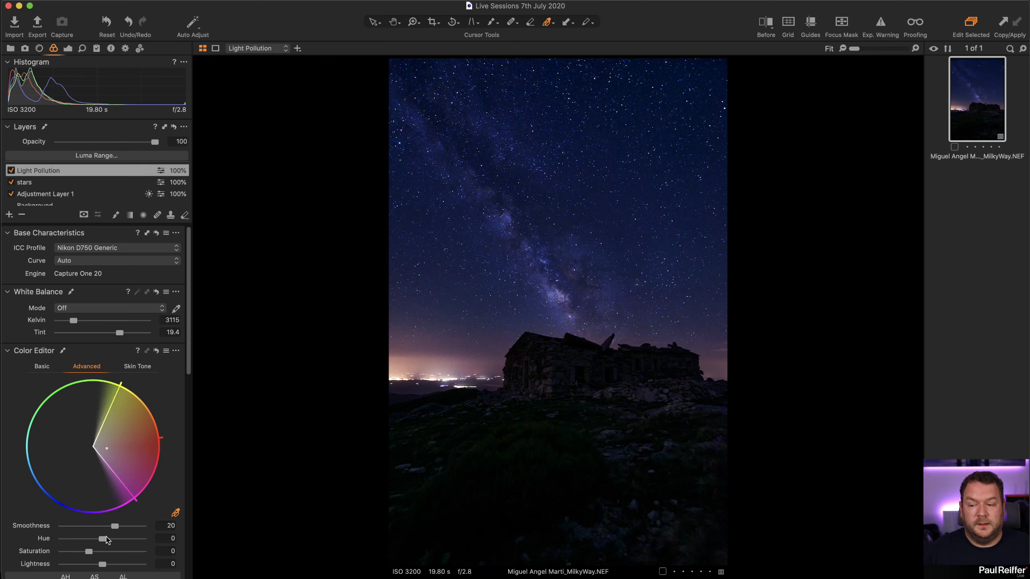
{"action": "scroll", "coordinate": [113, 539], "scroll_direction": "down", "scroll_amount": 2}
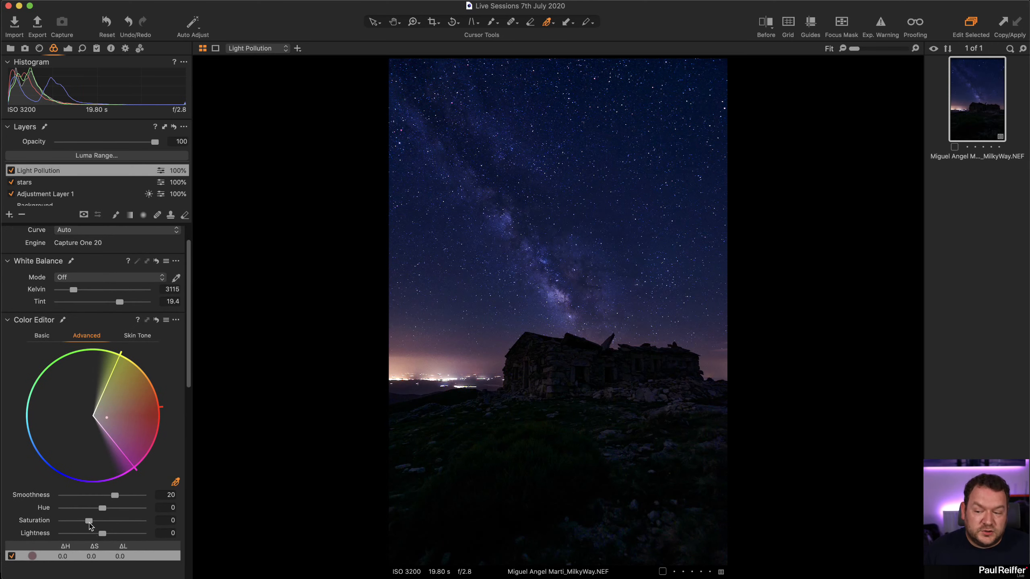
{"action": "mouse_move", "coordinate": [88, 520]}
{"action": "left_mouse_down"}
{"action": "mouse_move", "coordinate": [53, 521]}
{"action": "mouse_move", "coordinate": [104, 522]}
{"action": "left_mouse_up"}
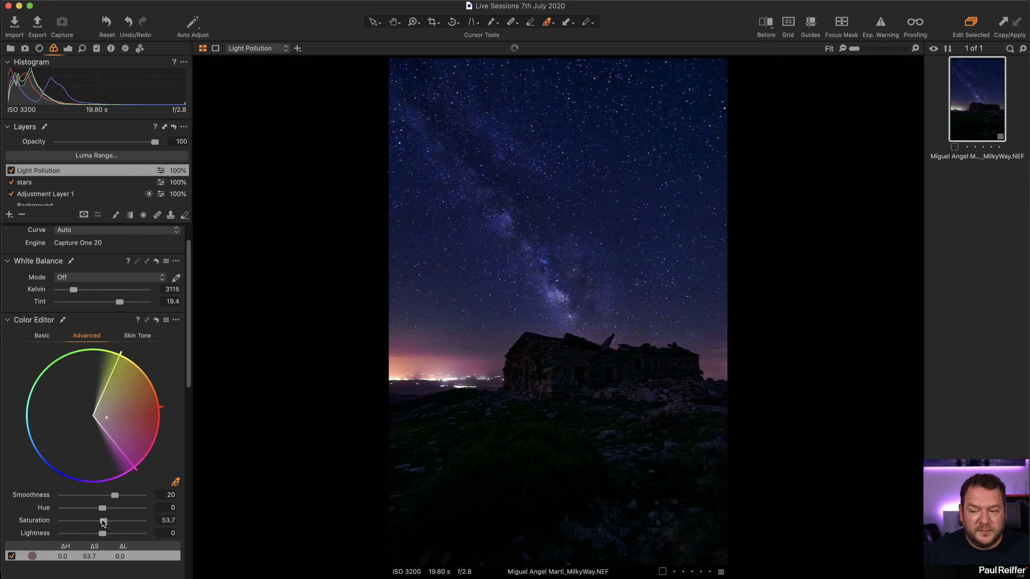
{"action": "left_click_drag", "start_coordinate": [133, 465], "coordinate": [119, 474]}
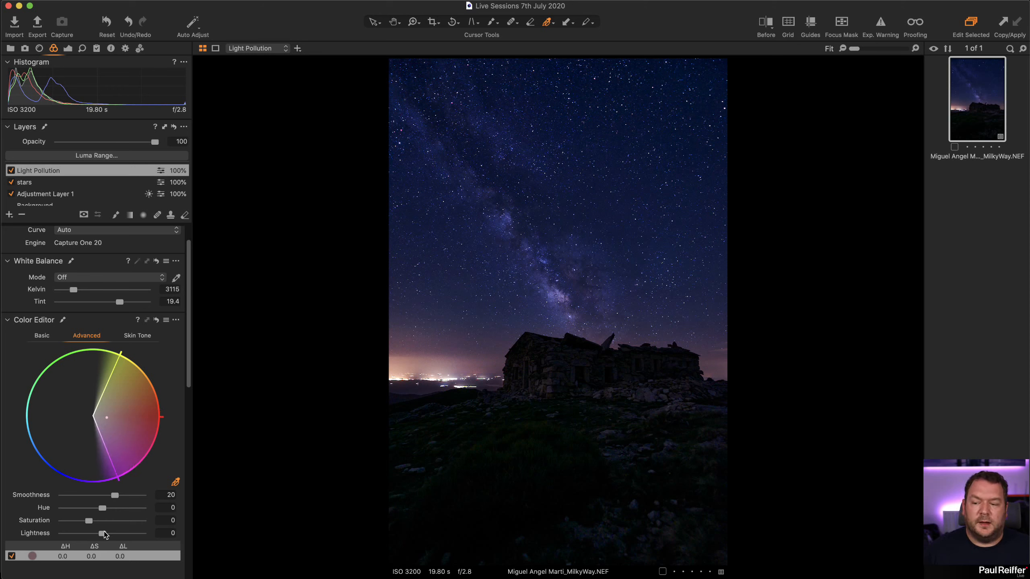
- Set the color range to smoothness 24.9, hue -23.6, saturation -8 and lightness -11, and compare the photo with the Light Pollution layer off and on
{"action": "left_click_drag", "start_coordinate": [104, 535], "coordinate": [74, 513]}
{"action": "double_click", "coordinate": [94, 537]}
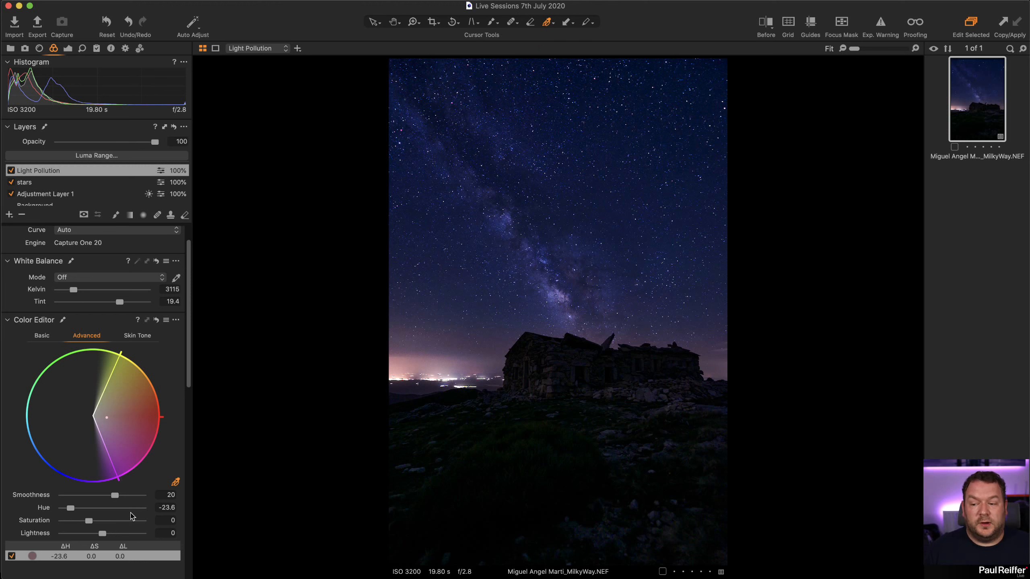
{"action": "left_click_drag", "start_coordinate": [89, 523], "coordinate": [129, 495]}
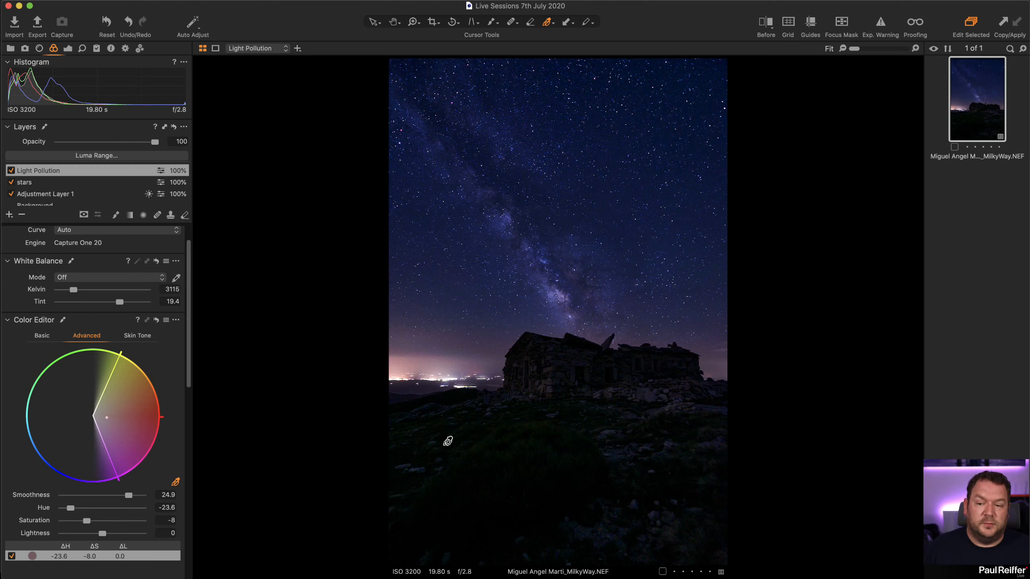
{"action": "left_click_drag", "start_coordinate": [105, 534], "coordinate": [101, 536]}
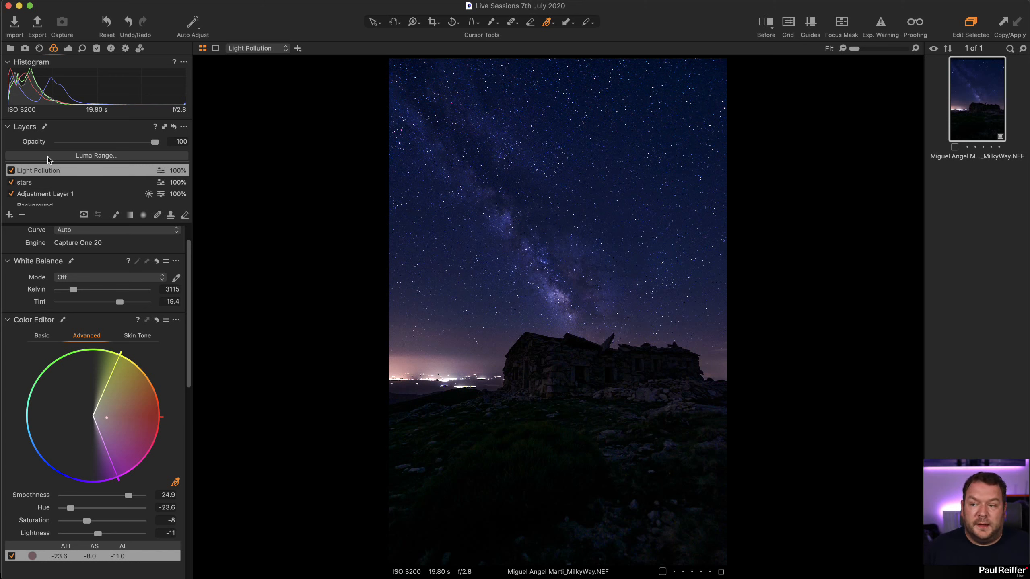
{"action": "left_click", "coordinate": [12, 171]}
{"action": "left_click", "coordinate": [11, 171]}
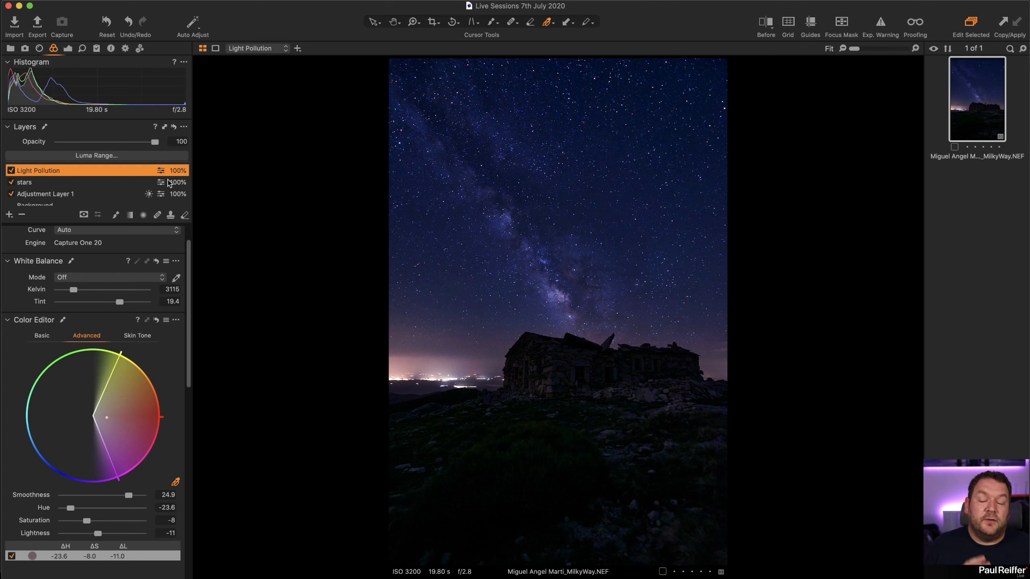
- Leave the Light Pollution layer's luma range unchanged, and add an empty adjustment layer named "Luma Range"
{"action": "left_click", "coordinate": [93, 157]}
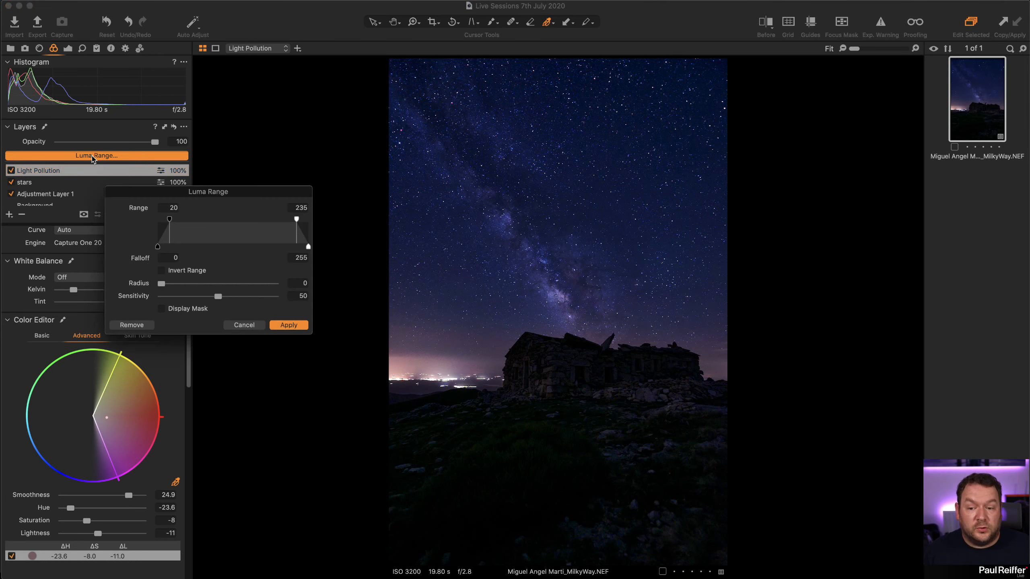
{"action": "left_click", "coordinate": [245, 325]}
{"action": "left_click", "coordinate": [9, 214]}
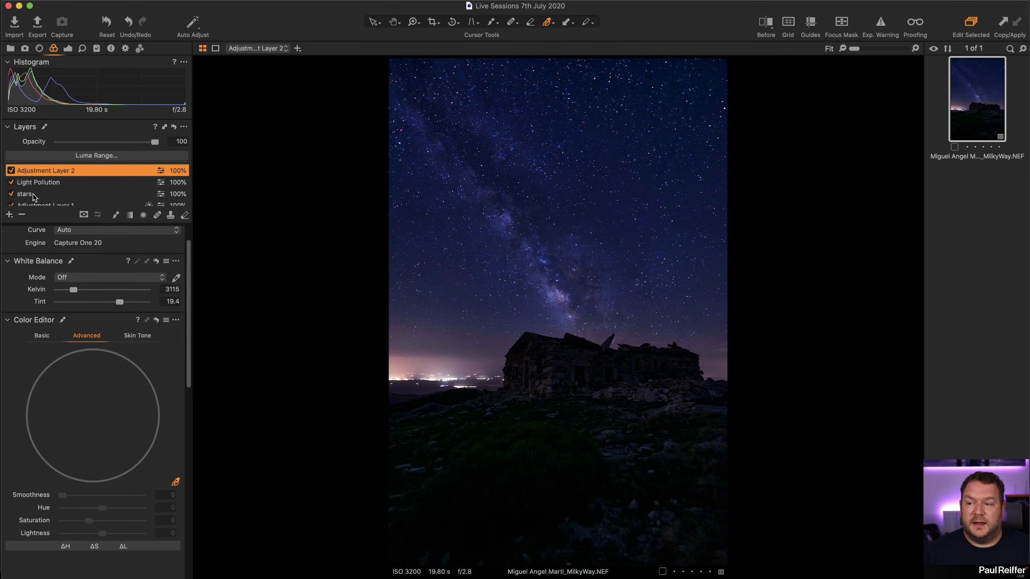
{"action": "double_click", "coordinate": [38, 171]}
{"action": "type", "text": "Luma R"}
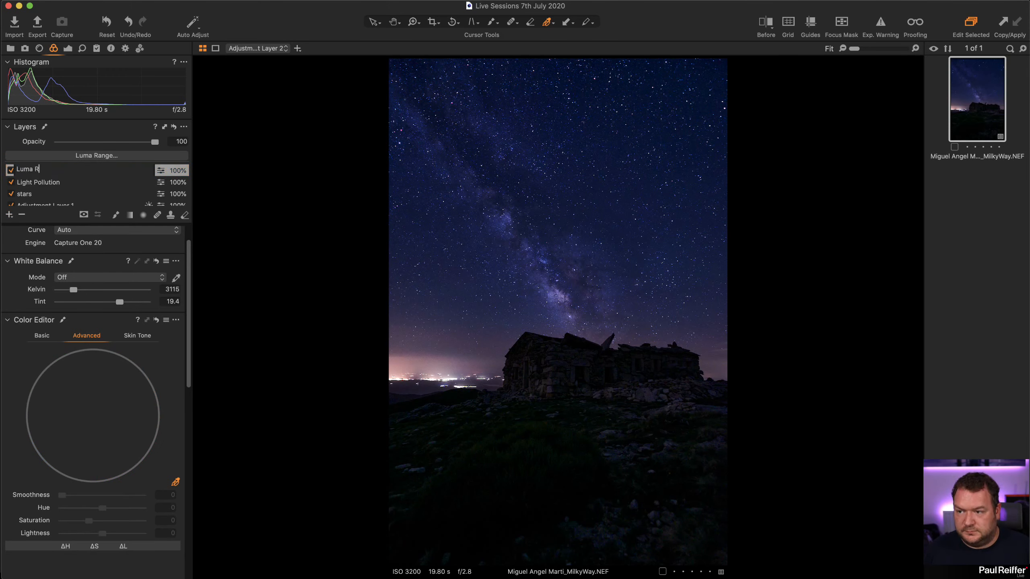
{"action": "key", "text": "Return"}
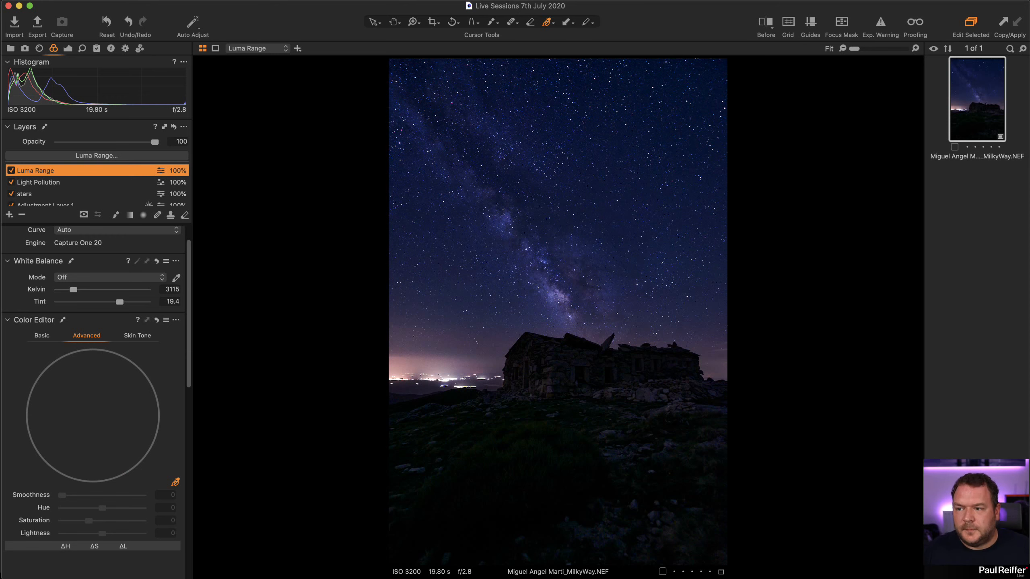
- Copy the mask from the Light Pollution layer to the Luma Range layer, and hide the mask overlay
{"action": "right_click", "coordinate": [43, 171]}
{"action": "mouse_move", "coordinate": [123, 244]}
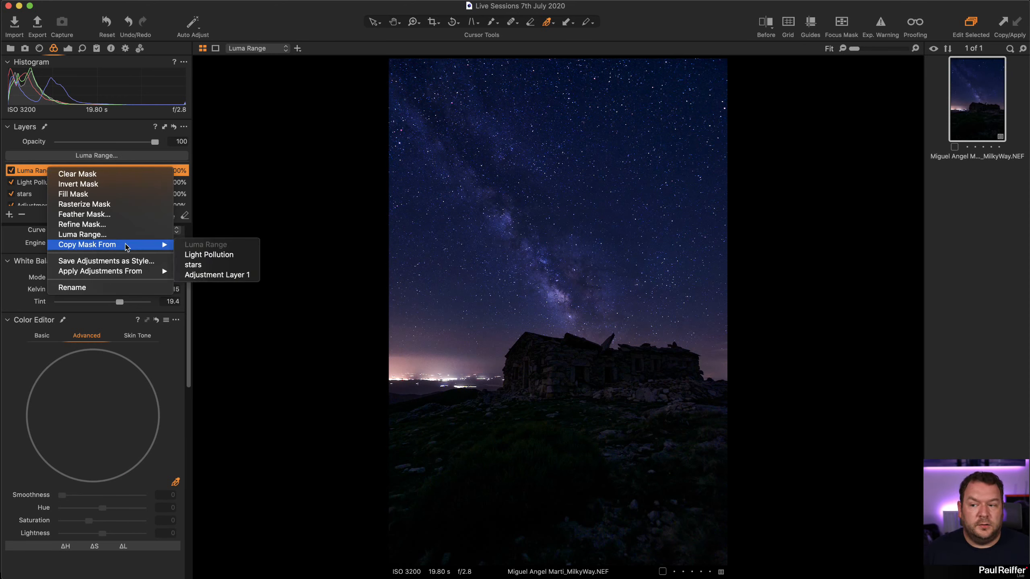
{"action": "left_click", "coordinate": [218, 255]}
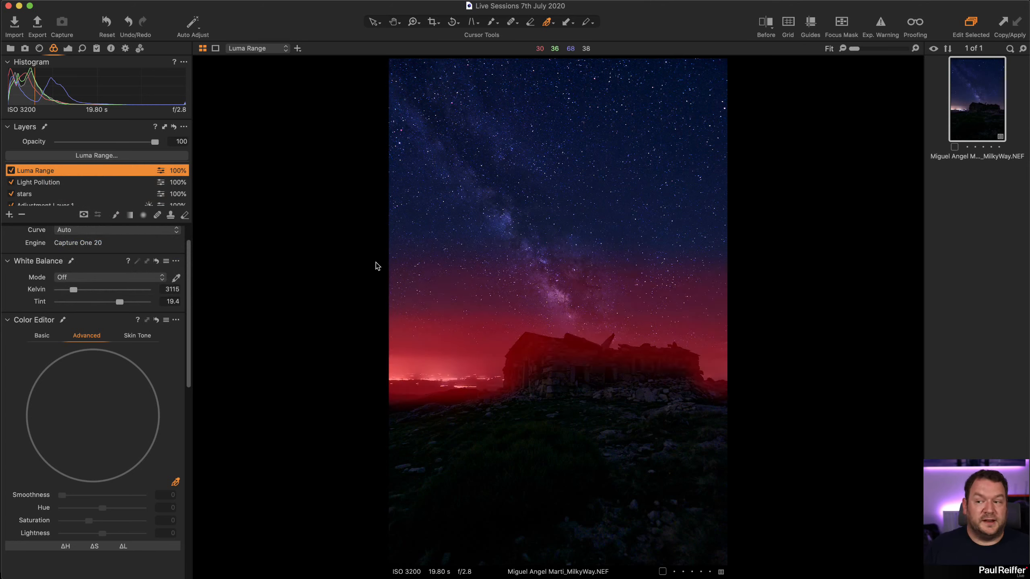
{"action": "key", "text": "m"}
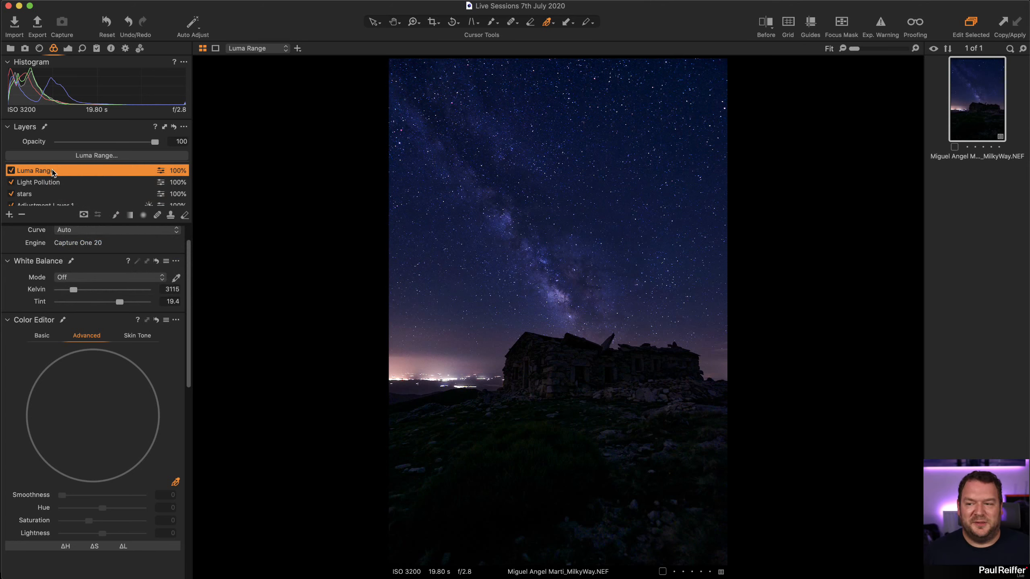
- Limit the Luma Range layer's mask to a luma range of 95 to 255 with falloff 24 to 255 and radius 27
{"action": "key", "text": "m"}
{"action": "left_click", "coordinate": [97, 156]}
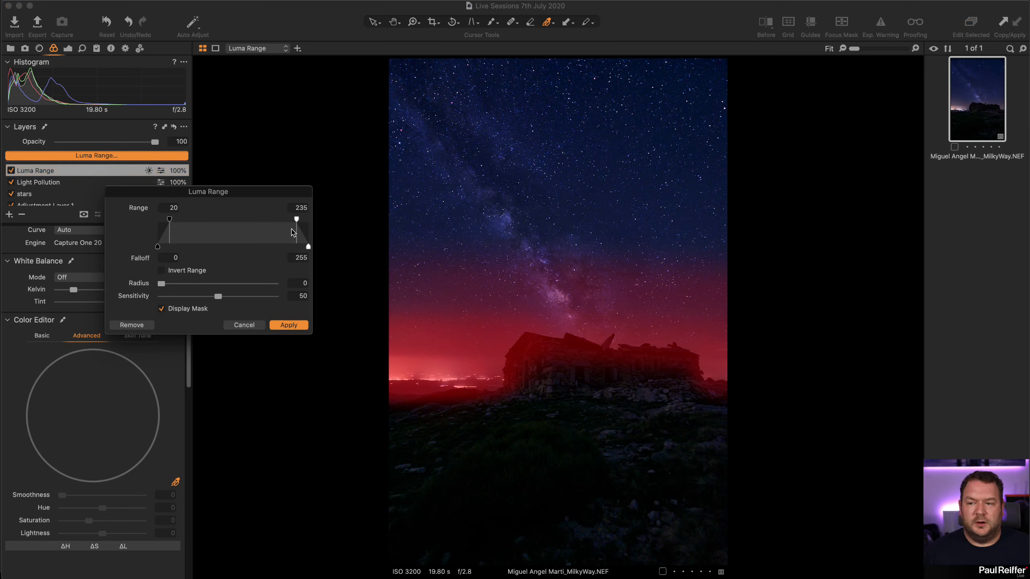
{"action": "left_click_drag", "start_coordinate": [169, 219], "coordinate": [199, 220]}
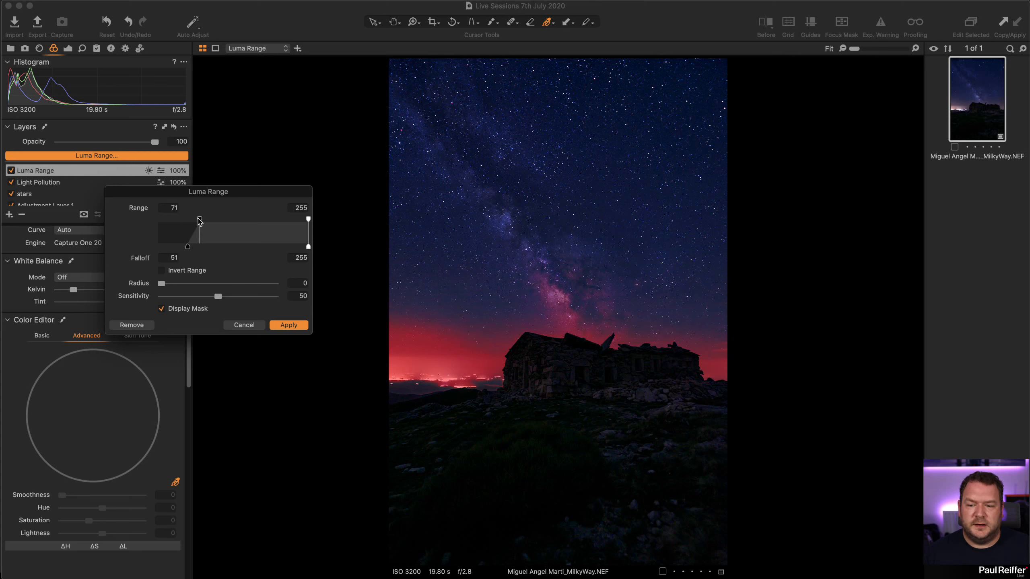
{"action": "left_click_drag", "start_coordinate": [162, 287], "coordinate": [227, 284]}
{"action": "mouse_move", "coordinate": [190, 247]}
{"action": "left_mouse_down"}
{"action": "mouse_move", "coordinate": [170, 247]}
{"action": "mouse_move", "coordinate": [213, 220]}
{"action": "mouse_move", "coordinate": [172, 246]}
{"action": "left_mouse_up"}
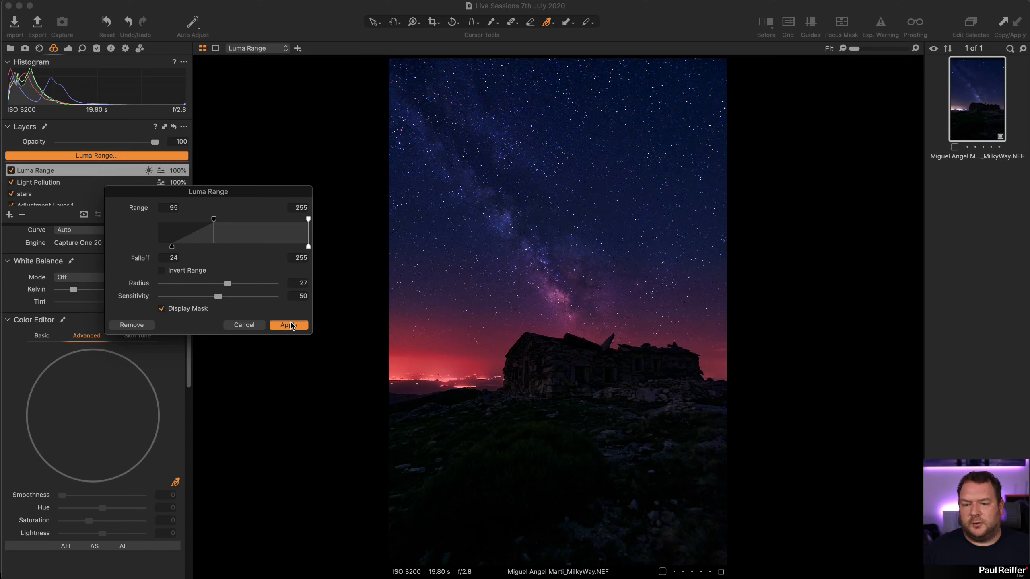
{"action": "left_click", "coordinate": [290, 325]}
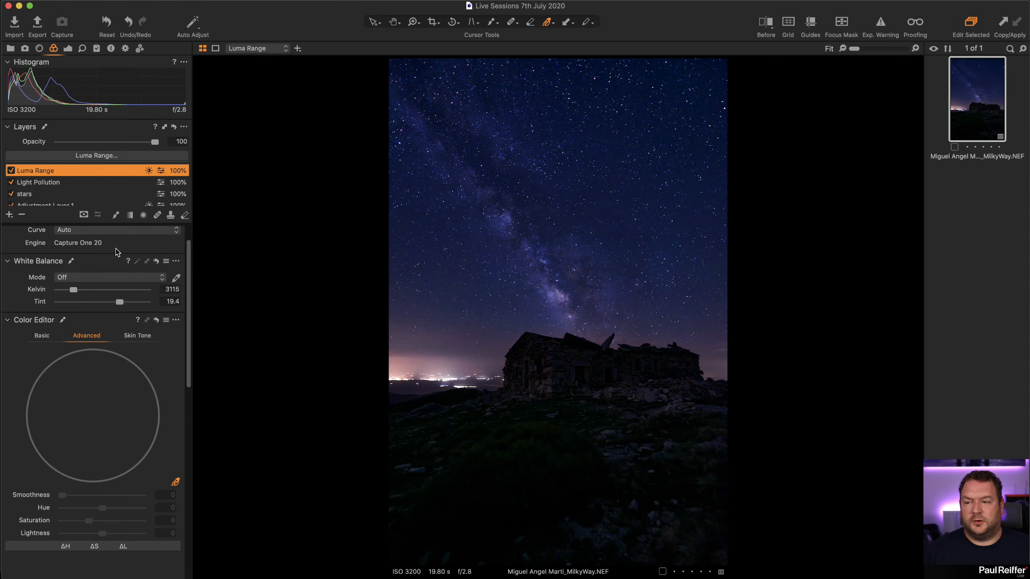
- Give the Luma Range layer exposure -0.76, contrast -6, brightness -5, saturation 15, Kelvin 2744 and tint 22.1, and switch it off for comparison
{"action": "scroll", "coordinate": [93, 286], "scroll_direction": "up", "scroll_amount": 3}
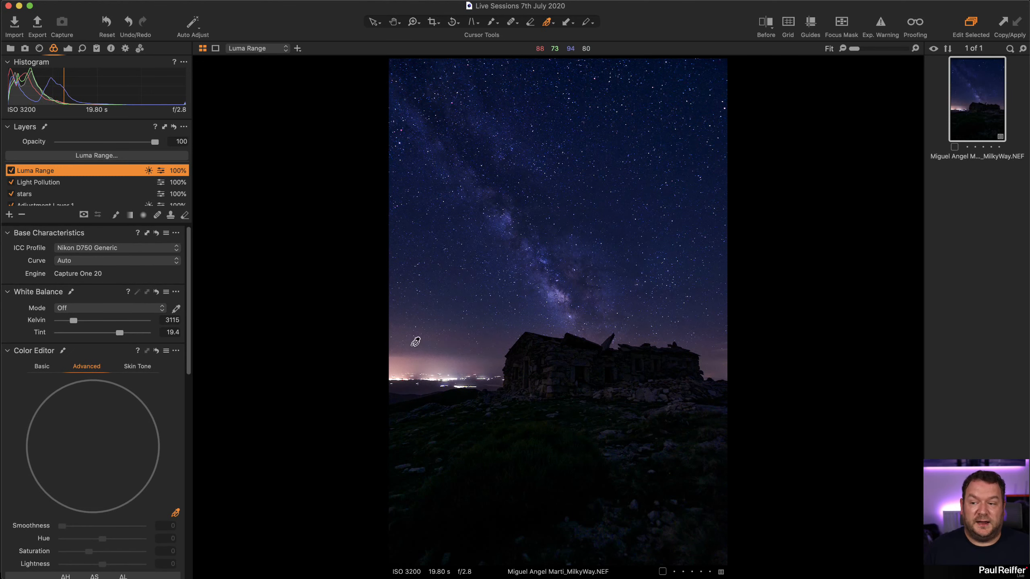
{"action": "left_click", "coordinate": [67, 49]}
{"action": "mouse_move", "coordinate": [104, 308]}
{"action": "left_mouse_down"}
{"action": "mouse_move", "coordinate": [96, 322]}
{"action": "mouse_move", "coordinate": [109, 348]}
{"action": "mouse_move", "coordinate": [96, 310]}
{"action": "left_mouse_up"}
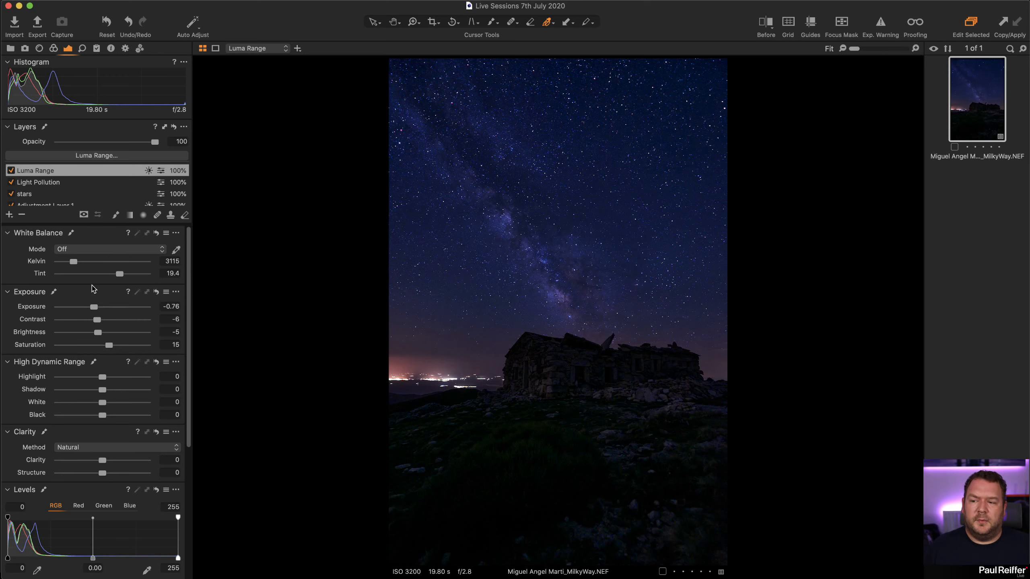
{"action": "mouse_move", "coordinate": [74, 263]}
{"action": "left_mouse_down"}
{"action": "mouse_move", "coordinate": [124, 277]}
{"action": "mouse_move", "coordinate": [71, 264]}
{"action": "left_mouse_up"}
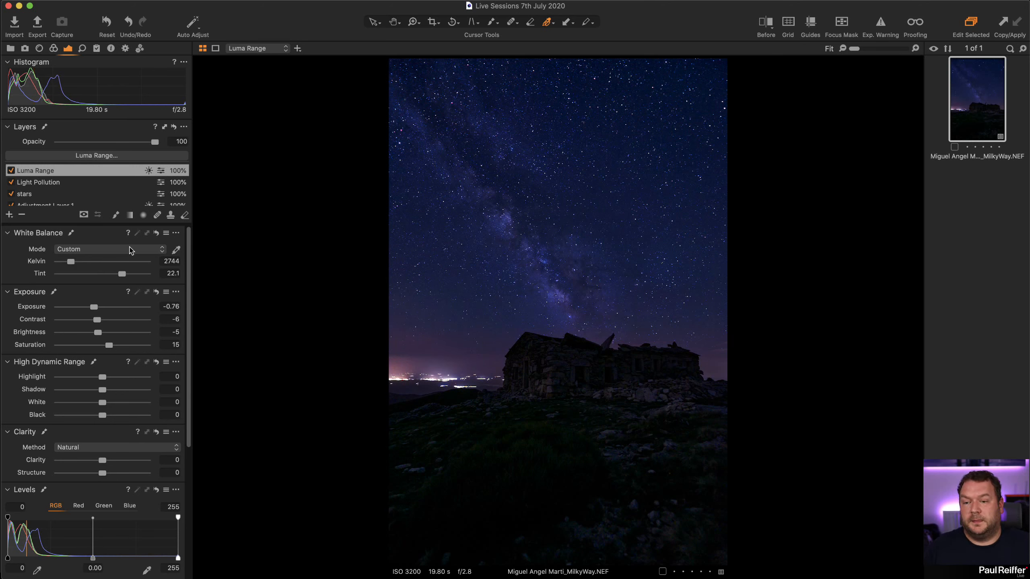
{"action": "left_click", "coordinate": [11, 171]}
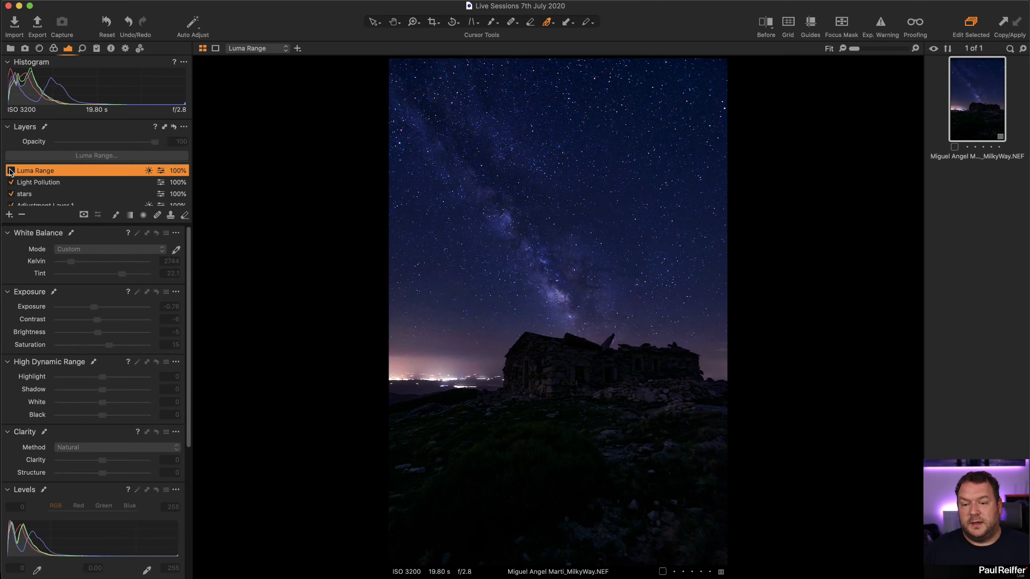
- Compare the Milky Way photo with the Luma Range layer on and off, briefly toggling the Light Pollution layer too, leaving Luma Range off
{"action": "left_click", "coordinate": [11, 171]}
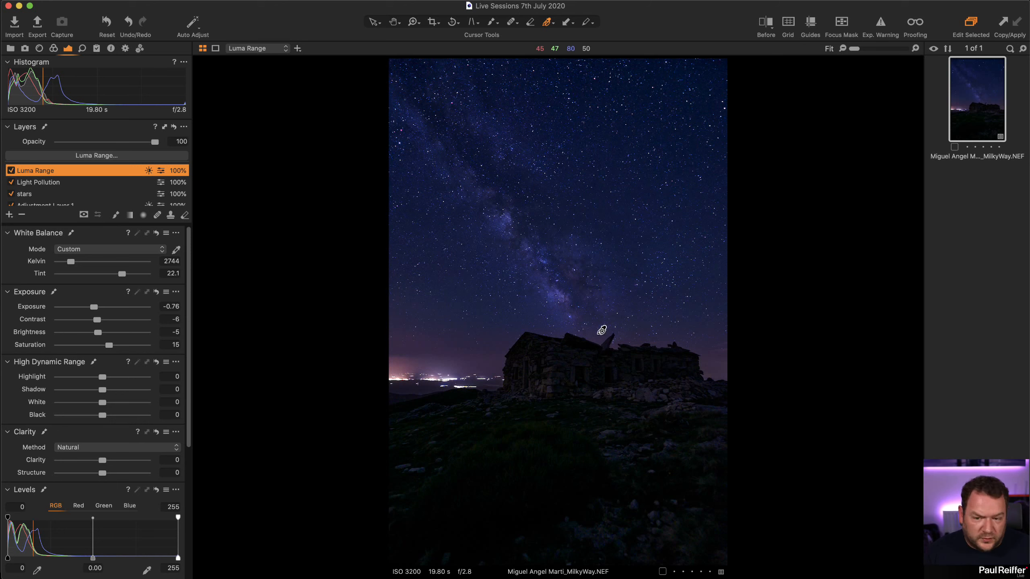
{"action": "left_click", "coordinate": [11, 172]}
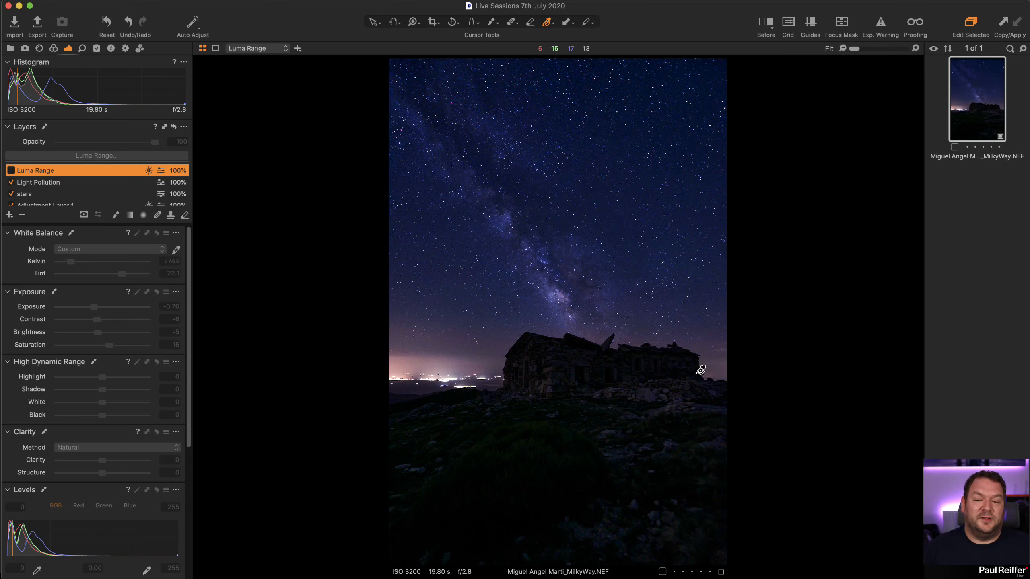
{"action": "left_click", "coordinate": [11, 171]}
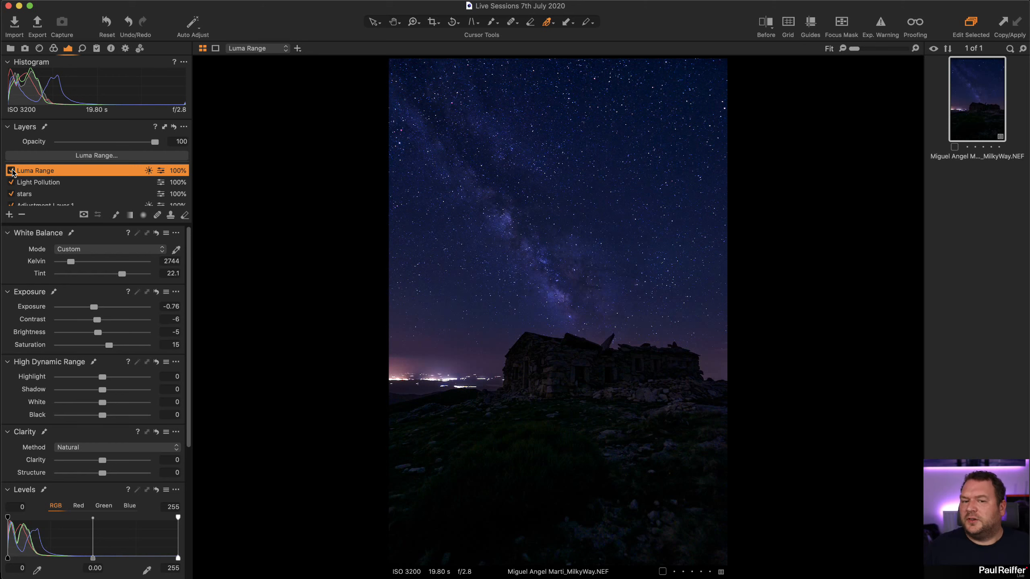
{"action": "left_click", "coordinate": [11, 171]}
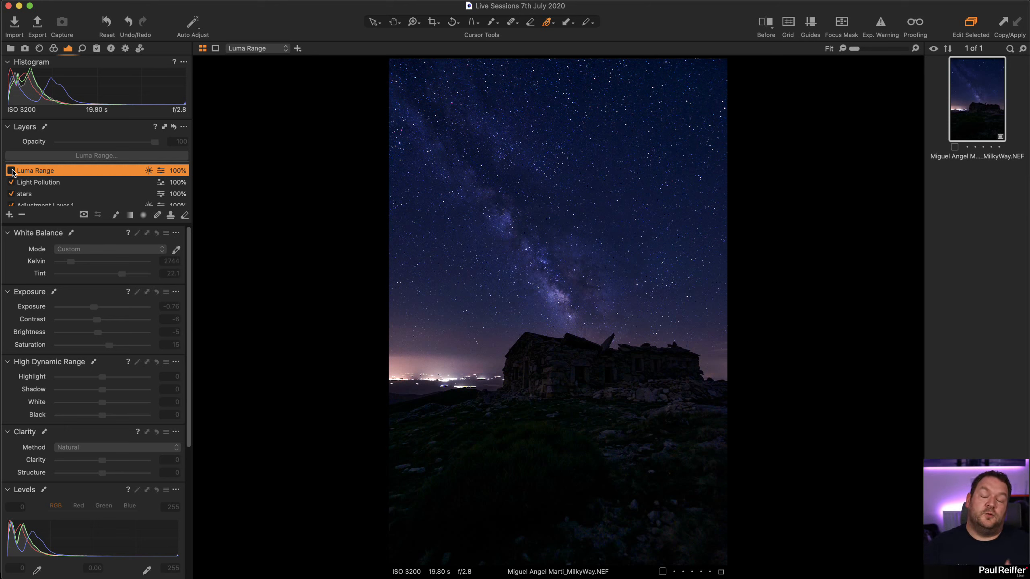
{"action": "left_click", "coordinate": [12, 182]}
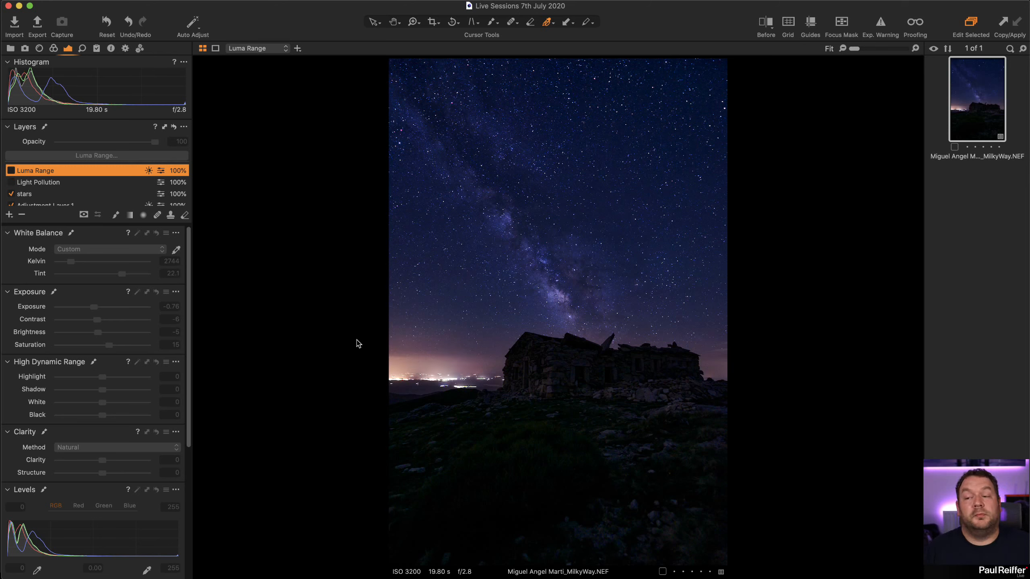
{"action": "left_click", "coordinate": [12, 183]}
{"action": "left_click", "coordinate": [30, 186]}
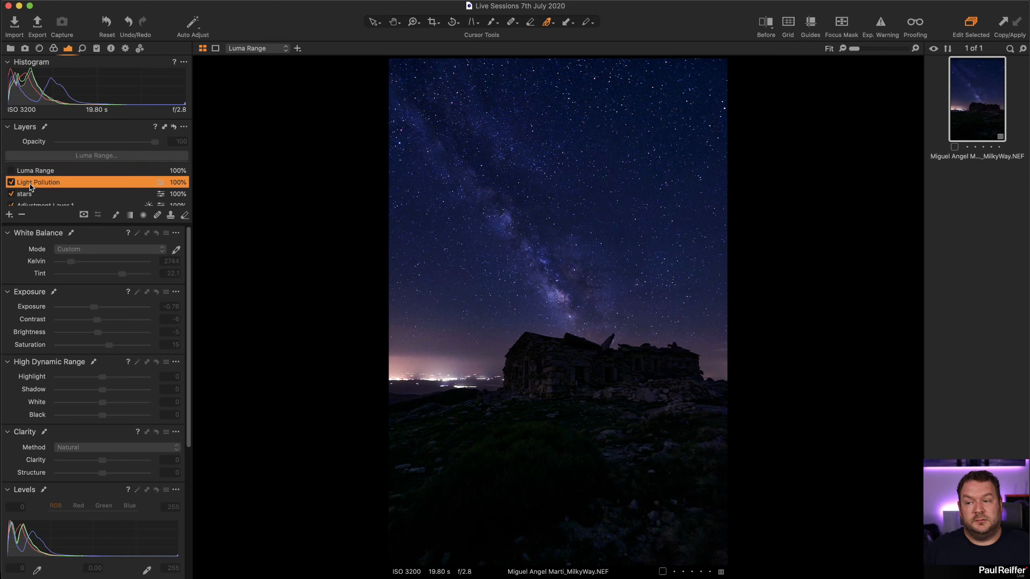
{"action": "left_click", "coordinate": [29, 171]}
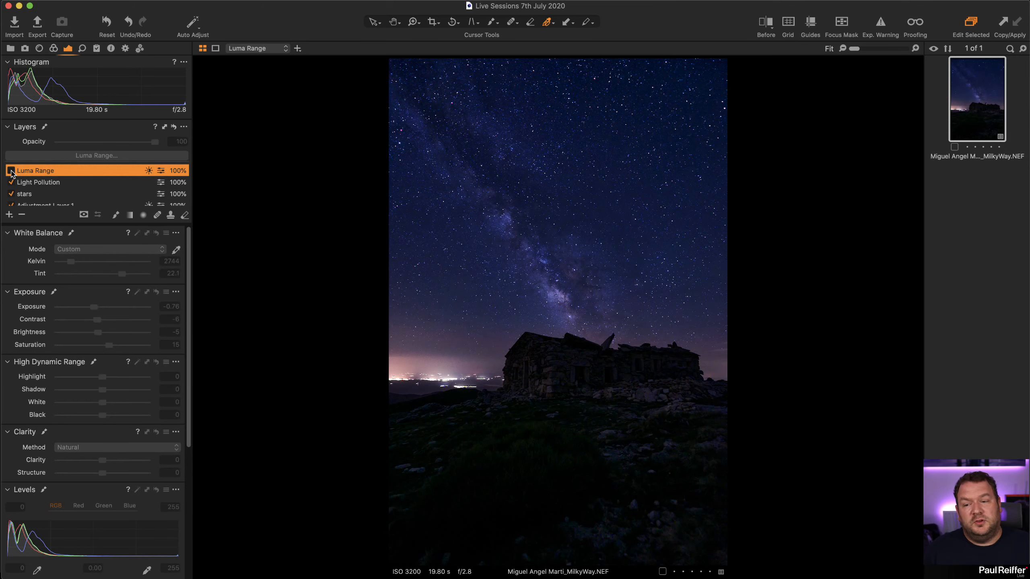
{"action": "left_click", "coordinate": [10, 171]}
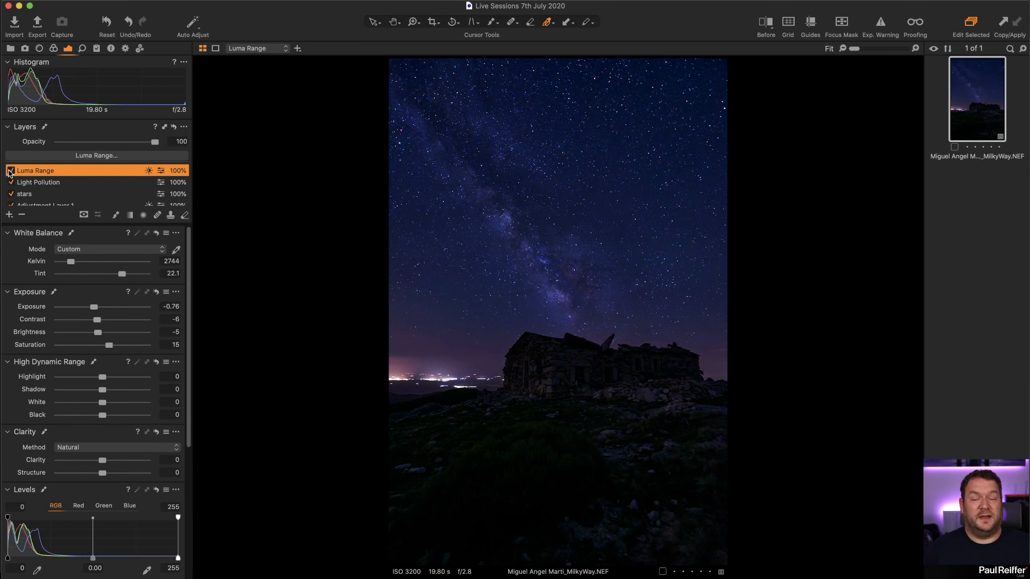
{"action": "left_click", "coordinate": [10, 171]}
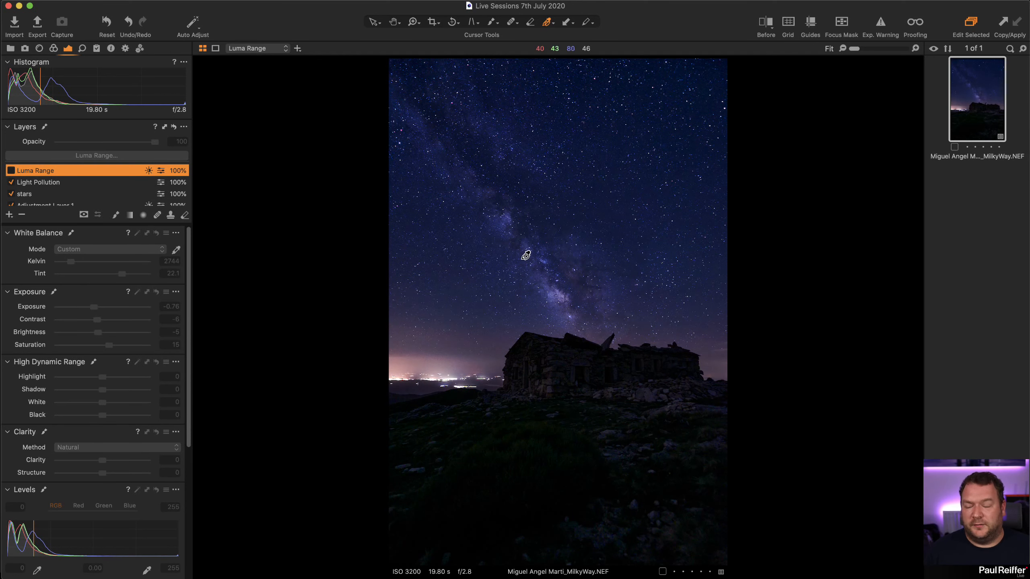
- Open the user collection containing Sep 03 2019_DSC1409.ARW and show the exposure tools for its Background layer
{"action": "left_click", "coordinate": [10, 50]}
{"action": "left_click", "coordinate": [82, 159]}
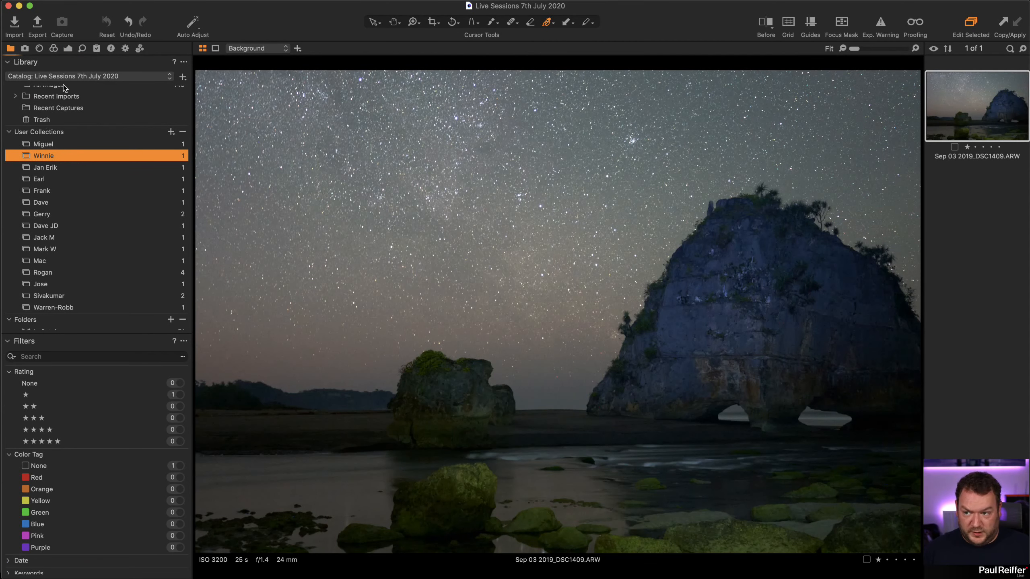
{"action": "left_click", "coordinate": [53, 49]}
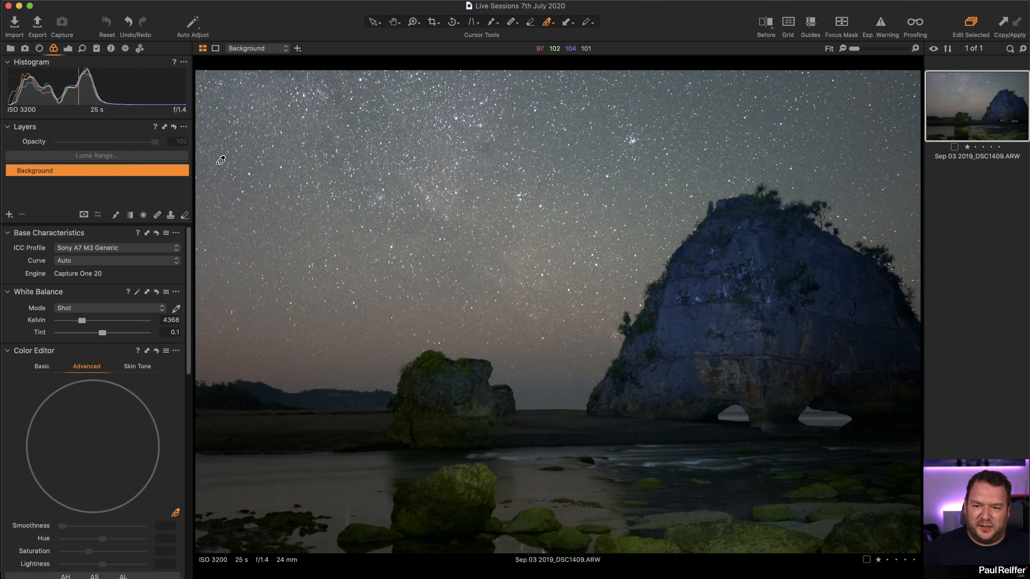
{"action": "left_click", "coordinate": [67, 49]}
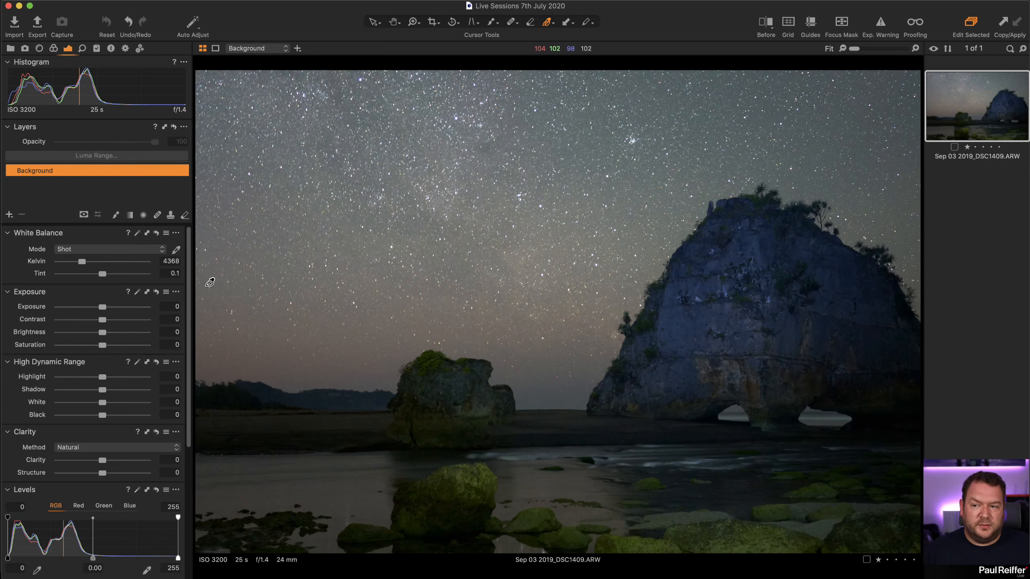
- Set the Background's RGB levels to shadow 6, midtone -0.09 and highlight 245
{"action": "scroll", "coordinate": [140, 288], "scroll_direction": "down", "scroll_amount": 2}
{"action": "scroll", "coordinate": [140, 287], "scroll_direction": "down", "scroll_amount": 4}
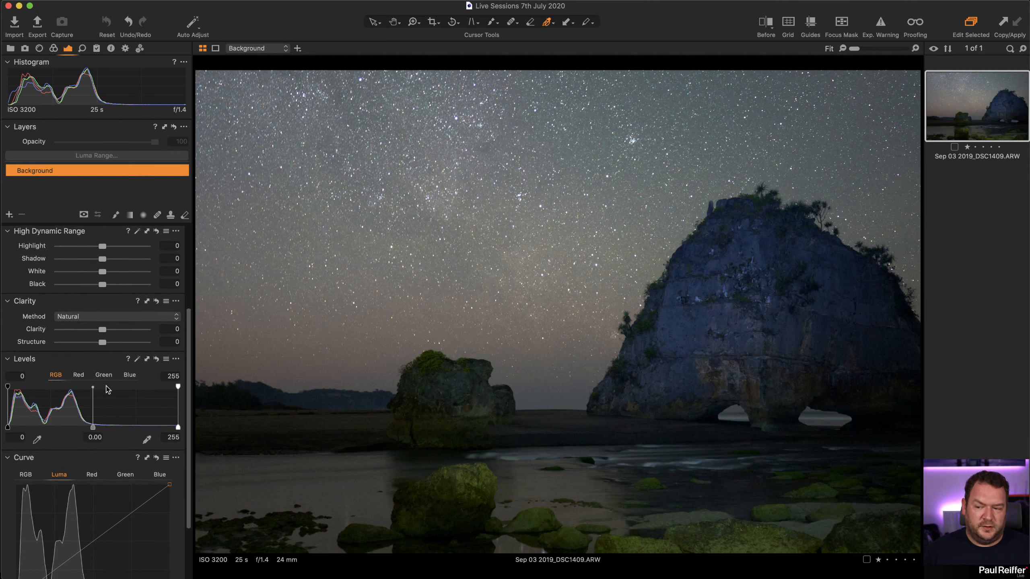
{"action": "left_click_drag", "start_coordinate": [178, 422], "coordinate": [166, 422]}
{"action": "left_click_drag", "start_coordinate": [7, 422], "coordinate": [15, 423]}
{"action": "left_click_drag", "start_coordinate": [90, 423], "coordinate": [99, 422]}
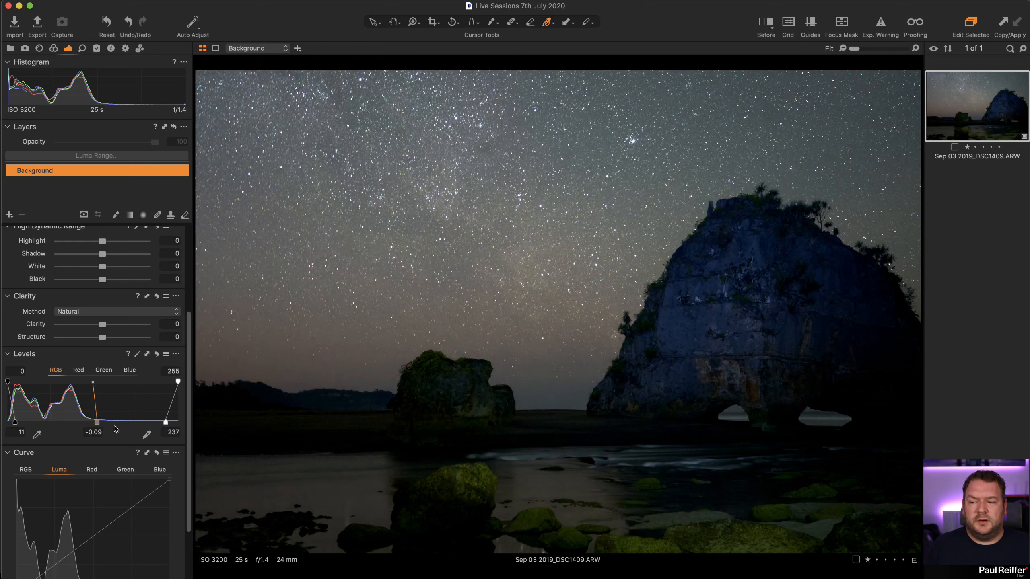
{"action": "left_click_drag", "start_coordinate": [165, 422], "coordinate": [172, 423]}
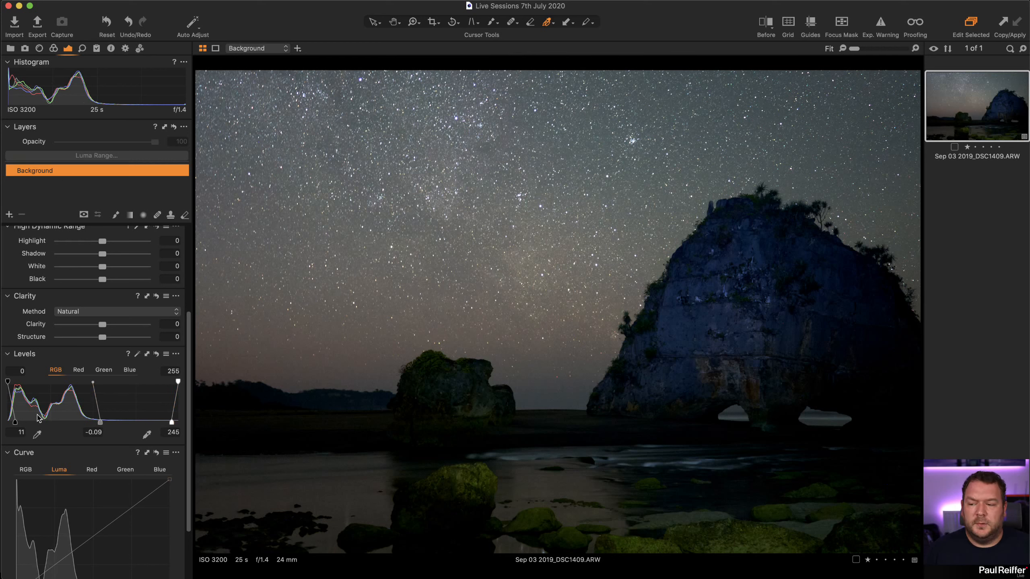
{"action": "left_click_drag", "start_coordinate": [15, 423], "coordinate": [11, 422]}
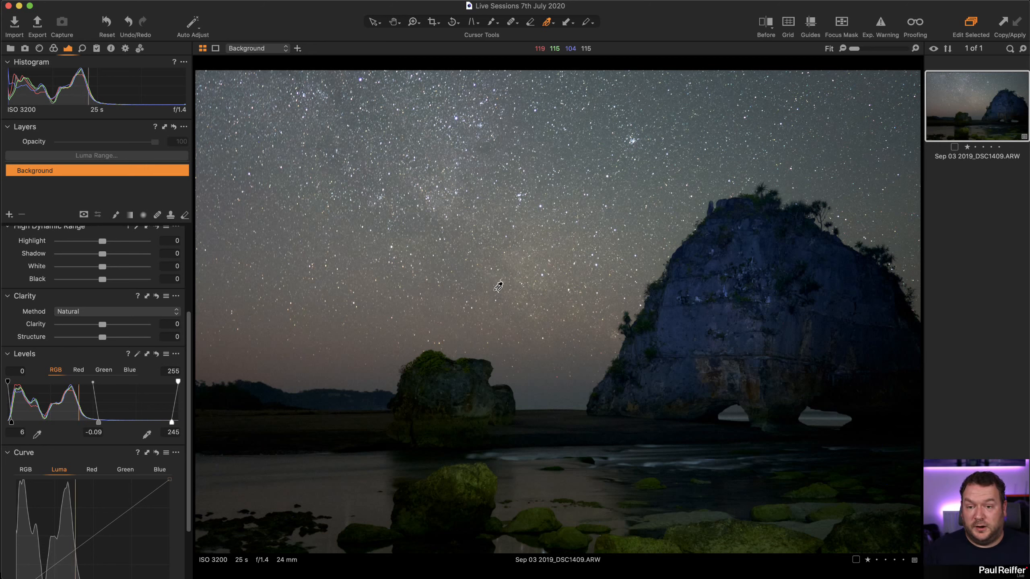
- Add a new filled adjustment layer above the Background
{"action": "scroll", "coordinate": [129, 280], "scroll_direction": "up", "scroll_amount": 5}
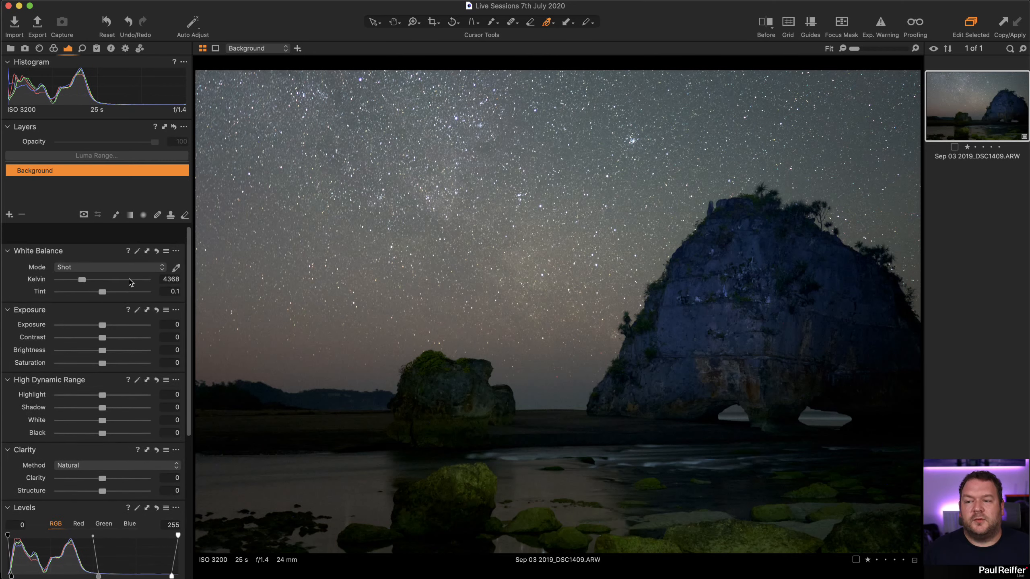
{"action": "left_click", "coordinate": [9, 214]}
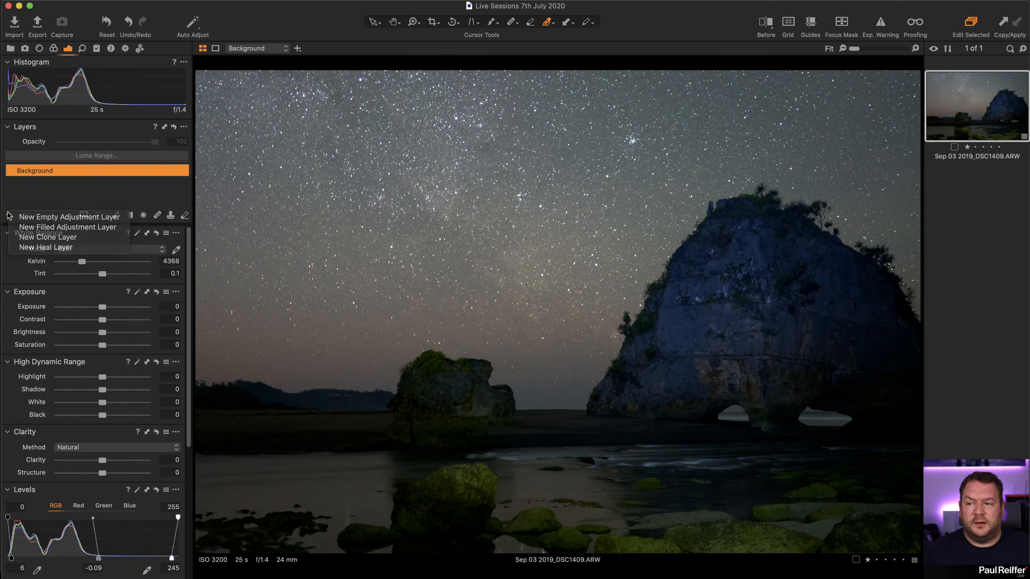
{"action": "left_click", "coordinate": [9, 215]}
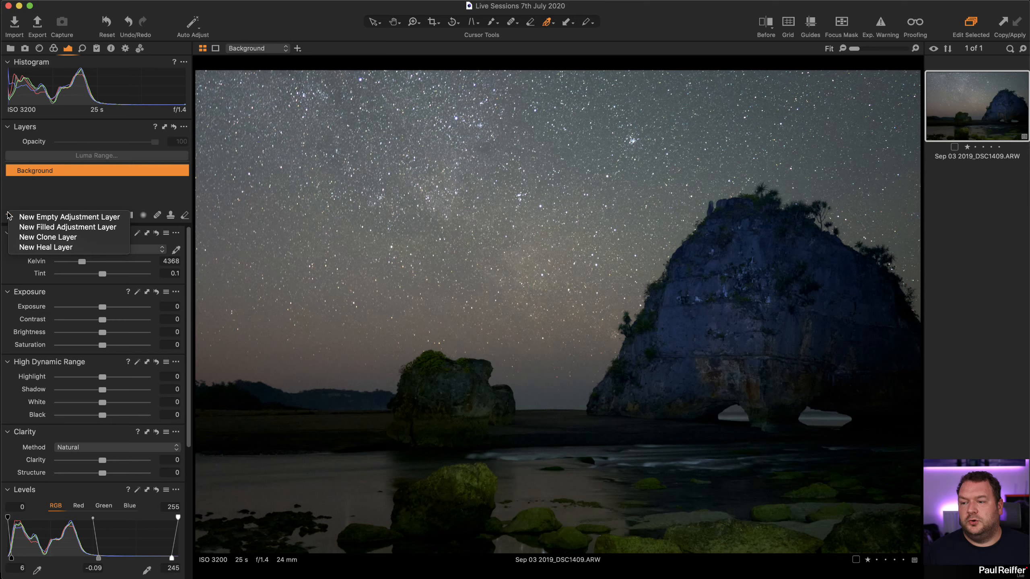
{"action": "left_click", "coordinate": [69, 228]}
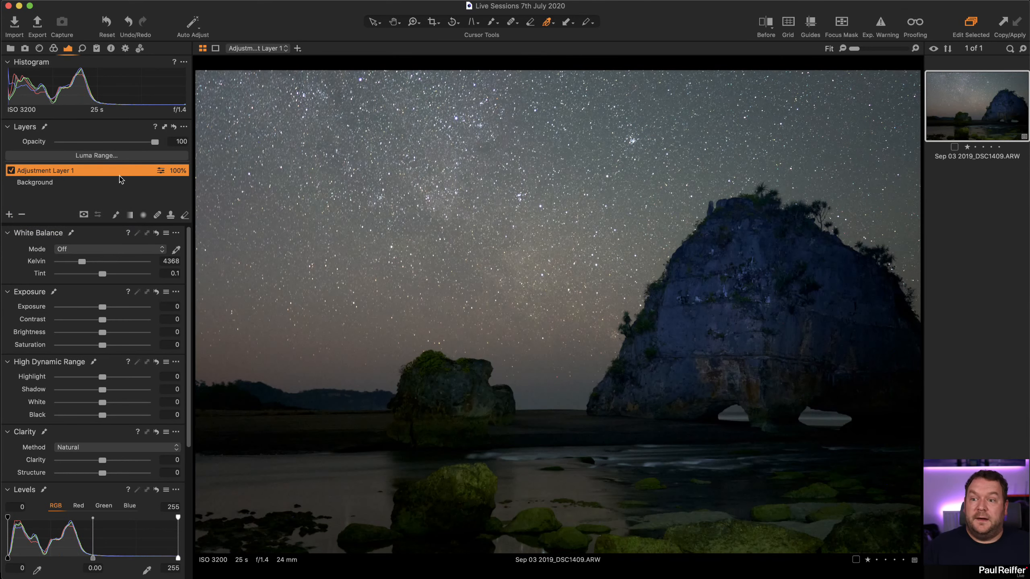
- Limit the filled layer to the darkest tones with a luma range starting at 0, a much lower upper limit and a larger radius
{"action": "left_click", "coordinate": [120, 159]}
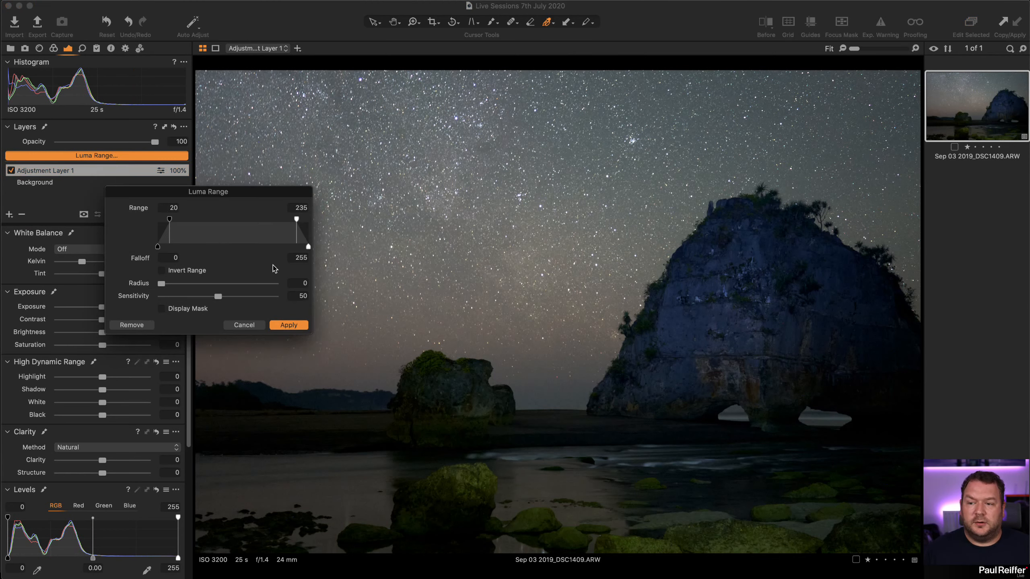
{"action": "left_click_drag", "start_coordinate": [169, 219], "coordinate": [136, 225]}
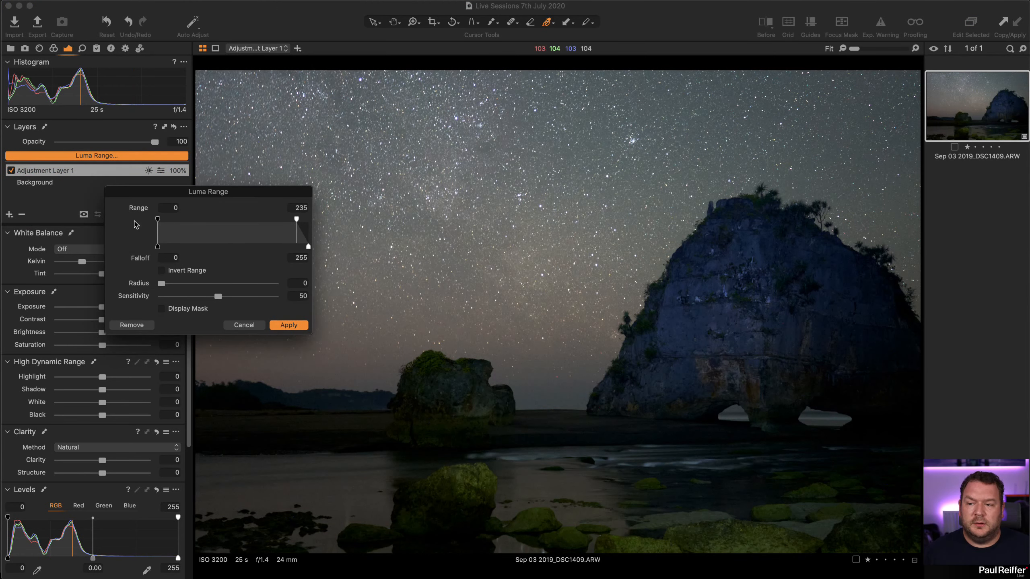
{"action": "left_click", "coordinate": [163, 308]}
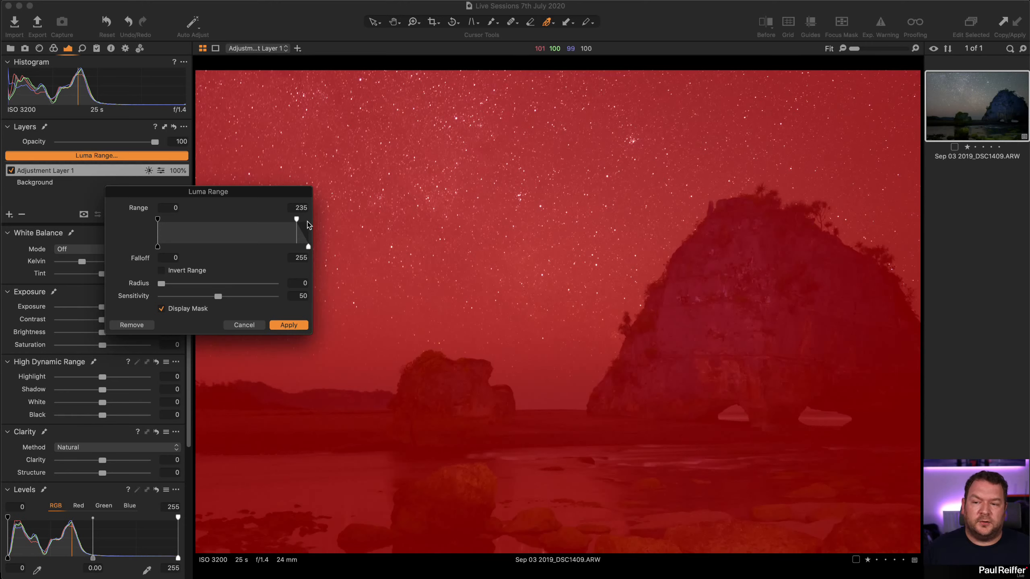
{"action": "left_click_drag", "start_coordinate": [296, 220], "coordinate": [175, 221]}
{"action": "left_click_drag", "start_coordinate": [162, 284], "coordinate": [196, 284]}
{"action": "left_click", "coordinate": [289, 325]}
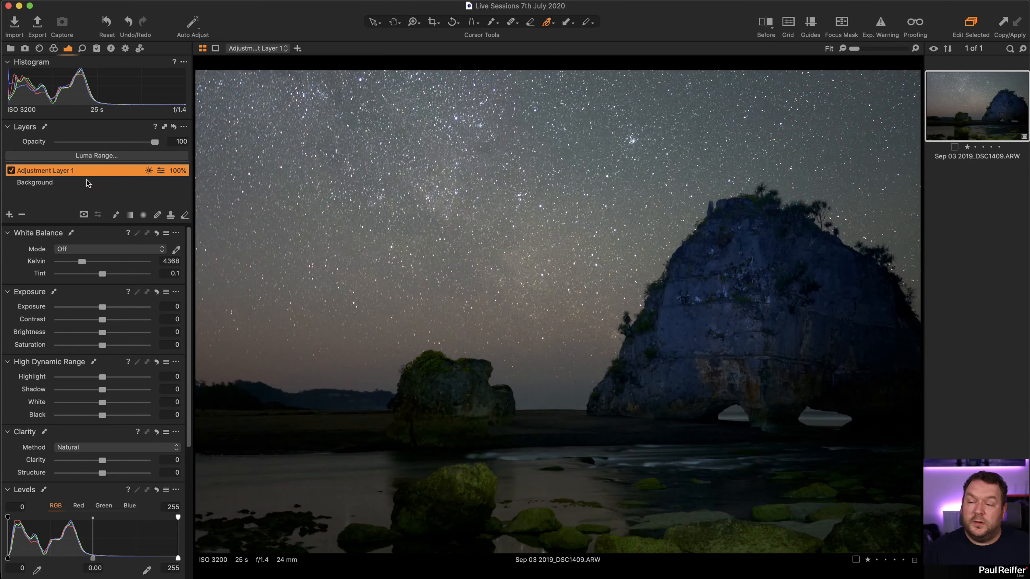
- Rename the new adjustment layer as "Luma Range"
{"action": "double_click", "coordinate": [64, 170]}
{"action": "type", "text": "Luma R"}
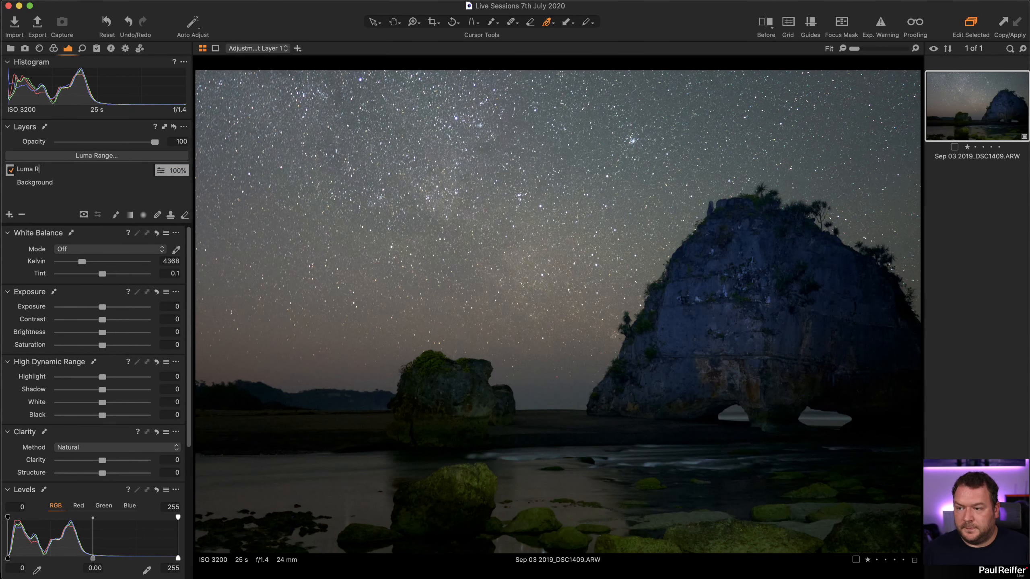
{"action": "type", "text": "ange"}
{"action": "key", "text": "Return"}
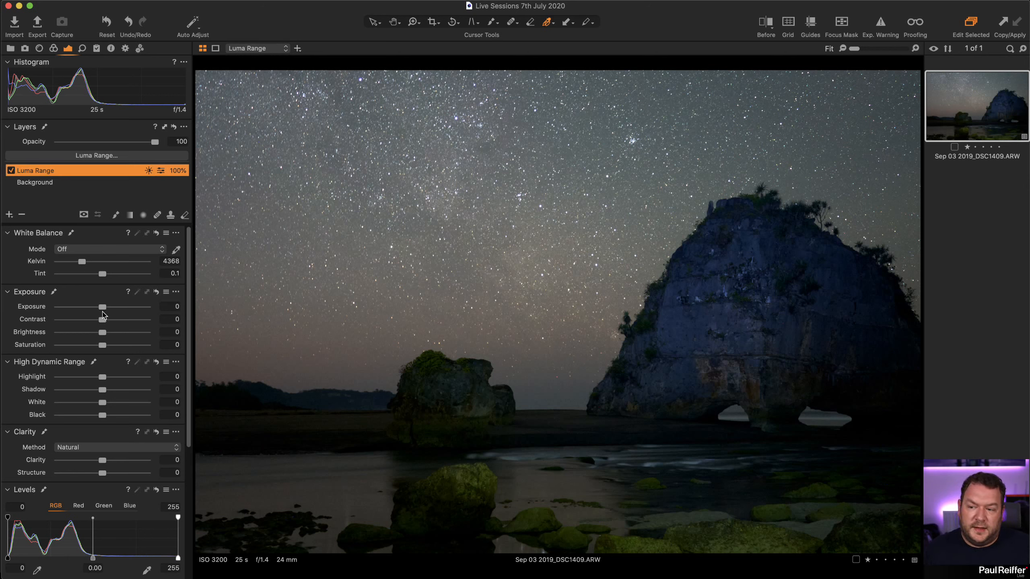
- Give the Luma Range layer contrast -16, brightness -19 and saturation -36
{"action": "left_click_drag", "start_coordinate": [104, 323], "coordinate": [87, 350]}
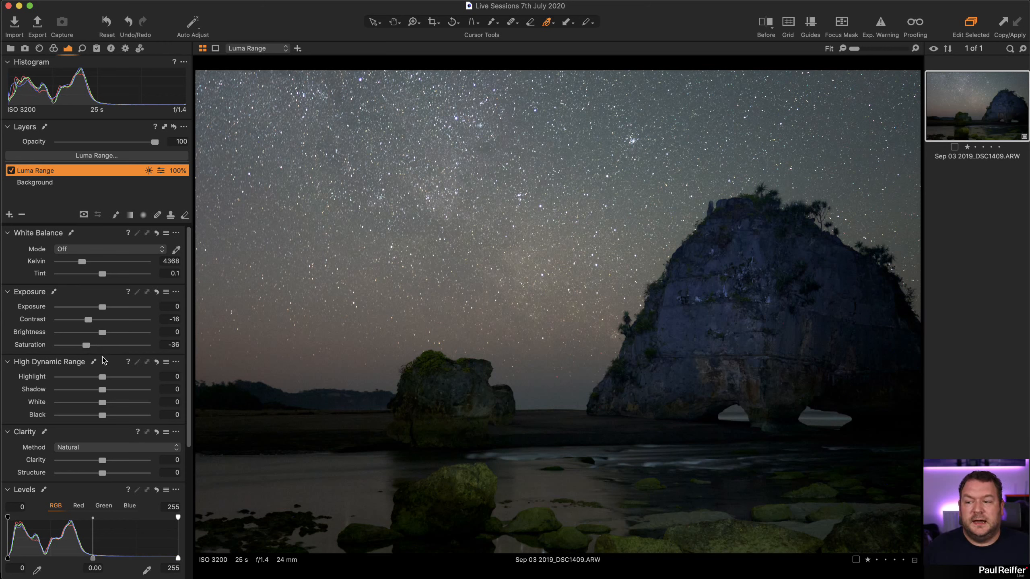
{"action": "left_click_drag", "start_coordinate": [102, 333], "coordinate": [94, 332]}
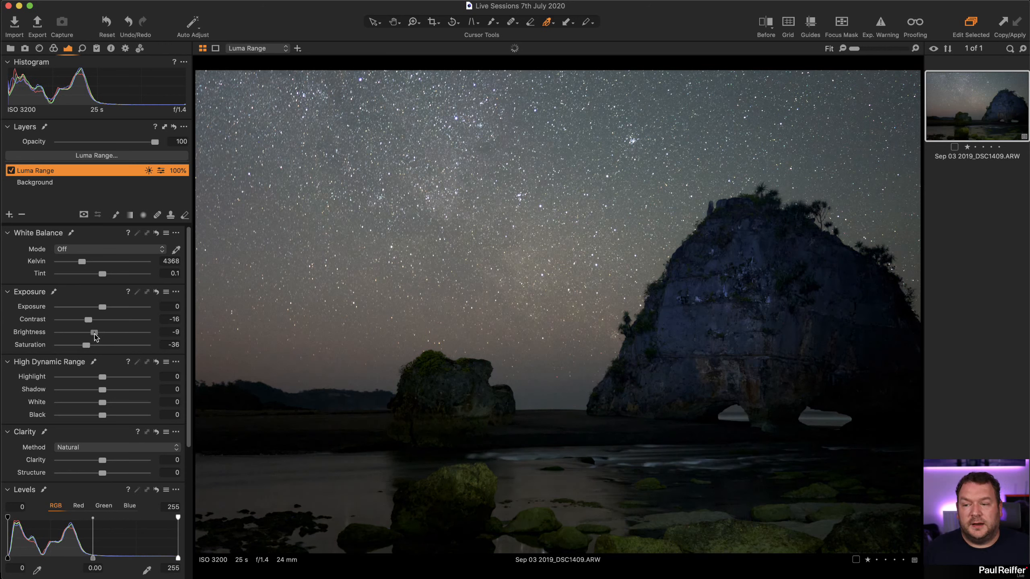
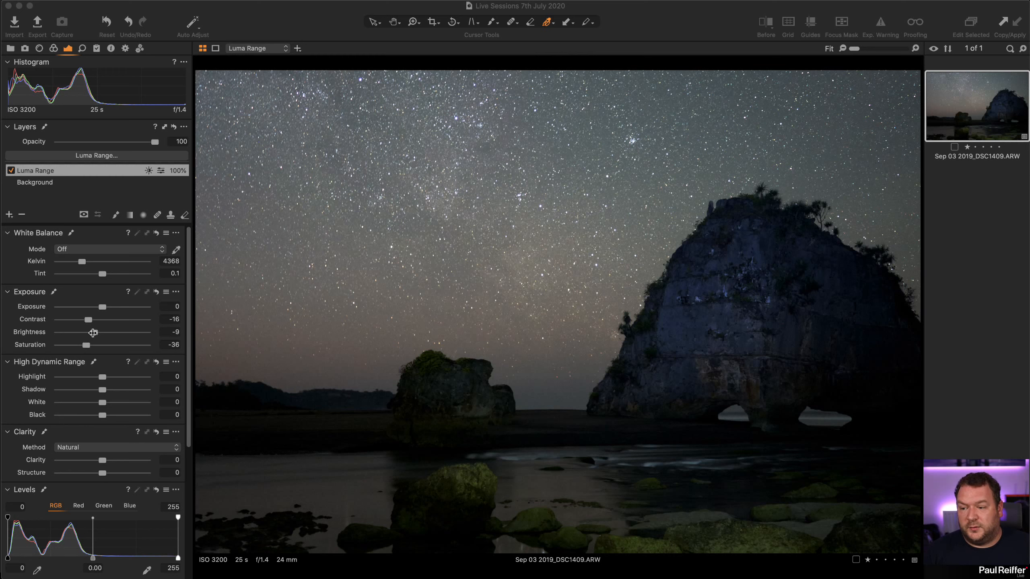
{"action": "left_click_drag", "start_coordinate": [96, 333], "coordinate": [87, 334]}
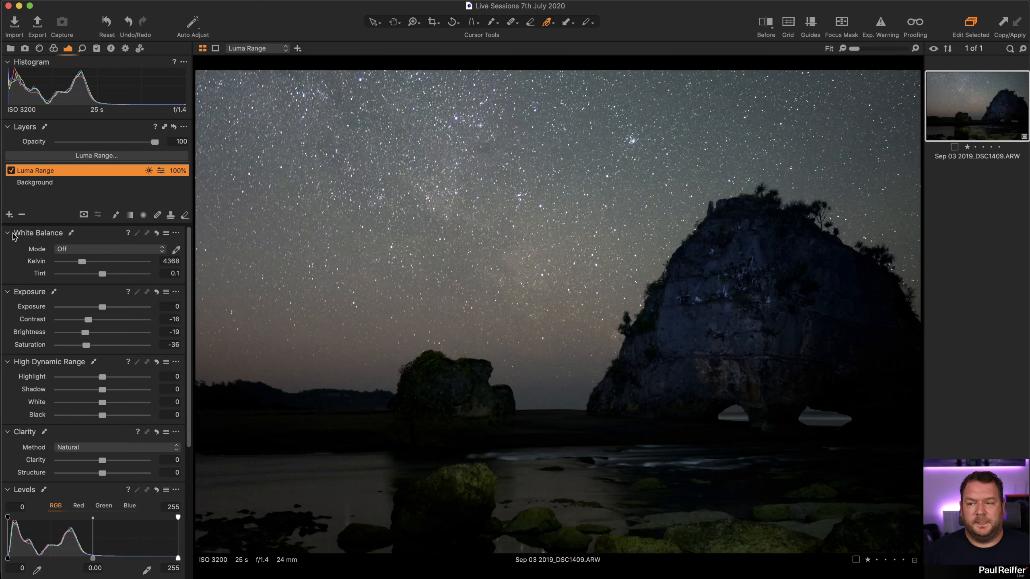
- Set the Background layer's white balance to Kelvin 3624 and tint 6.3
{"action": "left_click", "coordinate": [48, 184]}
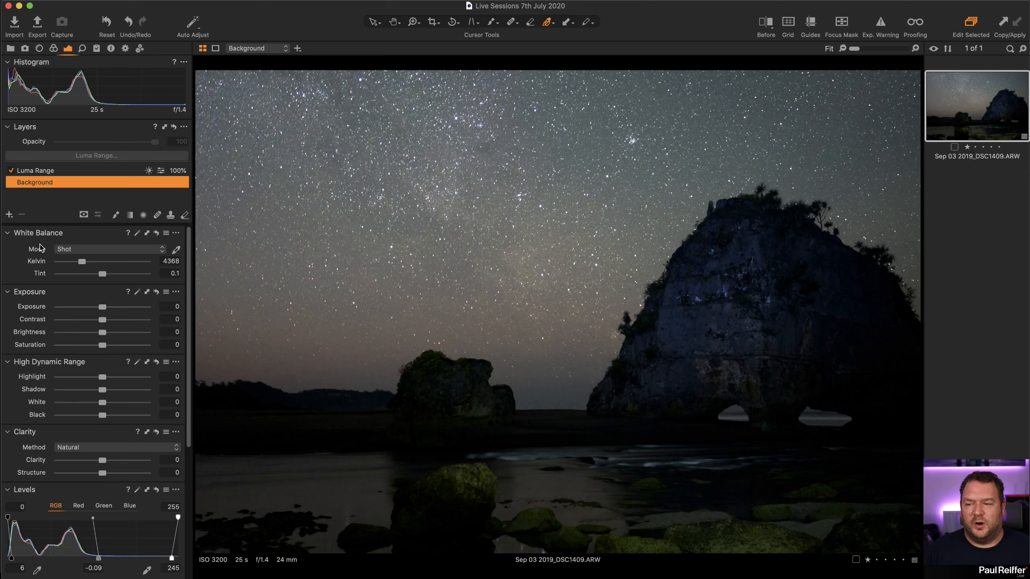
{"action": "mouse_move", "coordinate": [83, 263]}
{"action": "left_mouse_down"}
{"action": "mouse_move", "coordinate": [73, 263]}
{"action": "mouse_move", "coordinate": [111, 276]}
{"action": "mouse_move", "coordinate": [80, 264]}
{"action": "left_mouse_up"}
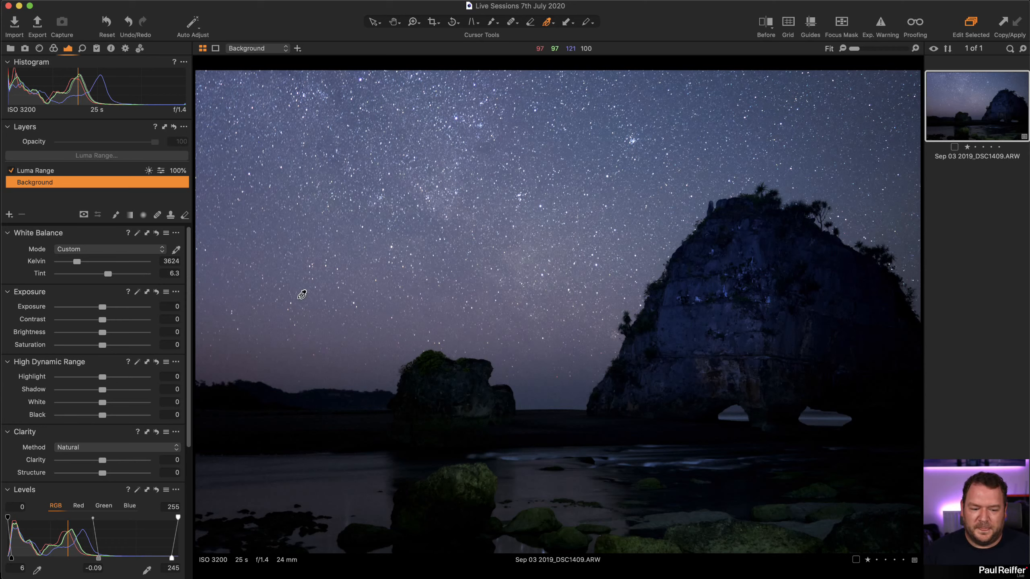
{"action": "left_click", "coordinate": [130, 214]}
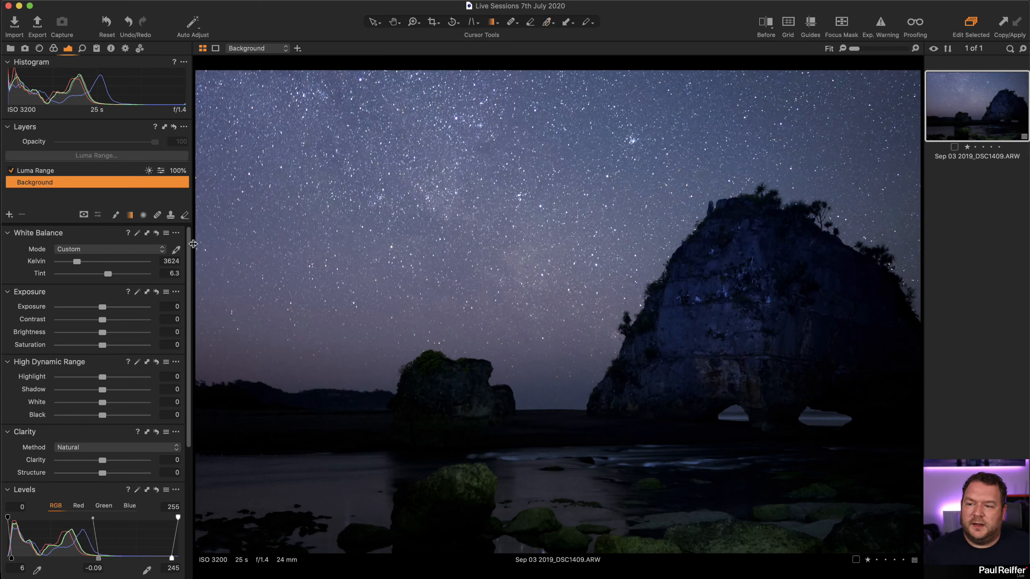
{"action": "left_click_drag", "start_coordinate": [502, 280], "coordinate": [532, 454]}
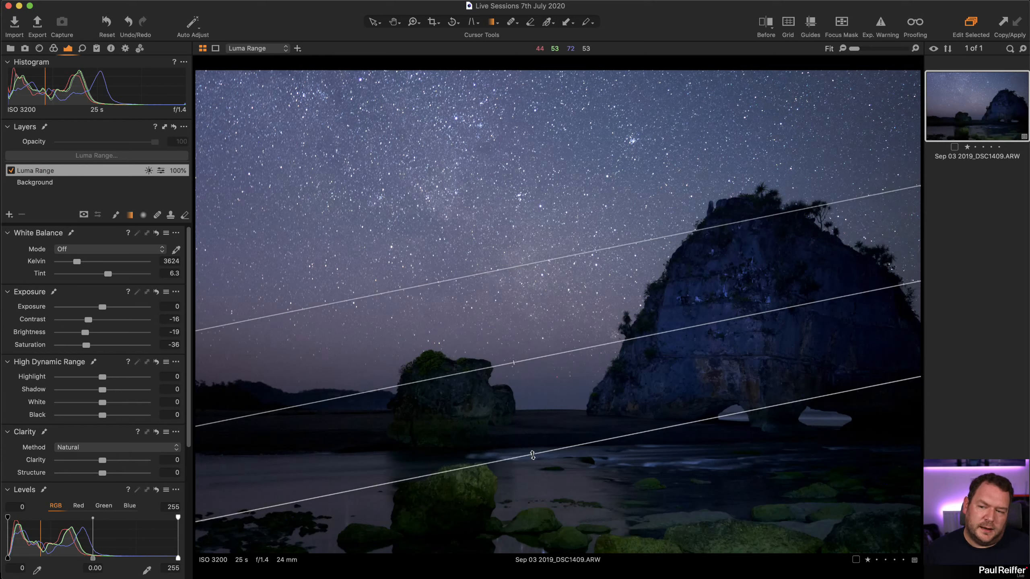
{"action": "key", "text": "super+z"}
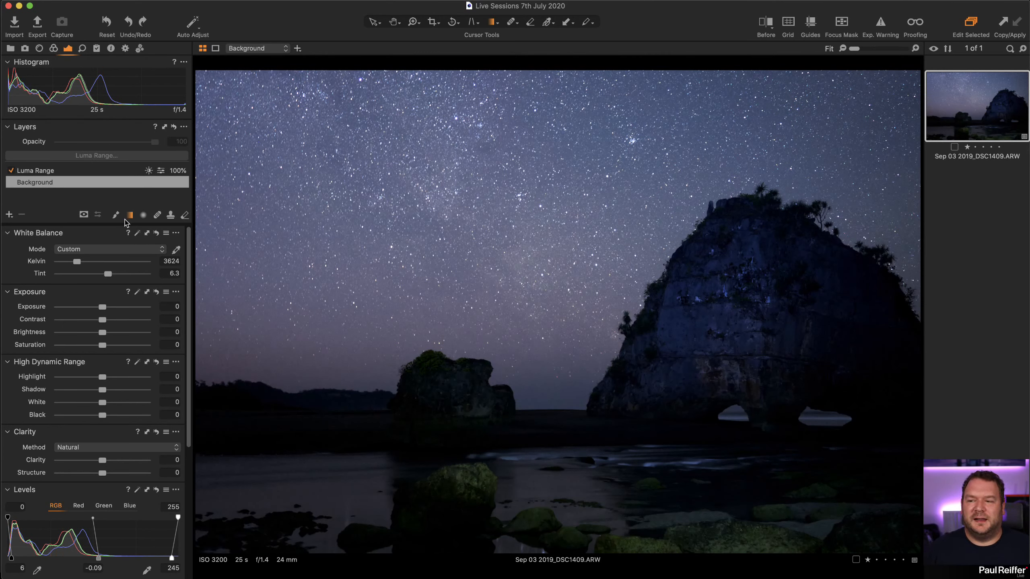
- Select the Luma Range layer for further editing
{"action": "left_click", "coordinate": [36, 171]}
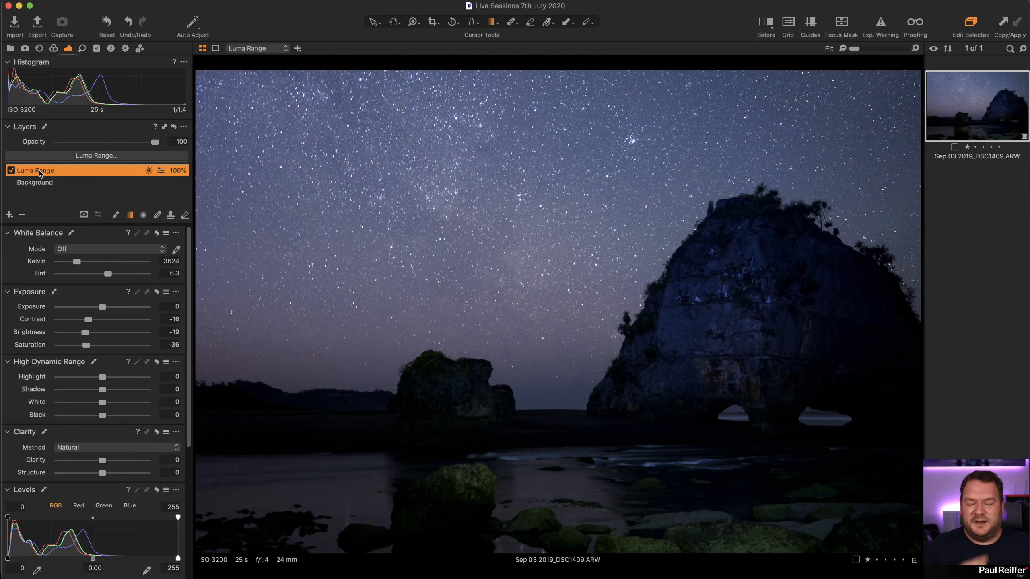
- Add a new adjustment layer, draw a diagonal linear gradient mask covering the sky, and display the mask
{"action": "left_click", "coordinate": [9, 215]}
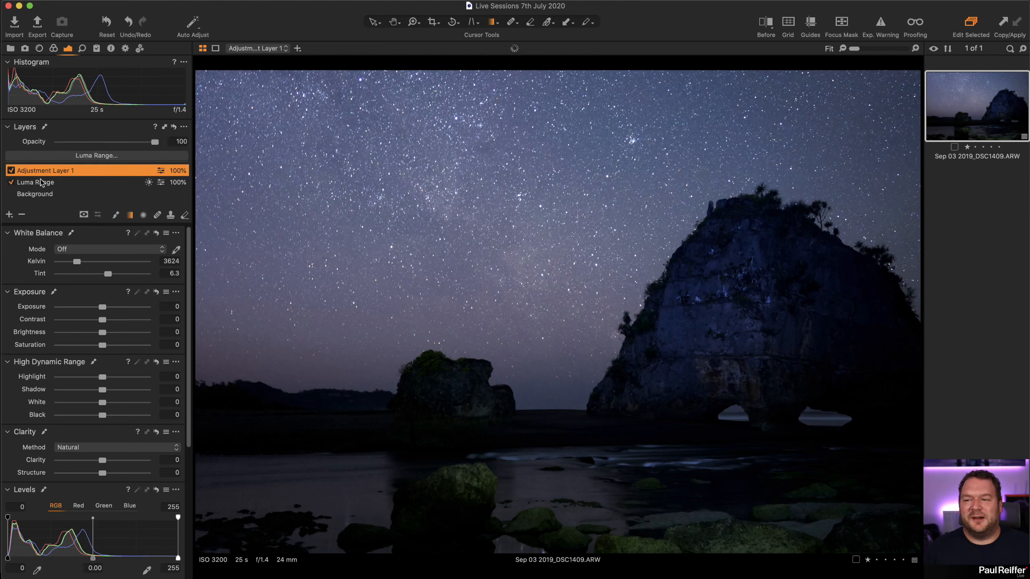
{"action": "mouse_move", "coordinate": [538, 220]}
{"action": "left_mouse_down"}
{"action": "mouse_move", "coordinate": [617, 449]}
{"action": "mouse_move", "coordinate": [606, 475]}
{"action": "left_mouse_up"}
{"action": "left_click_drag", "start_coordinate": [604, 413], "coordinate": [614, 430]}
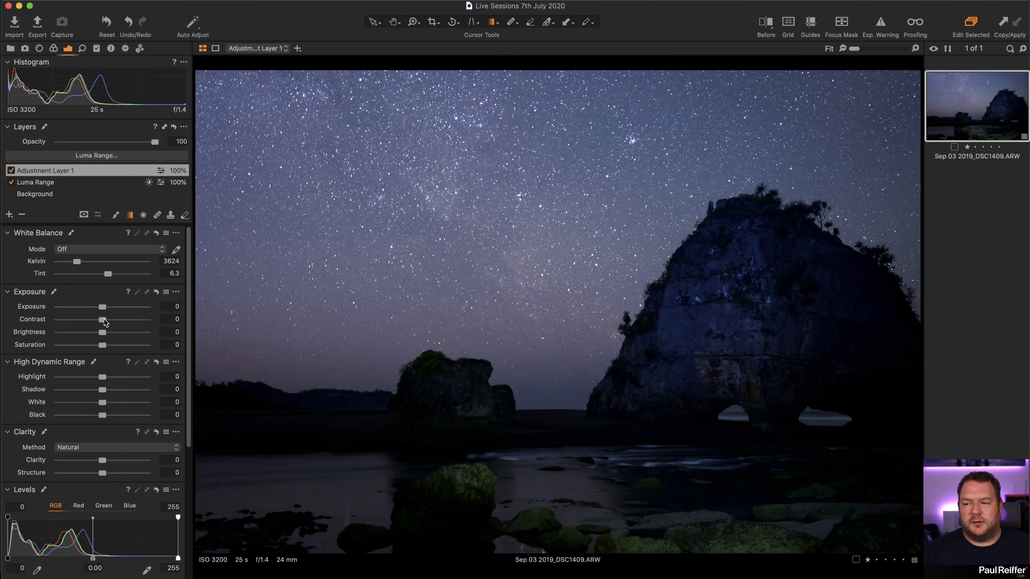
{"action": "key", "text": "m"}
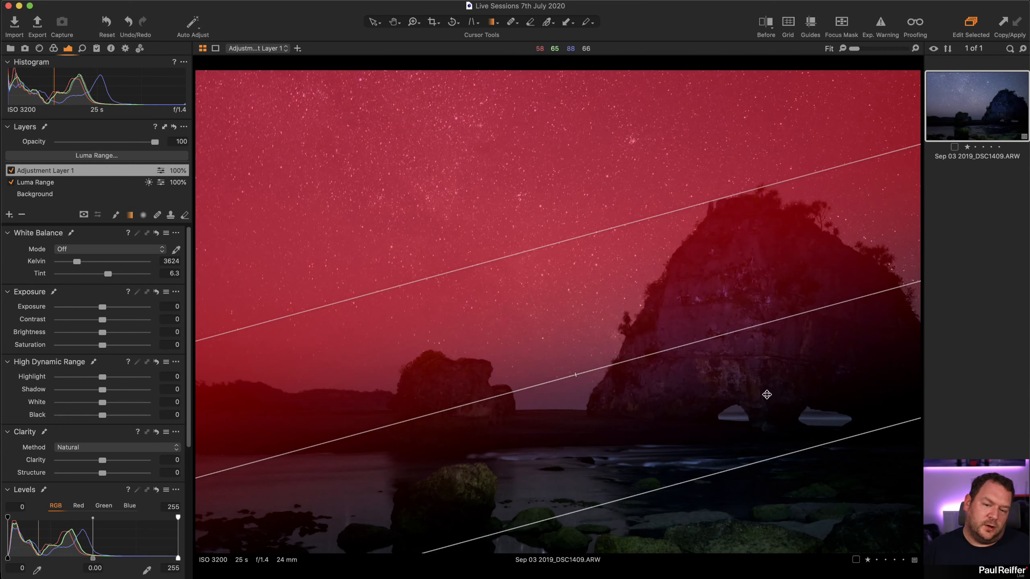
- Limit the gradient mask with a luma range of 65 to 255 and falloff of 28 to 255, and hide the mask
{"action": "left_click", "coordinate": [96, 158]}
{"action": "left_click_drag", "start_coordinate": [169, 219], "coordinate": [185, 220]}
{"action": "left_click_drag", "start_coordinate": [297, 219], "coordinate": [309, 220]}
{"action": "left_click_drag", "start_coordinate": [173, 246], "coordinate": [196, 219]}
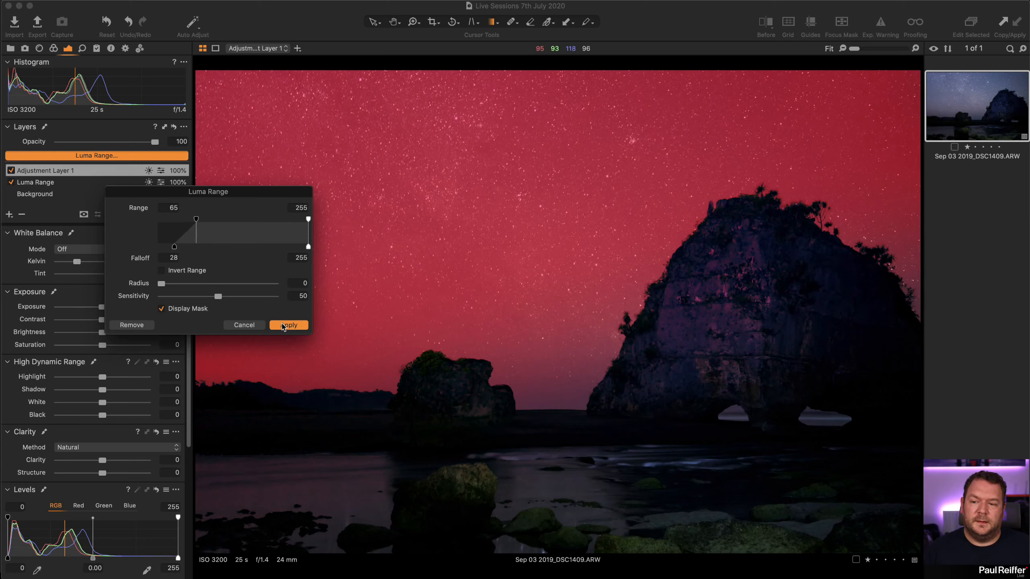
{"action": "left_click", "coordinate": [282, 326]}
{"action": "key", "text": "m"}
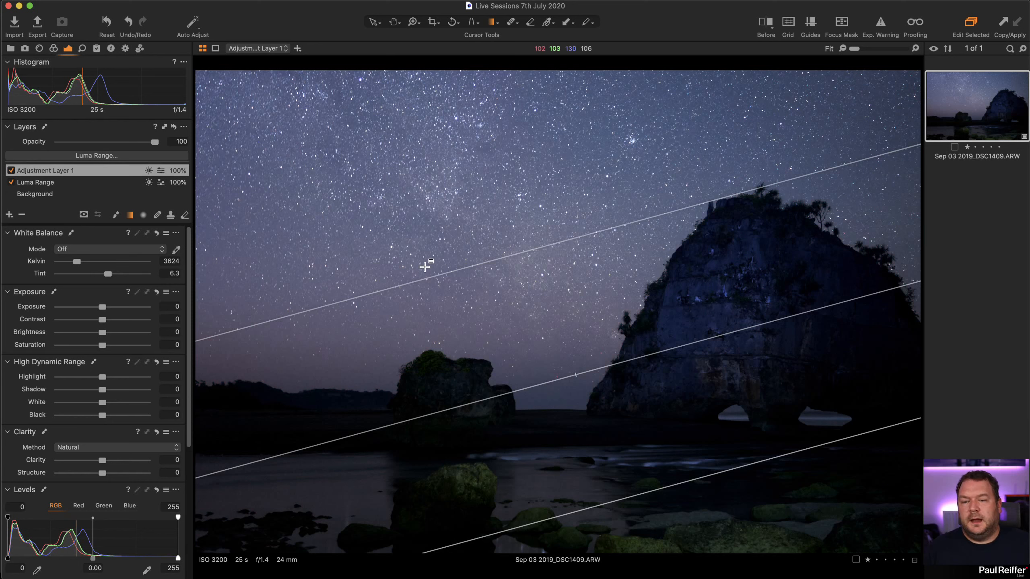
- On the gradient layer, set Exposure to -0.5, Contrast to 20, Highlight to 74, Shadow to -54 and White to 79
{"action": "mouse_move", "coordinate": [102, 324]}
{"action": "left_mouse_down"}
{"action": "mouse_move", "coordinate": [116, 321]}
{"action": "mouse_move", "coordinate": [100, 308]}
{"action": "left_mouse_up"}
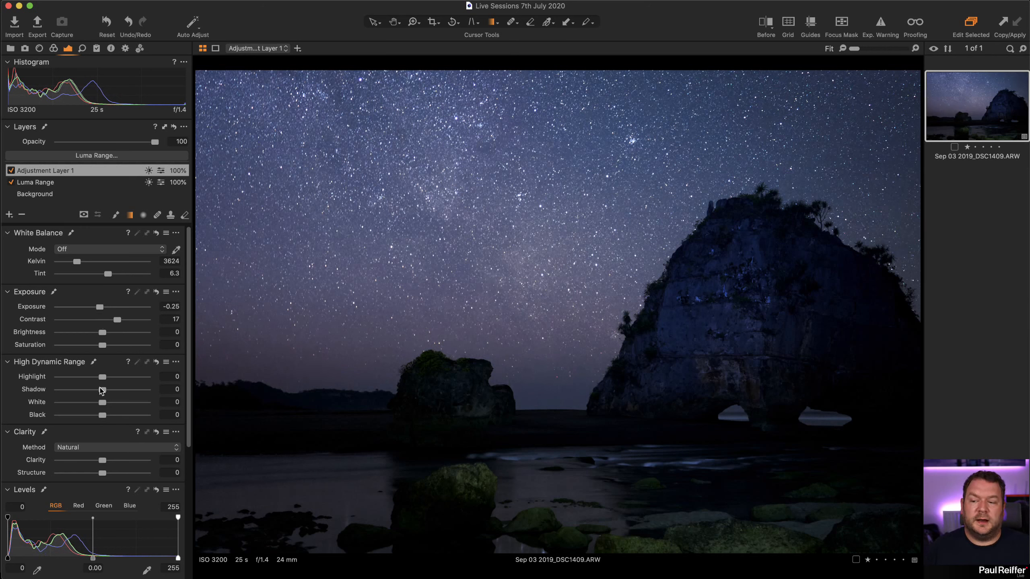
{"action": "left_click_drag", "start_coordinate": [103, 390], "coordinate": [74, 419]}
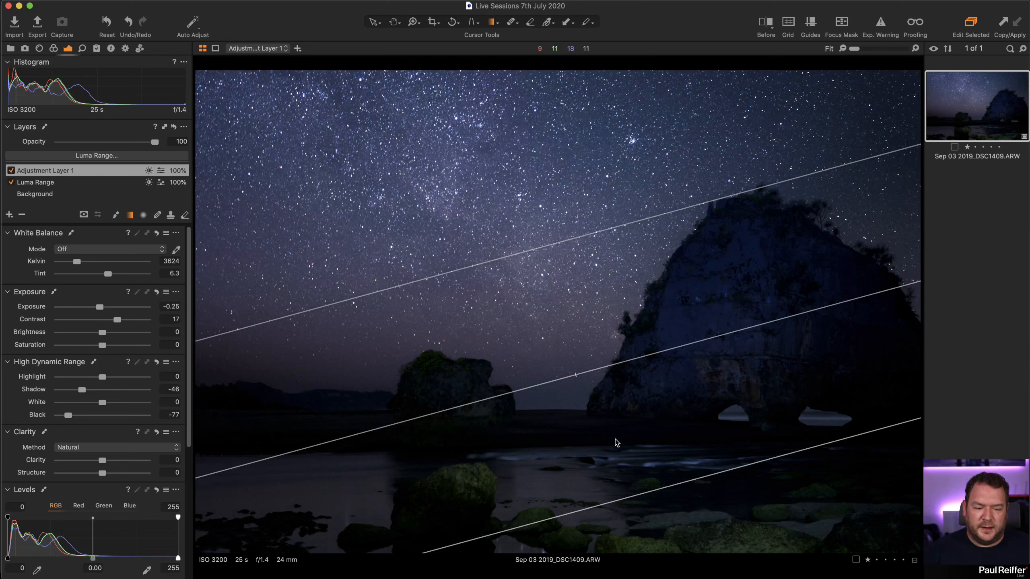
{"action": "double_click", "coordinate": [68, 417]}
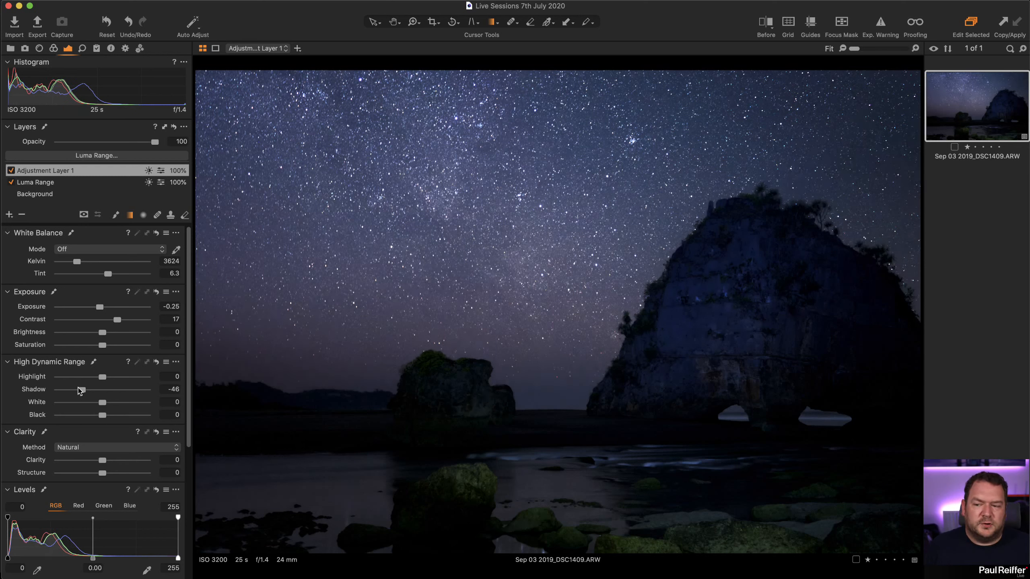
{"action": "left_click_drag", "start_coordinate": [82, 390], "coordinate": [132, 402]}
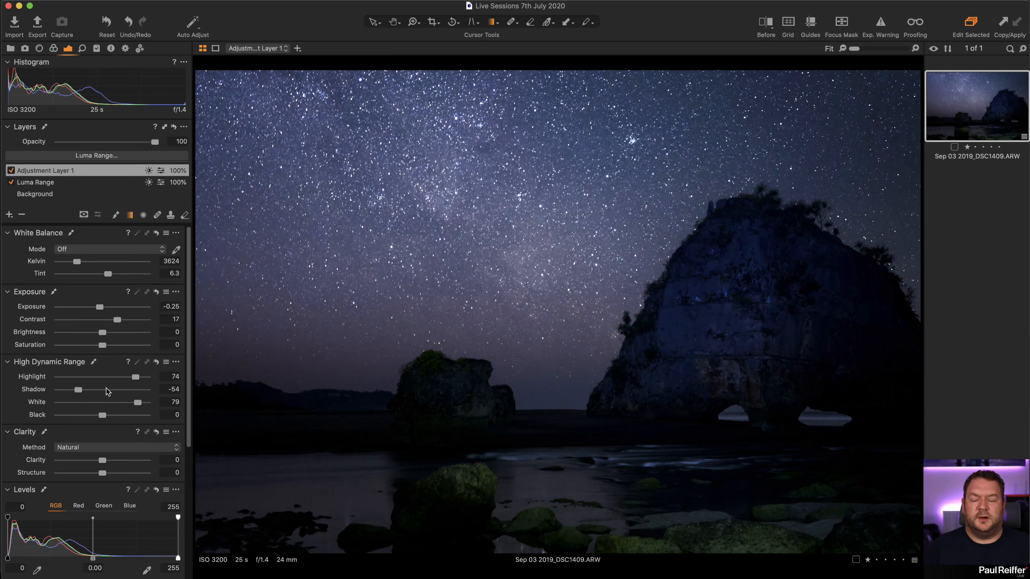
{"action": "left_click_drag", "start_coordinate": [119, 320], "coordinate": [97, 309]}
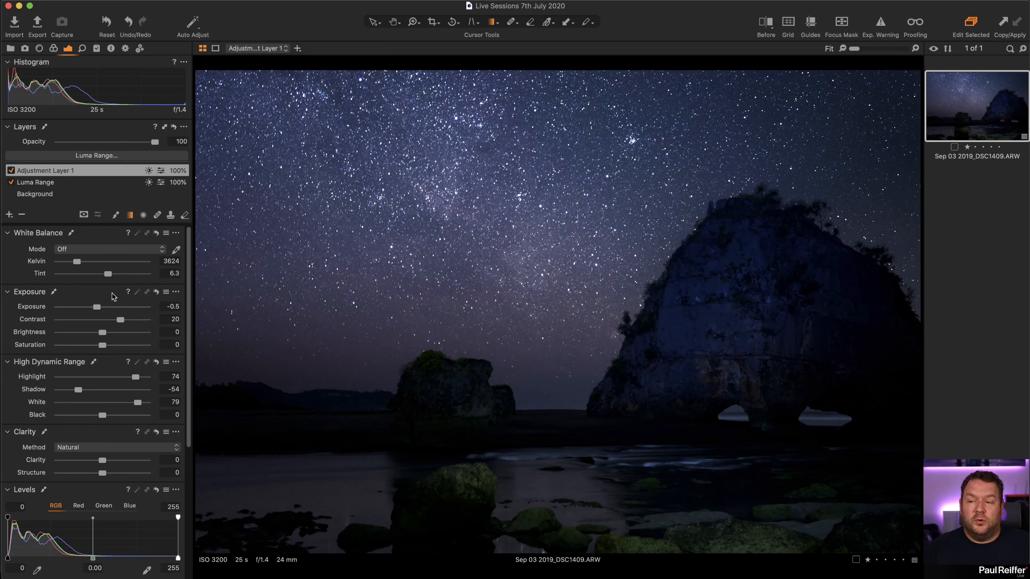
- Review the gradient layer's mask and its luma range settings without changing them
{"action": "key", "text": "m"}
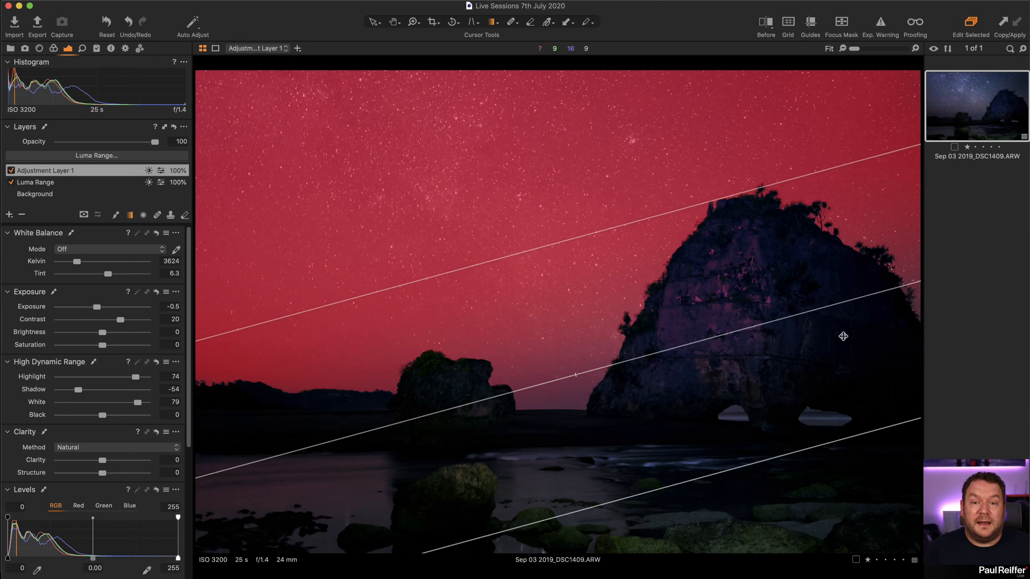
{"action": "left_click", "coordinate": [120, 157]}
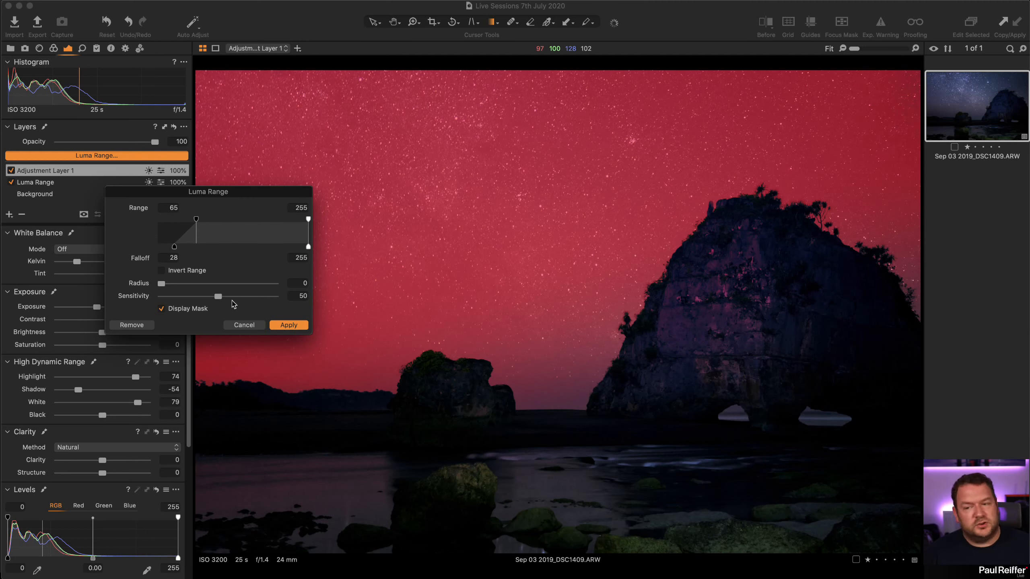
{"action": "left_click", "coordinate": [244, 325]}
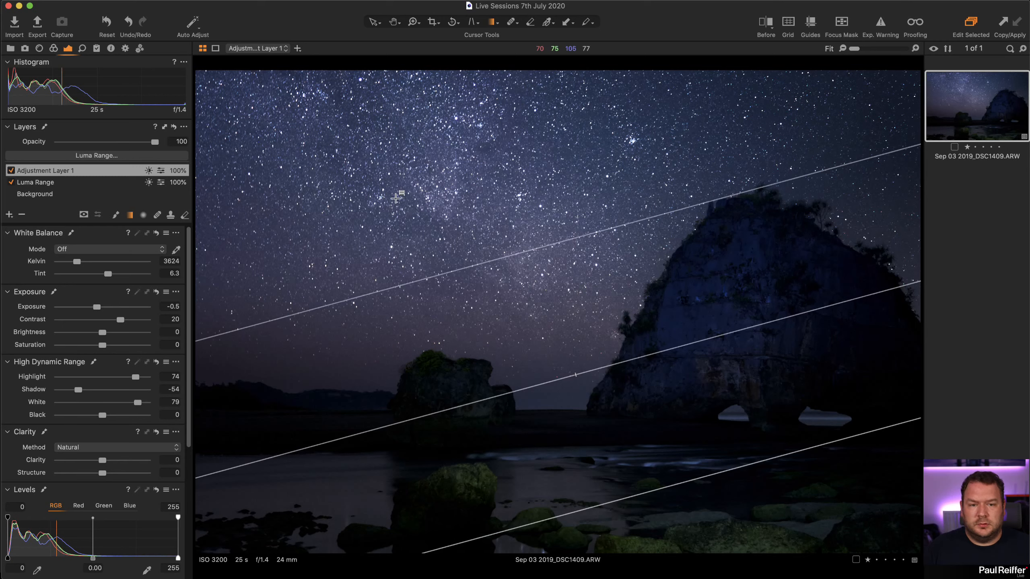
- Compare the night-sky photo before and after the edits with the split slider, and switch to the Pan tool
{"action": "key", "text": "y"}
{"action": "left_click_drag", "start_coordinate": [554, 302], "coordinate": [136, 379]}
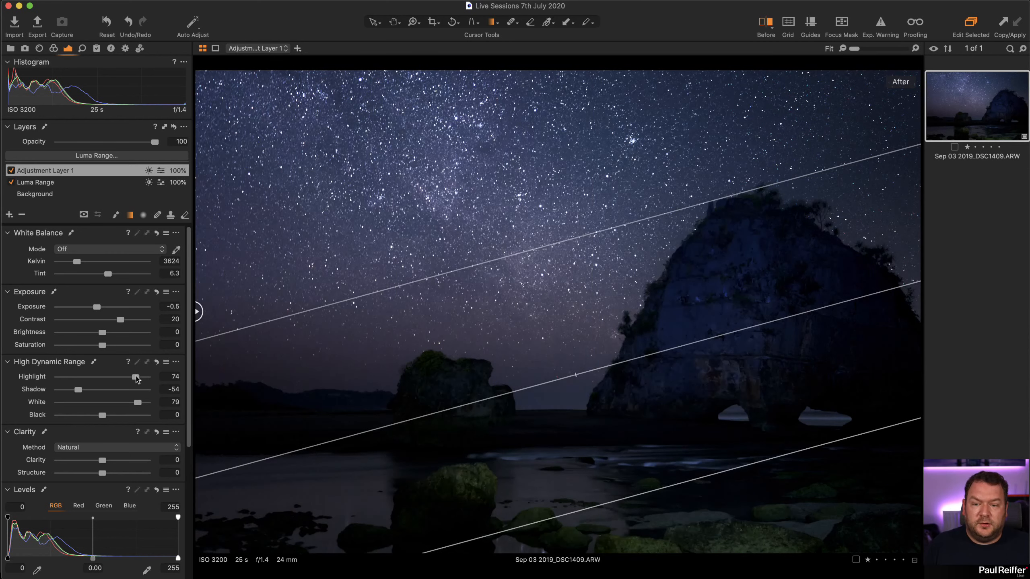
{"action": "left_click", "coordinate": [394, 21]}
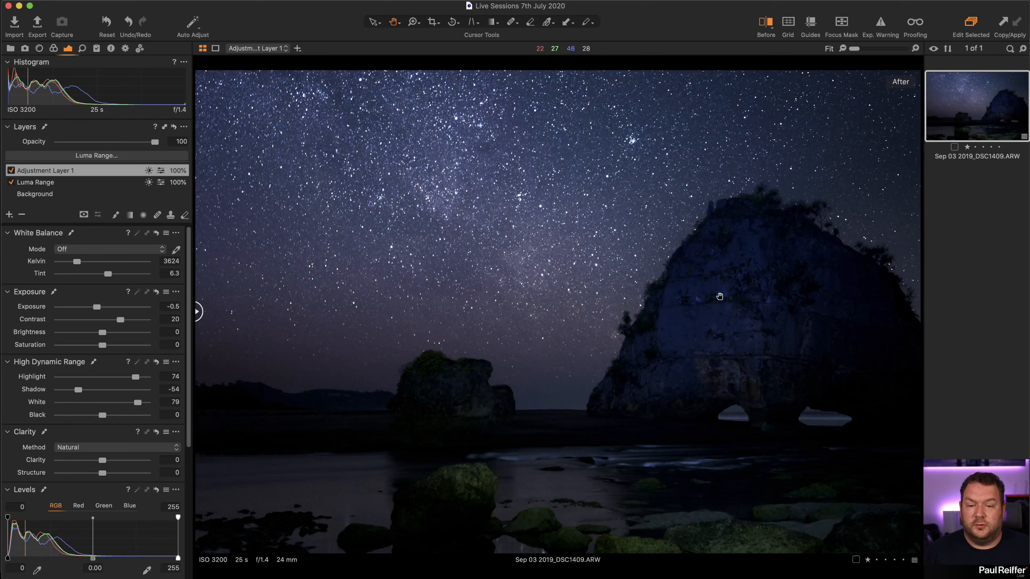
- On the Luma Range layer, set Exposure to 0.31, Contrast to -9 and Saturation to -60
{"action": "left_click", "coordinate": [47, 194]}
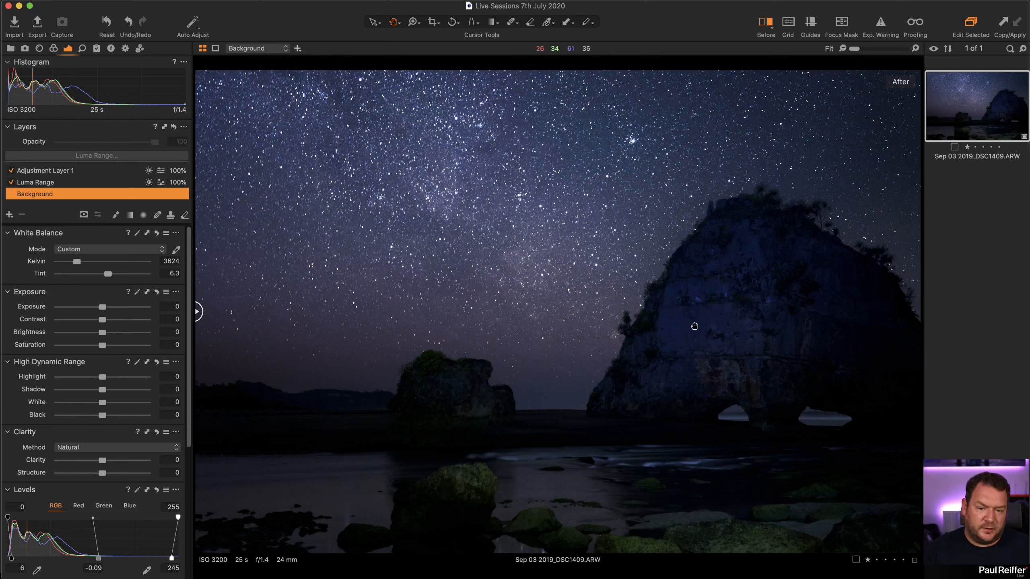
{"action": "left_click", "coordinate": [90, 183]}
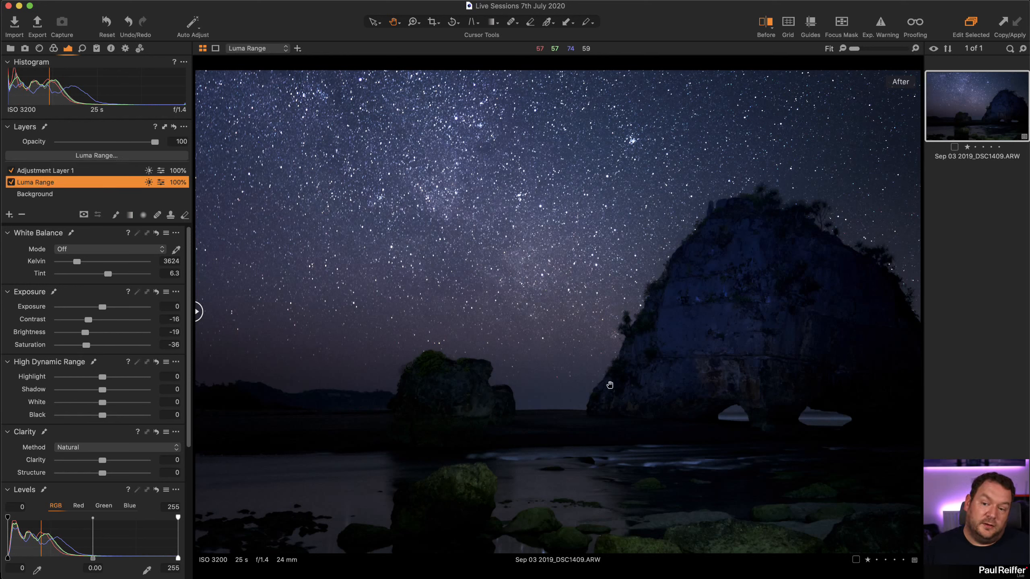
{"action": "left_click_drag", "start_coordinate": [103, 307], "coordinate": [106, 307]}
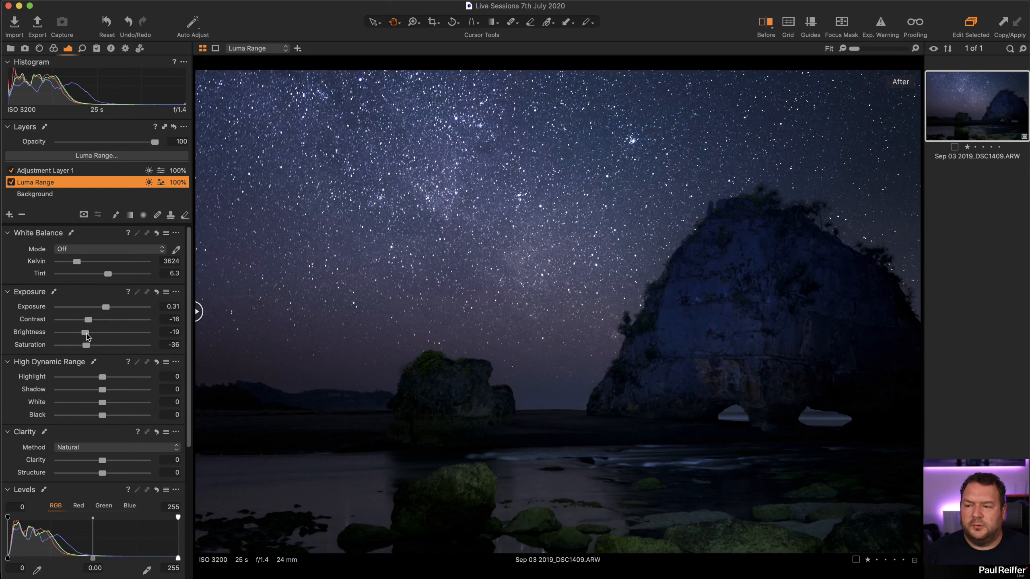
{"action": "left_click_drag", "start_coordinate": [86, 345], "coordinate": [76, 348]}
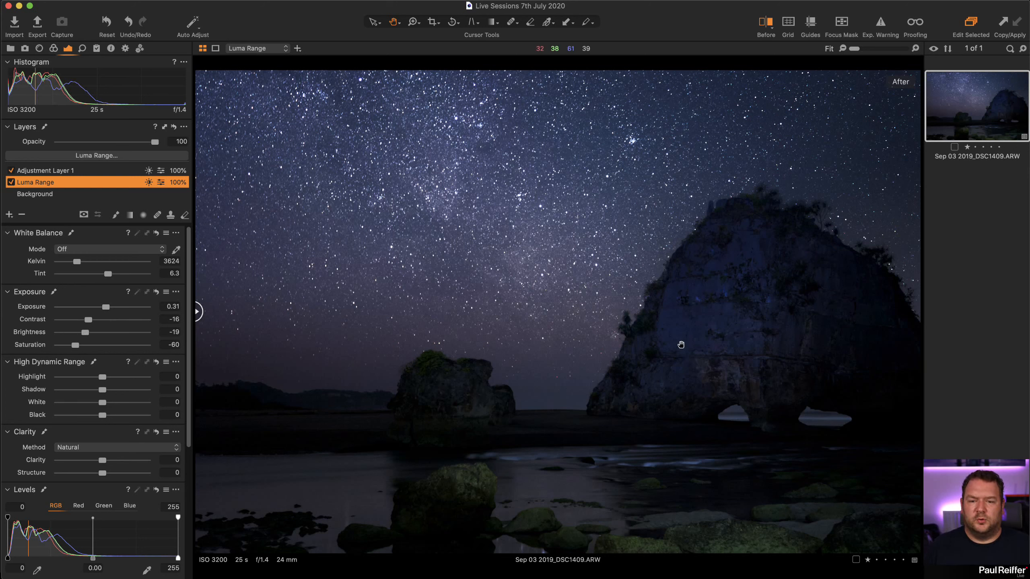
{"action": "left_click_drag", "start_coordinate": [88, 320], "coordinate": [96, 322]}
- Sweep the before/after split across the night-sky photo to review the complete edit
{"action": "left_click_drag", "start_coordinate": [198, 312], "coordinate": [555, 364]}
{"action": "left_click_drag", "start_coordinate": [407, 365], "coordinate": [1017, 385]}
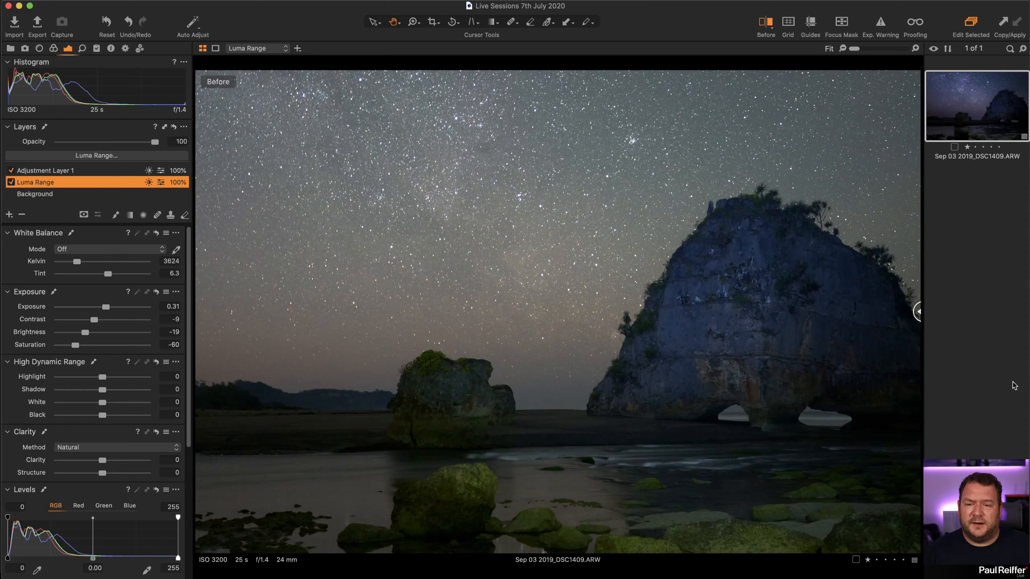
{"action": "left_click_drag", "start_coordinate": [1014, 385], "coordinate": [121, 396]}
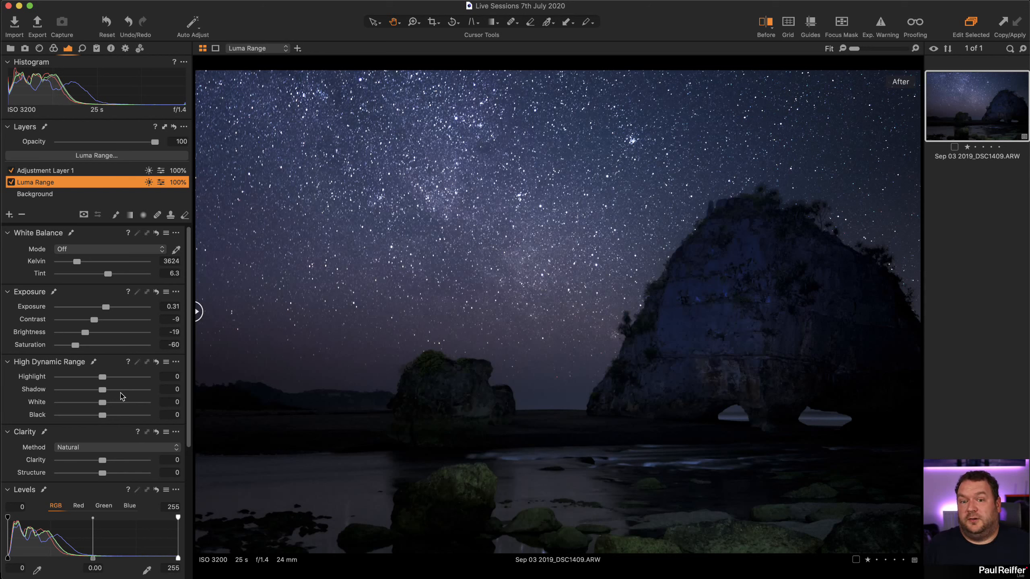
- Open the first user collection and compare its Milky Way photo before and after editing
{"action": "left_click", "coordinate": [11, 48]}
{"action": "left_click", "coordinate": [44, 144]}
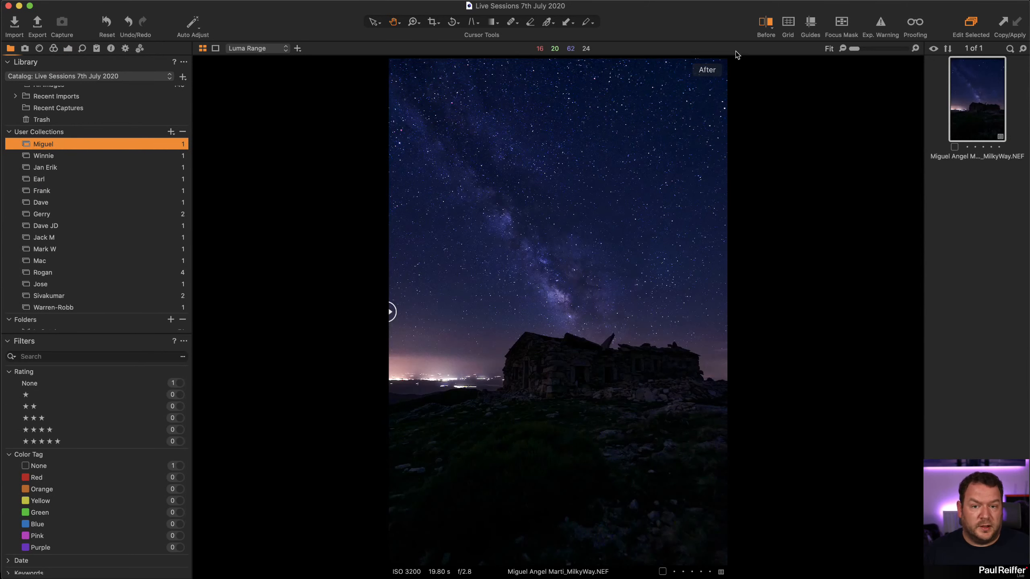
{"action": "left_click", "coordinate": [759, 28]}
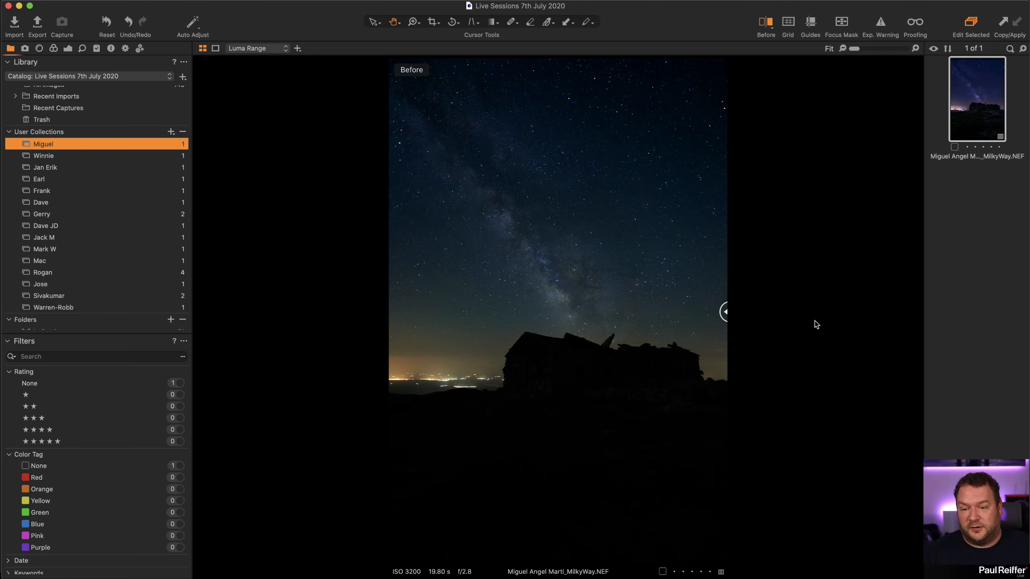
{"action": "left_click_drag", "start_coordinate": [723, 312], "coordinate": [267, 303]}
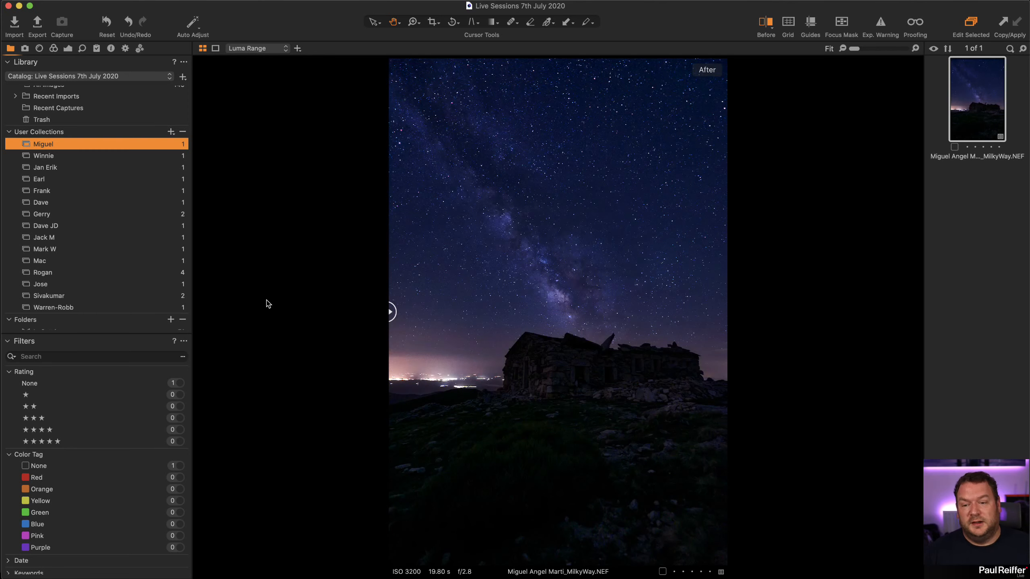
- Open the user collection containing the beach photo _DSC6761.NEF and turn off the before/after view
{"action": "left_click", "coordinate": [63, 155]}
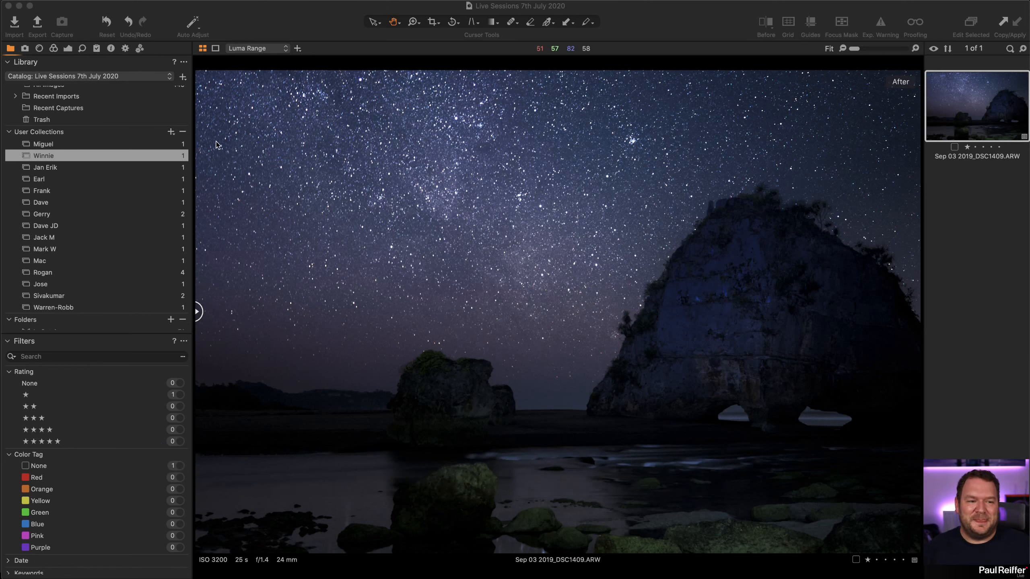
{"action": "left_click", "coordinate": [67, 167]}
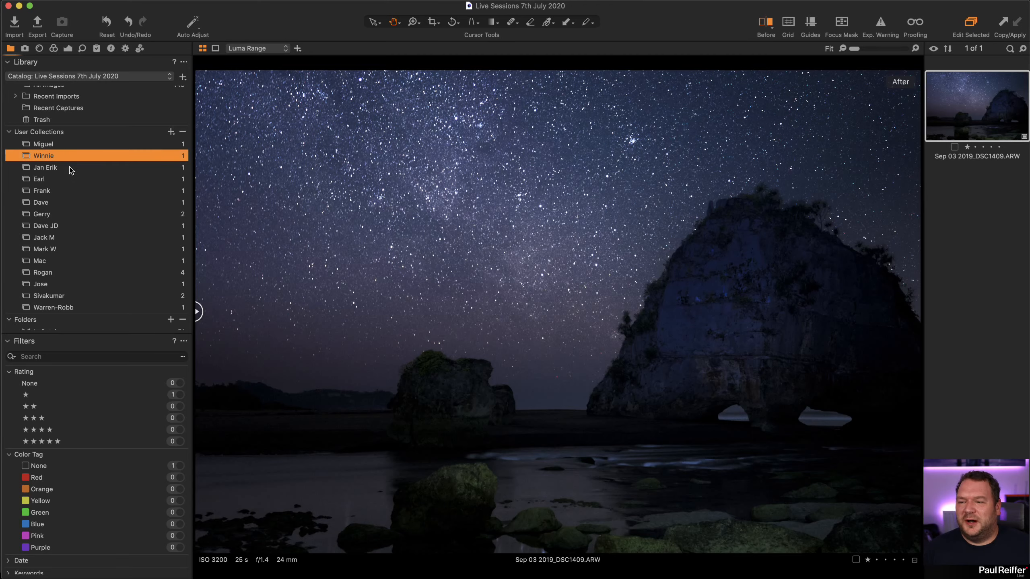
{"action": "left_click", "coordinate": [63, 168]}
{"action": "left_click", "coordinate": [759, 26]}
- Check the beach photo's lens correction settings, including the chromatic aberration options
{"action": "left_click", "coordinate": [41, 49]}
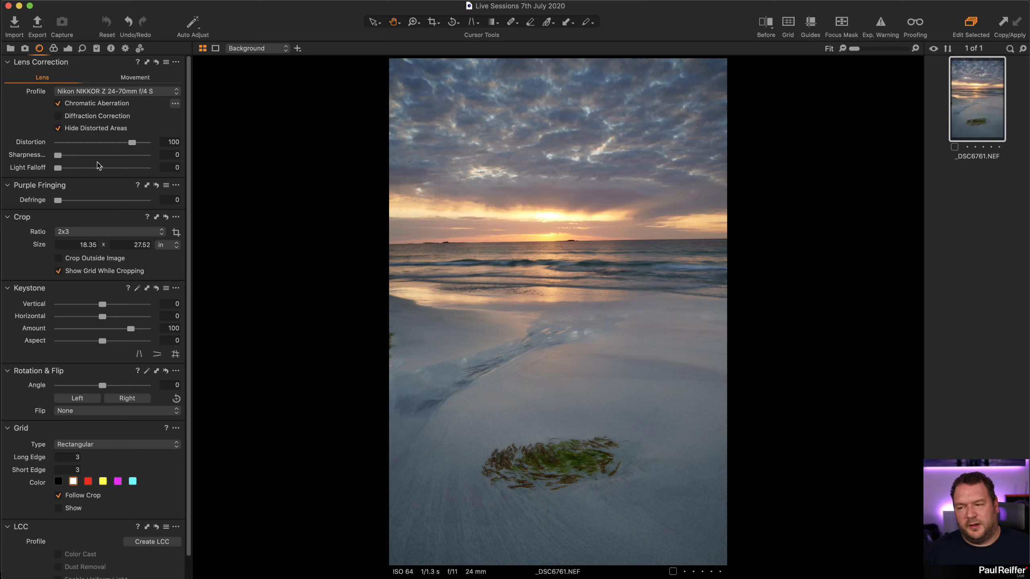
{"action": "left_click", "coordinate": [175, 103]}
{"action": "left_click", "coordinate": [204, 109]}
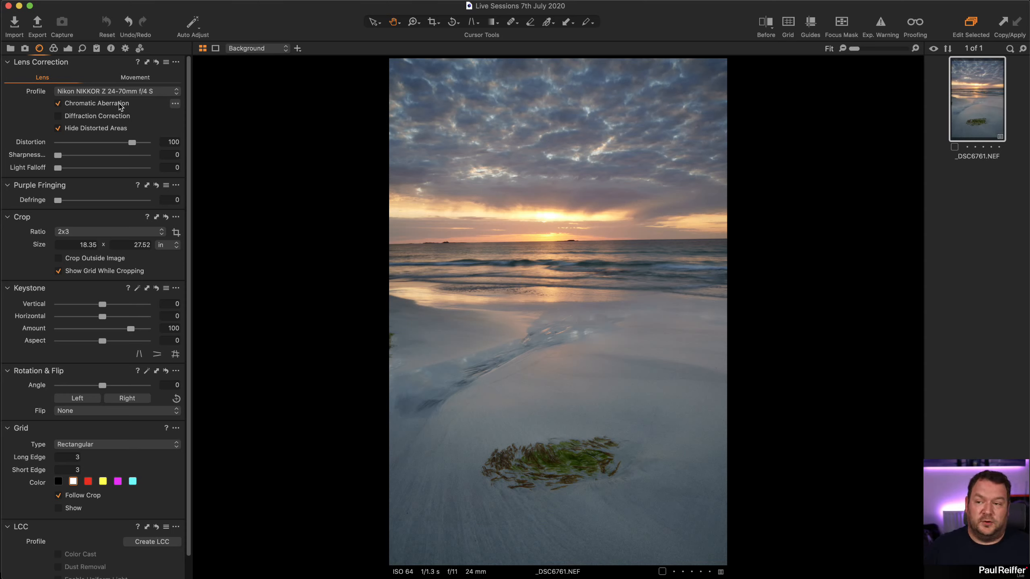
- Examine the highlights around the sun at 100% with Exposure at -4, and bring Exposure back to -0.09
{"action": "left_click", "coordinate": [67, 47]}
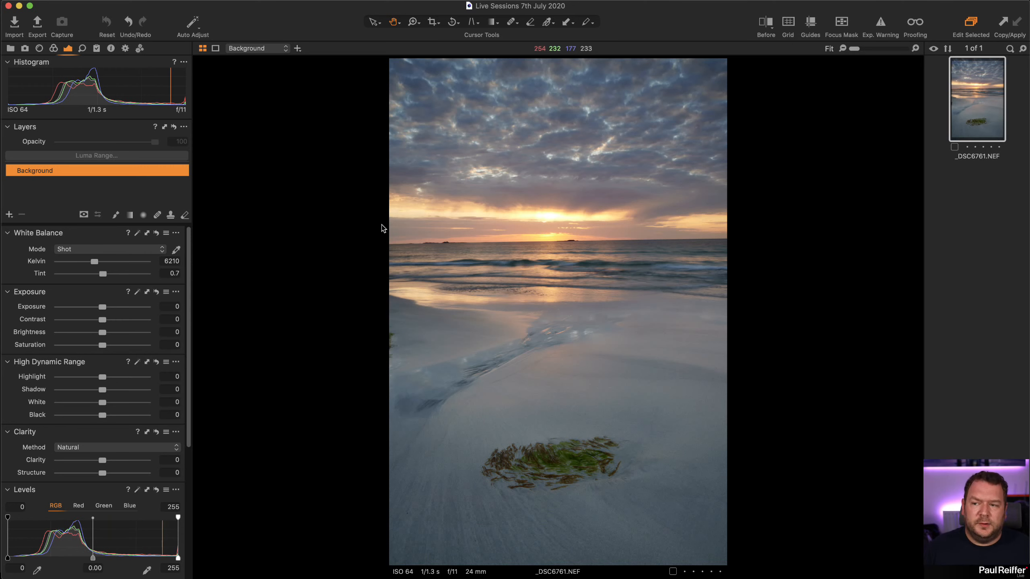
{"action": "left_click", "coordinate": [543, 222]}
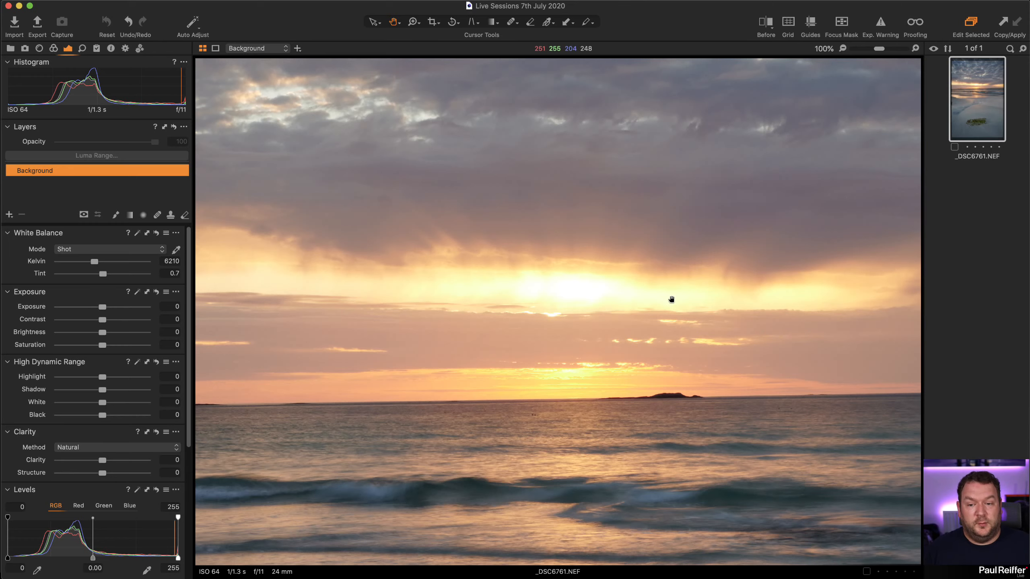
{"action": "left_click_drag", "start_coordinate": [102, 306], "coordinate": [57, 308]}
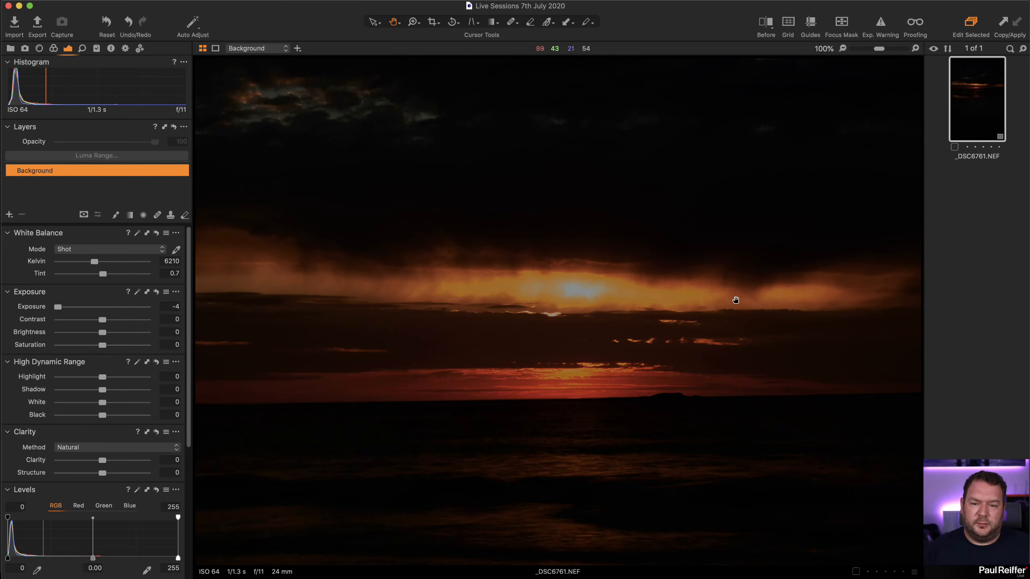
{"action": "left_click_drag", "start_coordinate": [57, 307], "coordinate": [101, 311]}
{"action": "double_click", "coordinate": [422, 319]}
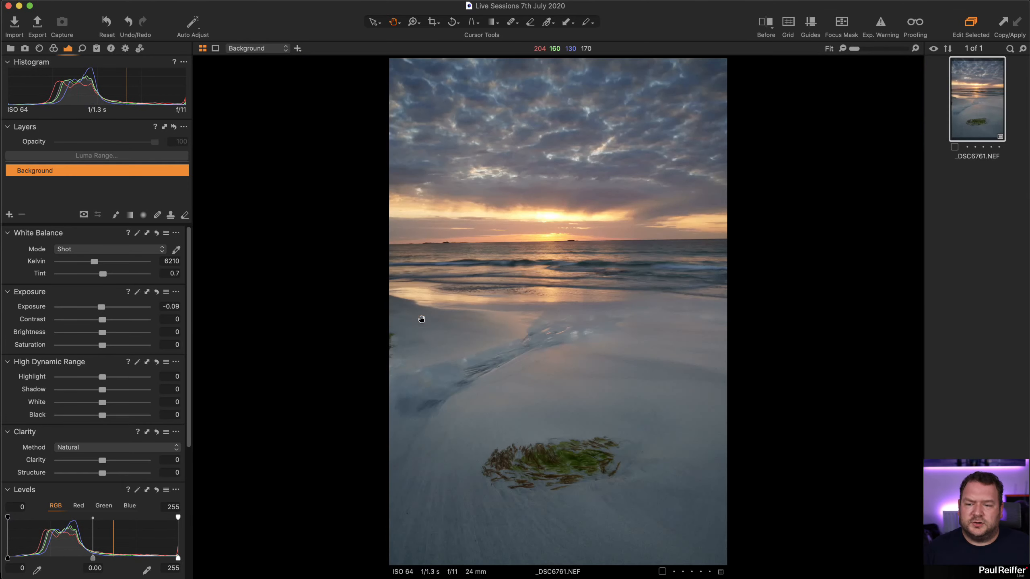
- Examine the shadow detail in the seaweed at 100% with Exposure at 1.74, and reset Exposure to 0
{"action": "double_click", "coordinate": [547, 480]}
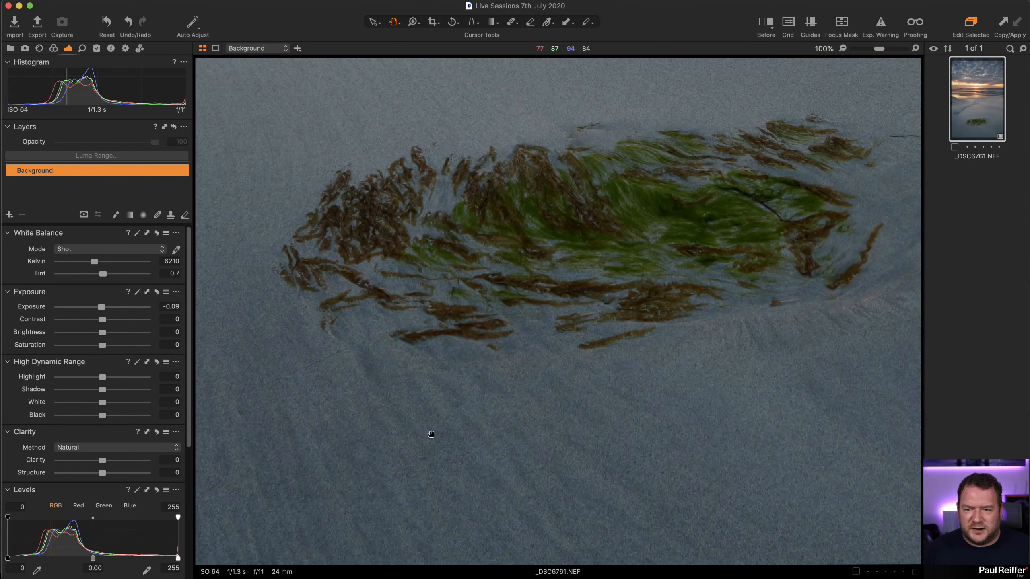
{"action": "left_click_drag", "start_coordinate": [101, 307], "coordinate": [121, 307]}
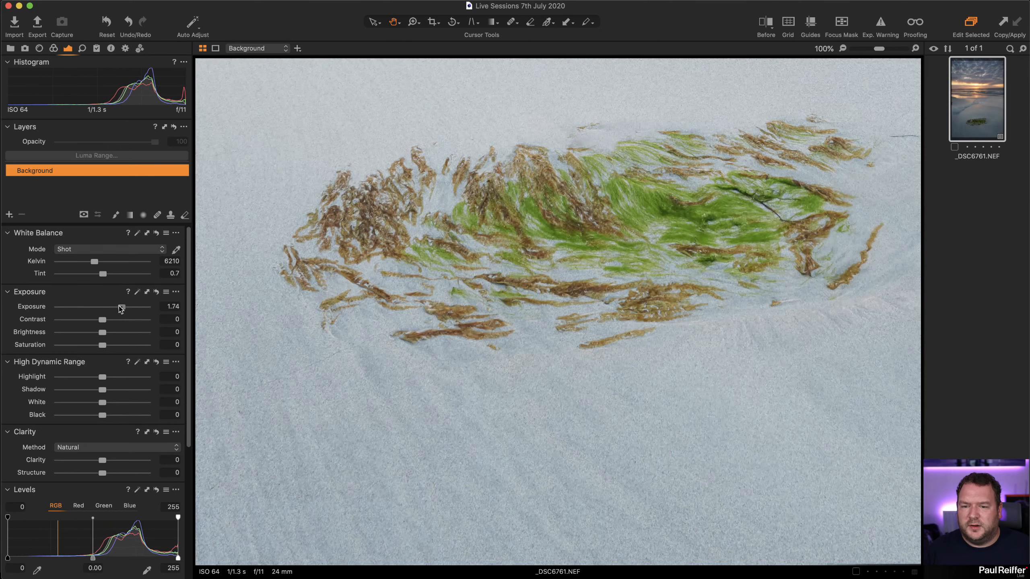
{"action": "double_click", "coordinate": [121, 307]}
{"action": "double_click", "coordinate": [405, 250]}
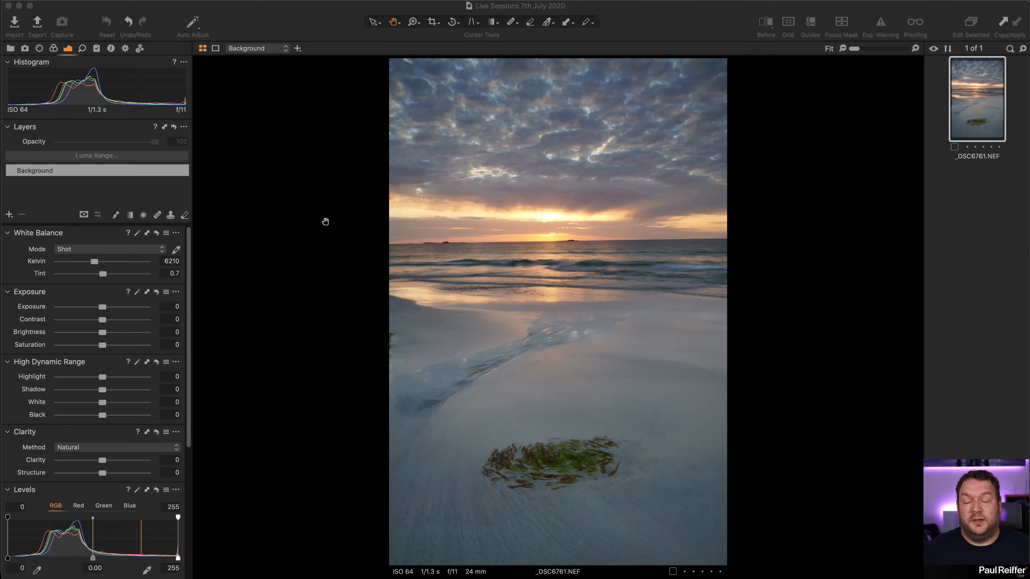
- Compare Highlight at -60 with White at -96 on the bright sky around the sun at 100%, and reset both
{"action": "left_click_drag", "start_coordinate": [103, 377], "coordinate": [83, 381]}
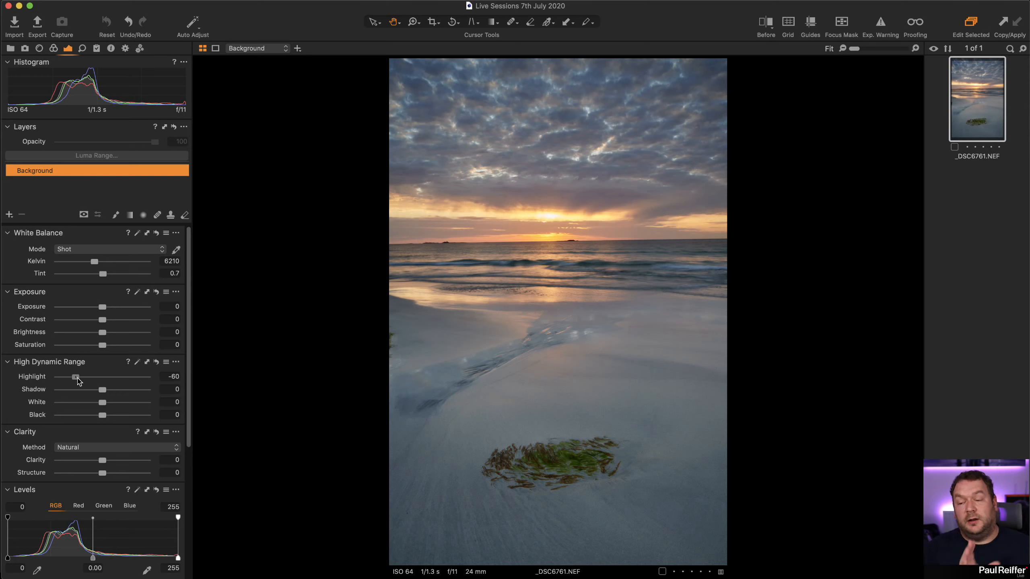
{"action": "left_click_drag", "start_coordinate": [79, 380], "coordinate": [60, 402]}
{"action": "double_click", "coordinate": [94, 377]}
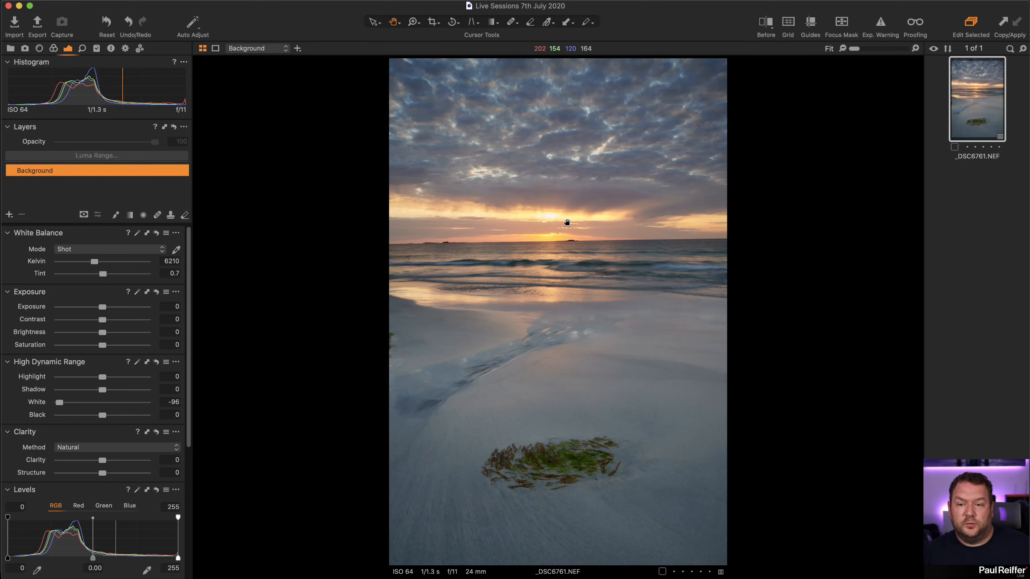
{"action": "double_click", "coordinate": [552, 216]}
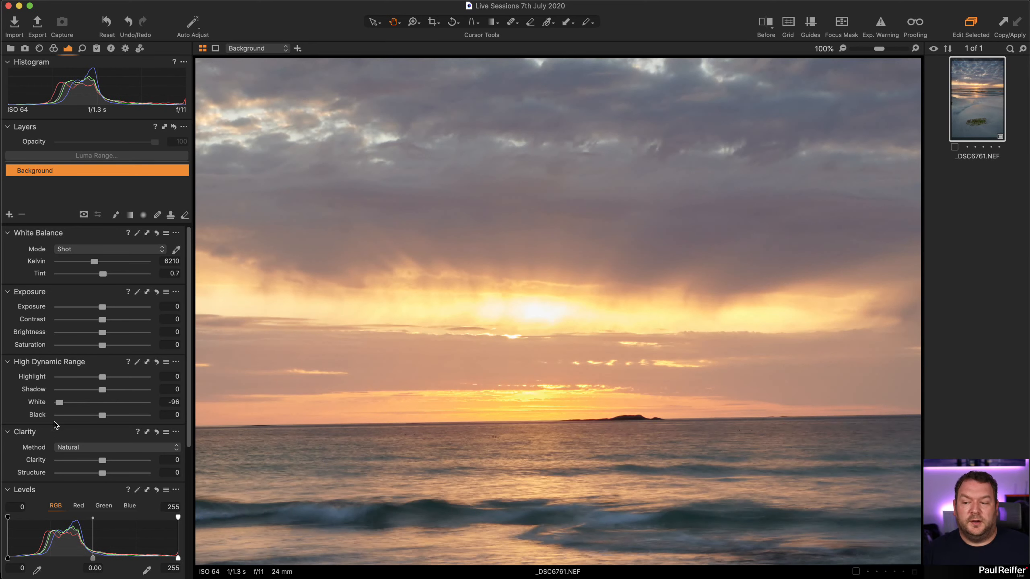
{"action": "left_click_drag", "start_coordinate": [60, 402], "coordinate": [48, 404]}
{"action": "double_click", "coordinate": [51, 403]}
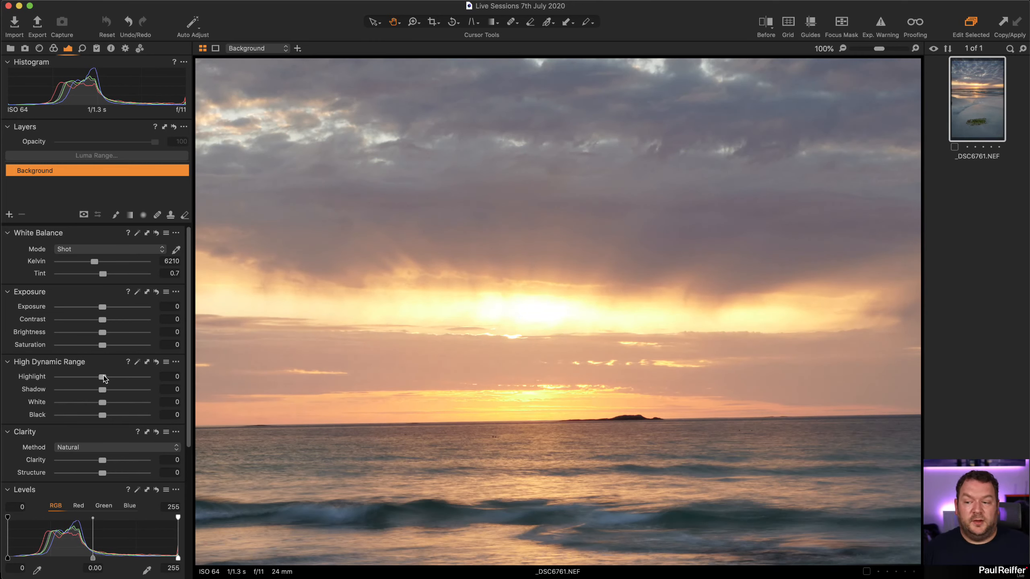
- Set Highlight to -56 and White to -62 on the Background layer to recover the sunset highlights
{"action": "left_click_drag", "start_coordinate": [104, 382], "coordinate": [77, 405]}
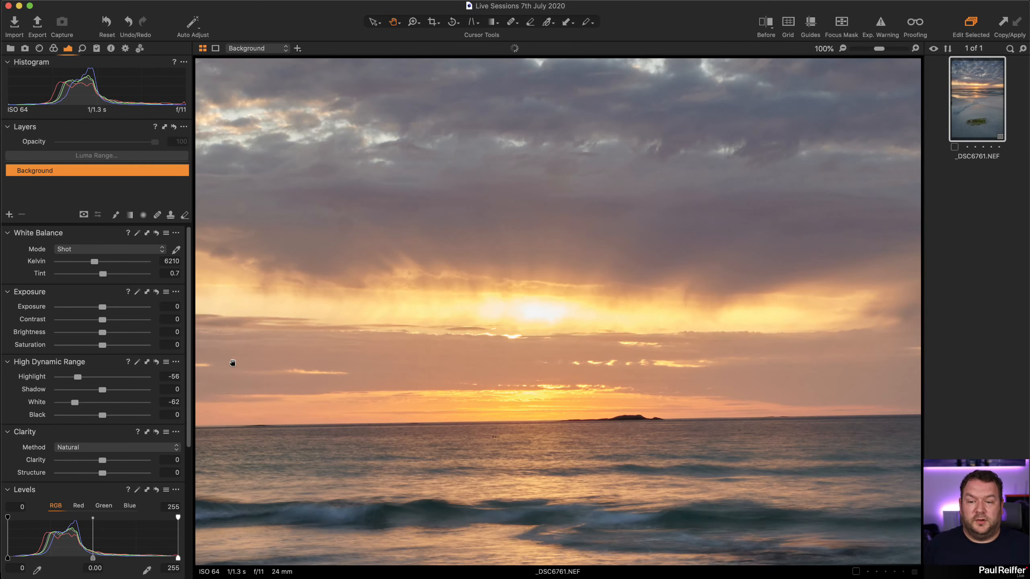
{"action": "key", "text": "super+0"}
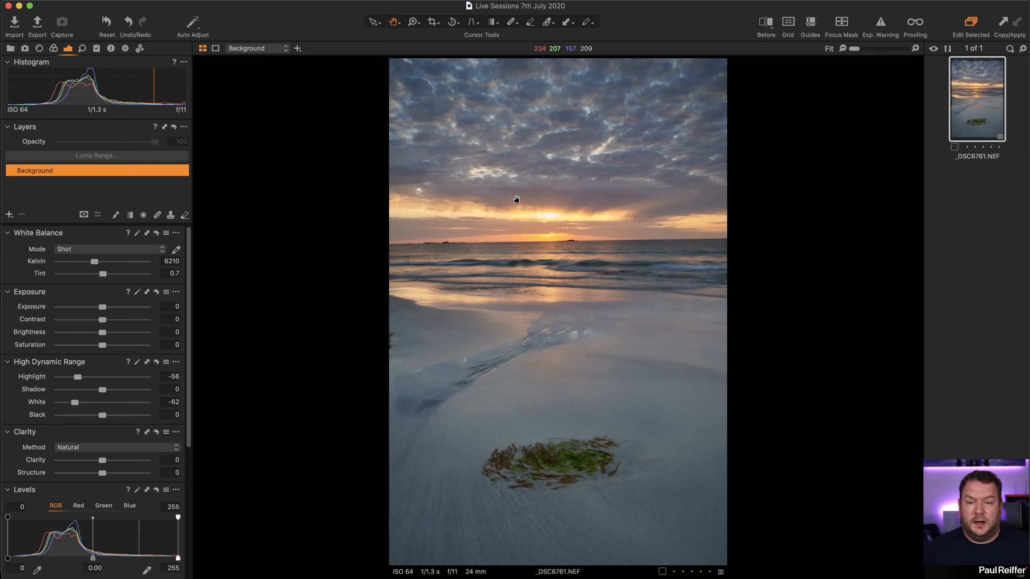
- Mark a spot in the dark cloud above the sun with Remove Spot, and switch to the Draw Healing Mask tool
{"action": "left_click", "coordinate": [548, 205]}
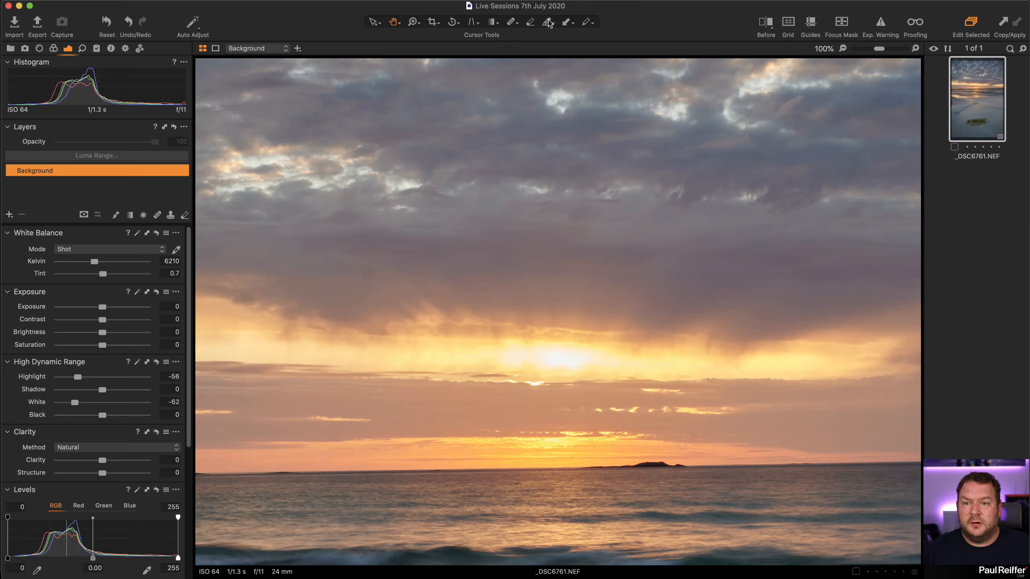
{"action": "left_click", "coordinate": [515, 26]}
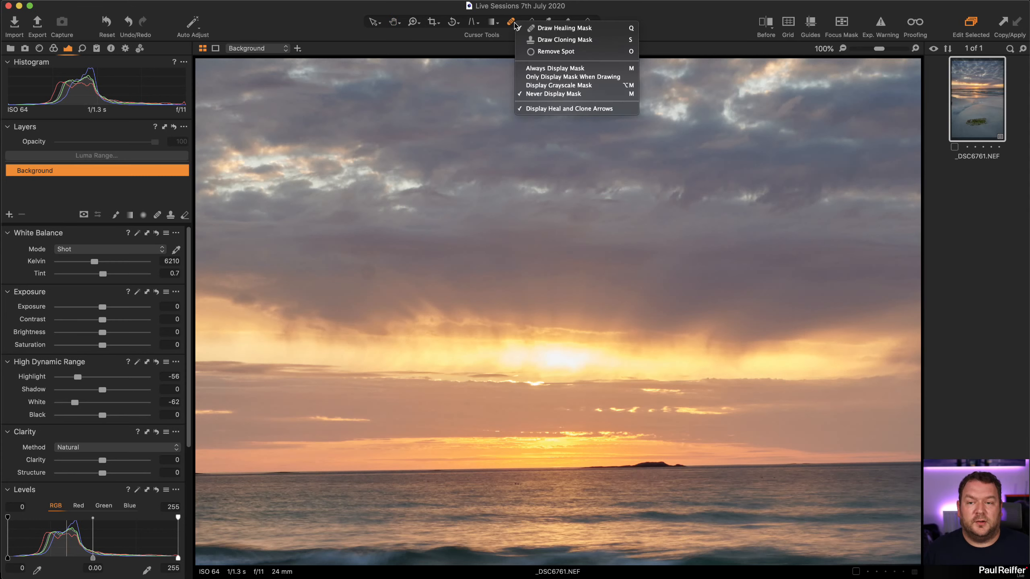
{"action": "left_click", "coordinate": [567, 51]}
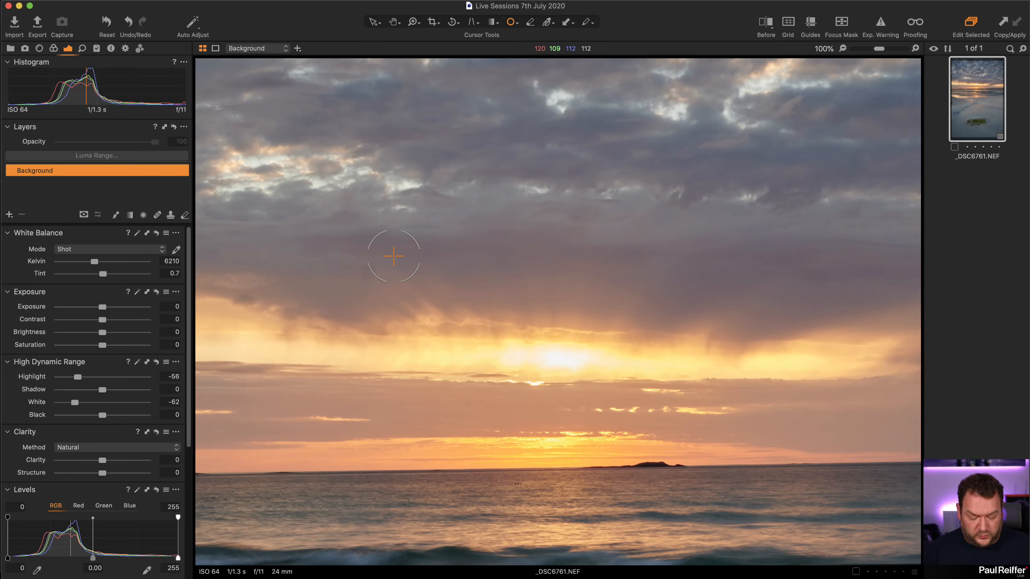
{"action": "left_click", "coordinate": [367, 272]}
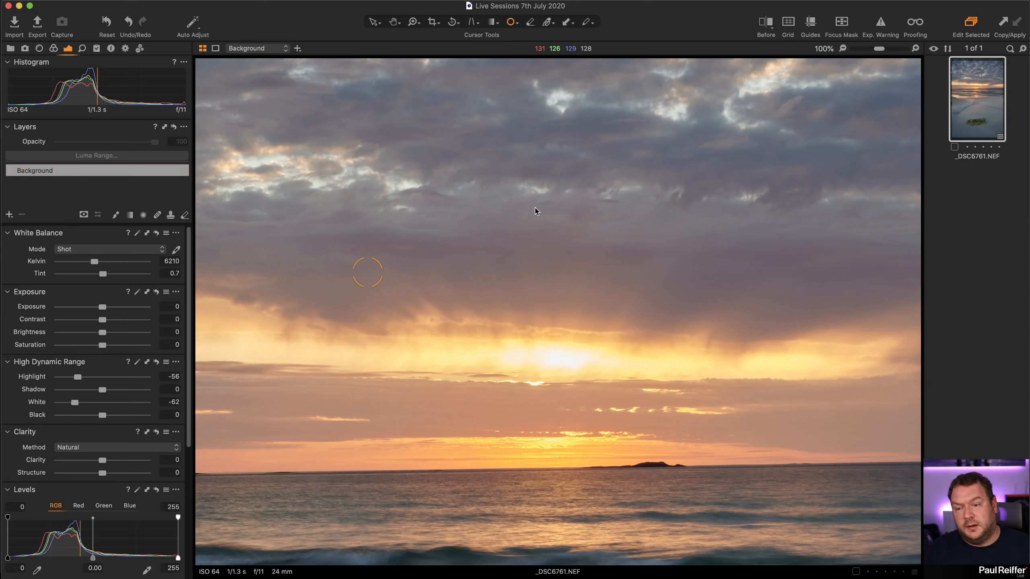
{"action": "left_click", "coordinate": [516, 23]}
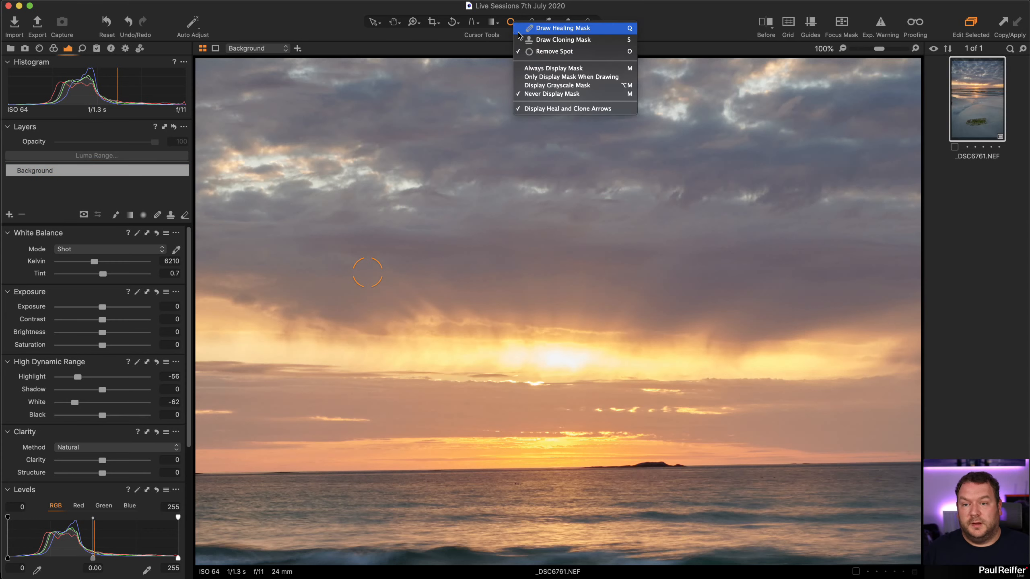
{"action": "left_click", "coordinate": [537, 28]}
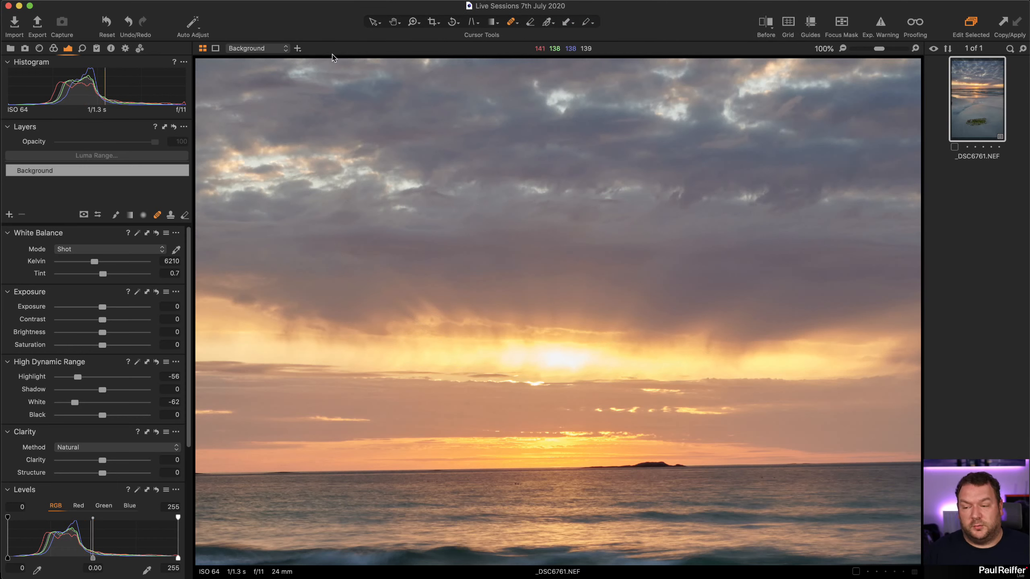
- Straighten the photo by drawing a level line along the full width of the sea horizon
{"action": "key", "text": "z"}
{"action": "left_click", "coordinate": [458, 228], "text": "alt"}
{"action": "left_click", "coordinate": [443, 227], "text": "alt"}
{"action": "left_click", "coordinate": [560, 231], "text": "alt"}
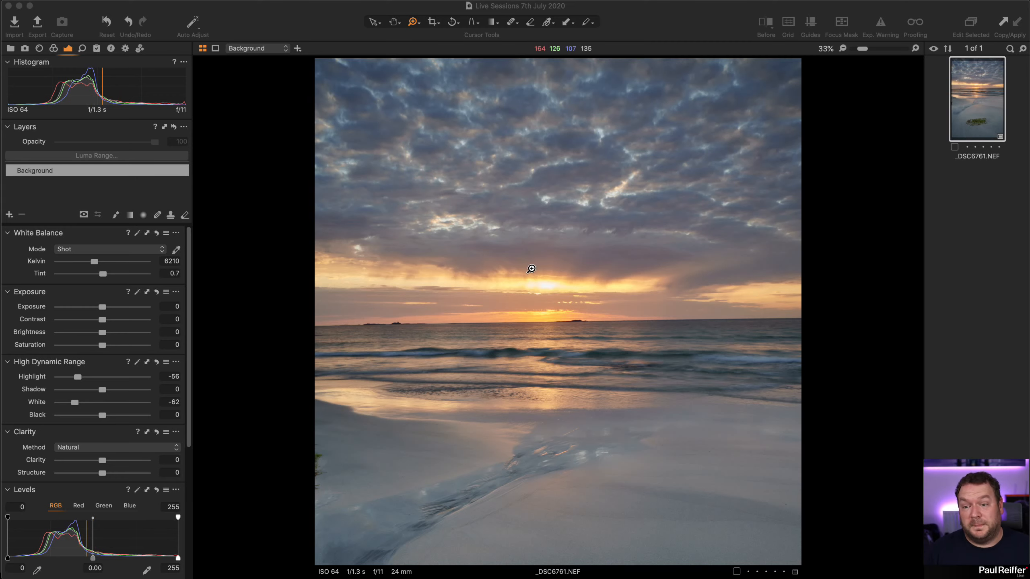
{"action": "scroll", "coordinate": [614, 320], "scroll_direction": "down", "scroll_amount": 2}
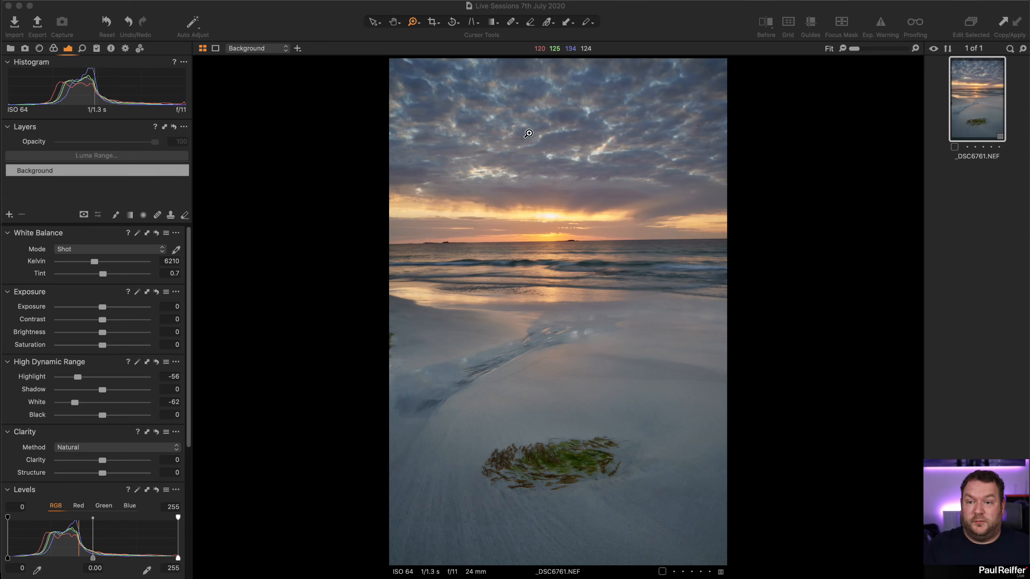
{"action": "left_click", "coordinate": [452, 24]}
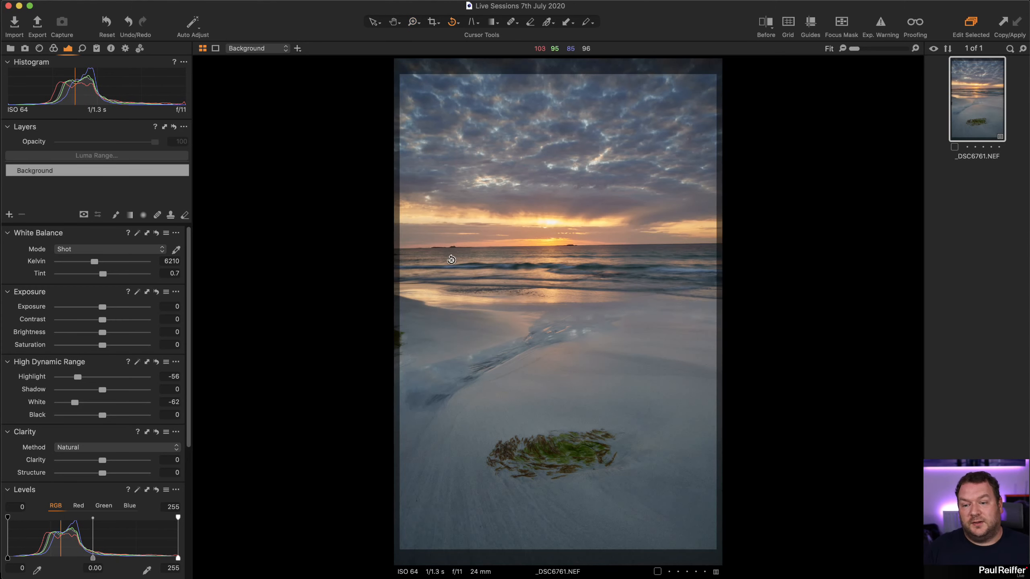
{"action": "left_click_drag", "start_coordinate": [395, 247], "coordinate": [726, 244]}
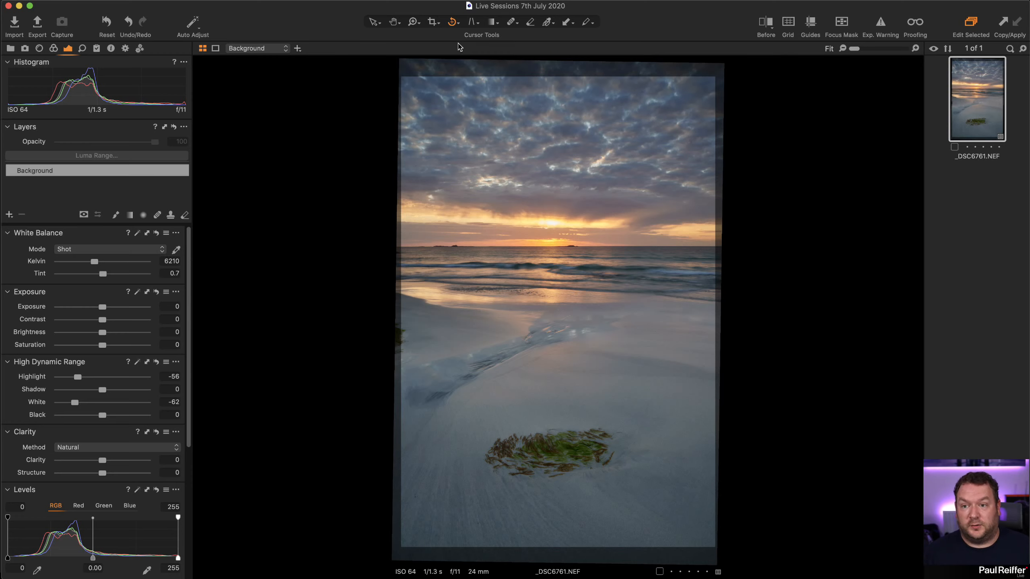
{"action": "left_click", "coordinate": [373, 22]}
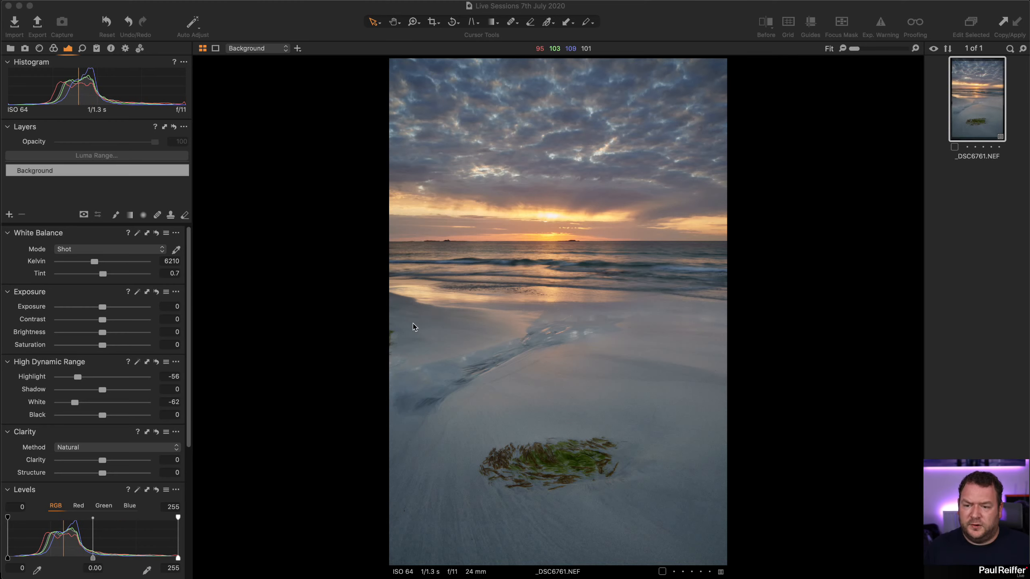
- Choose the healing brush for the seaweed fragments at the photo's left edge and reduce its size to 186
{"action": "left_click", "coordinate": [424, 313]}
{"action": "key", "text": "z"}
{"action": "left_click_drag", "start_coordinate": [424, 315], "coordinate": [355, 376]}
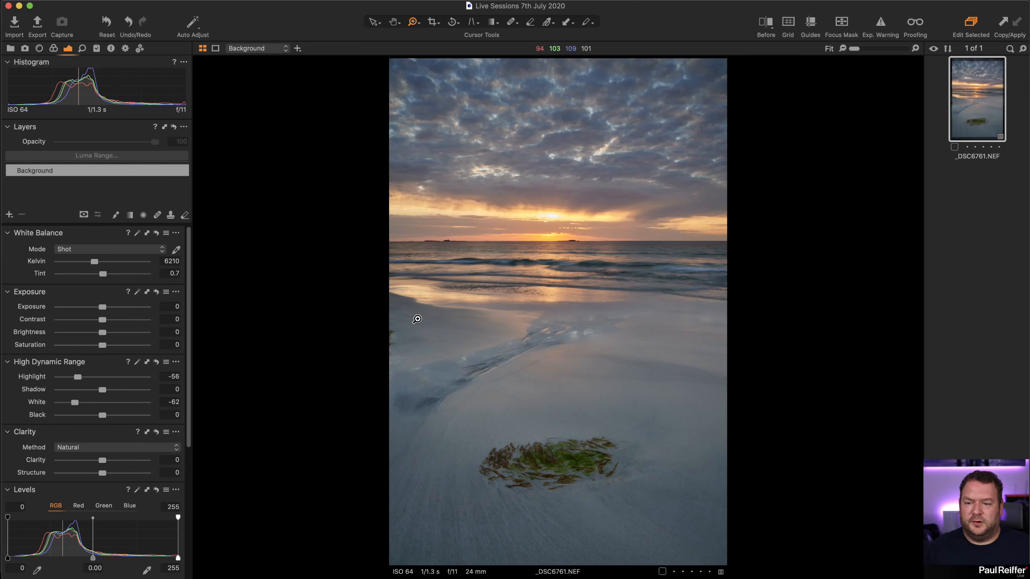
{"action": "left_click", "coordinate": [355, 362]}
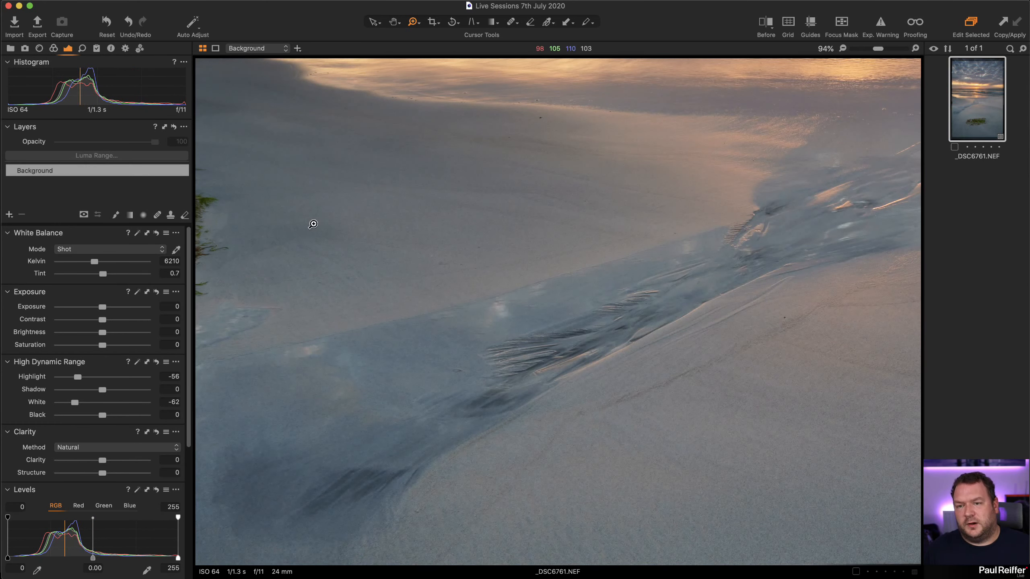
{"action": "left_click", "coordinate": [511, 22]}
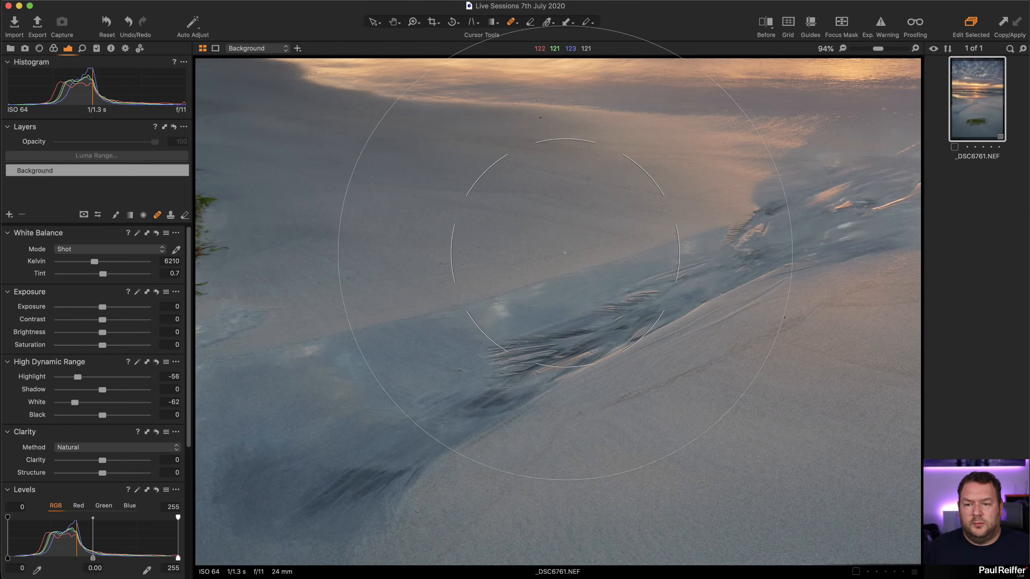
{"action": "right_click", "coordinate": [508, 271]}
{"action": "left_click_drag", "start_coordinate": [510, 269], "coordinate": [488, 235]}
{"action": "right_click", "coordinate": [459, 191]}
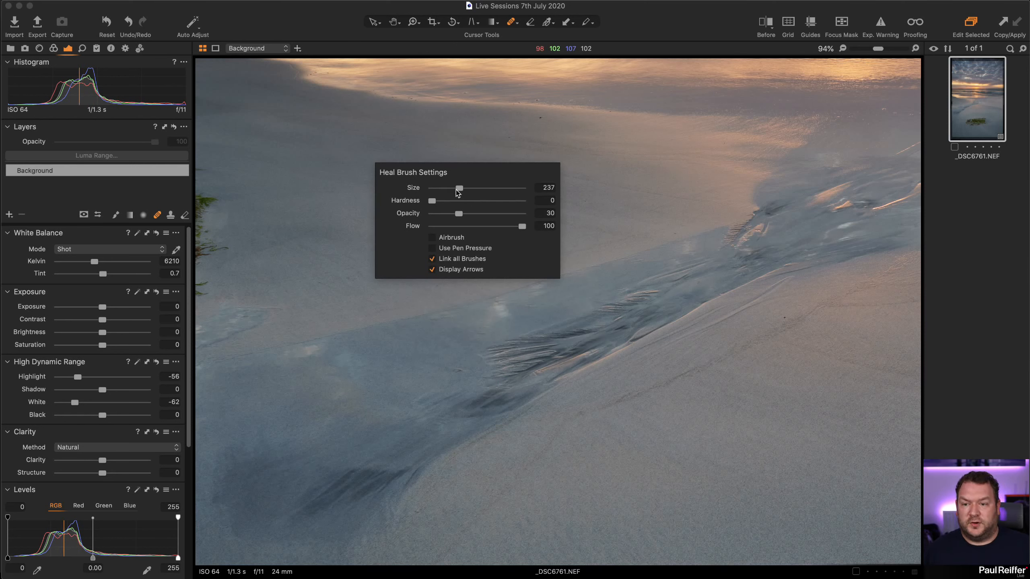
{"action": "key", "text": "["}
{"action": "key", "text": "]"}
{"action": "key", "text": "]"}
{"action": "key", "text": "]"}
{"action": "key", "text": "]"}
{"action": "key", "text": "]"}
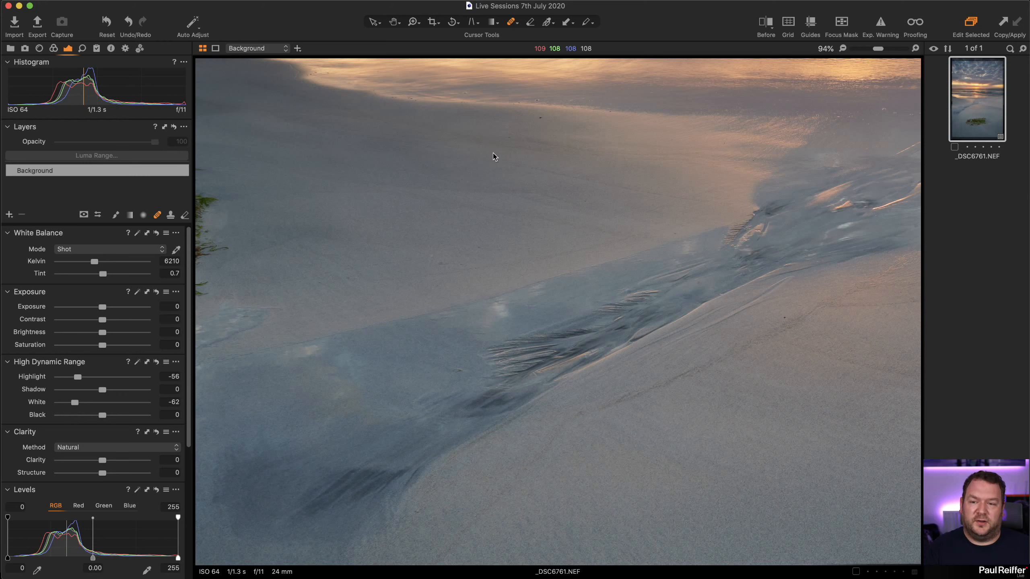
- Set the heal brush to a size of about 145 and an opacity of 100
{"action": "right_click", "coordinate": [505, 191]}
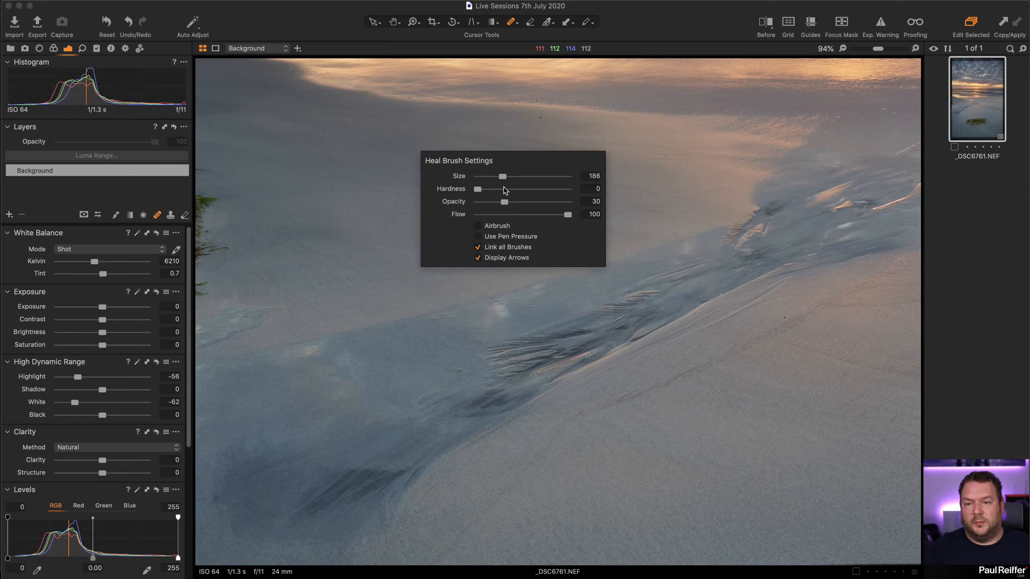
{"action": "mouse_move", "coordinate": [502, 179]}
{"action": "left_mouse_down"}
{"action": "mouse_move", "coordinate": [556, 201]}
{"action": "mouse_move", "coordinate": [596, 203]}
{"action": "left_mouse_up"}
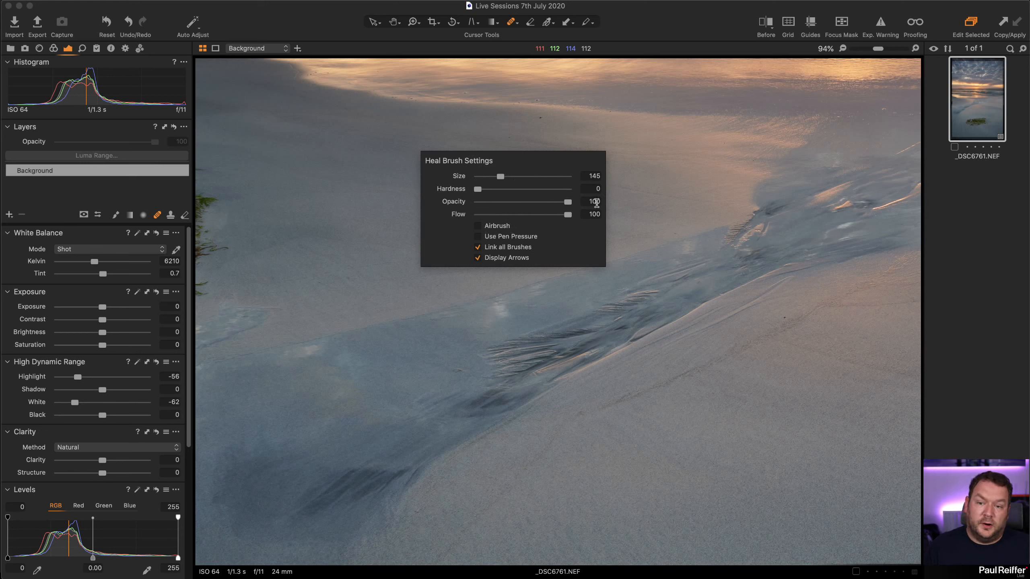
{"action": "left_click_drag", "start_coordinate": [500, 176], "coordinate": [499, 177]}
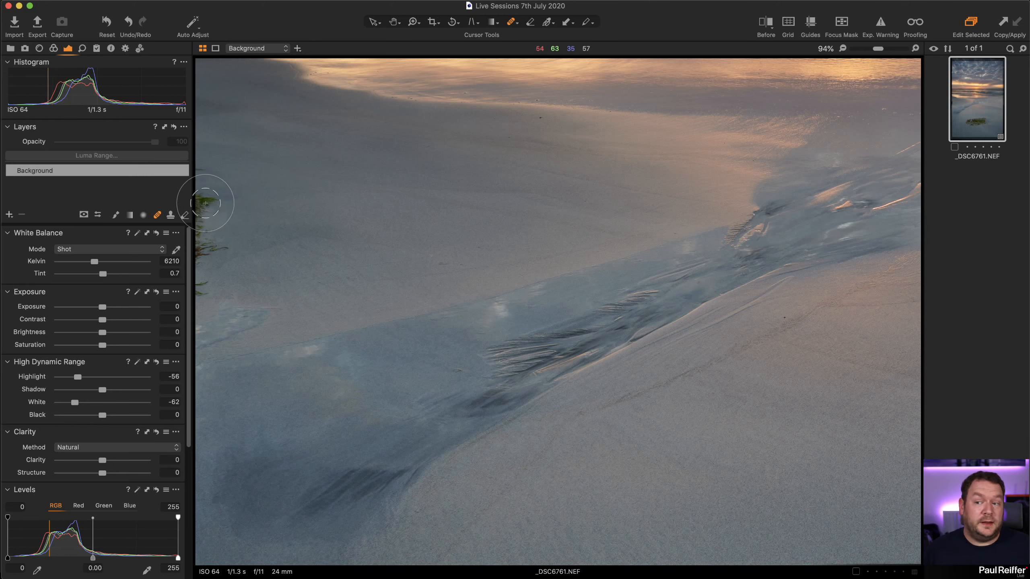
- Heal away the seaweed fragments at the photo's left edge, moving the sampling source onto the smooth sand nearby
{"action": "mouse_move", "coordinate": [203, 204]}
{"action": "left_mouse_down"}
{"action": "mouse_move", "coordinate": [198, 167]}
{"action": "mouse_move", "coordinate": [203, 245]}
{"action": "mouse_move", "coordinate": [220, 241]}
{"action": "mouse_move", "coordinate": [216, 202]}
{"action": "mouse_move", "coordinate": [196, 297]}
{"action": "mouse_move", "coordinate": [214, 271]}
{"action": "mouse_move", "coordinate": [202, 168]}
{"action": "mouse_move", "coordinate": [227, 218]}
{"action": "mouse_move", "coordinate": [226, 268]}
{"action": "mouse_move", "coordinate": [215, 285]}
{"action": "mouse_move", "coordinate": [202, 287]}
{"action": "mouse_move", "coordinate": [195, 227]}
{"action": "left_mouse_up"}
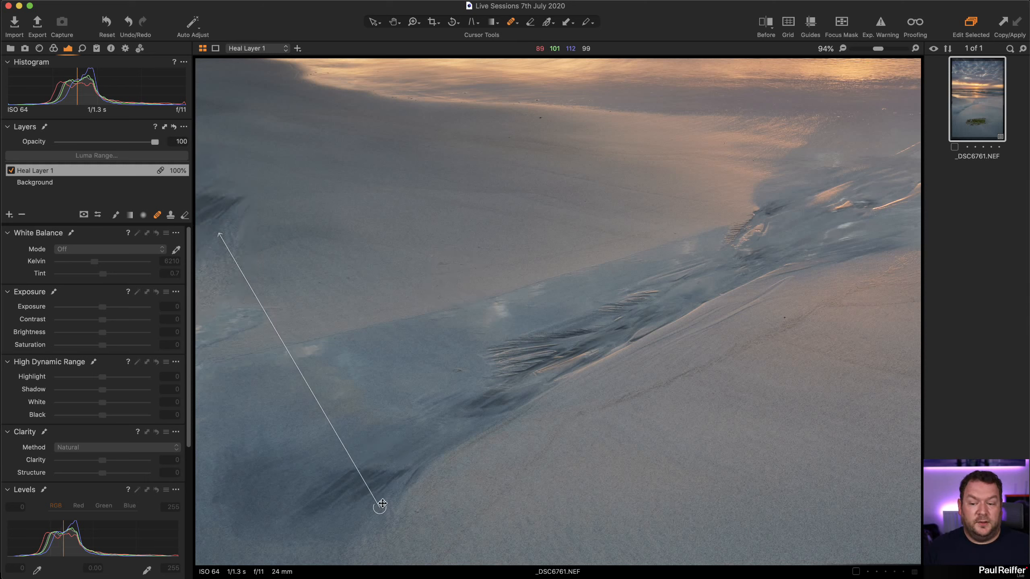
{"action": "left_click_drag", "start_coordinate": [382, 505], "coordinate": [431, 226]}
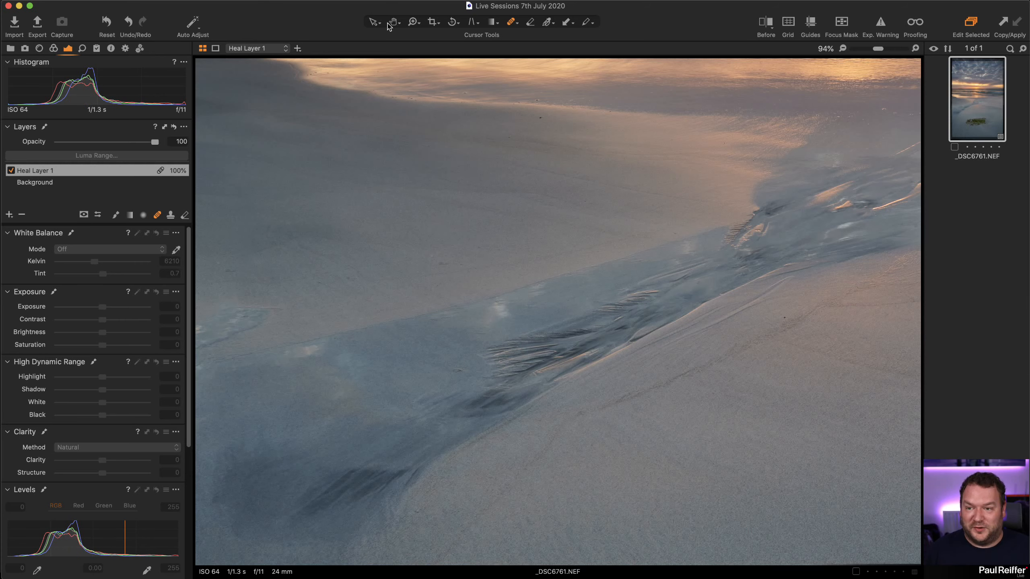
{"action": "double_click", "coordinate": [590, 230]}
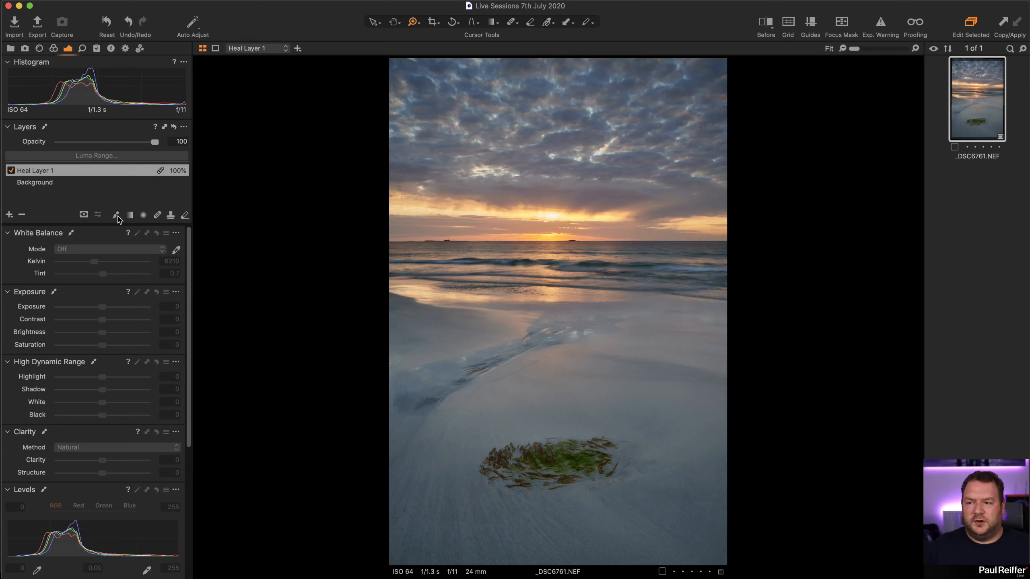
- Add a new adjustment layer and name it Leading Line
{"action": "left_click", "coordinate": [9, 215]}
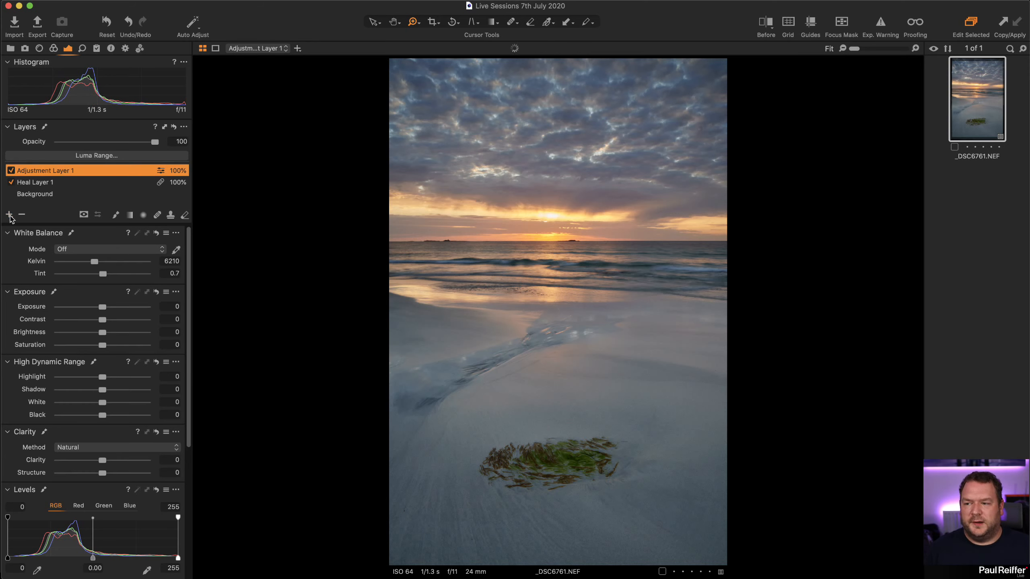
{"action": "double_click", "coordinate": [58, 174]}
{"action": "type", "text": "Leading Line"}
{"action": "key", "text": "Return"}
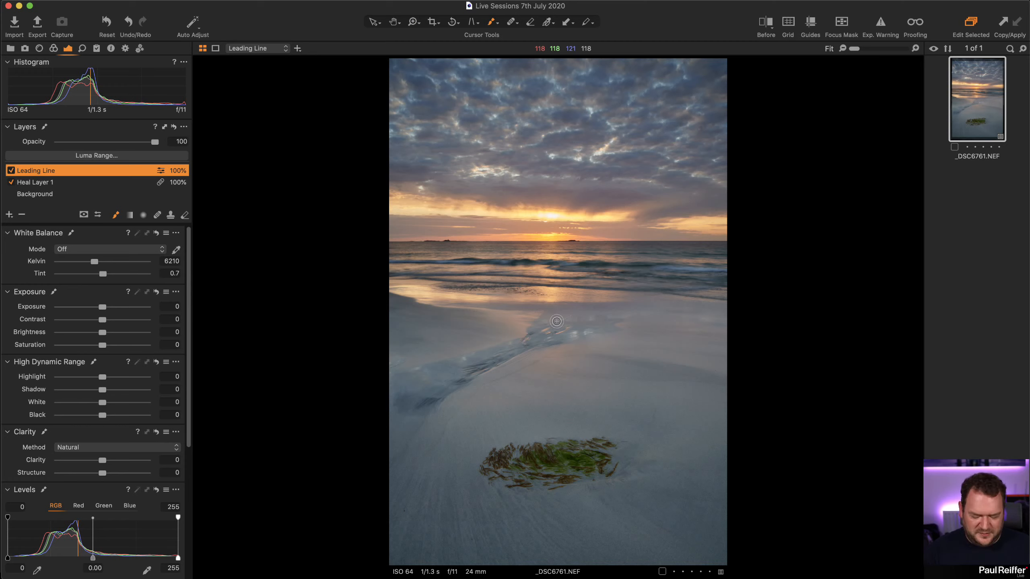
- Set the mask brush to size 547 and opacity 18, with hardness at 0
{"action": "right_click", "coordinate": [584, 303]}
{"action": "left_click_drag", "start_coordinate": [584, 302], "coordinate": [594, 302]}
{"action": "left_click_drag", "start_coordinate": [653, 327], "coordinate": [580, 327]}
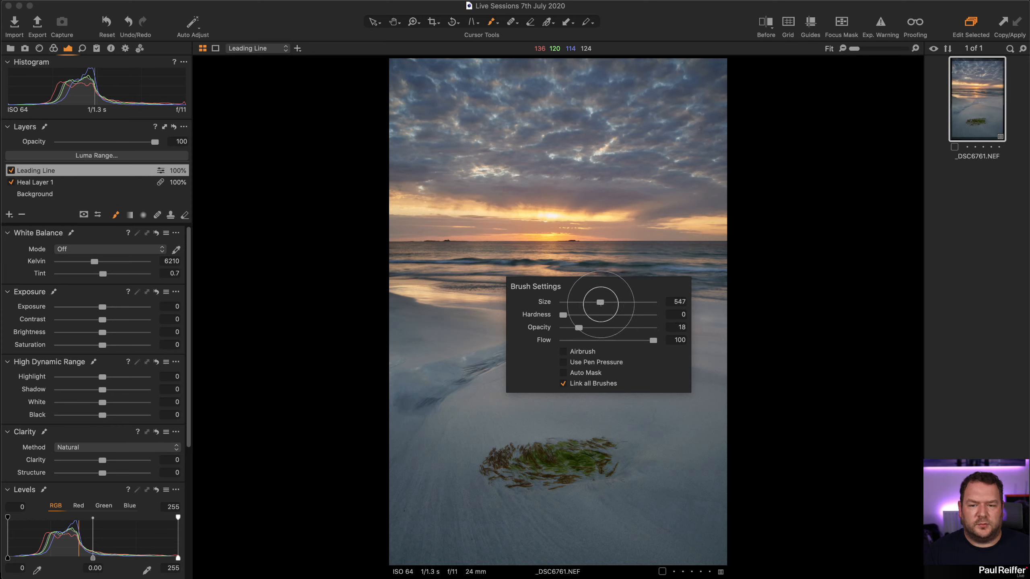
- Brush the Leading Line mask across the shoreline, along the water channel and down the sand left of the seaweed
{"action": "mouse_move", "coordinate": [395, 414]}
{"action": "left_mouse_down"}
{"action": "mouse_move", "coordinate": [588, 300]}
{"action": "mouse_move", "coordinate": [596, 306]}
{"action": "mouse_move", "coordinate": [584, 325]}
{"action": "mouse_move", "coordinate": [374, 427]}
{"action": "mouse_move", "coordinate": [390, 454]}
{"action": "mouse_move", "coordinate": [566, 321]}
{"action": "mouse_move", "coordinate": [460, 380]}
{"action": "mouse_move", "coordinate": [567, 321]}
{"action": "mouse_move", "coordinate": [409, 432]}
{"action": "mouse_move", "coordinate": [586, 309]}
{"action": "mouse_move", "coordinate": [371, 441]}
{"action": "mouse_move", "coordinate": [589, 311]}
{"action": "mouse_move", "coordinate": [490, 285]}
{"action": "mouse_move", "coordinate": [785, 283]}
{"action": "left_mouse_up"}
{"action": "mouse_move", "coordinate": [392, 278]}
{"action": "left_mouse_down"}
{"action": "mouse_move", "coordinate": [514, 303]}
{"action": "mouse_move", "coordinate": [767, 290]}
{"action": "mouse_move", "coordinate": [451, 278]}
{"action": "mouse_move", "coordinate": [821, 298]}
{"action": "left_mouse_up"}
{"action": "mouse_move", "coordinate": [409, 441]}
{"action": "left_mouse_down"}
{"action": "mouse_move", "coordinate": [482, 514]}
{"action": "mouse_move", "coordinate": [394, 420]}
{"action": "mouse_move", "coordinate": [508, 577]}
{"action": "mouse_move", "coordinate": [573, 556]}
{"action": "left_mouse_up"}
{"action": "mouse_move", "coordinate": [433, 460]}
{"action": "left_mouse_down"}
{"action": "mouse_move", "coordinate": [420, 473]}
{"action": "mouse_move", "coordinate": [428, 576]}
{"action": "left_mouse_up"}
{"action": "mouse_move", "coordinate": [469, 400]}
{"action": "left_mouse_down"}
{"action": "mouse_move", "coordinate": [444, 453]}
{"action": "mouse_move", "coordinate": [590, 577]}
{"action": "left_mouse_up"}
{"action": "left_click_drag", "start_coordinate": [419, 451], "coordinate": [433, 498]}
{"action": "left_click_drag", "start_coordinate": [407, 423], "coordinate": [436, 572]}
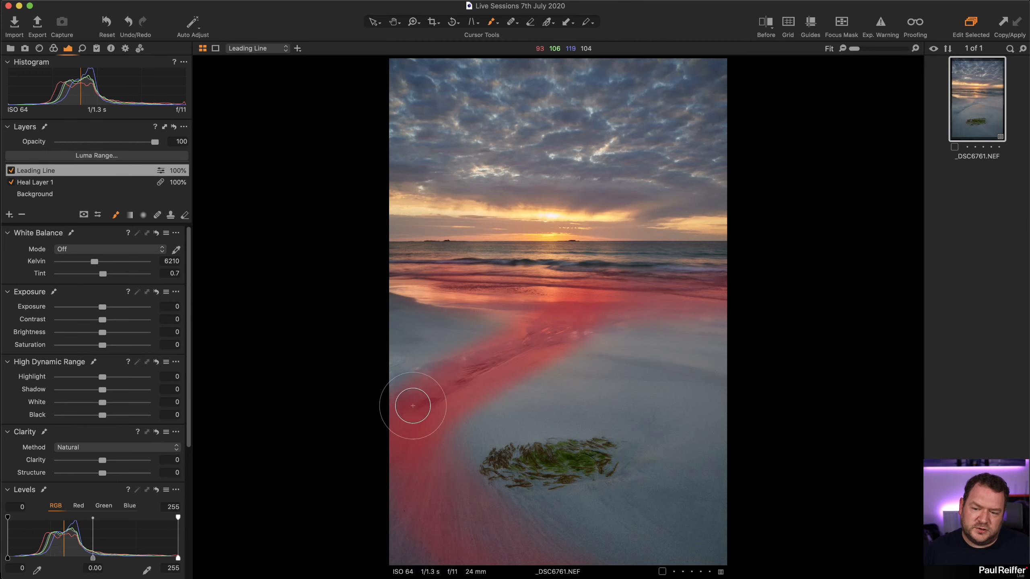
{"action": "left_click_drag", "start_coordinate": [479, 400], "coordinate": [469, 502]}
- Build up the Leading Line mask with more strokes along the water channel and the wet sand at the shoreline
{"action": "right_click", "coordinate": [504, 394]}
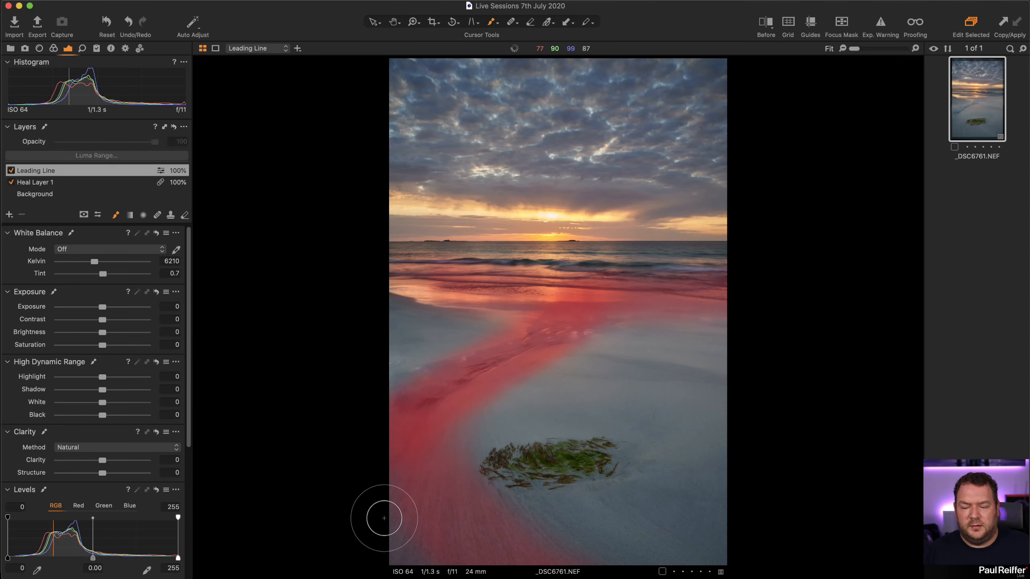
{"action": "left_click_drag", "start_coordinate": [569, 327], "coordinate": [452, 483]}
{"action": "mouse_move", "coordinate": [420, 415]}
{"action": "left_mouse_down"}
{"action": "mouse_move", "coordinate": [553, 306]}
{"action": "mouse_move", "coordinate": [616, 311]}
{"action": "left_mouse_up"}
{"action": "left_click_drag", "start_coordinate": [610, 313], "coordinate": [479, 387]}
{"action": "left_click_drag", "start_coordinate": [580, 337], "coordinate": [746, 312]}
{"action": "mouse_move", "coordinate": [502, 309]}
{"action": "left_mouse_down"}
{"action": "mouse_move", "coordinate": [526, 302]}
{"action": "mouse_move", "coordinate": [303, 280]}
{"action": "left_mouse_up"}
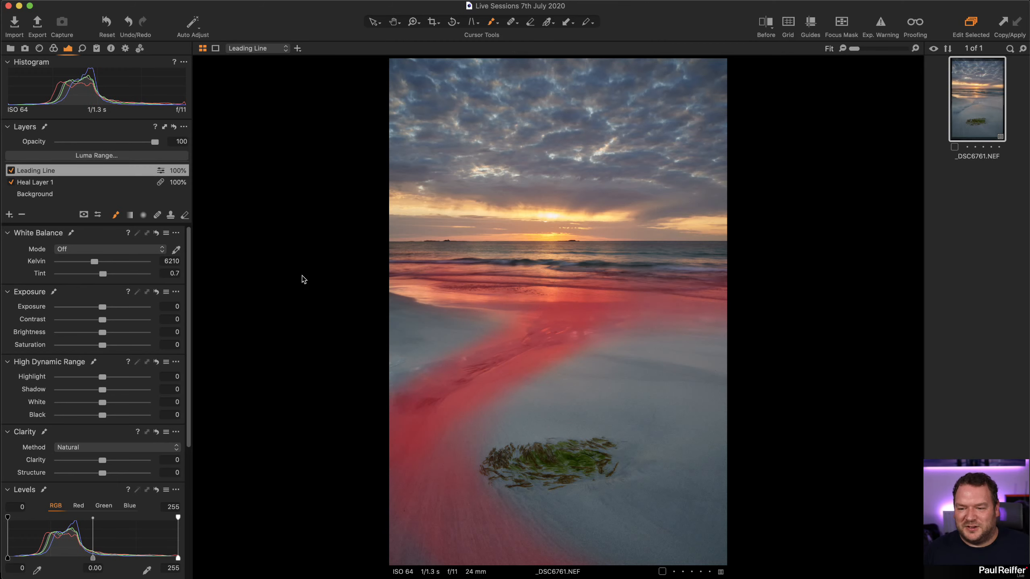
{"action": "left_click_drag", "start_coordinate": [524, 289], "coordinate": [713, 295]}
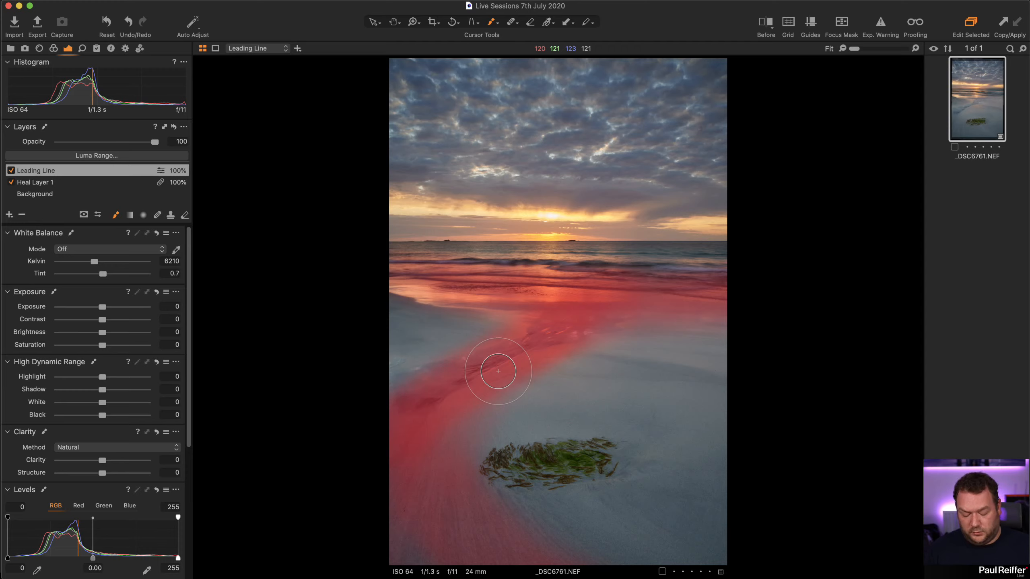
- Examine the Leading Line mask in grayscale along the water channel and across the shoreline, and hide it again
{"action": "key", "text": "alt+m"}
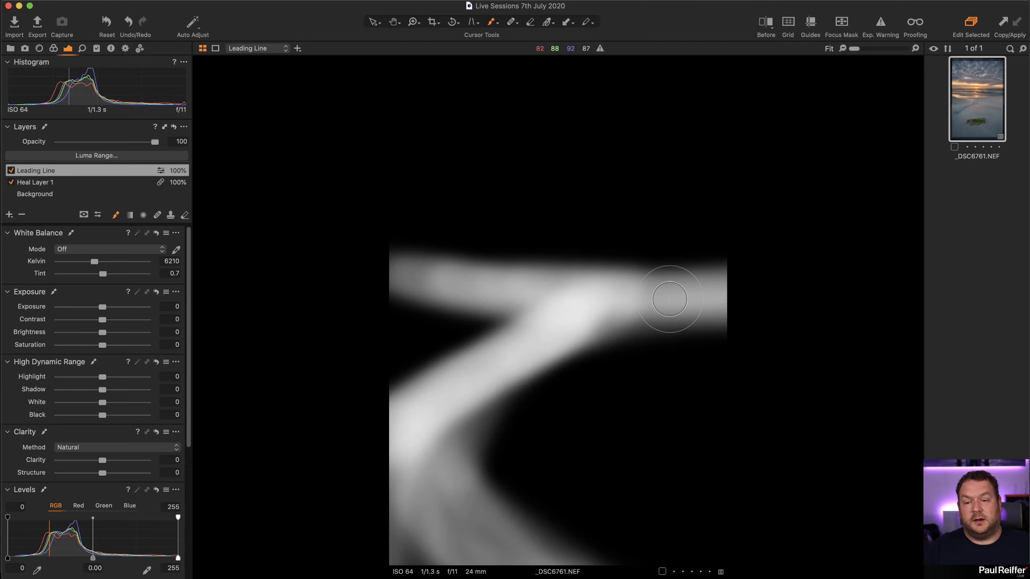
{"action": "mouse_move", "coordinate": [532, 297]}
{"action": "left_mouse_down"}
{"action": "mouse_move", "coordinate": [520, 328]}
{"action": "mouse_move", "coordinate": [426, 433]}
{"action": "mouse_move", "coordinate": [489, 363]}
{"action": "mouse_move", "coordinate": [454, 486]}
{"action": "mouse_move", "coordinate": [432, 423]}
{"action": "mouse_move", "coordinate": [431, 453]}
{"action": "mouse_move", "coordinate": [455, 523]}
{"action": "mouse_move", "coordinate": [414, 475]}
{"action": "left_mouse_up"}
{"action": "mouse_move", "coordinate": [521, 297]}
{"action": "left_mouse_down"}
{"action": "mouse_move", "coordinate": [585, 316]}
{"action": "mouse_move", "coordinate": [730, 302]}
{"action": "left_mouse_up"}
{"action": "key", "text": "alt+m"}
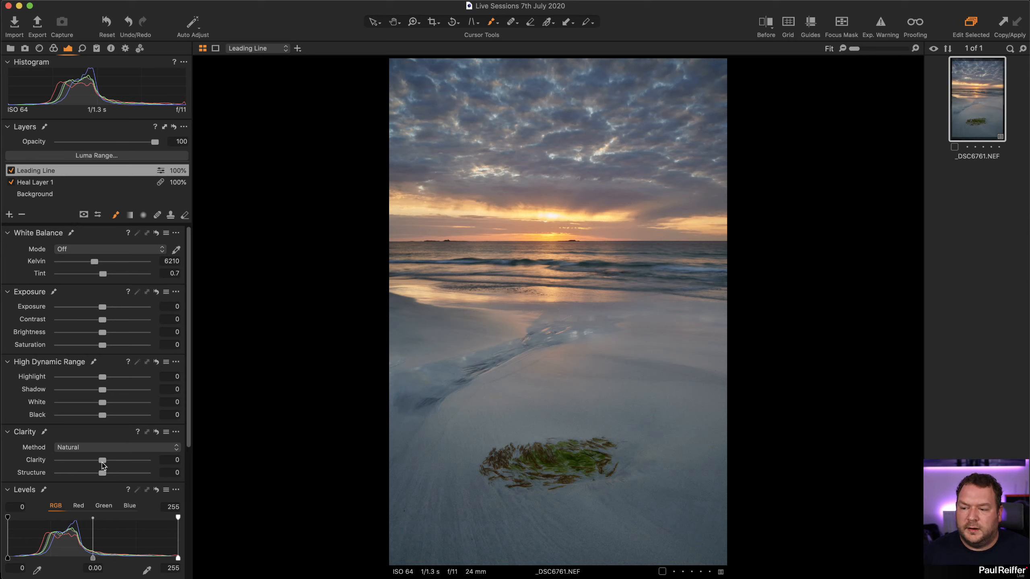
- Try Clarity at -100 and 87 on the Leading Line layer, and settle on 50
{"action": "left_click_drag", "start_coordinate": [107, 462], "coordinate": [58, 465]}
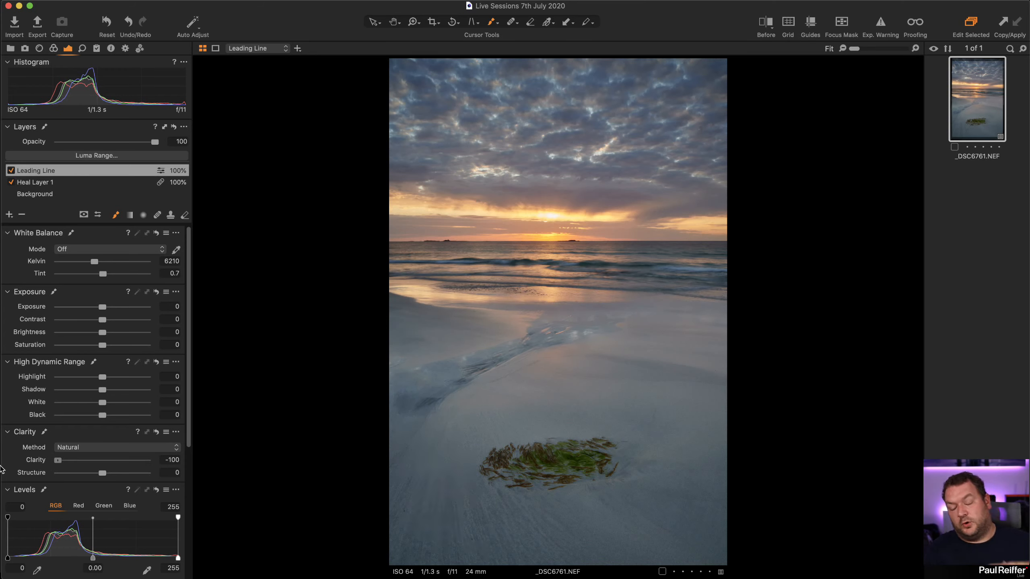
{"action": "left_click_drag", "start_coordinate": [73, 472], "coordinate": [137, 473]}
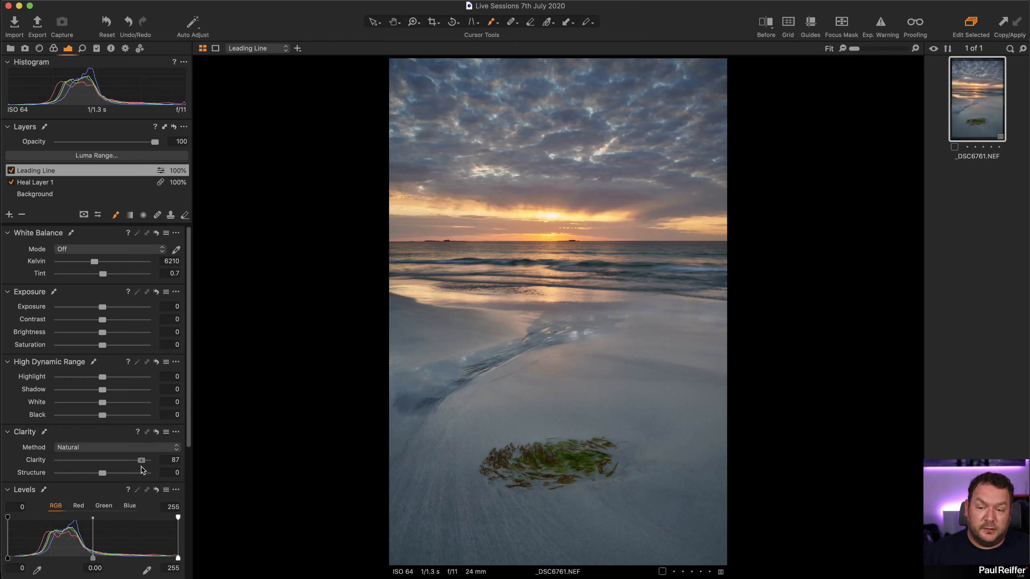
{"action": "left_click_drag", "start_coordinate": [147, 461], "coordinate": [125, 463]}
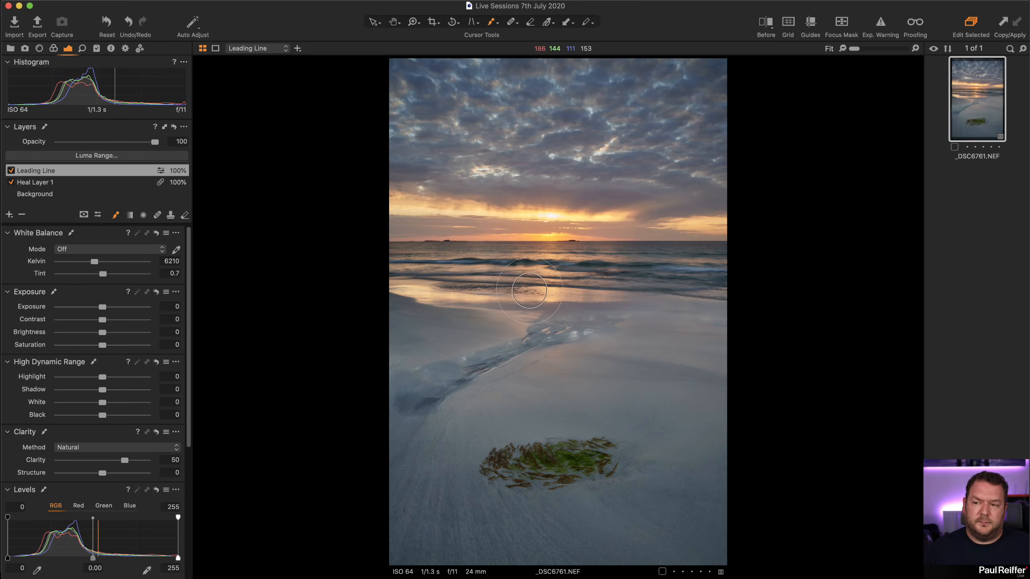
- Add a new adjustment layer above Leading Line and name it Sky
{"action": "left_click", "coordinate": [9, 214]}
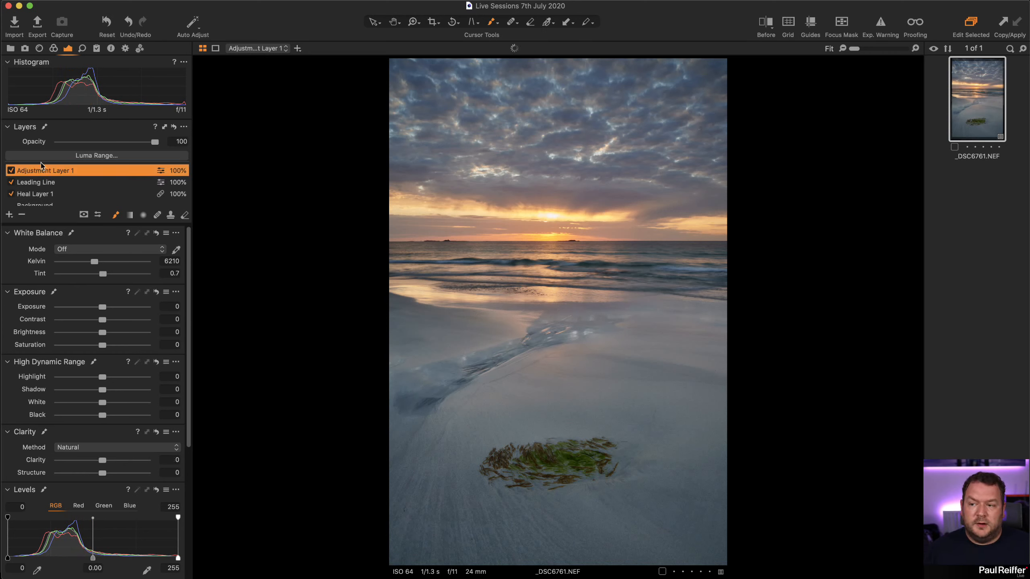
{"action": "double_click", "coordinate": [52, 171]}
{"action": "type", "text": "Sky"}
{"action": "key", "text": "Return"}
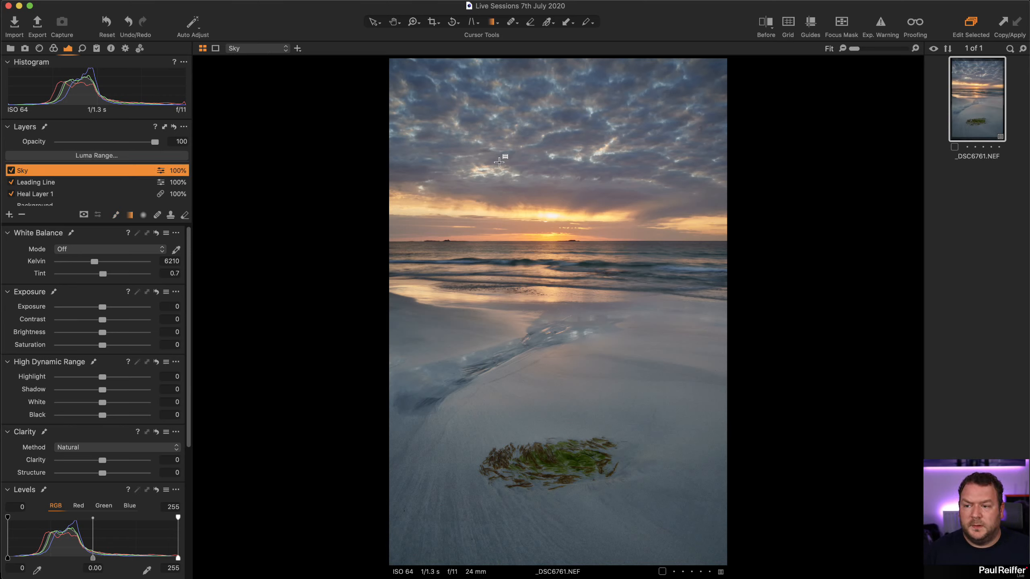
- Mask the Sky layer with a linear gradient from the top of the photo to the horizon, and set Exposure to -0.24 and Tint to 5.3
{"action": "left_click_drag", "start_coordinate": [562, 68], "coordinate": [576, 237]}
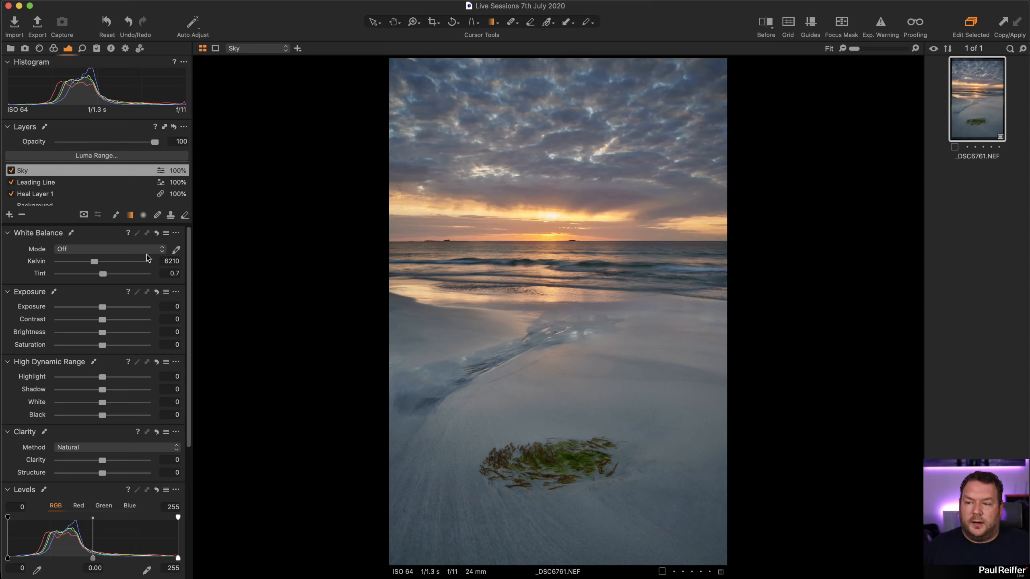
{"action": "left_click_drag", "start_coordinate": [103, 309], "coordinate": [101, 309]}
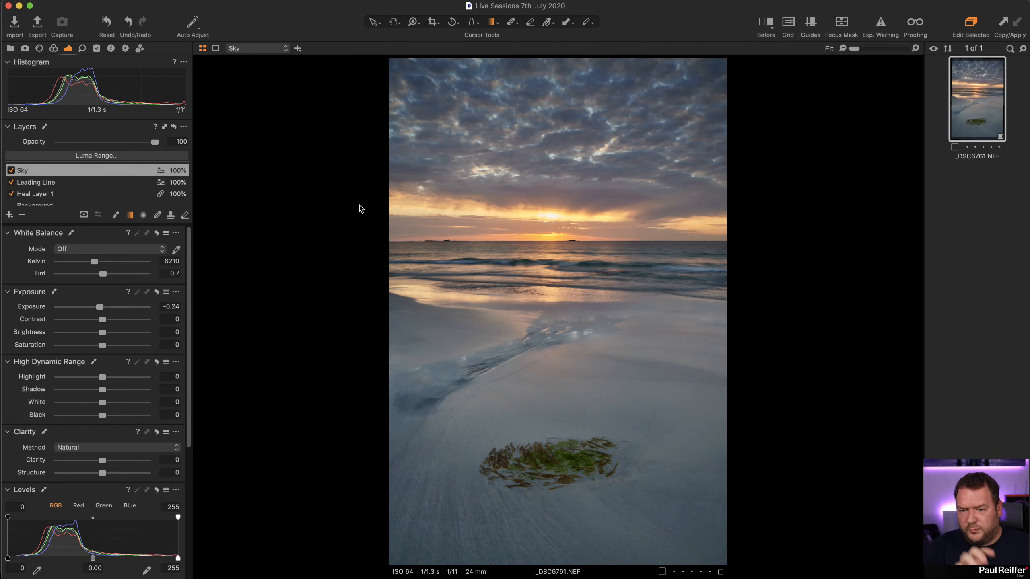
{"action": "left_click_drag", "start_coordinate": [104, 275], "coordinate": [108, 276]}
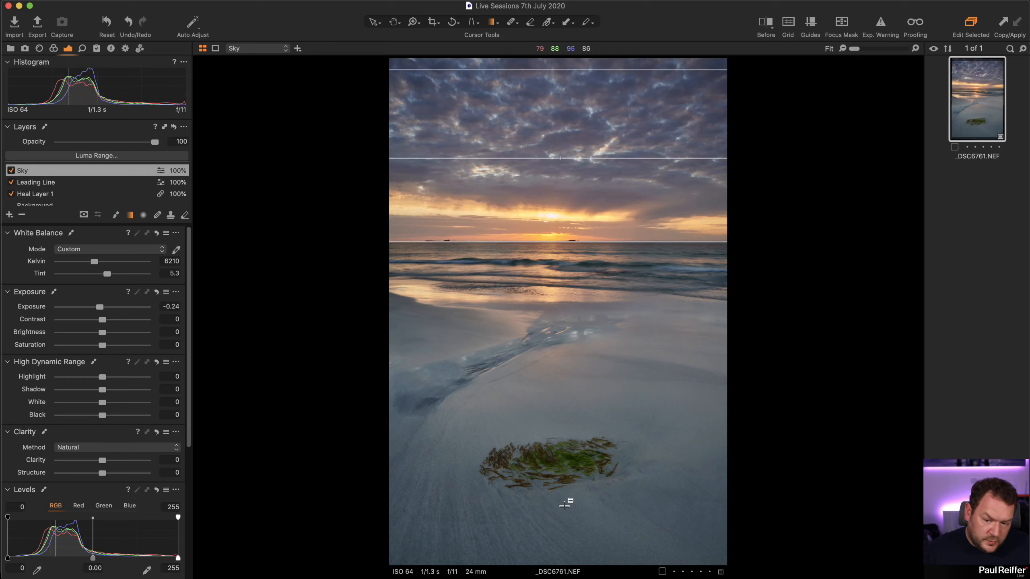
- Add another adjustment layer above Sky and name it Foreground
{"action": "left_click", "coordinate": [9, 214]}
{"action": "double_click", "coordinate": [36, 174]}
{"action": "type", "text": "Foreground"}
{"action": "key", "text": "Return"}
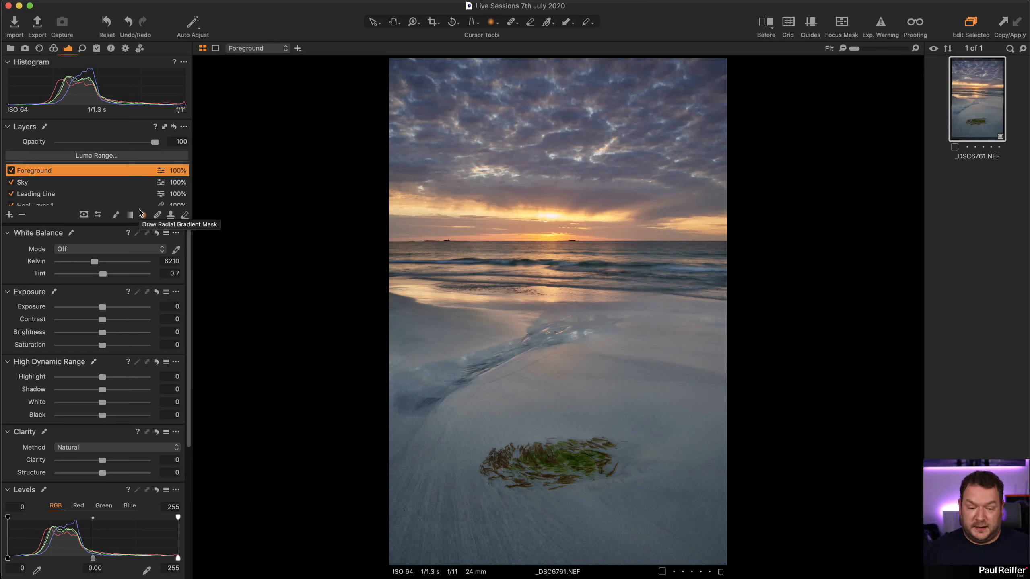
- Draw a radial gradient mask on the Foreground layer, centre it just above the seaweed and widen its feathering inward
{"action": "left_click", "coordinate": [142, 214]}
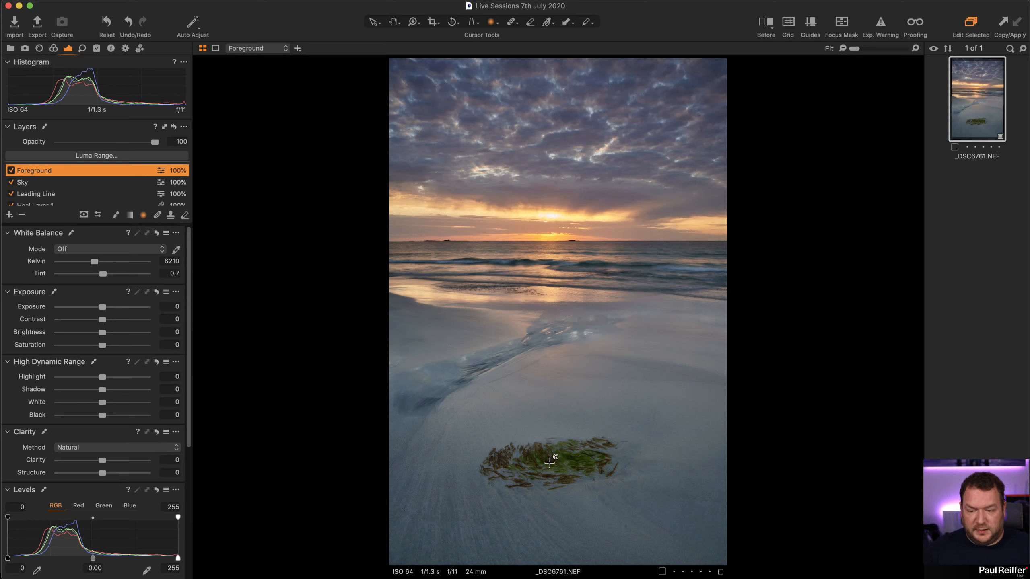
{"action": "left_click", "coordinate": [51, 186]}
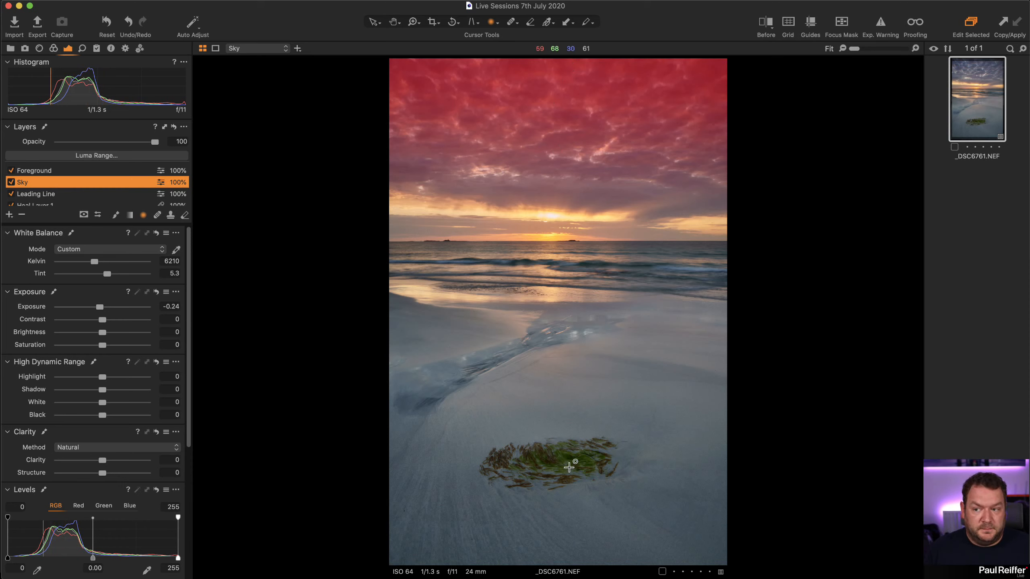
{"action": "left_click", "coordinate": [38, 172]}
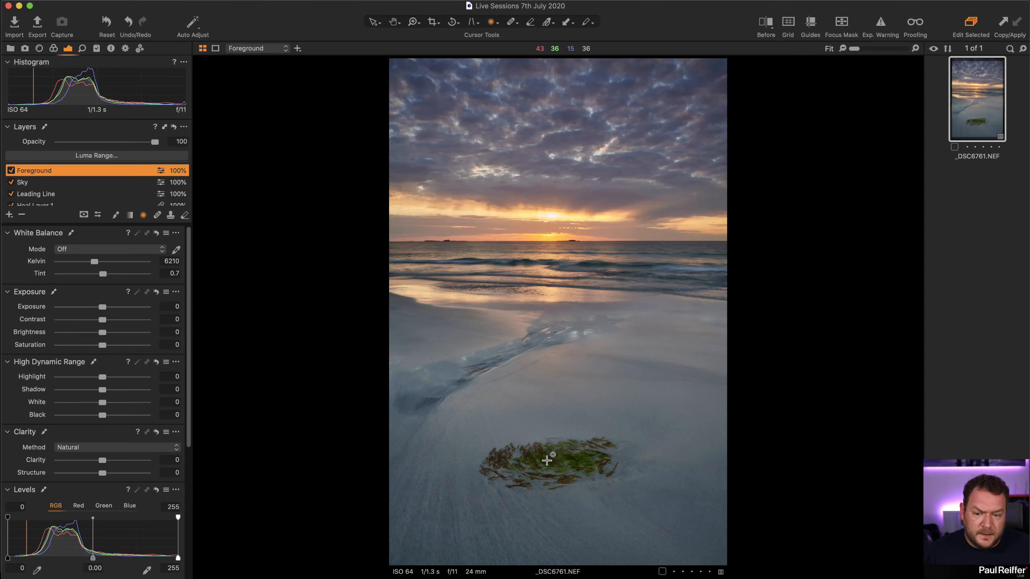
{"action": "left_click_drag", "start_coordinate": [670, 500], "coordinate": [706, 578]}
{"action": "left_click_drag", "start_coordinate": [575, 466], "coordinate": [584, 428]}
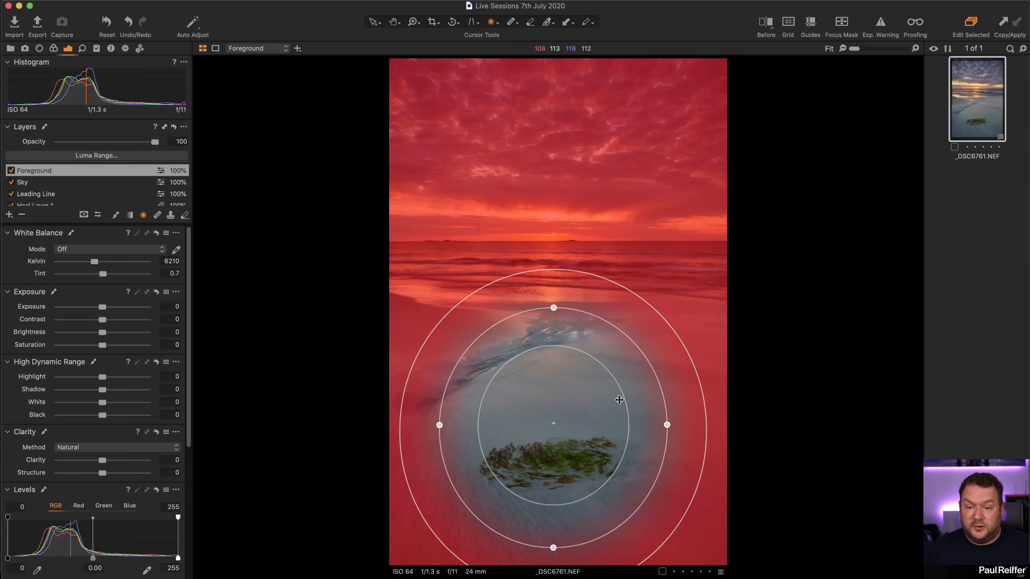
{"action": "left_click_drag", "start_coordinate": [619, 400], "coordinate": [590, 443]}
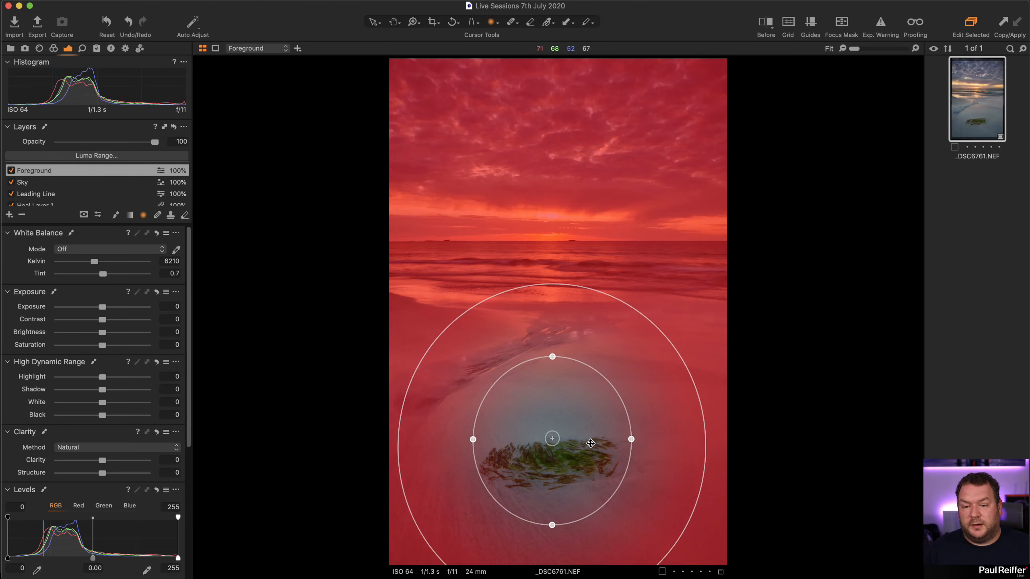
- Hide the mask overlay, set the Foreground layer's Brightness to -14 and shift its radial mask slightly lower
{"action": "key", "text": "m"}
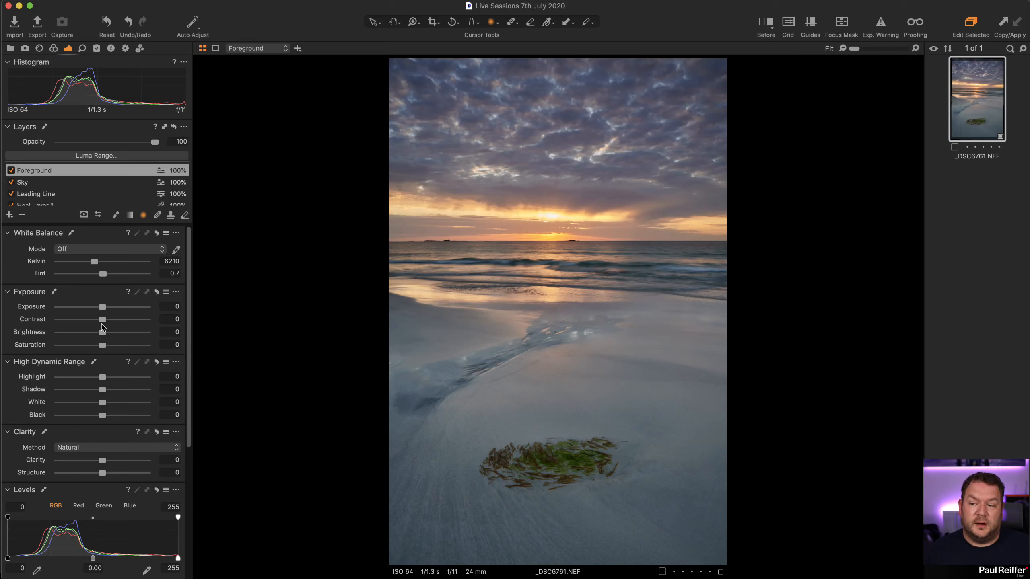
{"action": "left_click_drag", "start_coordinate": [103, 333], "coordinate": [91, 336]}
{"action": "left_click_drag", "start_coordinate": [563, 479], "coordinate": [570, 512]}
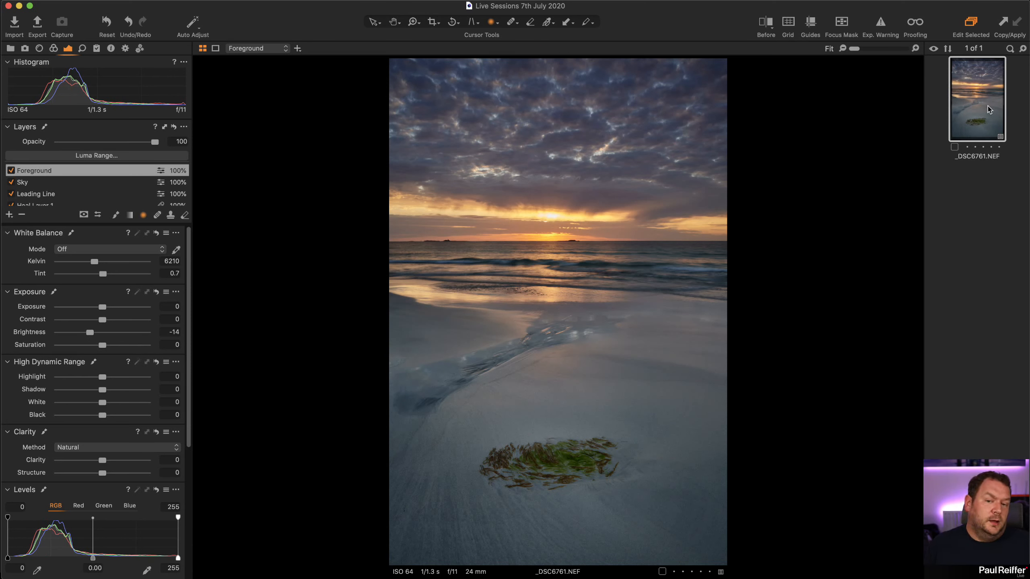
- Set the Background layer's white balance Tint to 3.5
{"action": "scroll", "coordinate": [68, 187], "scroll_direction": "down", "scroll_amount": 1}
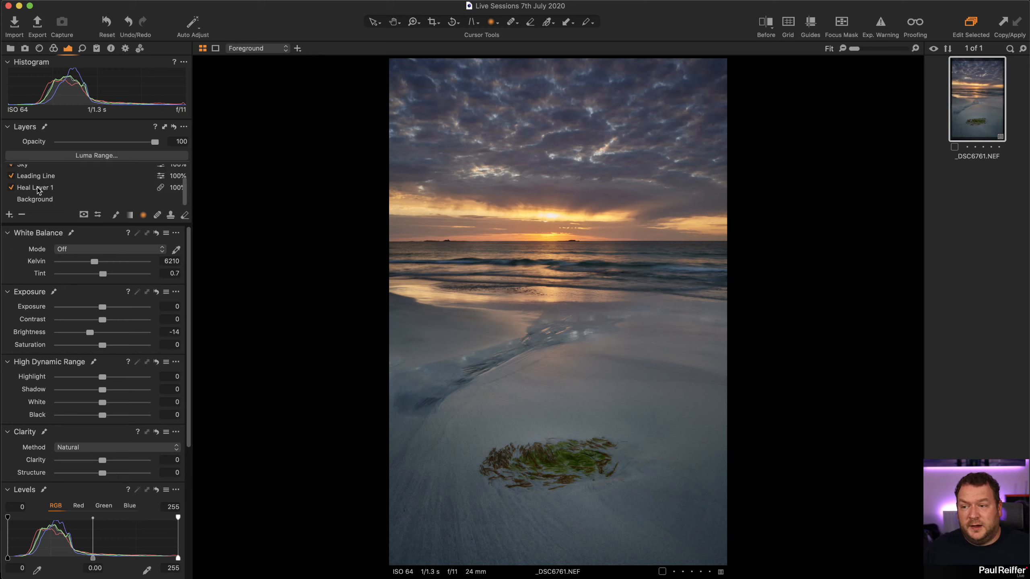
{"action": "left_click", "coordinate": [66, 200]}
{"action": "left_click_drag", "start_coordinate": [104, 274], "coordinate": [106, 274]}
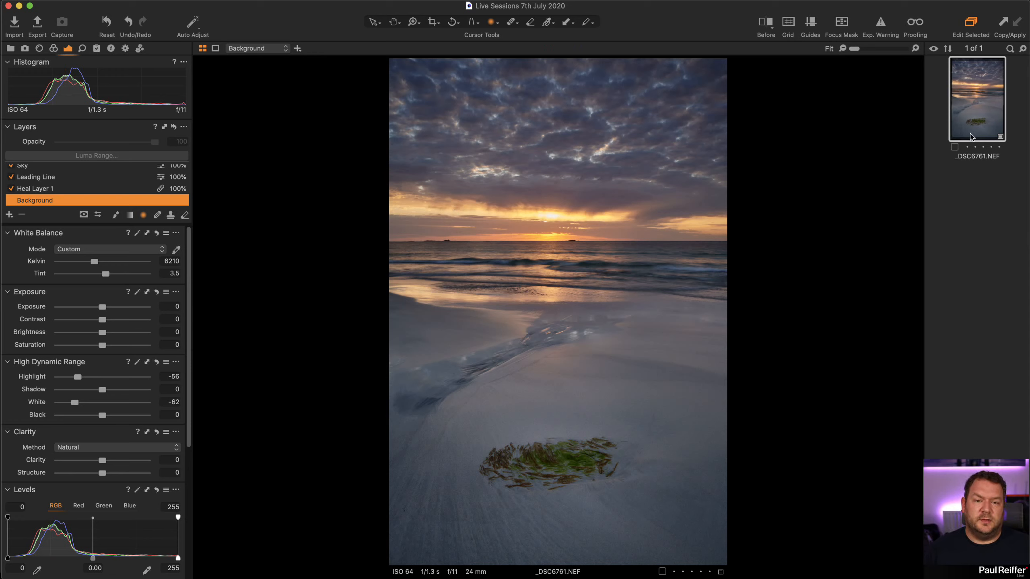
- Turn on the before/after split view and sweep the divider across to compare the edit with the original
{"action": "left_click", "coordinate": [758, 22]}
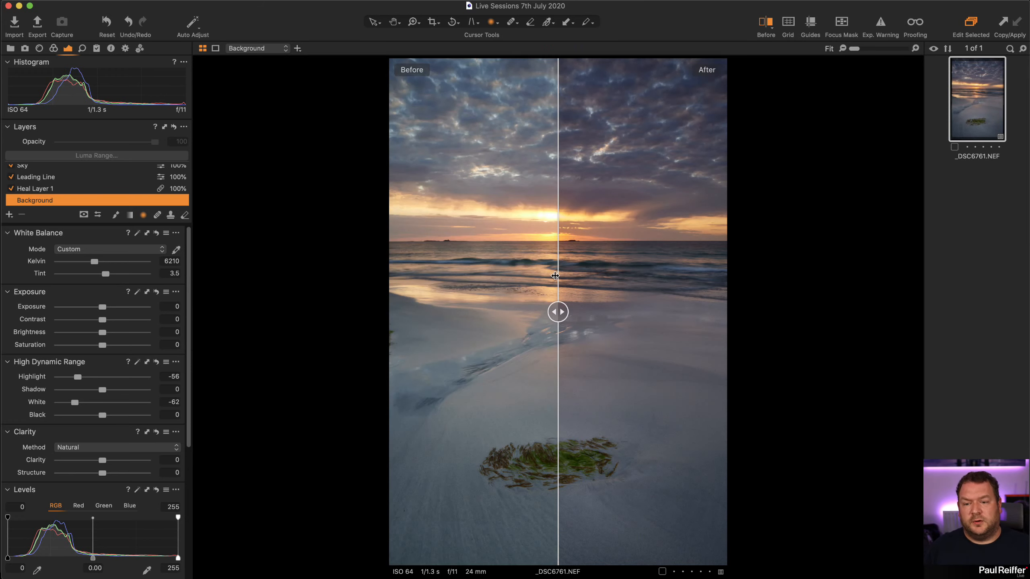
{"action": "left_click_drag", "start_coordinate": [553, 311], "coordinate": [359, 308]}
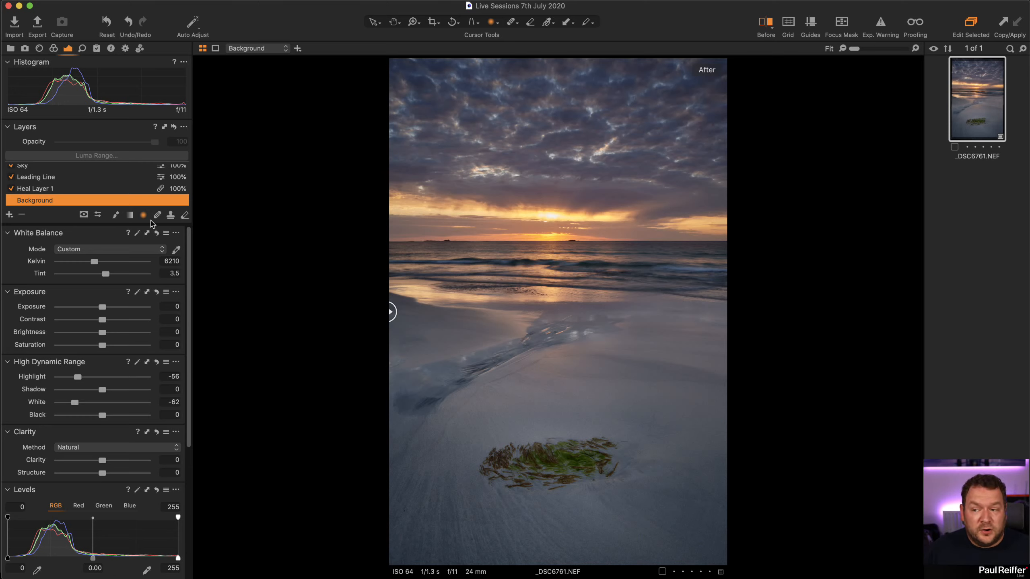
- Anchor the midpoint of the Background's Luma curve and add a raised point in the highlights
{"action": "scroll", "coordinate": [117, 360], "scroll_direction": "down", "scroll_amount": 10}
{"action": "left_click", "coordinate": [93, 464]}
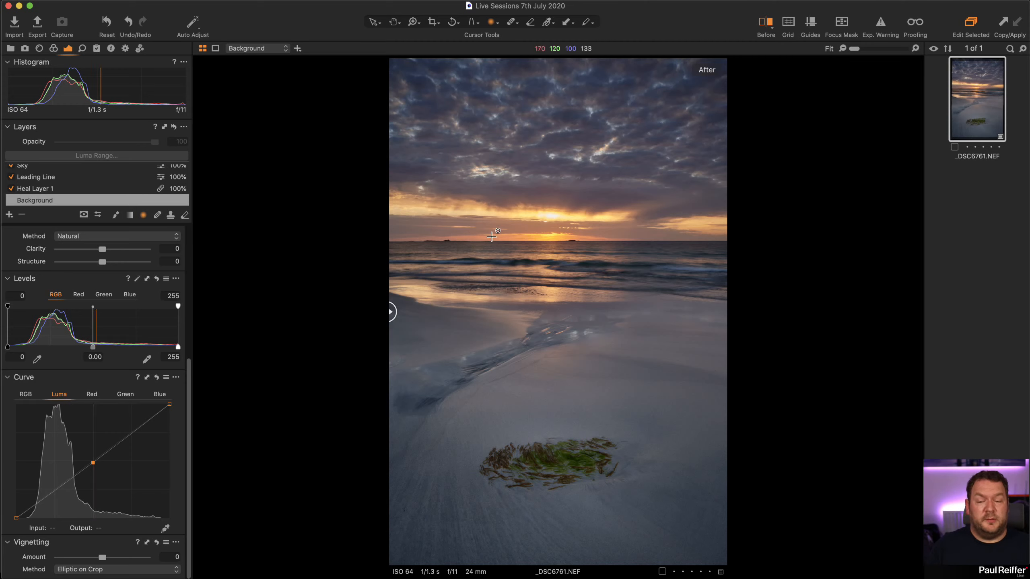
{"action": "left_click", "coordinate": [26, 394]}
{"action": "left_click", "coordinate": [61, 395]}
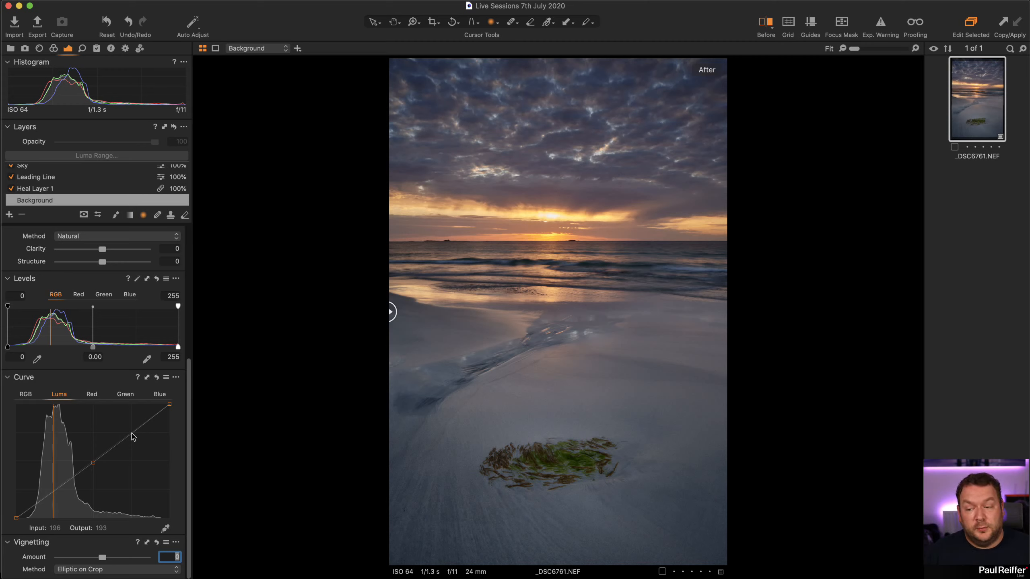
{"action": "left_click_drag", "start_coordinate": [132, 435], "coordinate": [127, 429]}
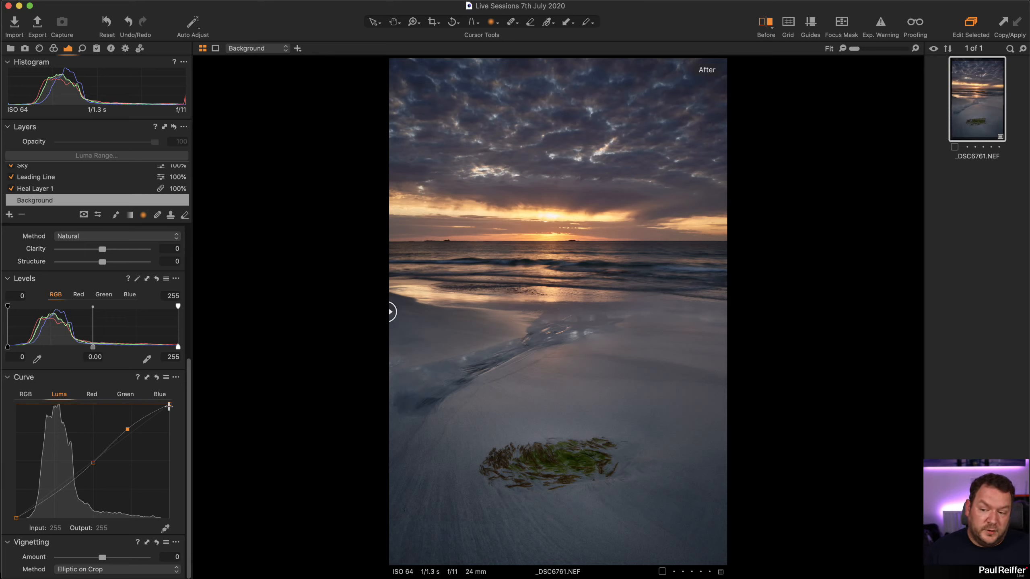
- Complete the S-shaped Luma curve by lowering the shadows, nudging the midpoint up and refining the highlight point to input 165, output 182
{"action": "left_click_drag", "start_coordinate": [57, 493], "coordinate": [56, 495]}
{"action": "left_click", "coordinate": [121, 433]}
{"action": "left_click_drag", "start_coordinate": [94, 464], "coordinate": [120, 432]}
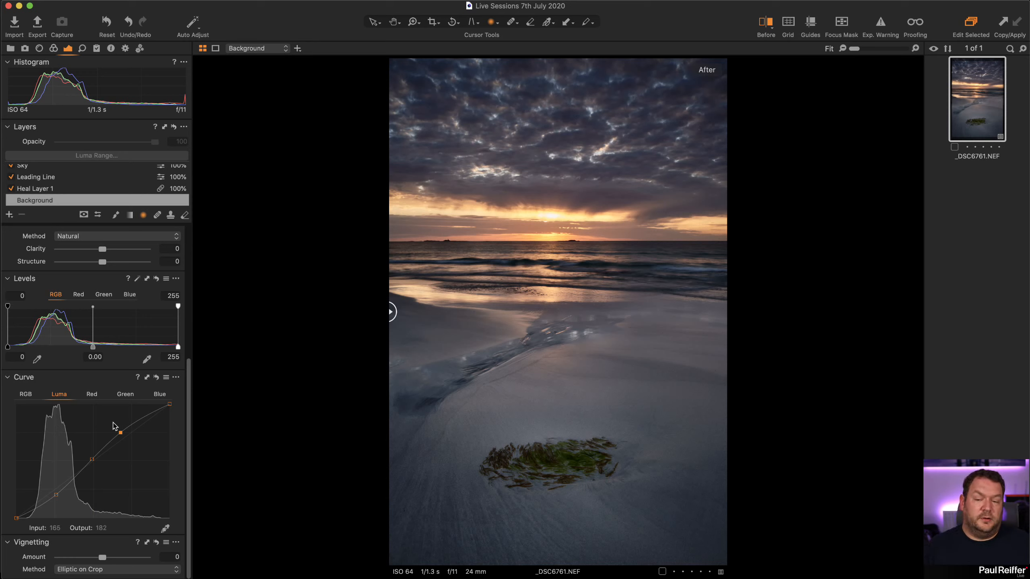
- Set the Background layer's Saturation to 21
{"action": "scroll", "coordinate": [114, 425], "scroll_direction": "up", "scroll_amount": 5}
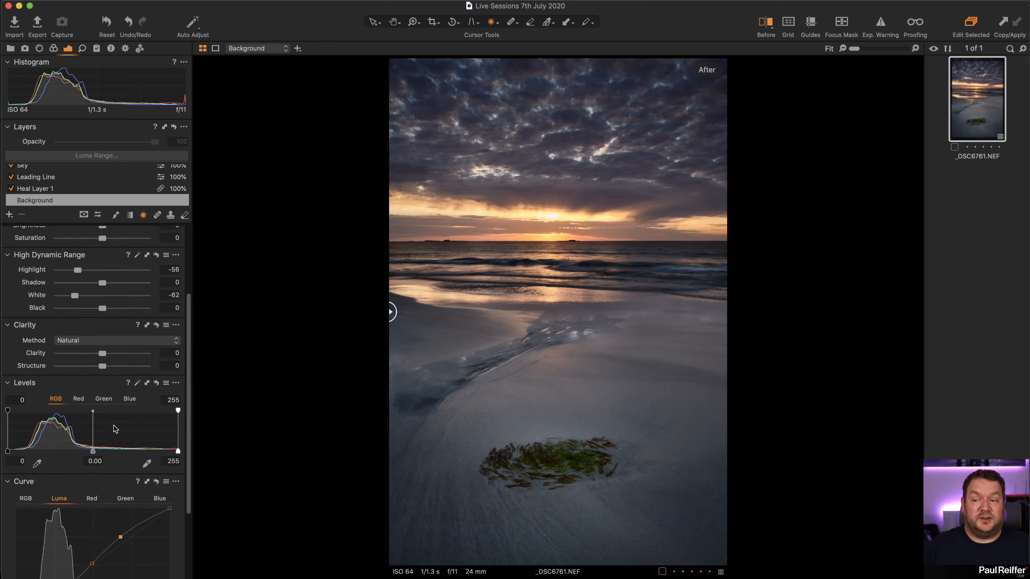
{"action": "scroll", "coordinate": [114, 436], "scroll_direction": "up", "scroll_amount": 1}
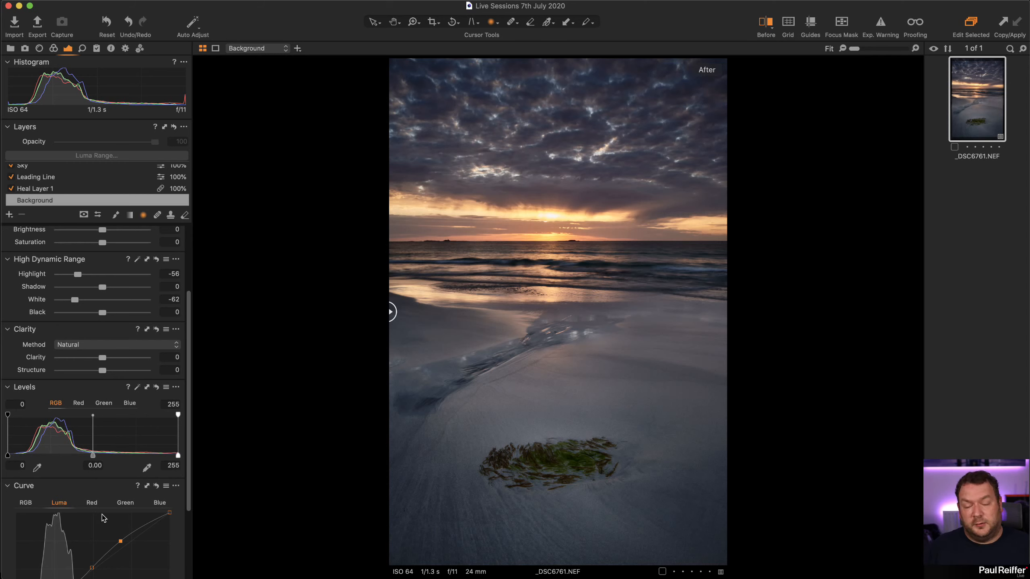
{"action": "scroll", "coordinate": [104, 516], "scroll_direction": "up", "scroll_amount": 1}
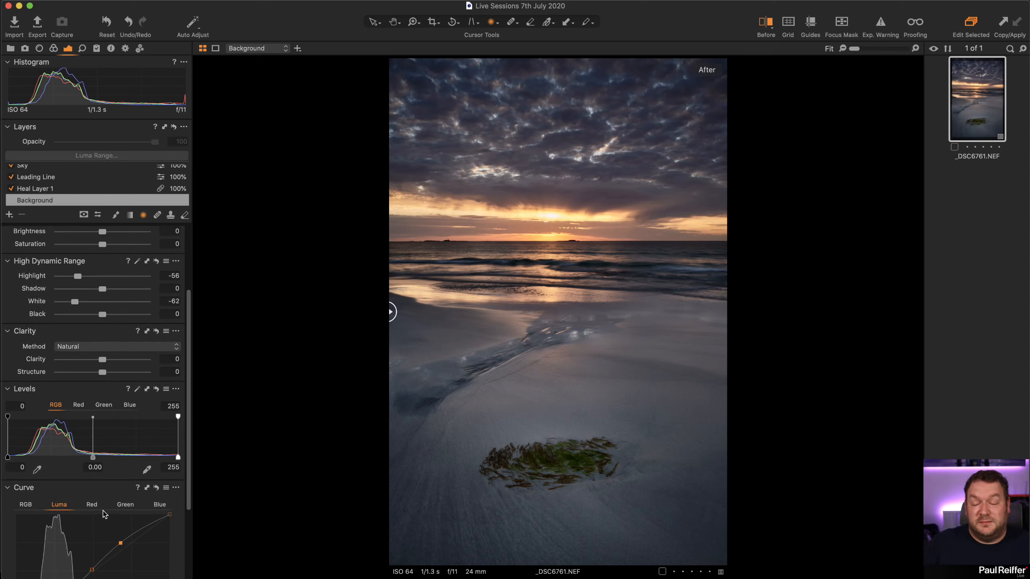
{"action": "scroll", "coordinate": [103, 514], "scroll_direction": "up", "scroll_amount": 4}
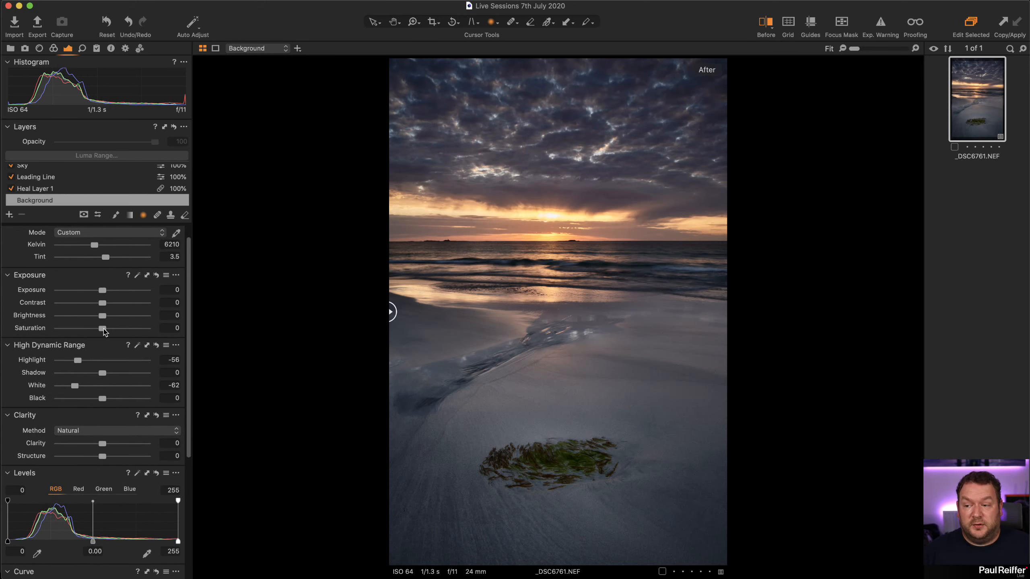
{"action": "left_click_drag", "start_coordinate": [109, 331], "coordinate": [114, 332]}
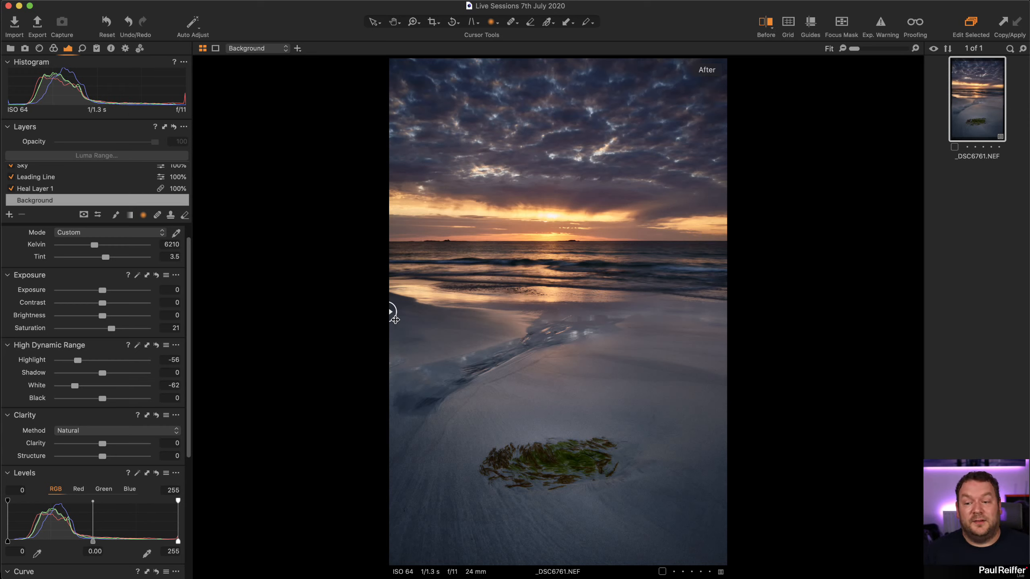
- Sweep the before/after divider across the whole photo and back to compare the original with the current edit
{"action": "left_click_drag", "start_coordinate": [392, 311], "coordinate": [778, 324]}
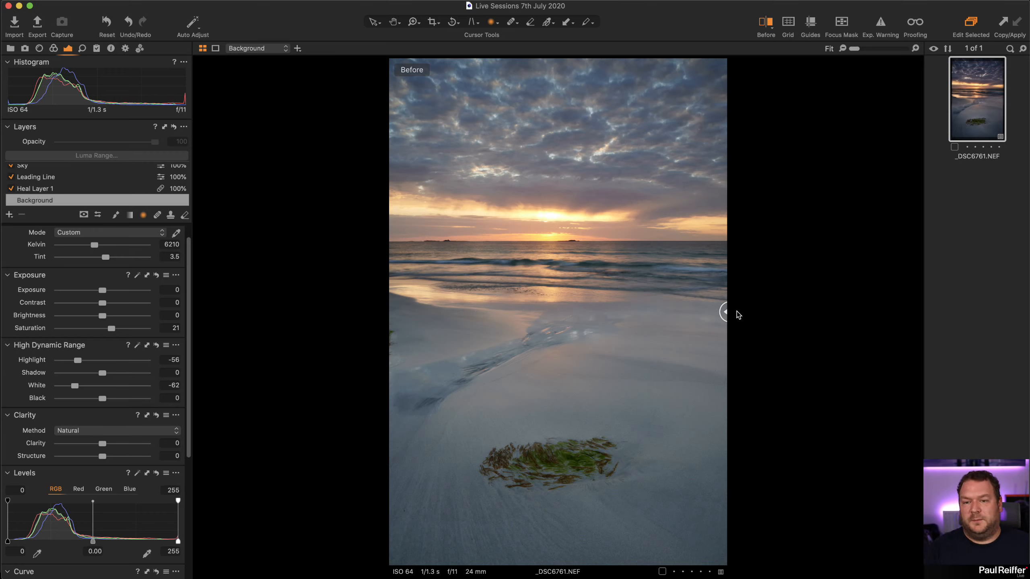
{"action": "left_click_drag", "start_coordinate": [726, 312], "coordinate": [285, 338]}
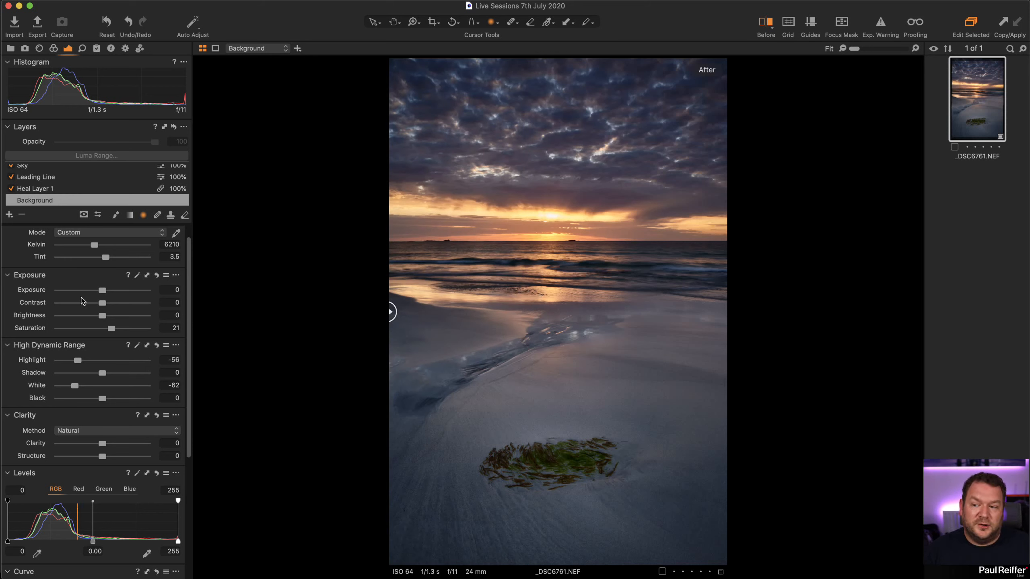
- Set the Background layer's Brightness to 8, keeping the divider at the full after view
{"action": "left_click_drag", "start_coordinate": [104, 318], "coordinate": [110, 318]}
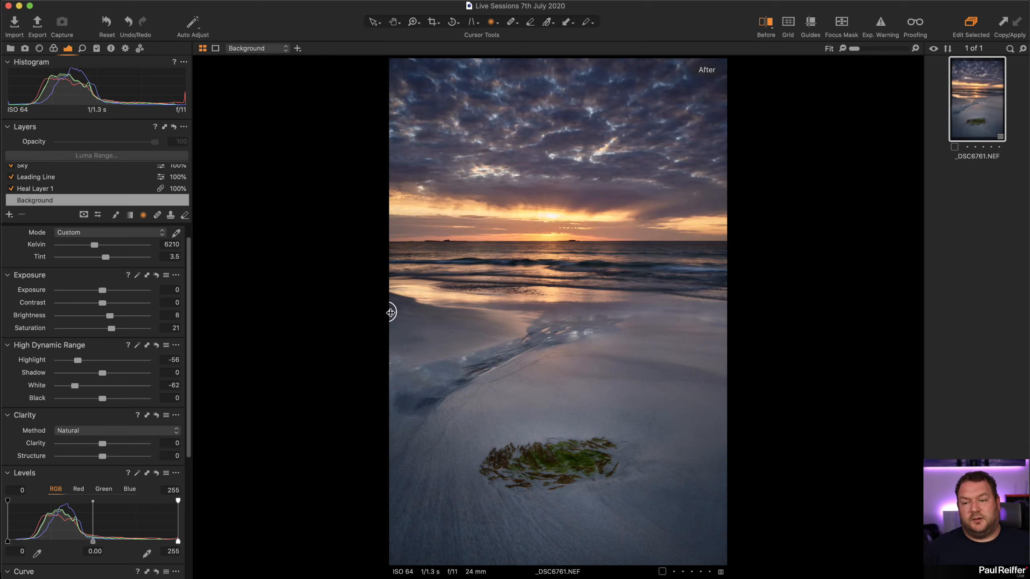
{"action": "left_click_drag", "start_coordinate": [390, 312], "coordinate": [306, 320]}
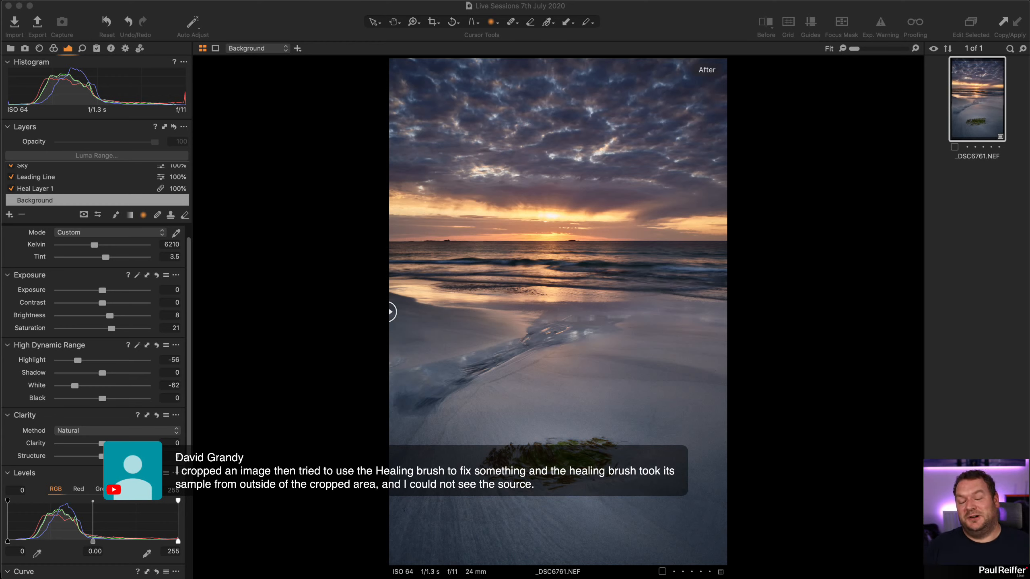
- Show the crop frame on the beach sunset photo to examine the area outside the crop, leaving the crop as it is
{"action": "left_click", "coordinate": [434, 21]}
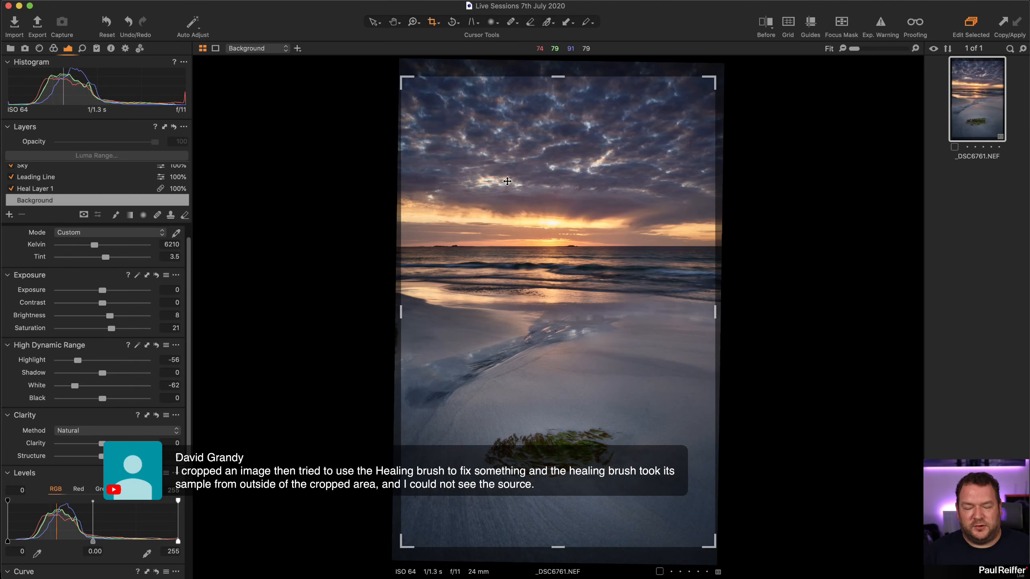
{"action": "left_click", "coordinate": [373, 22]}
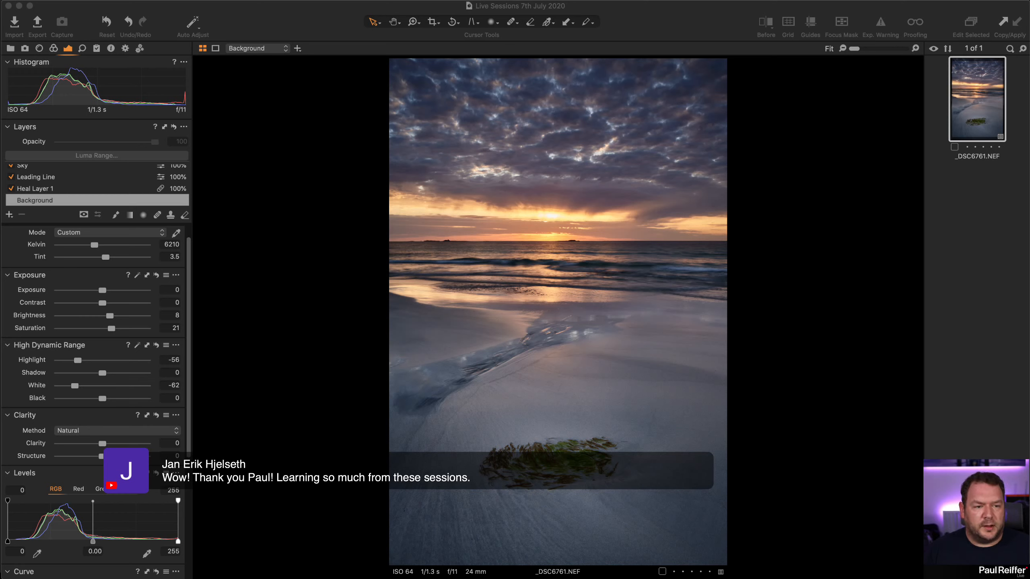
- Open the foggy lighthouse photo JLK02673.RAF from its user collection and return to the exposure adjustments
{"action": "left_click", "coordinate": [10, 48]}
{"action": "left_click", "coordinate": [53, 179]}
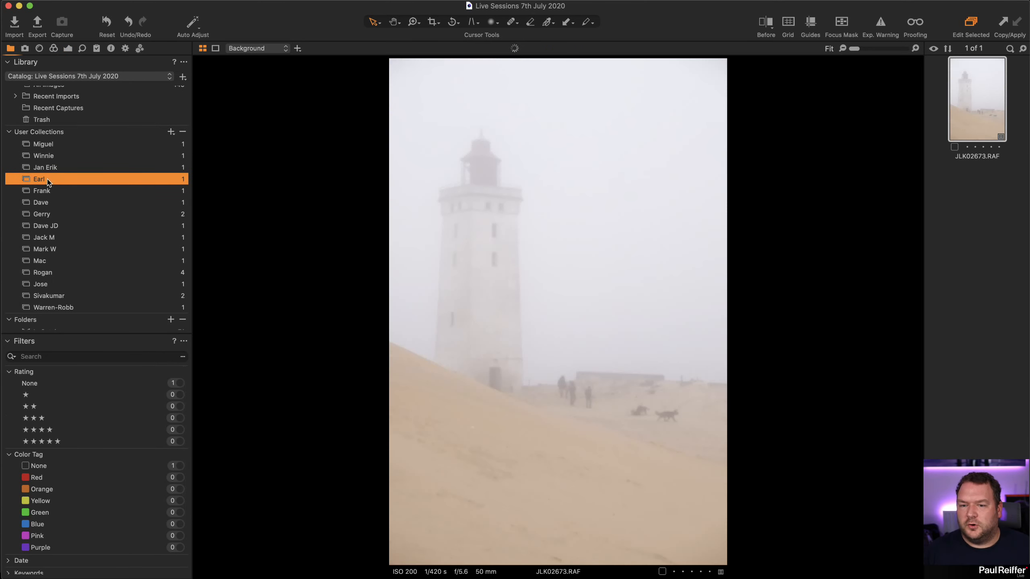
{"action": "left_click", "coordinate": [67, 48]}
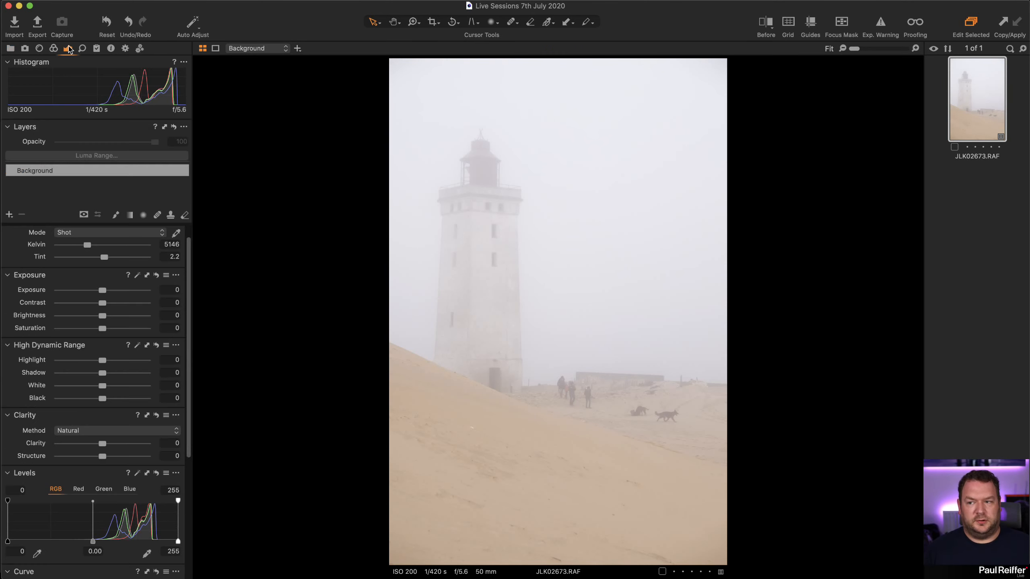
- Check the lighthouse photo's lens correction profile and its chromatic aberration options, returning to the exposure adjustments
{"action": "left_click", "coordinate": [39, 49]}
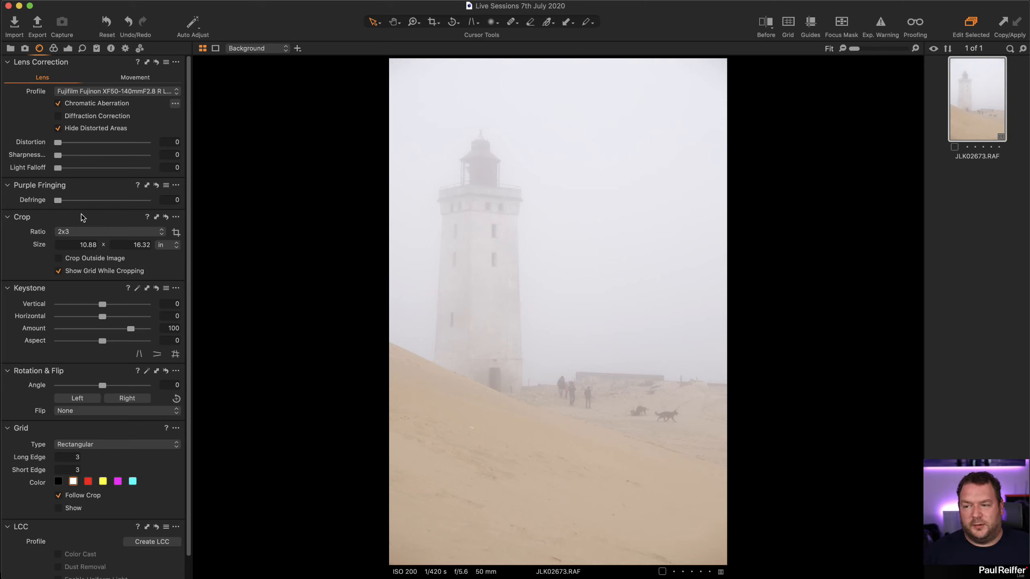
{"action": "left_click", "coordinate": [175, 104]}
{"action": "left_click", "coordinate": [201, 106]}
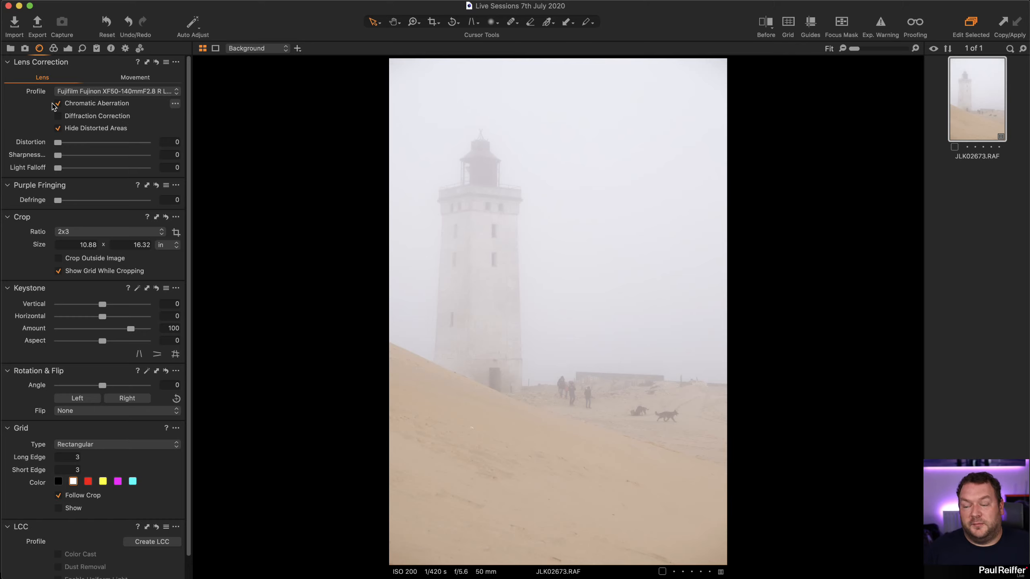
{"action": "left_click", "coordinate": [68, 49]}
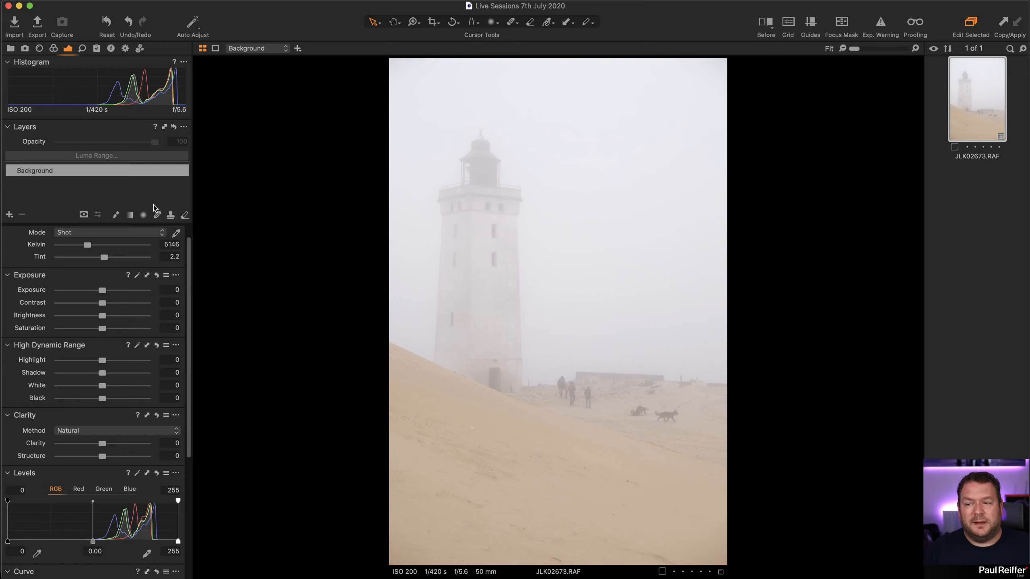
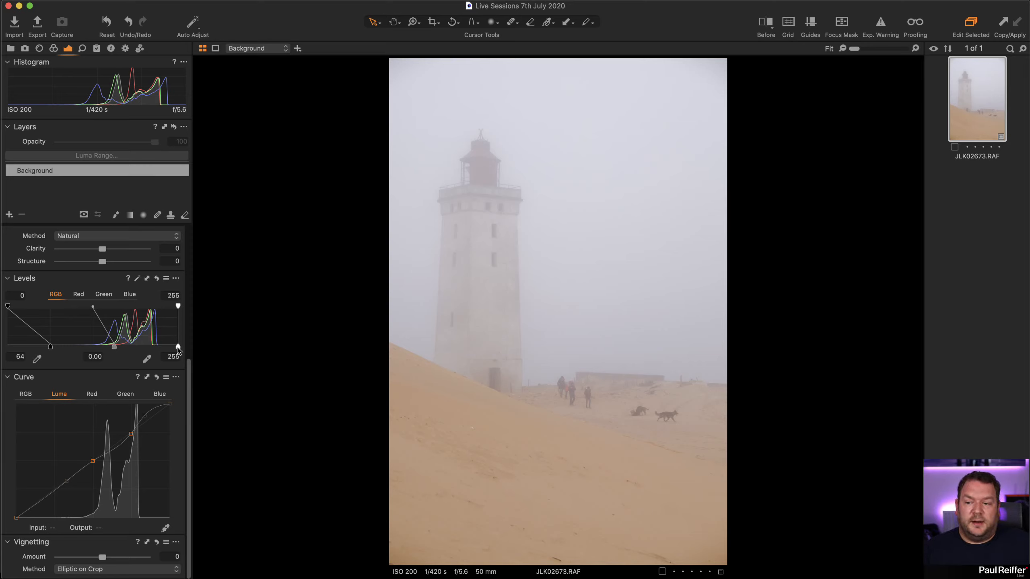
- Set the RGB Levels shadow input to 106, midtone to -0.24 and highlight input to 227, and reset the curve
{"action": "left_click_drag", "start_coordinate": [178, 347], "coordinate": [159, 347]}
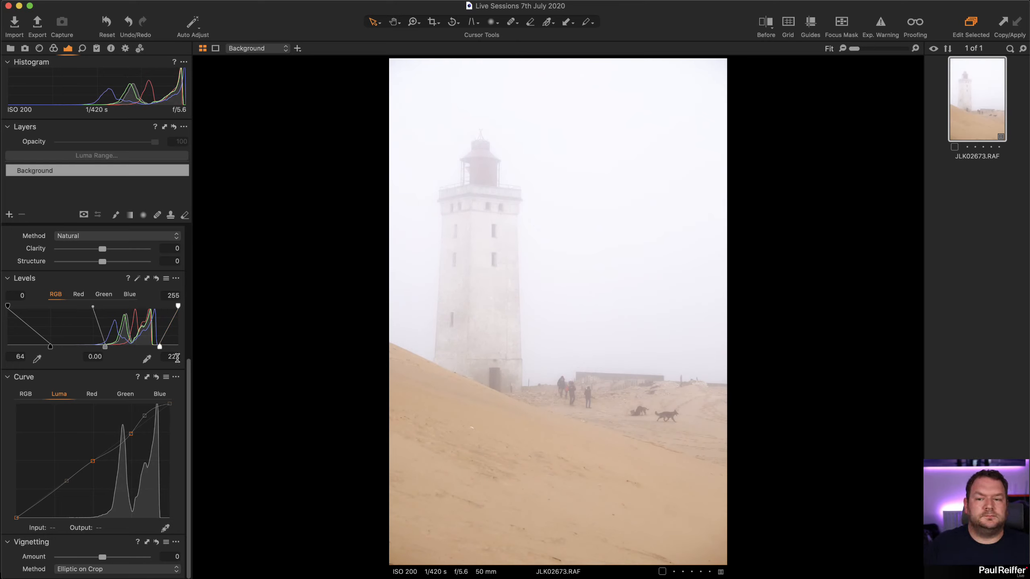
{"action": "left_click_drag", "start_coordinate": [50, 348], "coordinate": [95, 348]}
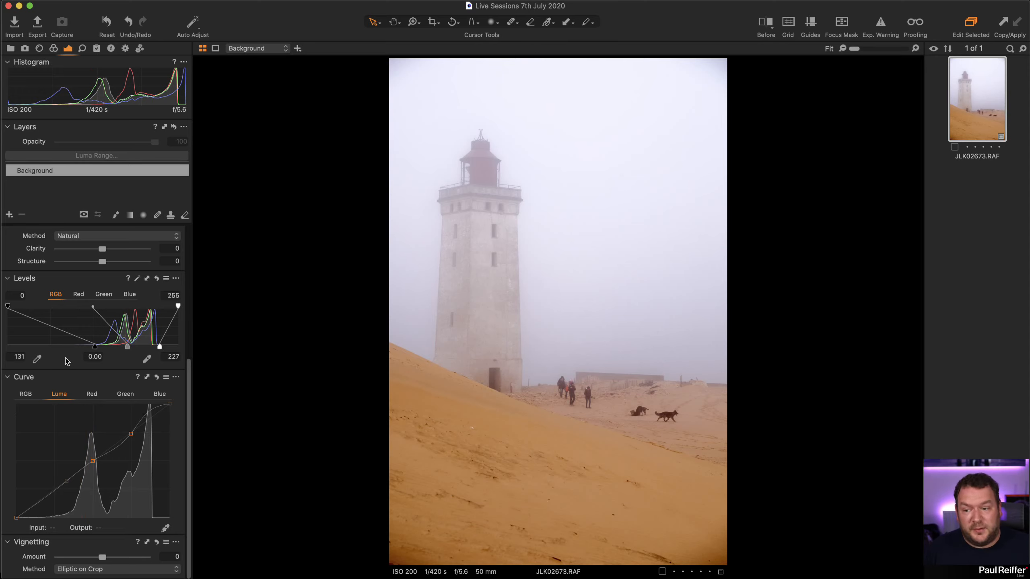
{"action": "left_click_drag", "start_coordinate": [96, 348], "coordinate": [128, 347]}
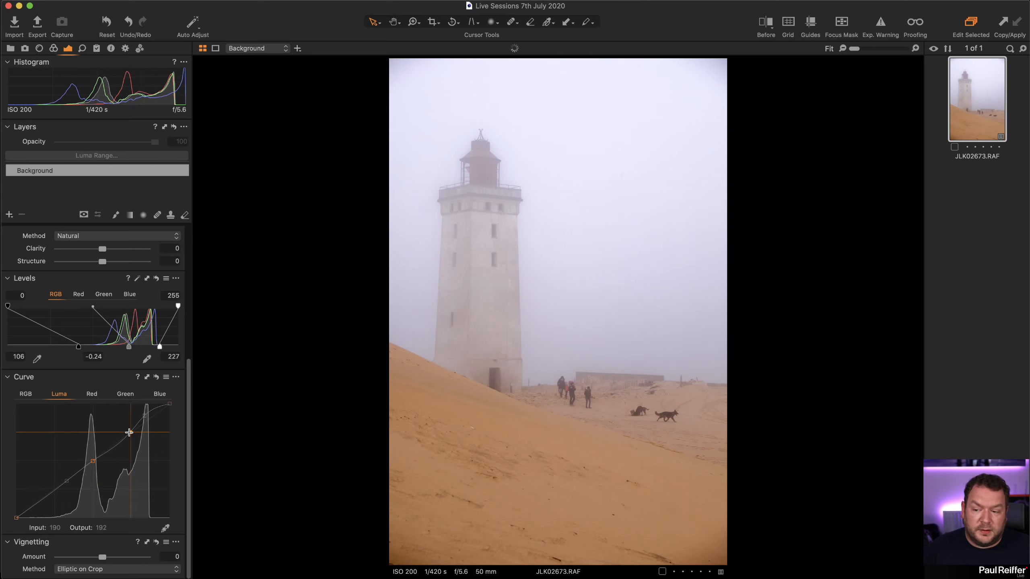
{"action": "left_click", "coordinate": [157, 377]}
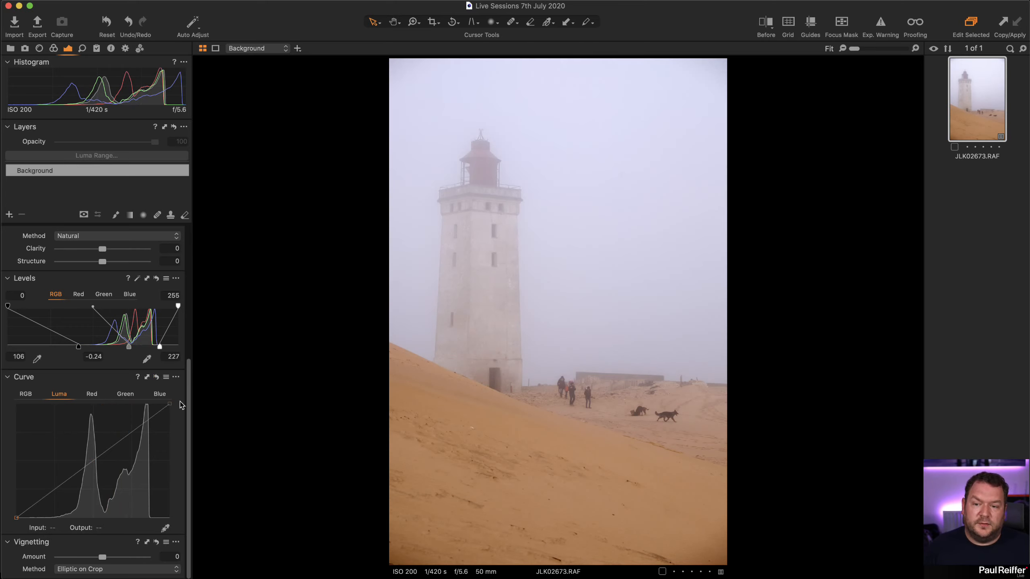
- Try pulling an upper point of the RGB curve far down, and return it to the diagonal
{"action": "left_click", "coordinate": [25, 394]}
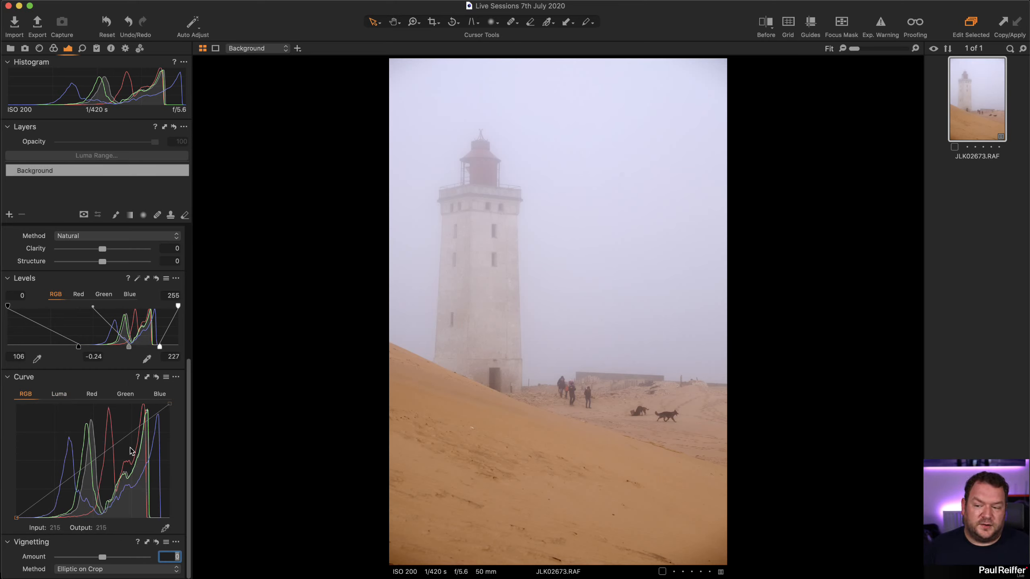
{"action": "left_click", "coordinate": [91, 463]}
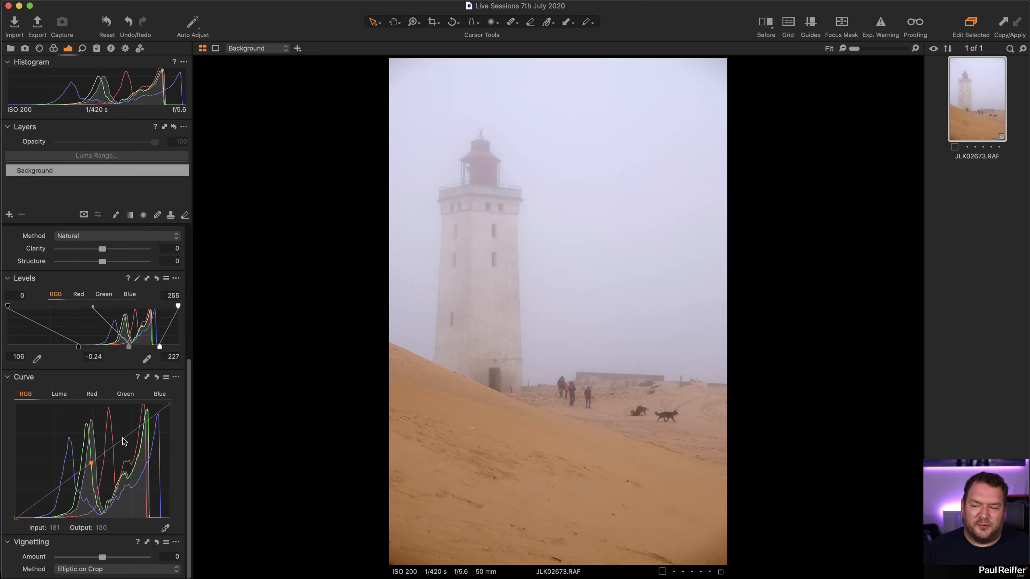
{"action": "left_click_drag", "start_coordinate": [123, 441], "coordinate": [124, 471]}
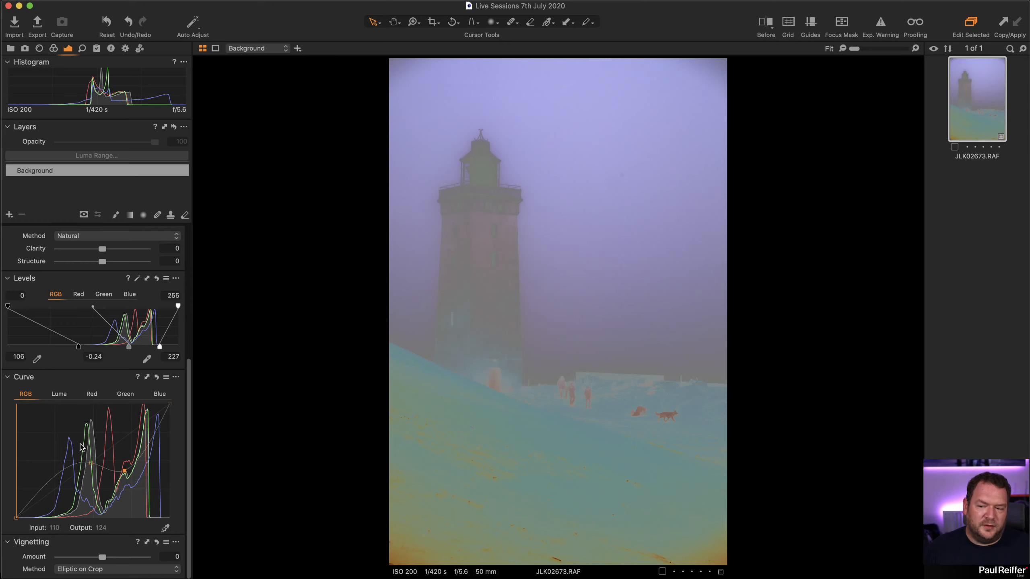
{"action": "left_click_drag", "start_coordinate": [124, 471], "coordinate": [120, 438]}
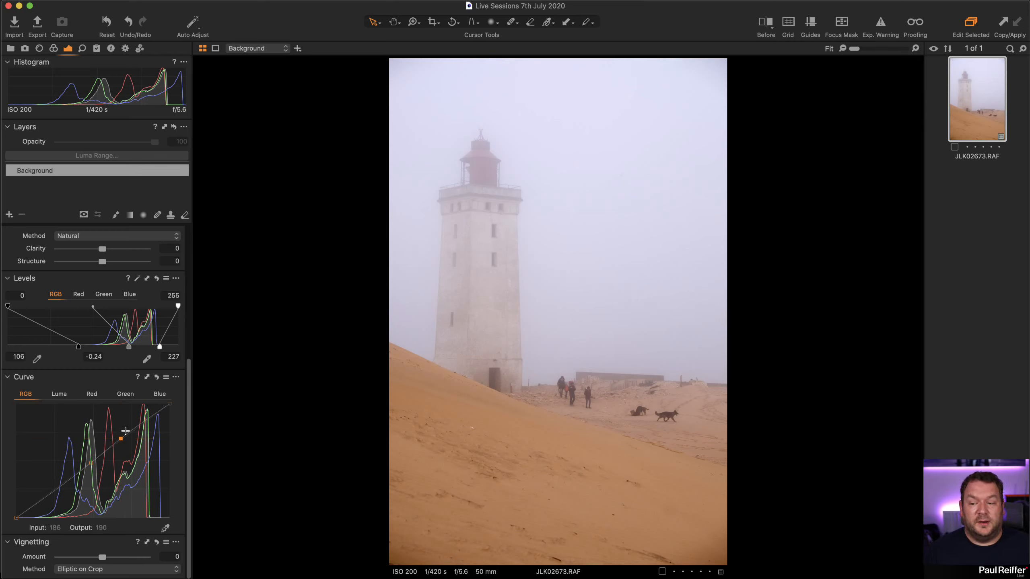
- Shape a gentle S-curve in the Luma curve with a midpoint anchor, raised highlights and lowered shadows
{"action": "left_click", "coordinate": [59, 394]}
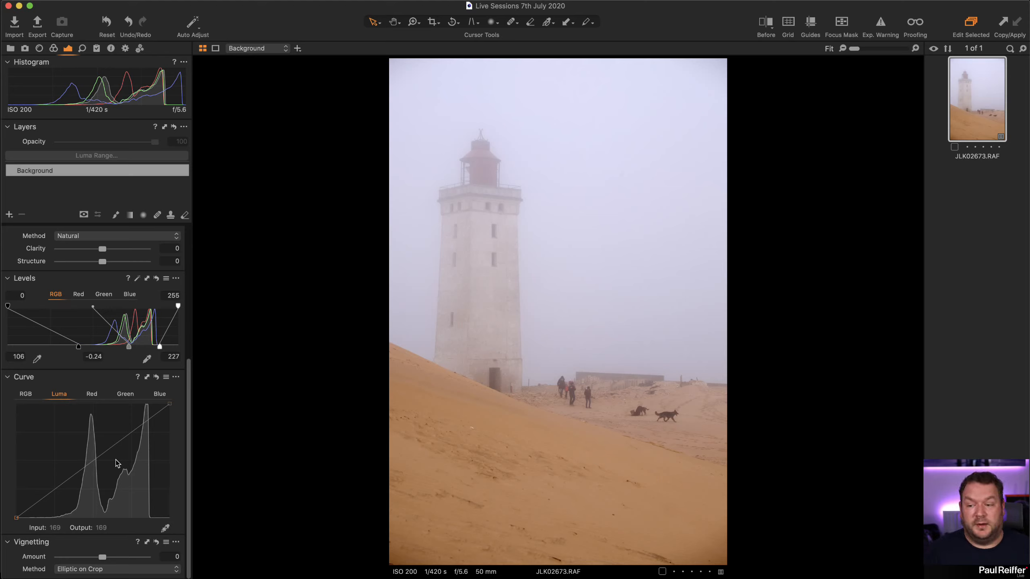
{"action": "left_click", "coordinate": [101, 454]}
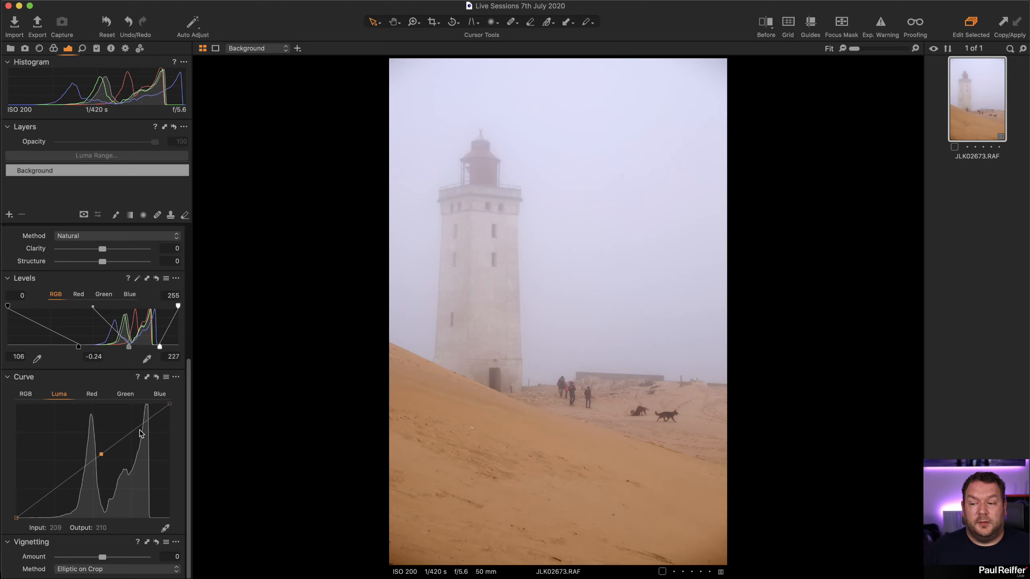
{"action": "left_click_drag", "start_coordinate": [135, 430], "coordinate": [128, 425]}
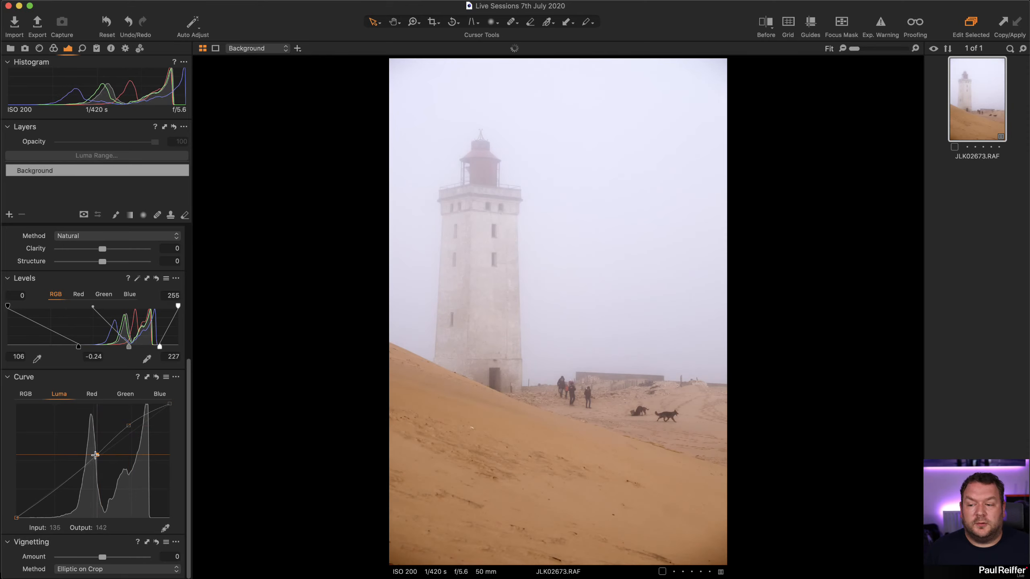
{"action": "left_click", "coordinate": [73, 475]}
{"action": "left_click_drag", "start_coordinate": [73, 474], "coordinate": [74, 479]}
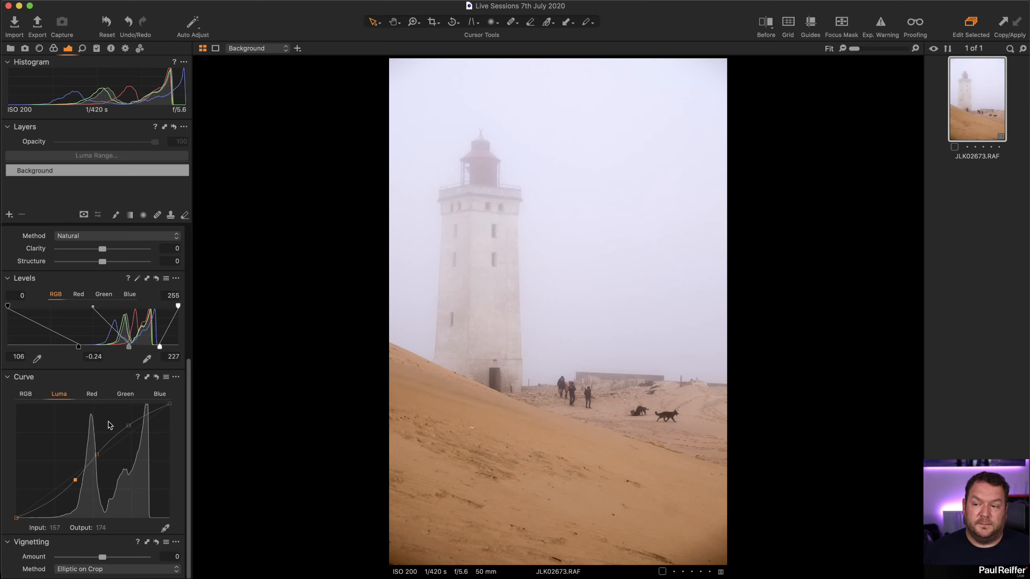
- Set Clarity to 50 and Structure to 24 with the Natural method, checking the detail around the lighthouse door and walkers
{"action": "left_click_drag", "start_coordinate": [104, 251], "coordinate": [125, 251]}
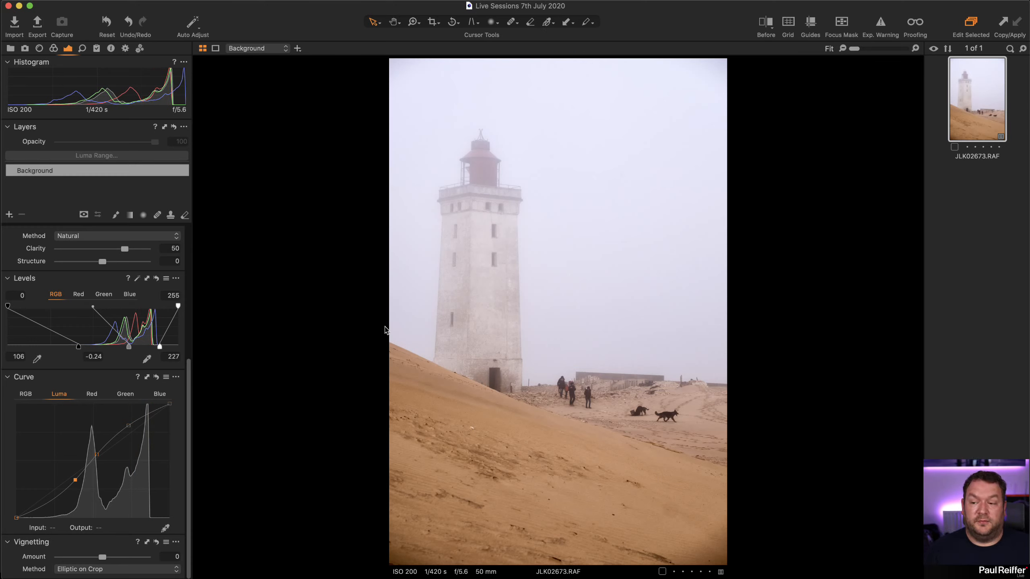
{"action": "key", "text": "z"}
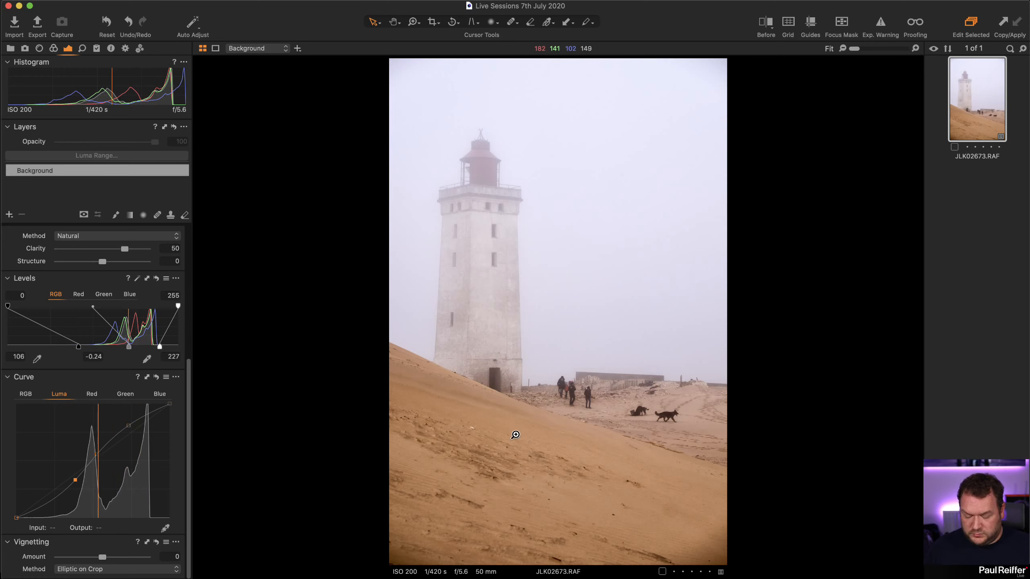
{"action": "left_click", "coordinate": [494, 435]}
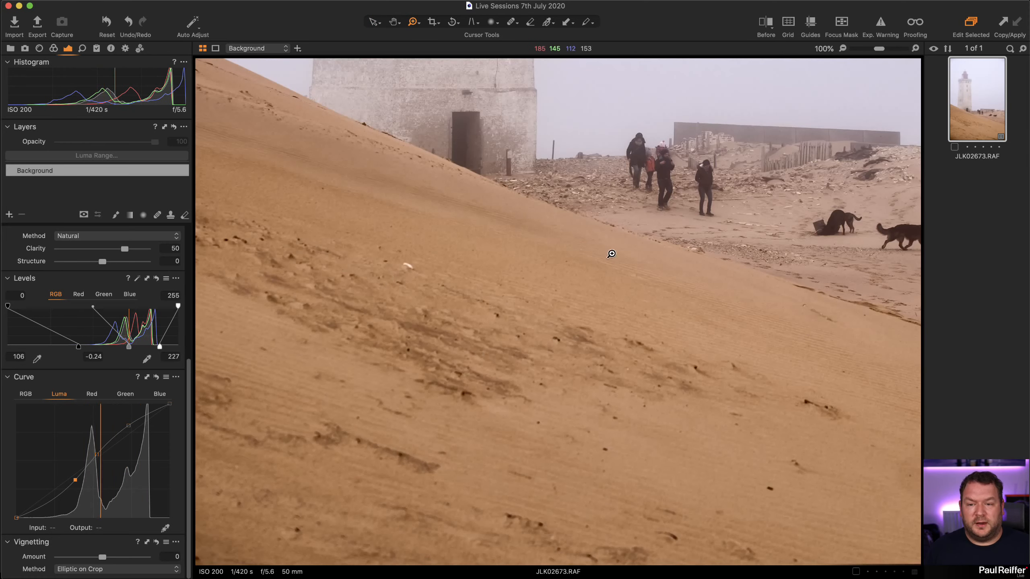
{"action": "left_click", "coordinate": [524, 235]}
{"action": "scroll", "coordinate": [521, 285], "scroll_direction": "up", "scroll_amount": 5}
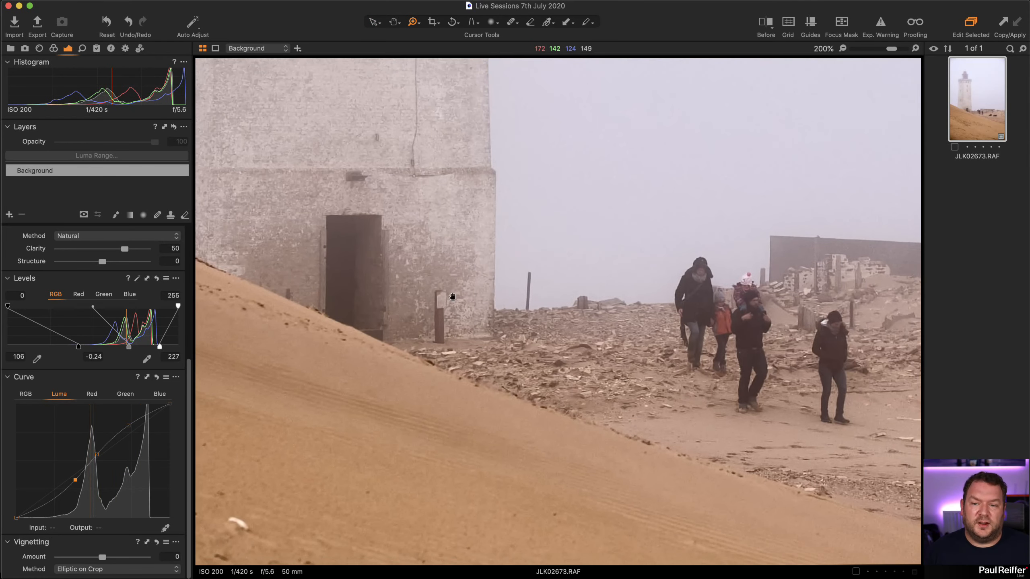
{"action": "left_click", "coordinate": [145, 262]}
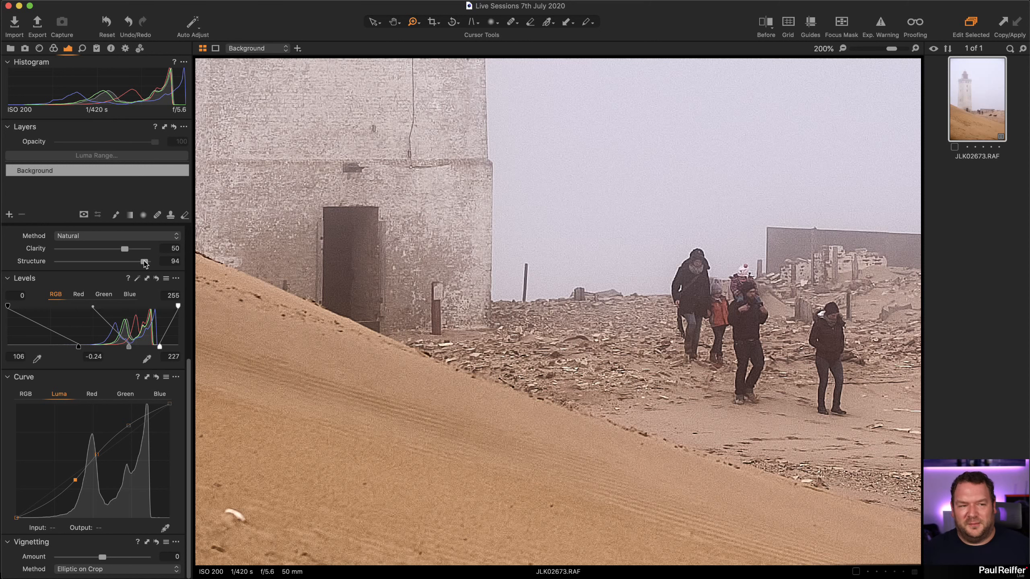
{"action": "left_click_drag", "start_coordinate": [144, 263], "coordinate": [116, 269]}
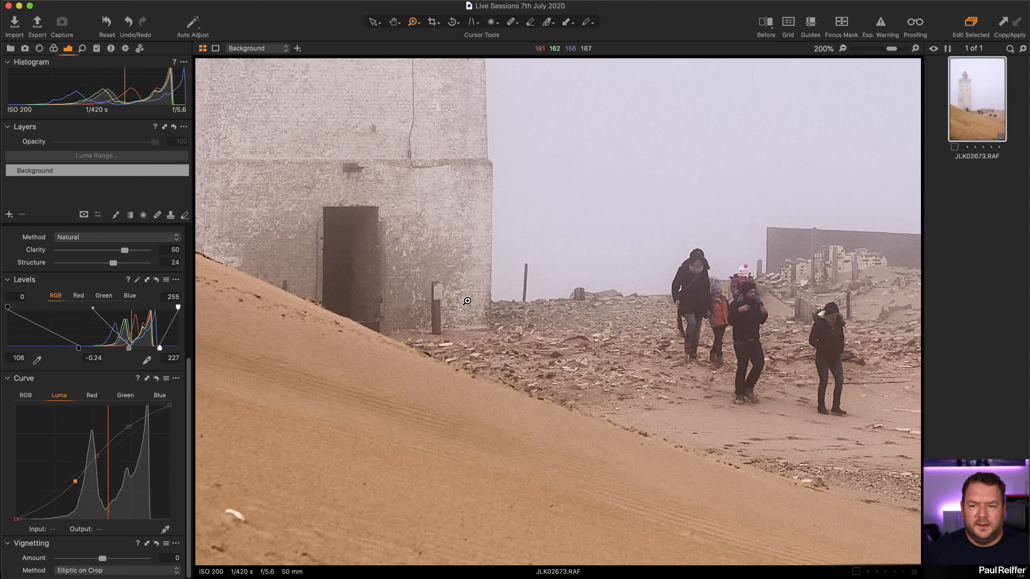
{"action": "left_click", "coordinate": [671, 315]}
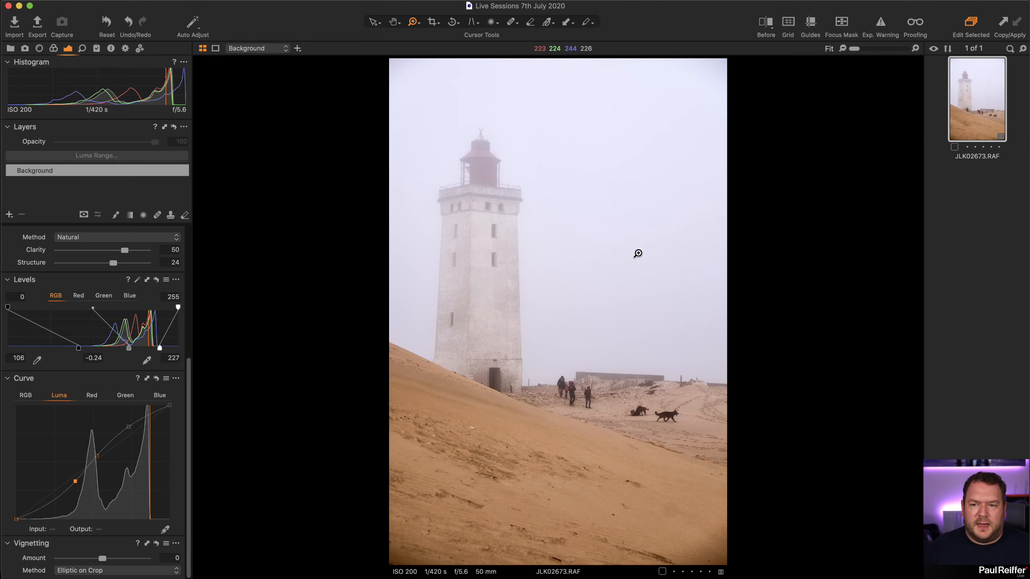
- Set the lens correction's Light Falloff to 109 to brighten the photo's dark corners
{"action": "scroll", "coordinate": [81, 260], "scroll_direction": "up", "scroll_amount": 10}
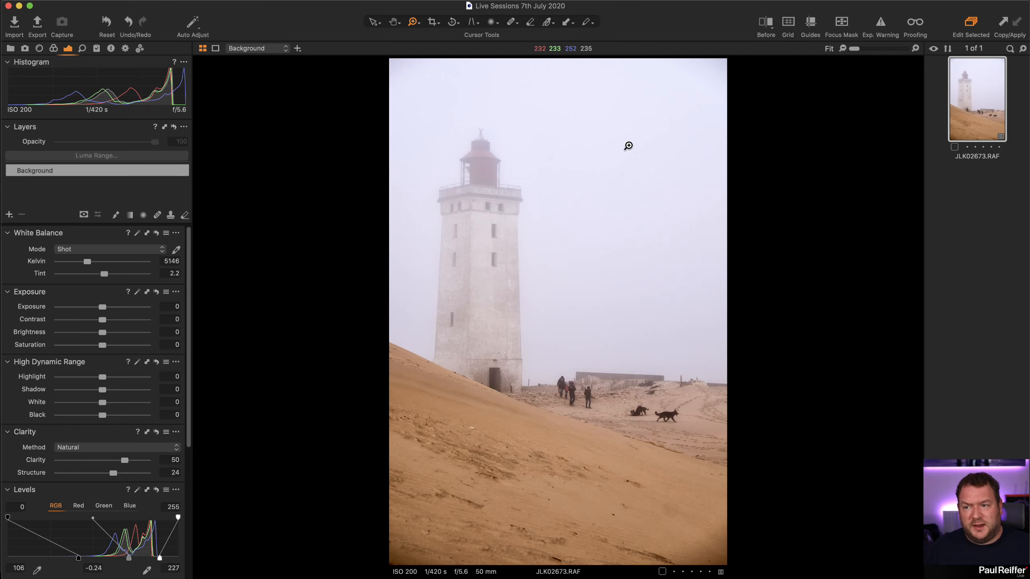
{"action": "left_click", "coordinate": [39, 49]}
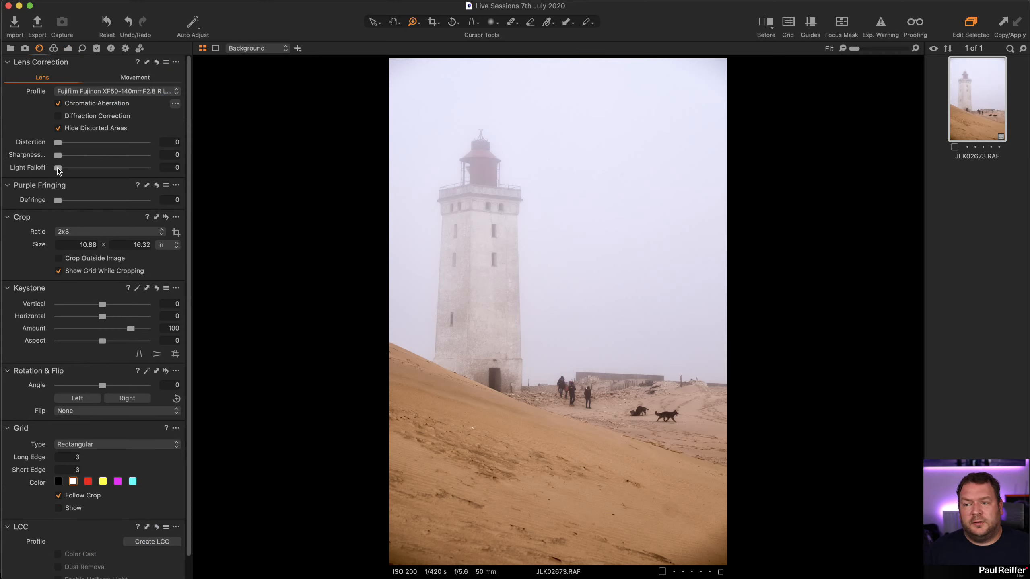
{"action": "left_click_drag", "start_coordinate": [59, 170], "coordinate": [126, 171]}
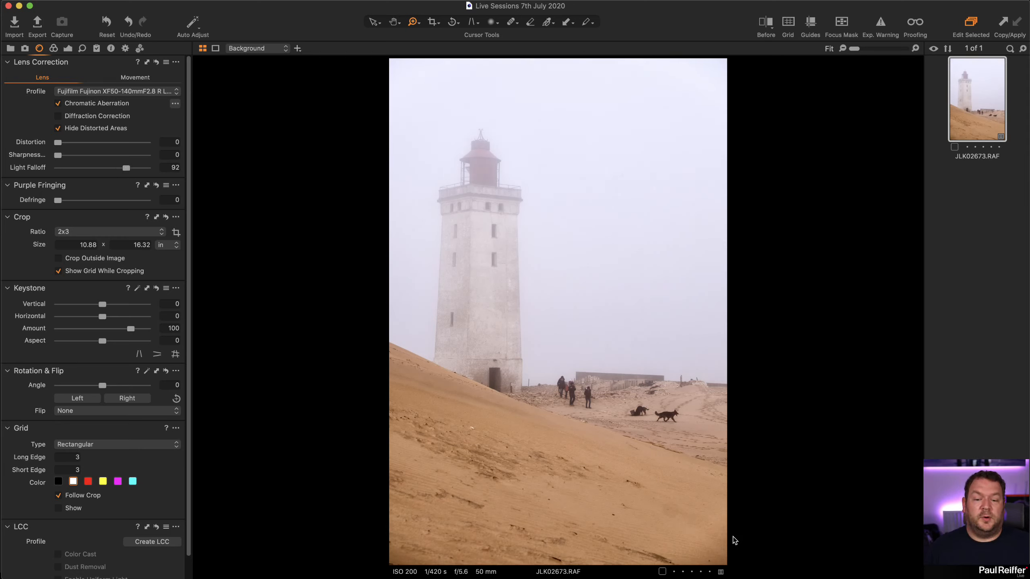
{"action": "left_click_drag", "start_coordinate": [129, 170], "coordinate": [142, 170]}
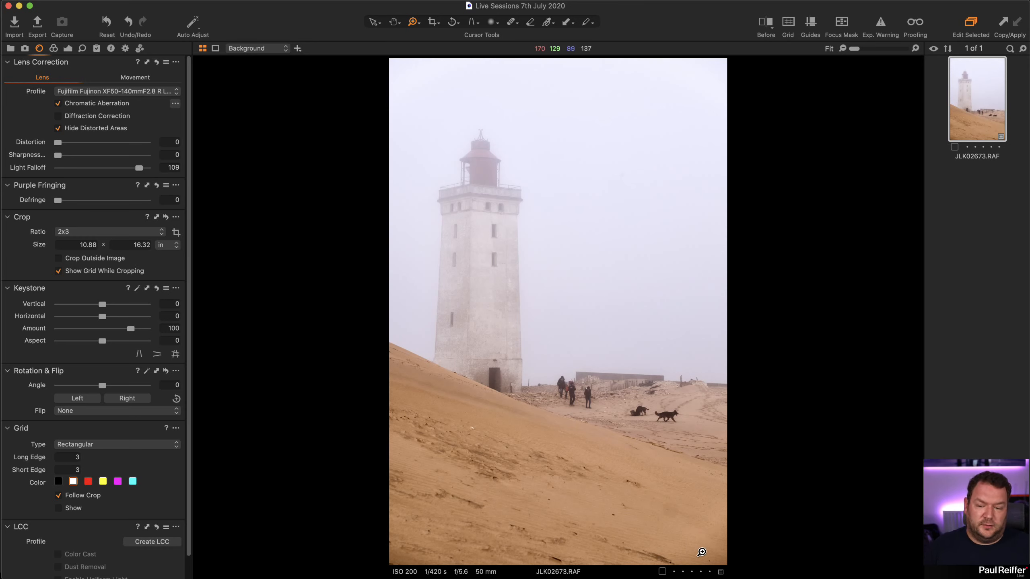
- Heal the faint dark smudge on the lower sand slope with a Heal brush of size 126 and hardness 0
{"action": "left_click", "coordinate": [697, 529]}
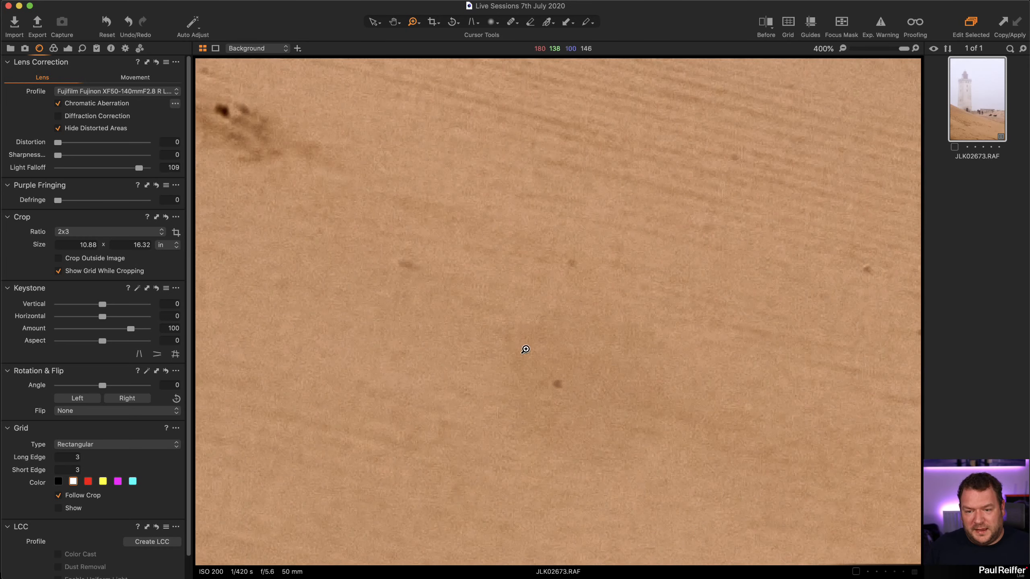
{"action": "left_click", "coordinate": [739, 395], "text": "alt"}
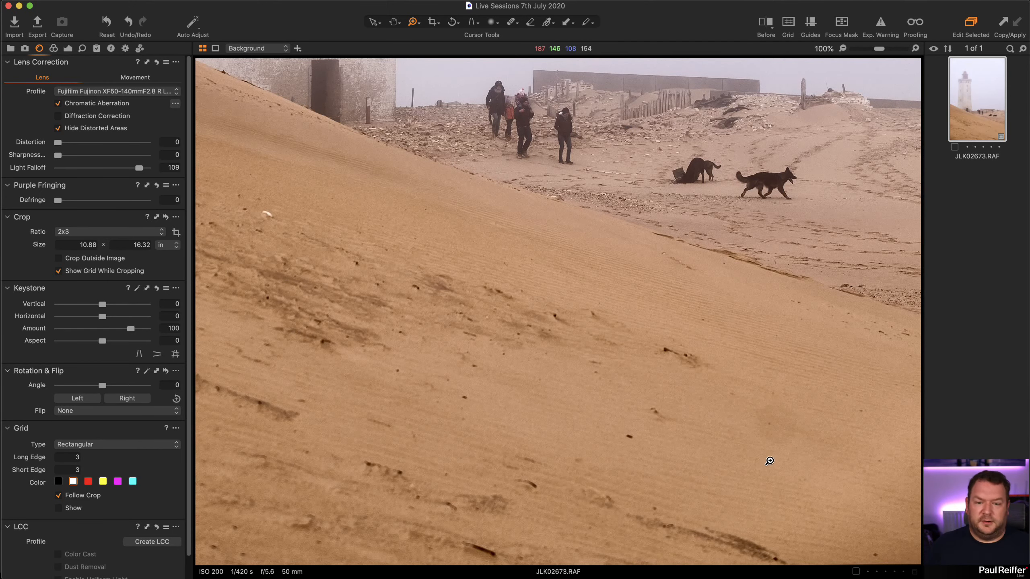
{"action": "left_click", "coordinate": [789, 436], "text": "alt"}
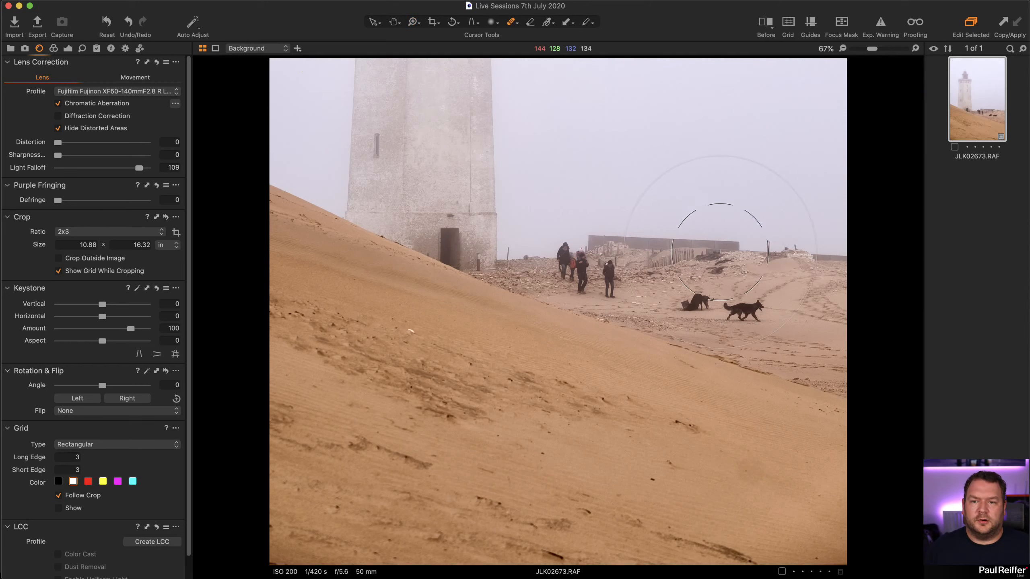
{"action": "right_click", "coordinate": [684, 409]}
{"action": "mouse_move", "coordinate": [684, 409]}
{"action": "left_mouse_down"}
{"action": "mouse_move", "coordinate": [659, 414]}
{"action": "mouse_move", "coordinate": [728, 432]}
{"action": "left_mouse_up"}
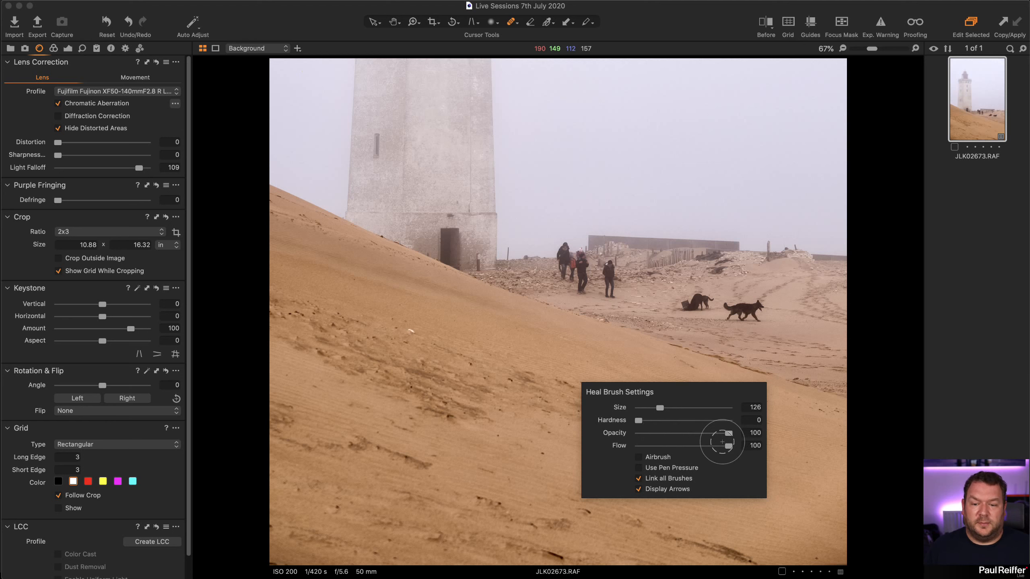
{"action": "key", "text": "Escape"}
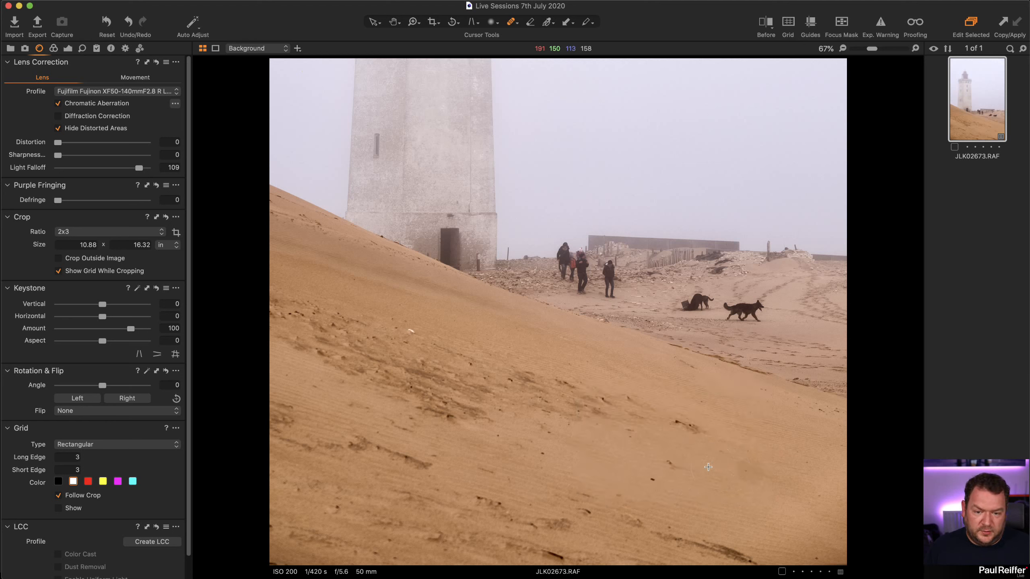
{"action": "left_click", "coordinate": [696, 491]}
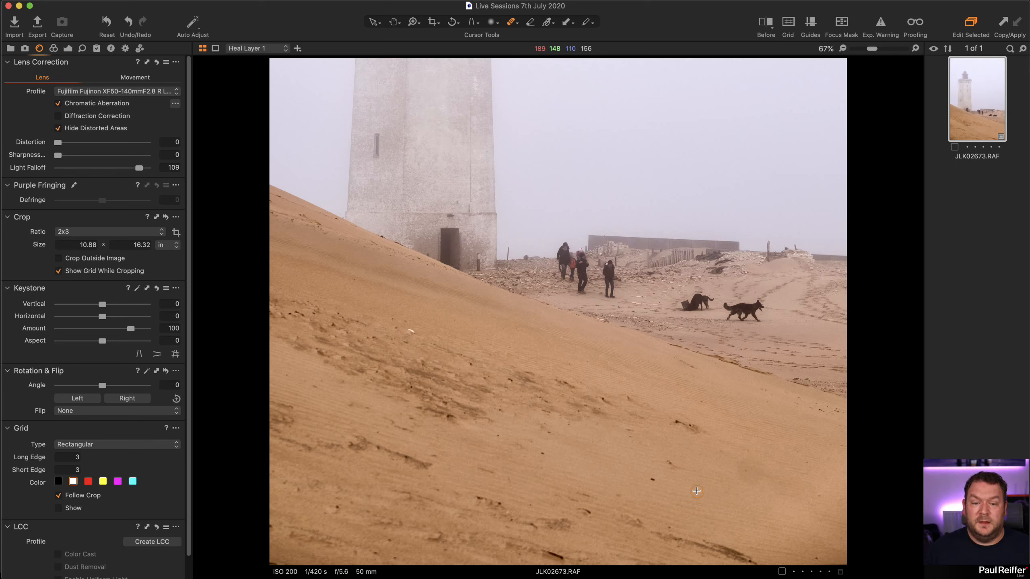
{"action": "left_click", "coordinate": [744, 468]}
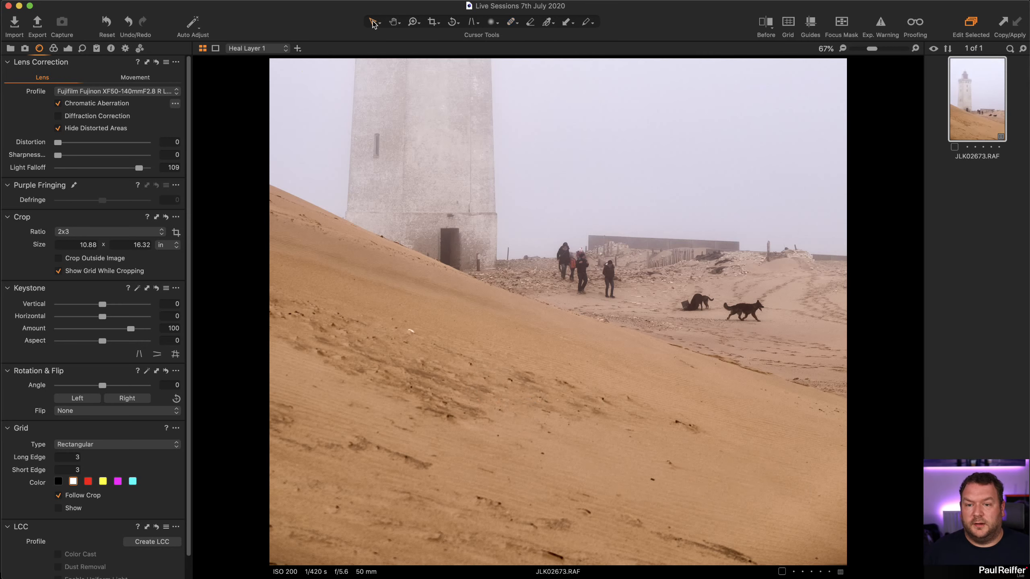
{"action": "double_click", "coordinate": [490, 260]}
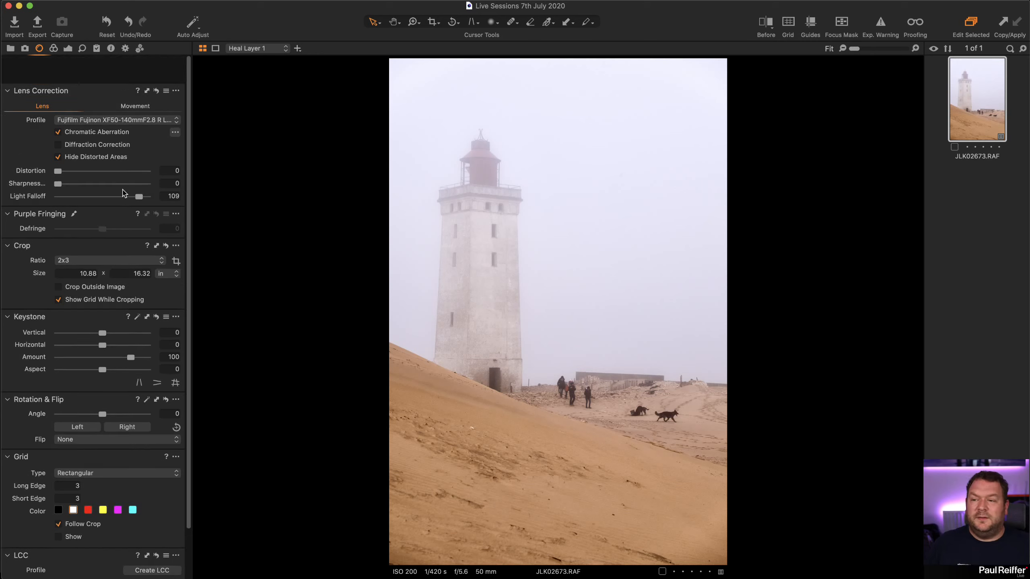
- Try a white balance shift on a gradient-masked adjustment layer over the sky, and delete that layer
{"action": "left_click", "coordinate": [67, 48]}
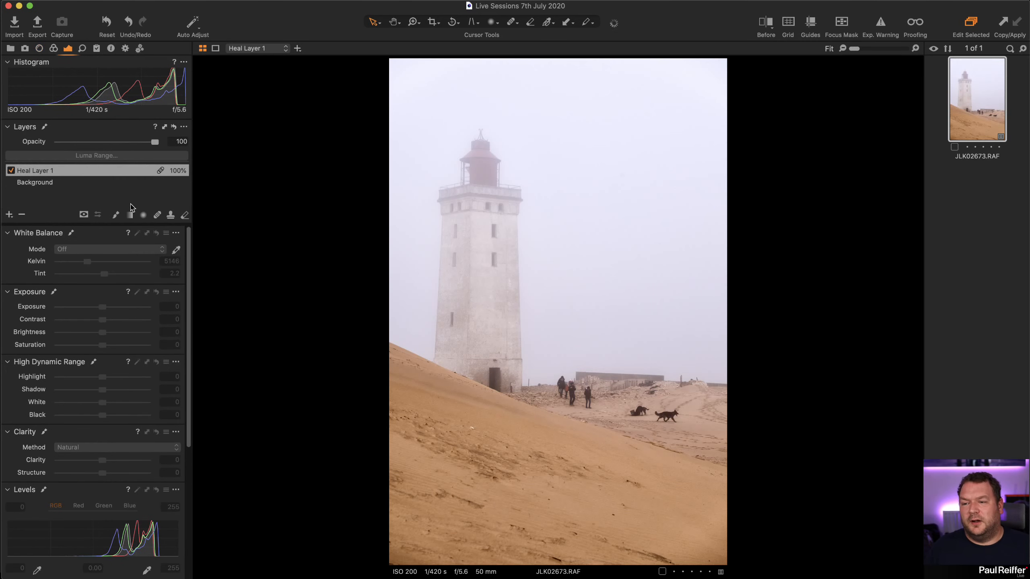
{"action": "left_click", "coordinate": [9, 214]}
{"action": "left_click", "coordinate": [130, 215]}
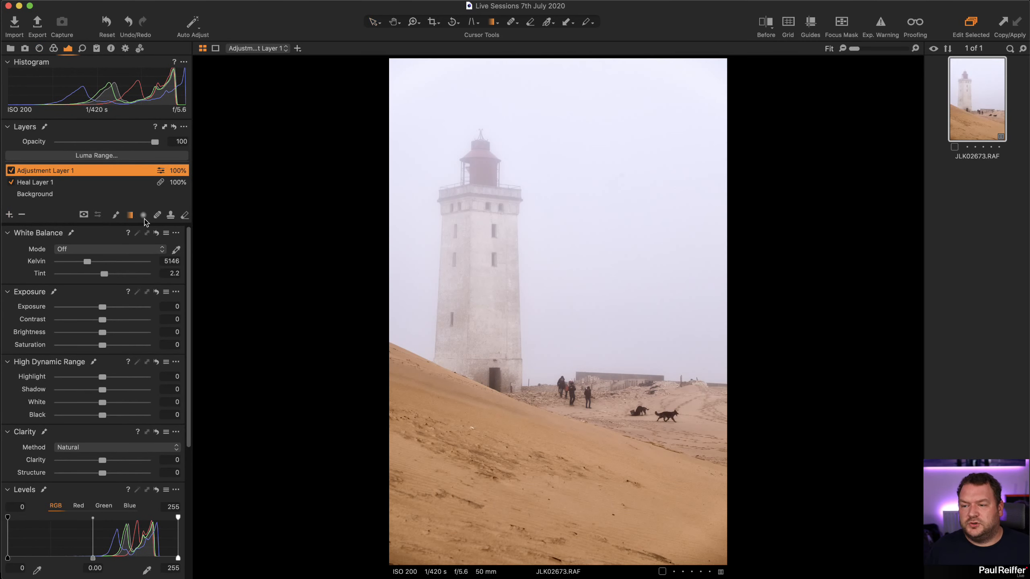
{"action": "left_click_drag", "start_coordinate": [559, 155], "coordinate": [545, 379]}
{"action": "mouse_move", "coordinate": [611, 240]}
{"action": "left_mouse_down"}
{"action": "mouse_move", "coordinate": [606, 268]}
{"action": "mouse_move", "coordinate": [481, 279]}
{"action": "left_mouse_up"}
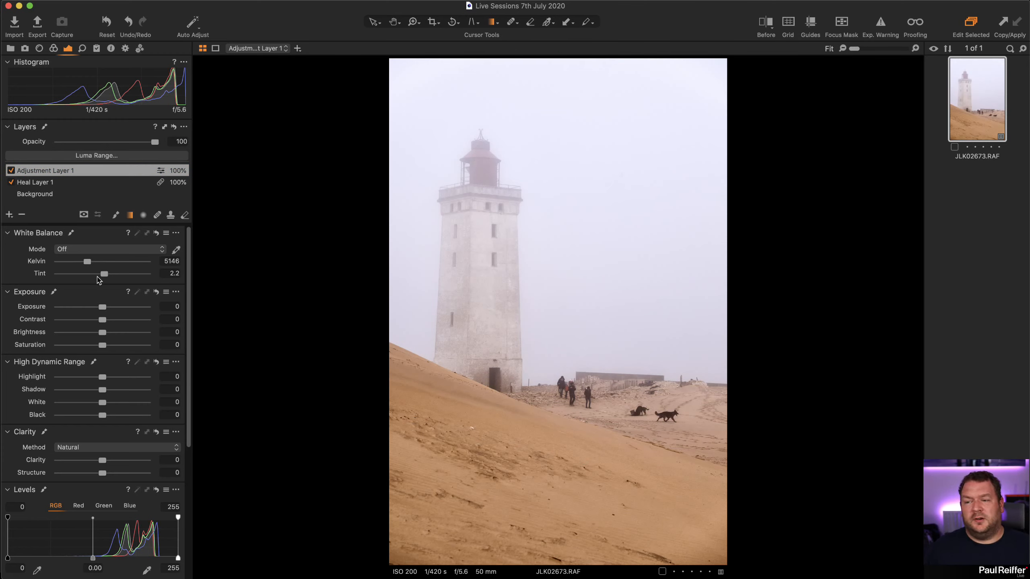
{"action": "left_click_drag", "start_coordinate": [87, 262], "coordinate": [108, 275]}
{"action": "double_click", "coordinate": [101, 263]}
{"action": "double_click", "coordinate": [108, 276]}
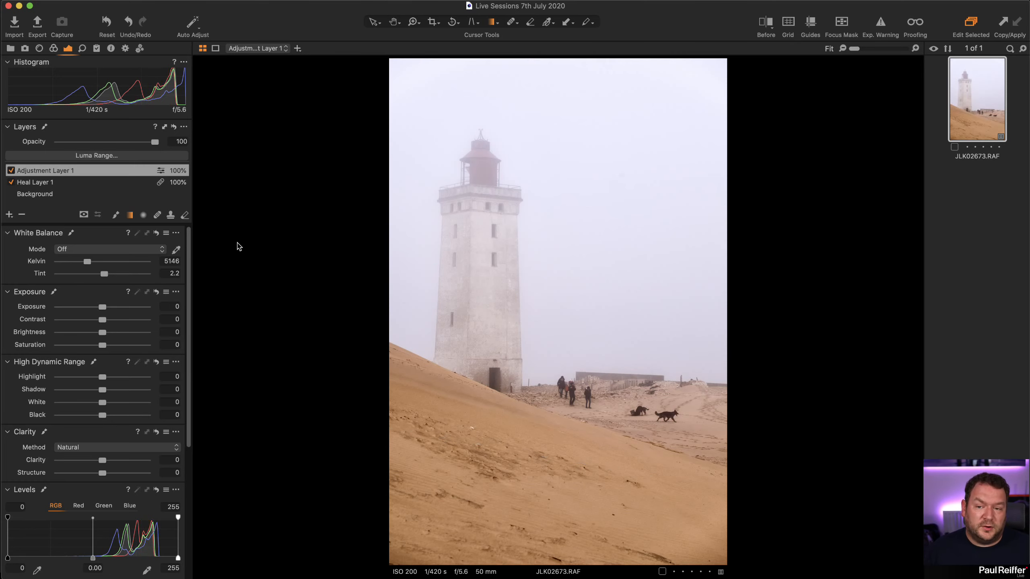
{"action": "left_click", "coordinate": [22, 214]}
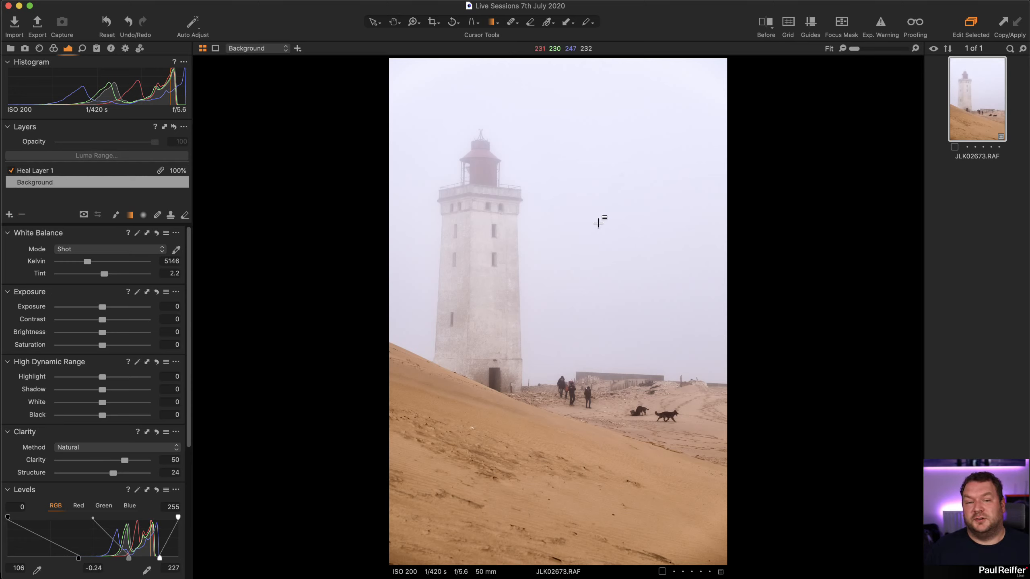
- Compare the original and edited lighthouse photo with the before/after split, sweeping the divider across the whole image
{"action": "left_click", "coordinate": [765, 22]}
{"action": "left_click_drag", "start_coordinate": [563, 311], "coordinate": [797, 324]}
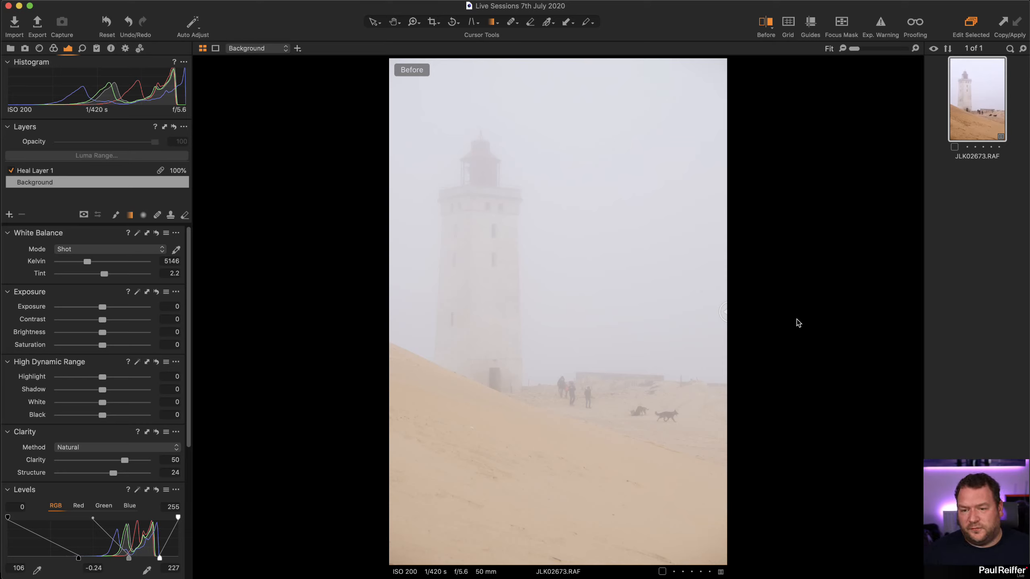
{"action": "left_click_drag", "start_coordinate": [724, 323], "coordinate": [385, 327]}
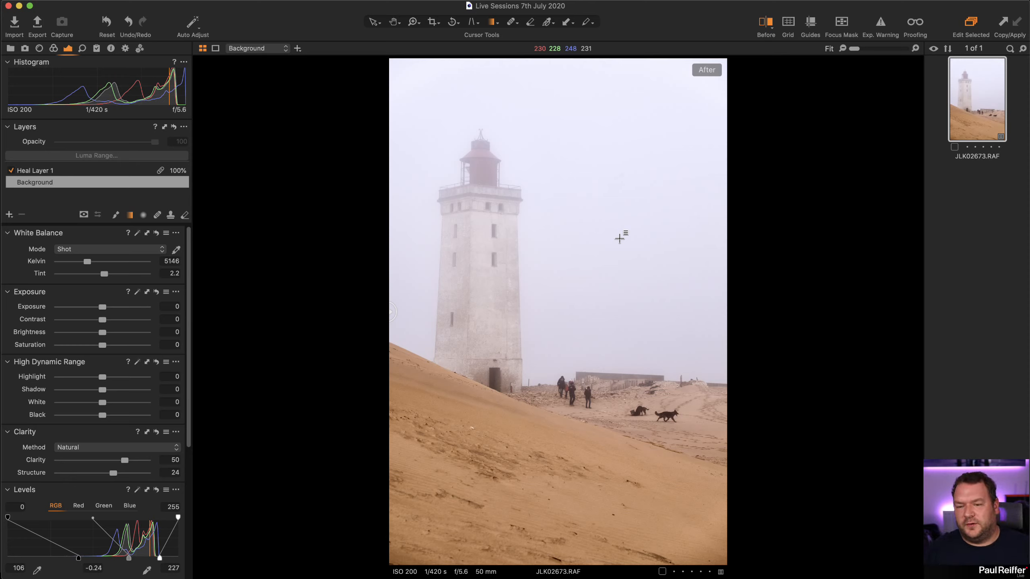
{"action": "left_click_drag", "start_coordinate": [391, 310], "coordinate": [330, 323]}
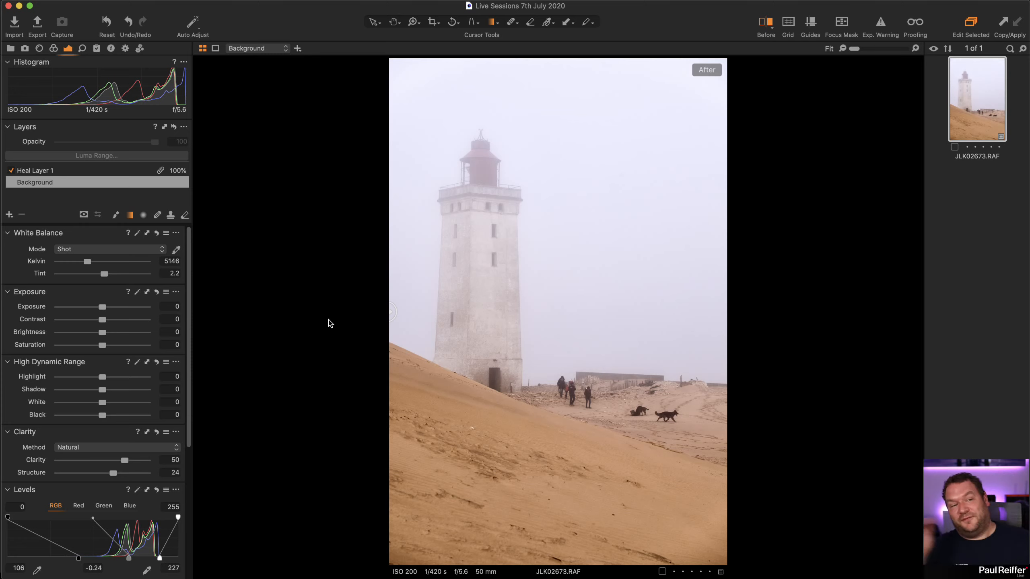
{"action": "left_click_drag", "start_coordinate": [391, 311], "coordinate": [851, 315]}
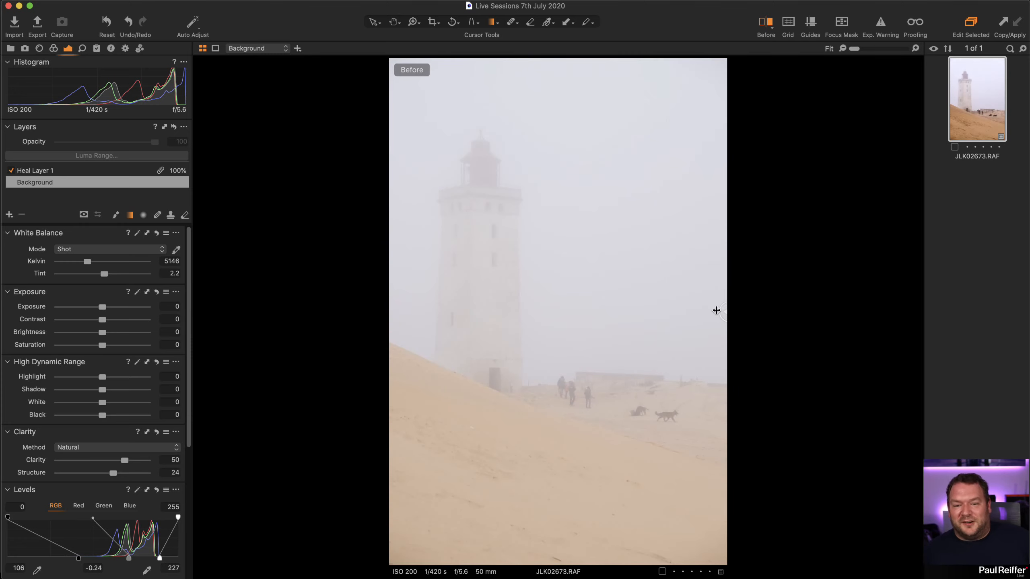
{"action": "left_click_drag", "start_coordinate": [716, 310], "coordinate": [345, 317]}
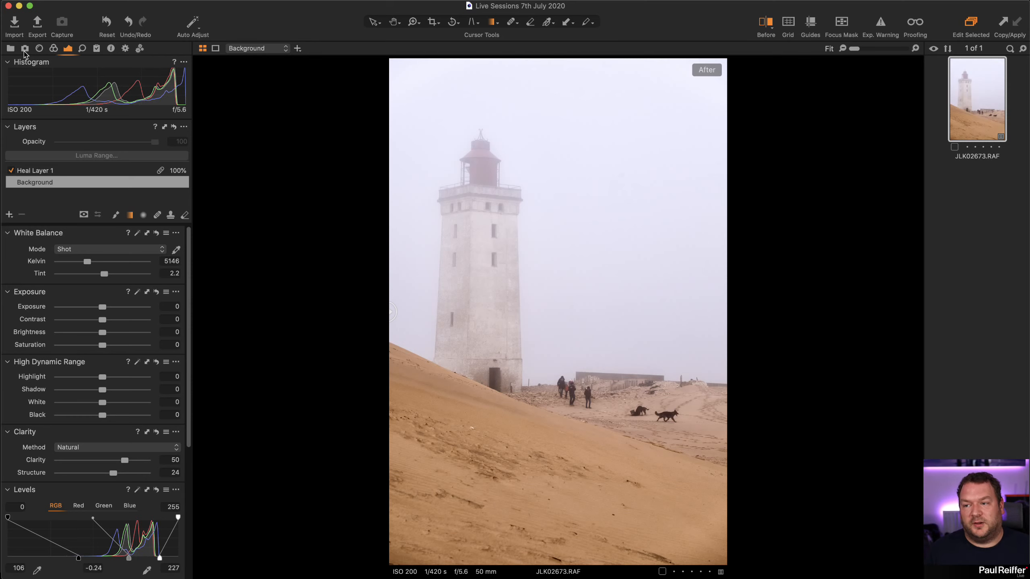
- Open the misty mountain photo in the next user collection and run the chromatic aberration analysis in its lens correction
{"action": "left_click", "coordinate": [11, 49]}
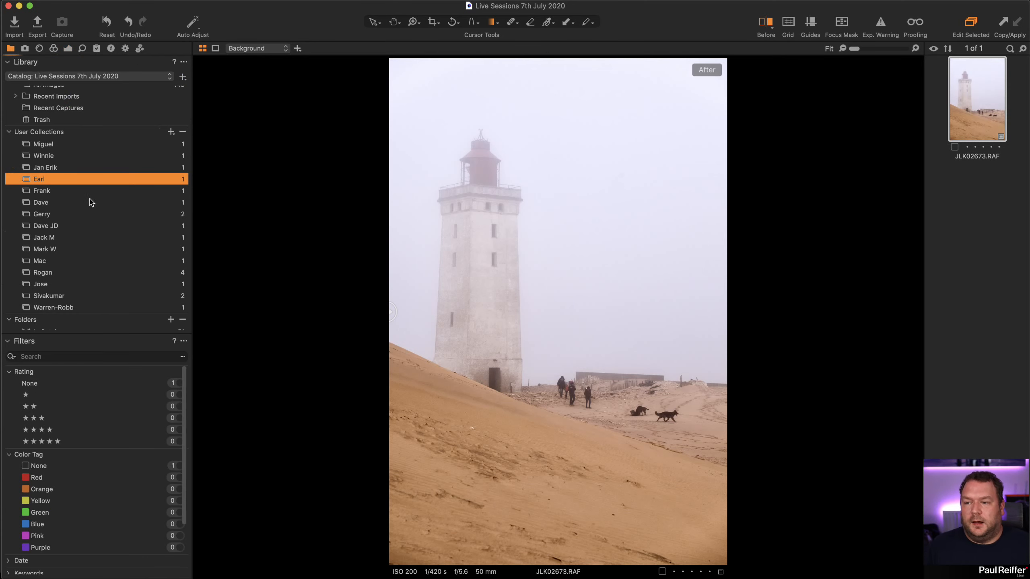
{"action": "left_click", "coordinate": [64, 191]}
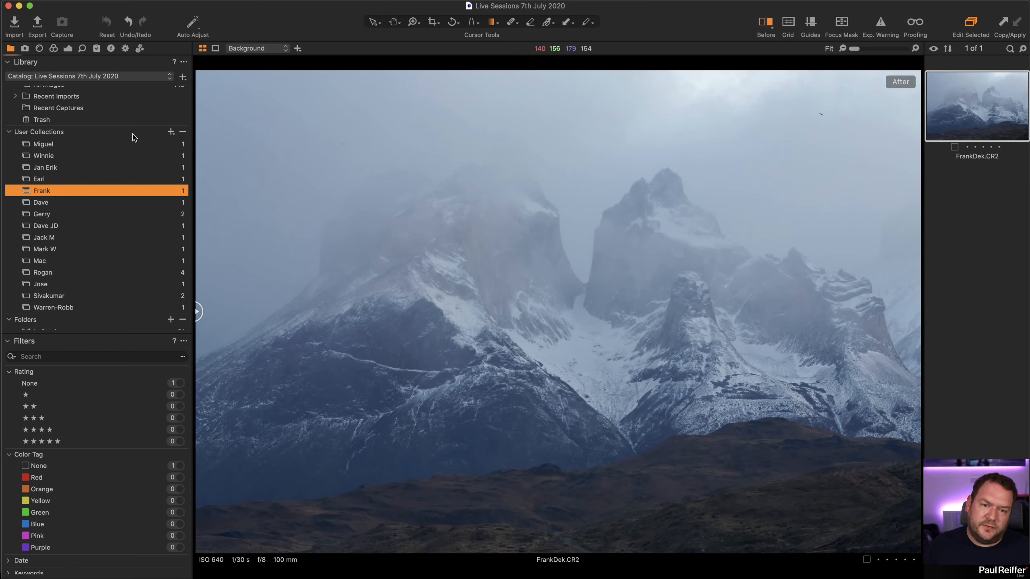
{"action": "left_click", "coordinate": [69, 50]}
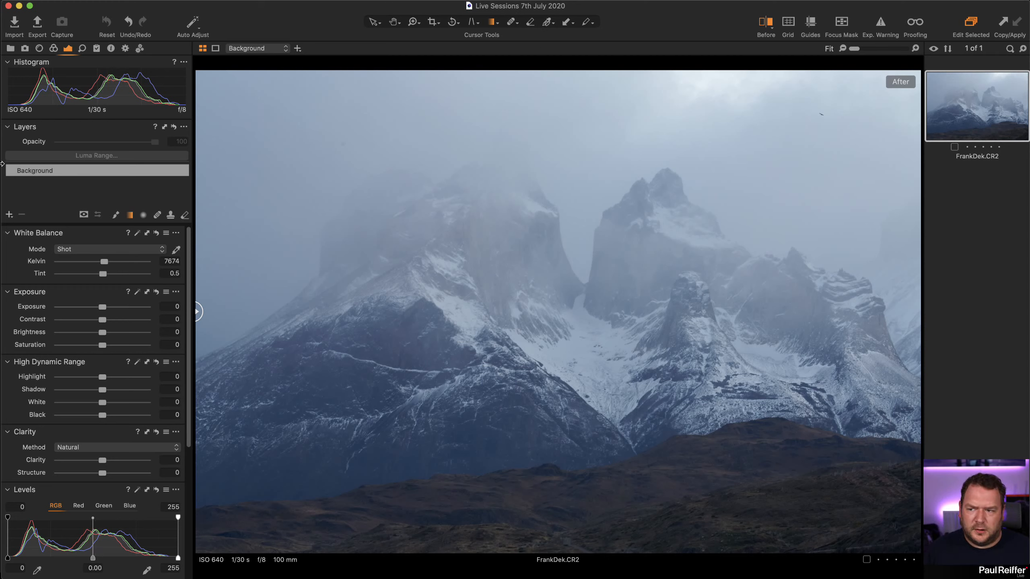
{"action": "left_click", "coordinate": [39, 48]}
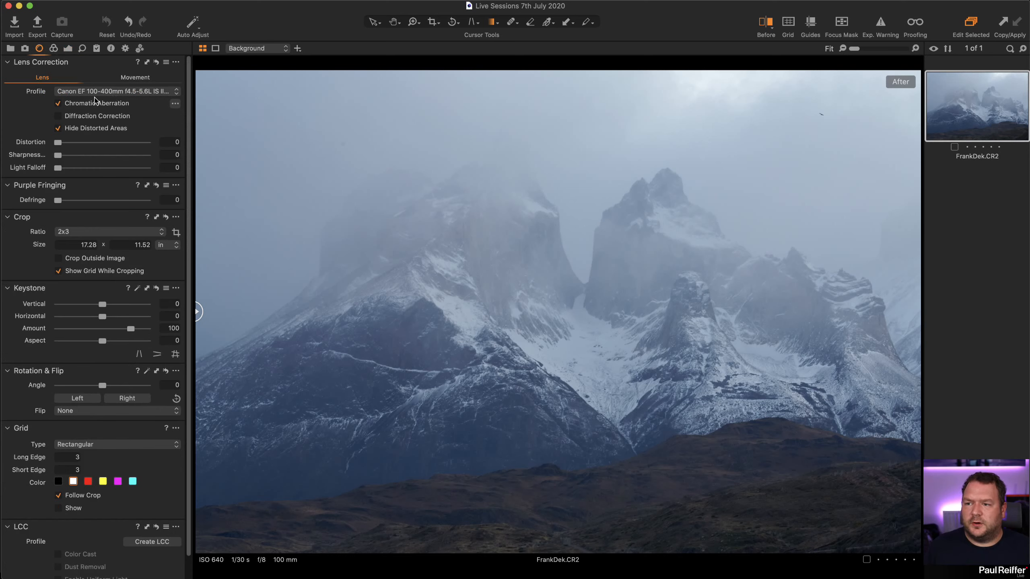
{"action": "left_click", "coordinate": [175, 104]}
{"action": "left_click", "coordinate": [198, 107]}
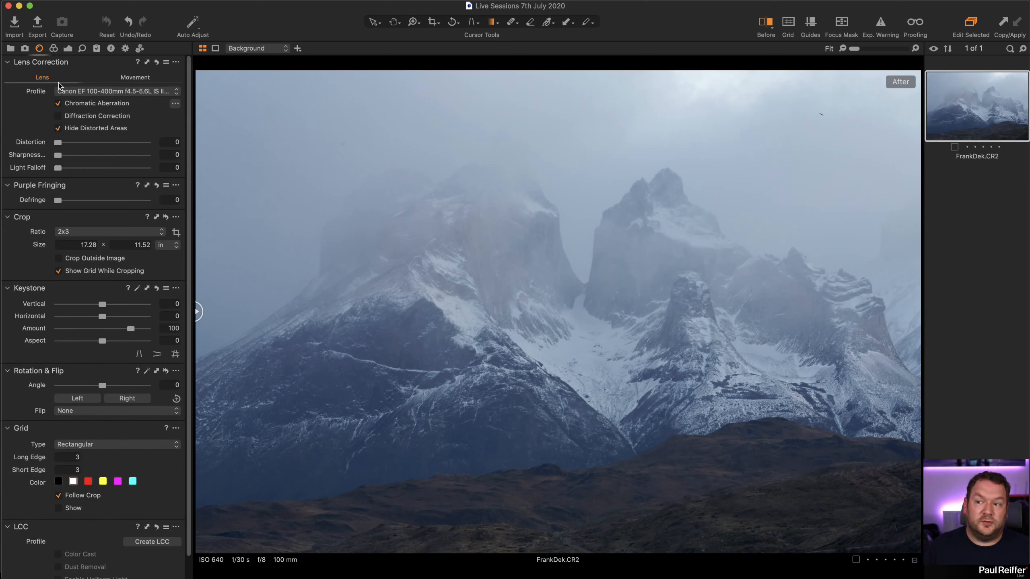
- Add an adjustment layer with a linear gradient mask covering the sky and fading out over the mountains
{"action": "left_click", "coordinate": [68, 48]}
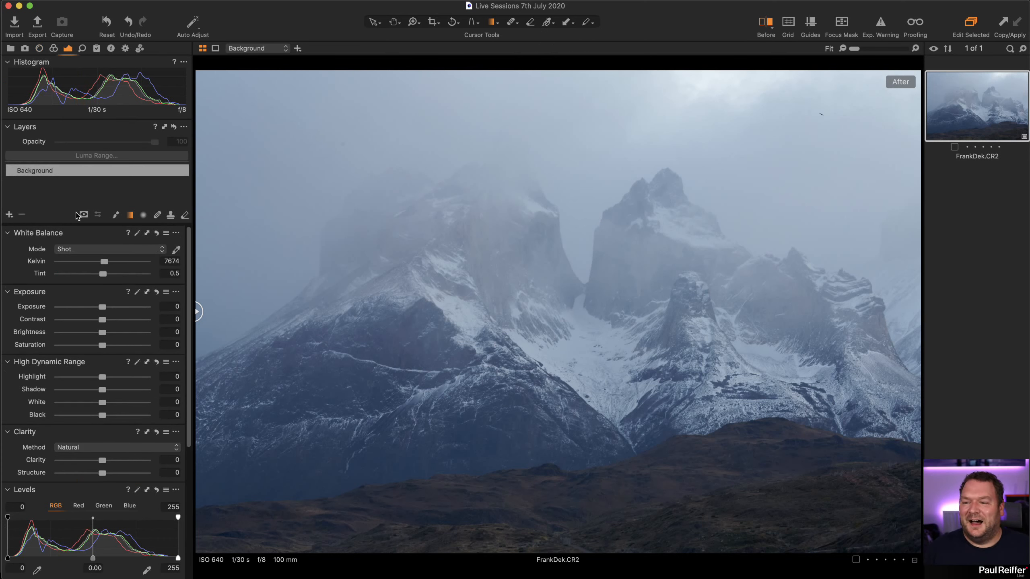
{"action": "left_click_drag", "start_coordinate": [568, 228], "coordinate": [600, 475]}
{"action": "left_click_drag", "start_coordinate": [559, 207], "coordinate": [559, 251]}
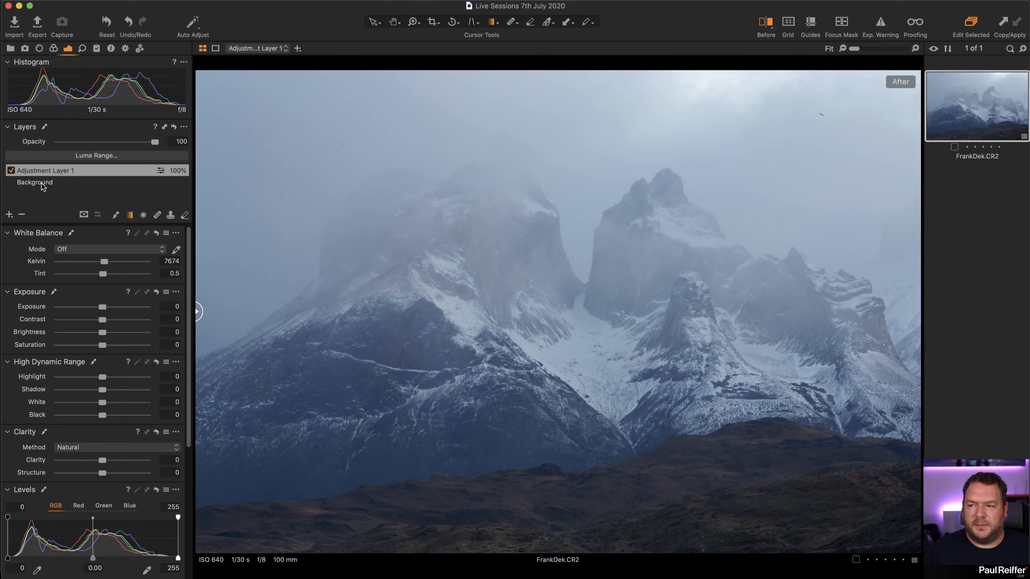
- On the Background layer, set Clarity to 38, Contrast to 12 and Shadow to -19
{"action": "left_click", "coordinate": [41, 183]}
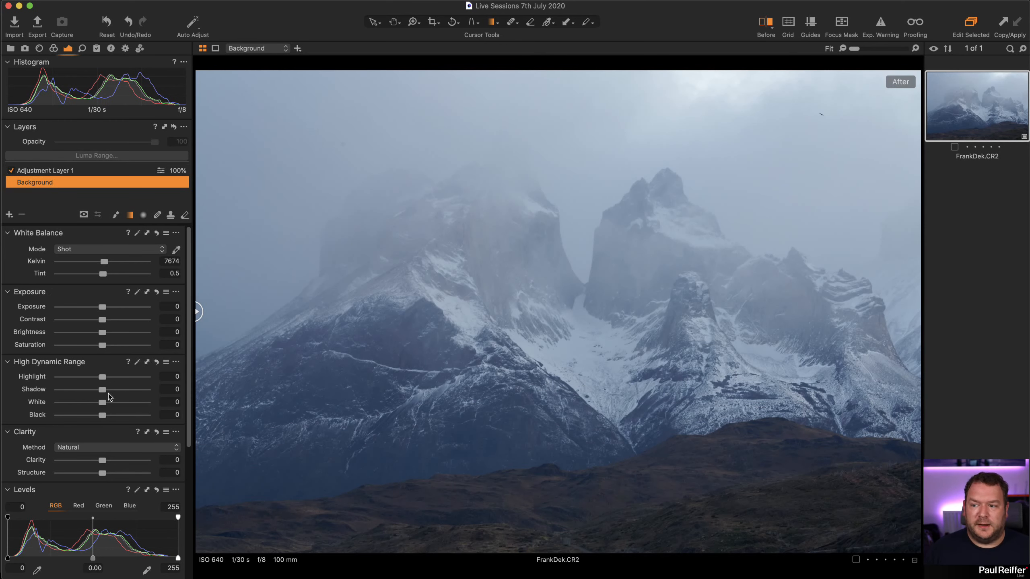
{"action": "left_click_drag", "start_coordinate": [104, 462], "coordinate": [119, 462]}
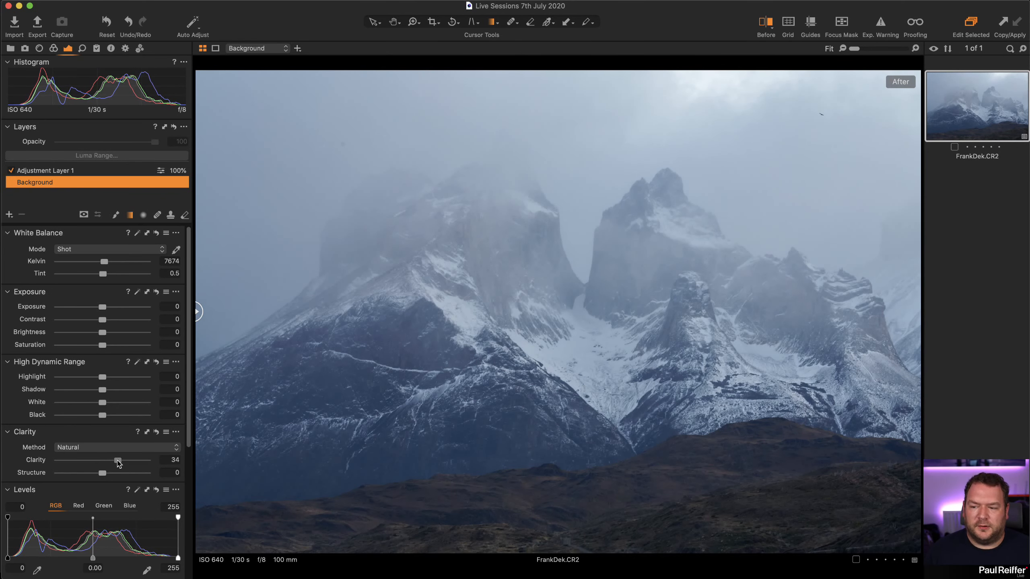
{"action": "left_click_drag", "start_coordinate": [103, 320], "coordinate": [113, 320]}
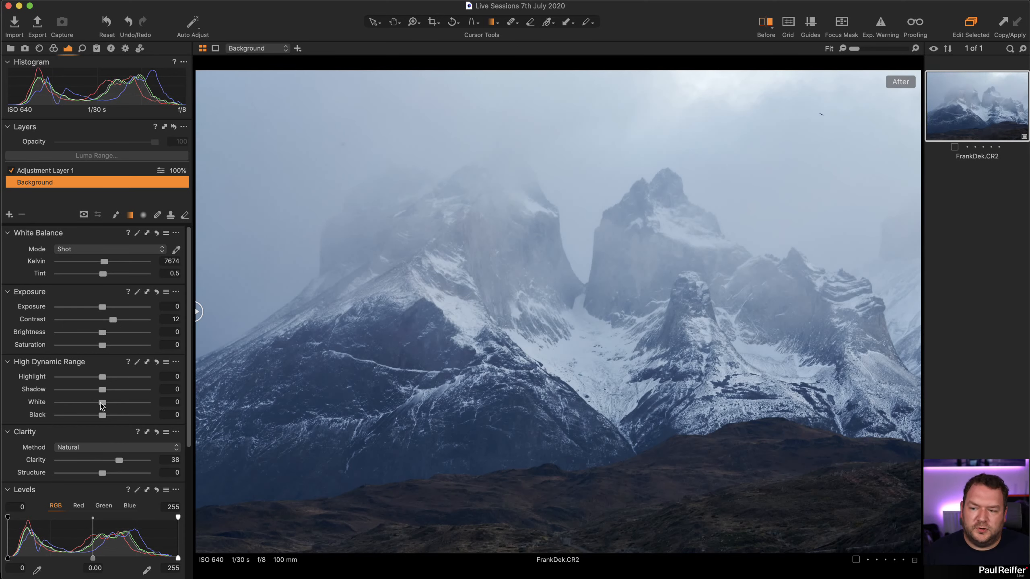
{"action": "left_click_drag", "start_coordinate": [102, 389], "coordinate": [93, 389]}
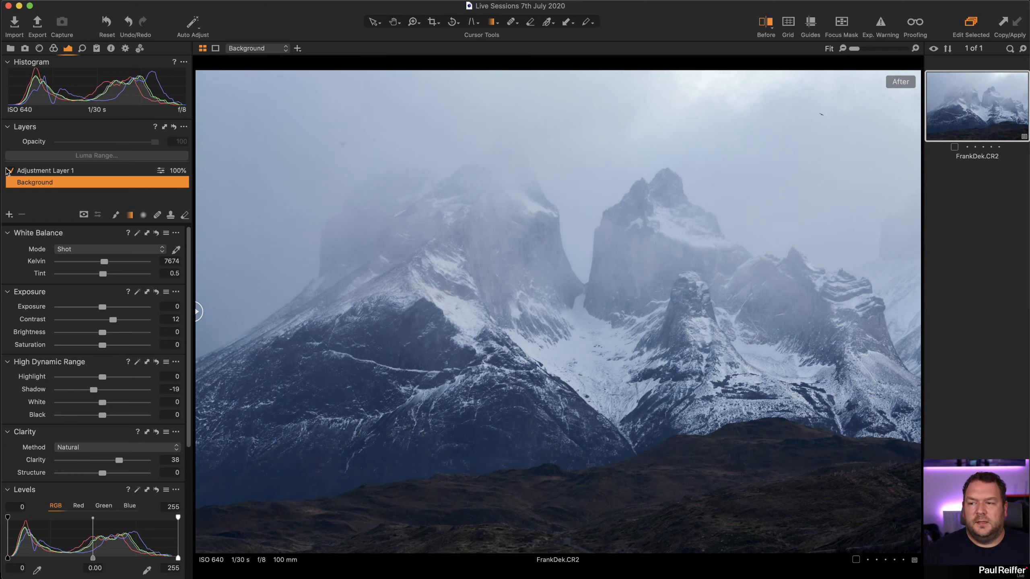
- Rename the gradient-masked adjustment layer as Sky
{"action": "left_click", "coordinate": [68, 174]}
{"action": "double_click", "coordinate": [53, 171]}
{"action": "type", "text": "Sky"}
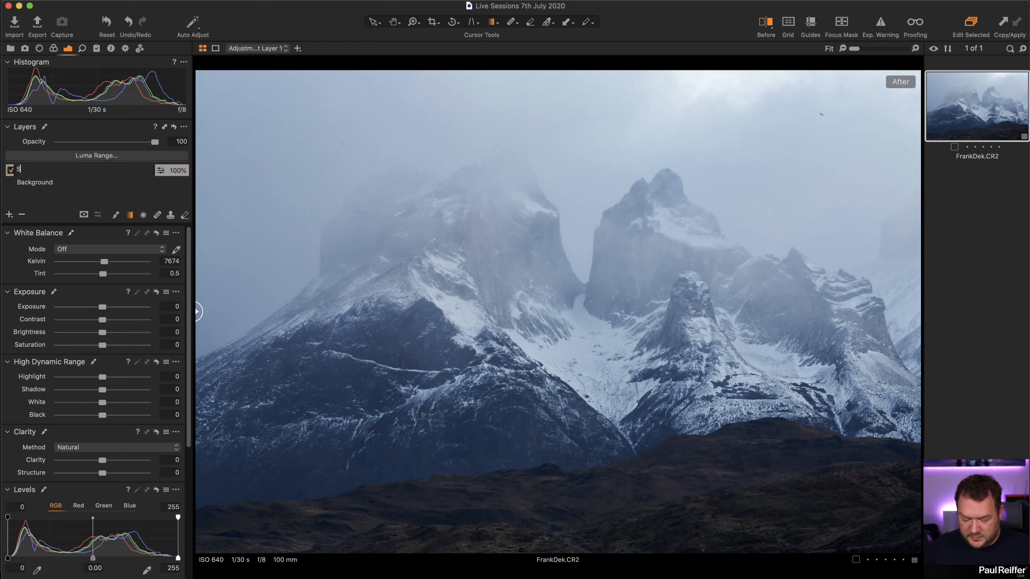
{"action": "key", "text": "Return"}
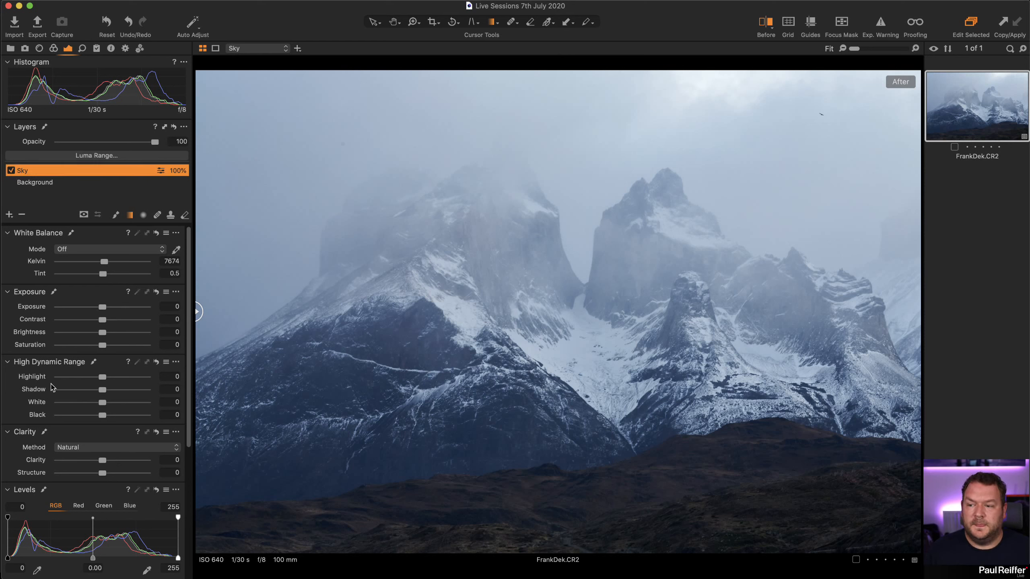
- On the Sky layer, set Clarity to 57, Highlight to -31, White to -30 and Contrast to 16
{"action": "left_click_drag", "start_coordinate": [102, 463], "coordinate": [126, 461]}
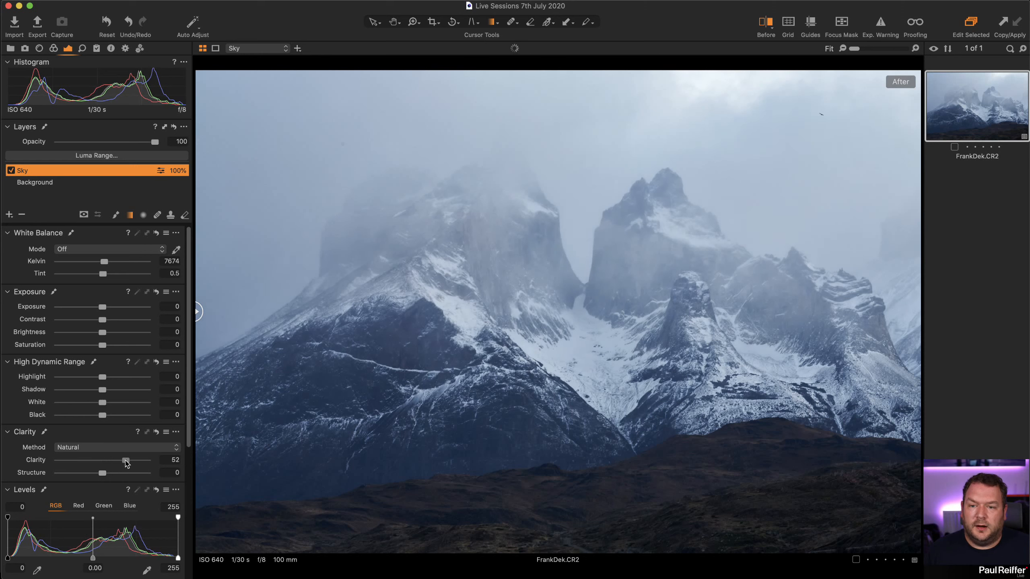
{"action": "left_click_drag", "start_coordinate": [103, 377], "coordinate": [91, 403]}
{"action": "left_click_drag", "start_coordinate": [106, 320], "coordinate": [117, 323]}
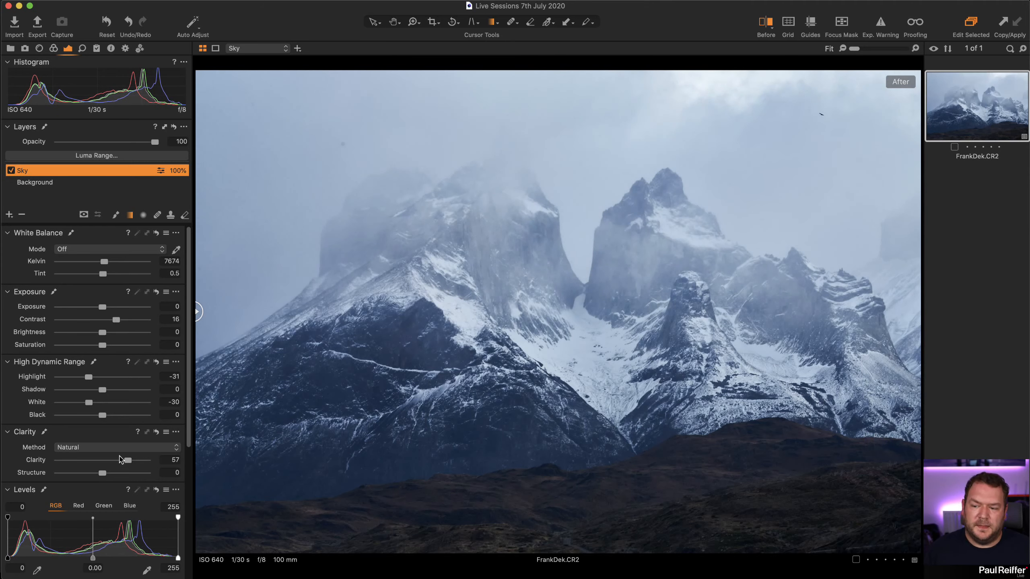
- Shape an S-curve in the Sky layer's Luma curve with a midpoint anchor, raised highlights and shadows lowered to input 72, output 53
{"action": "scroll", "coordinate": [120, 458], "scroll_direction": "down", "scroll_amount": 4}
{"action": "scroll", "coordinate": [120, 458], "scroll_direction": "down", "scroll_amount": 6}
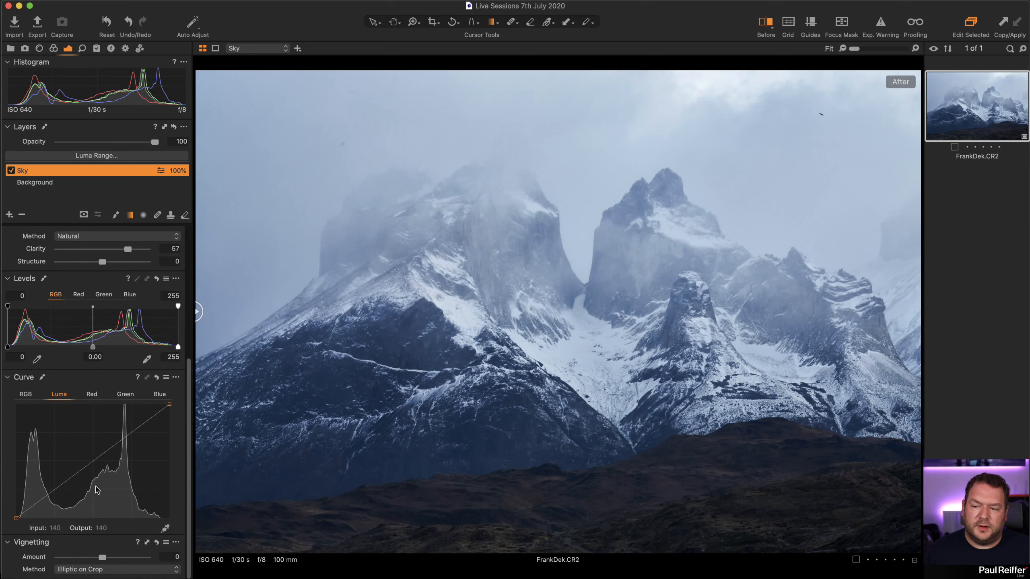
{"action": "left_click", "coordinate": [94, 460]}
{"action": "left_click_drag", "start_coordinate": [124, 441], "coordinate": [120, 433]}
{"action": "left_click_drag", "start_coordinate": [61, 486], "coordinate": [59, 495]}
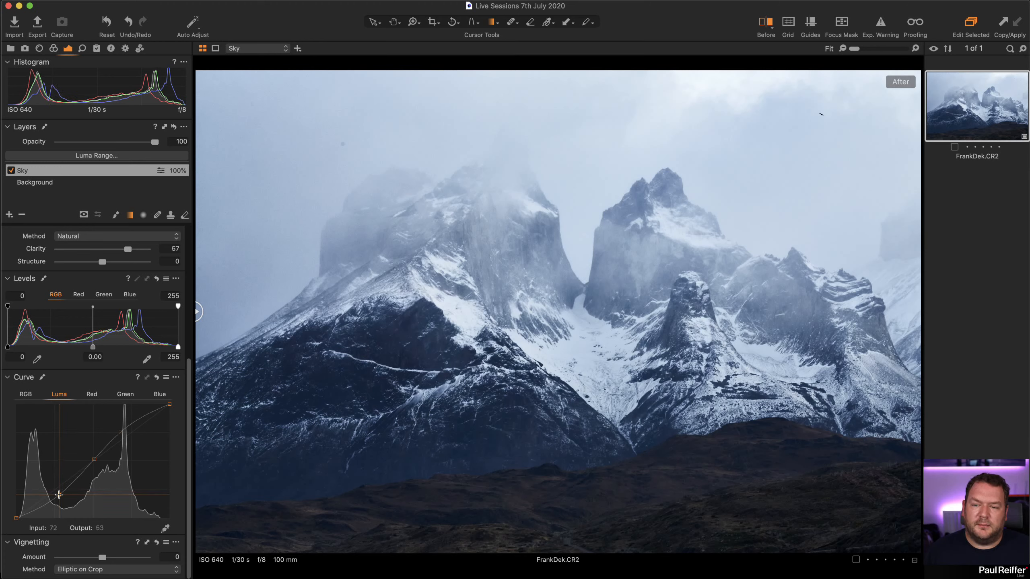
- Raise the upper part of the Sky layer's Luma curve and compare the whole photo before and after the edits
{"action": "left_click_drag", "start_coordinate": [94, 459], "coordinate": [114, 433]}
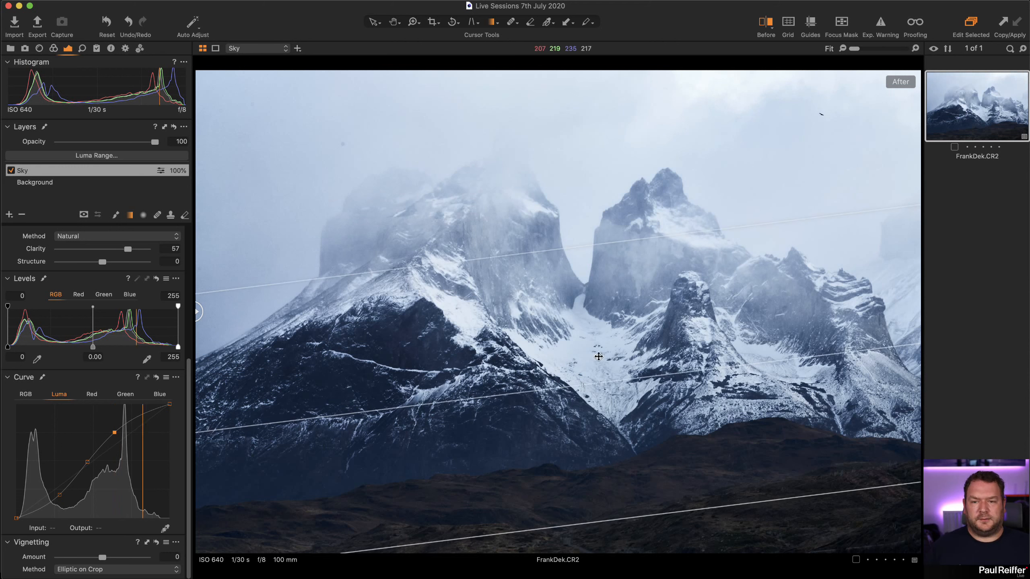
{"action": "left_click", "coordinate": [765, 21]}
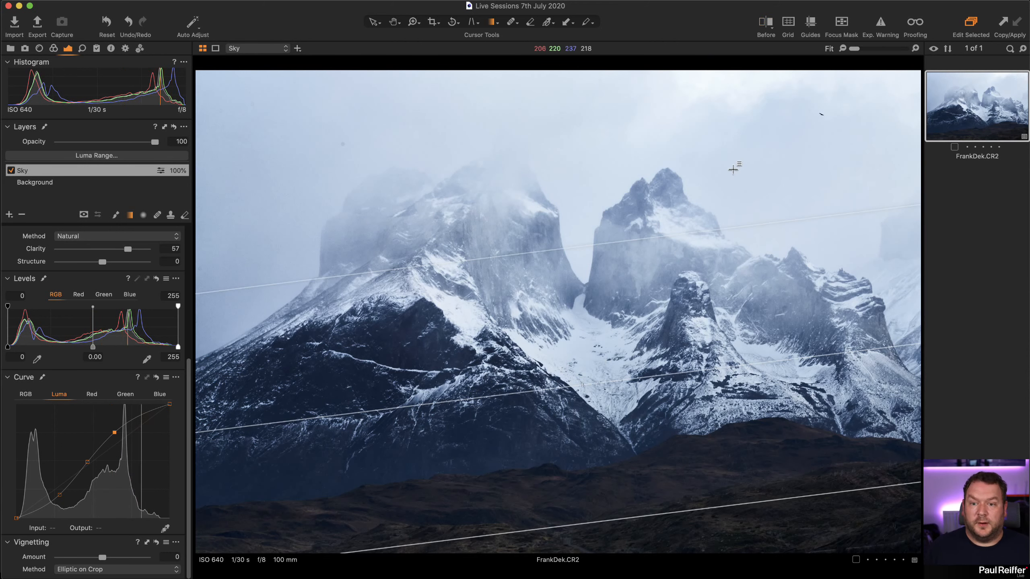
{"action": "left_click", "coordinate": [764, 23]}
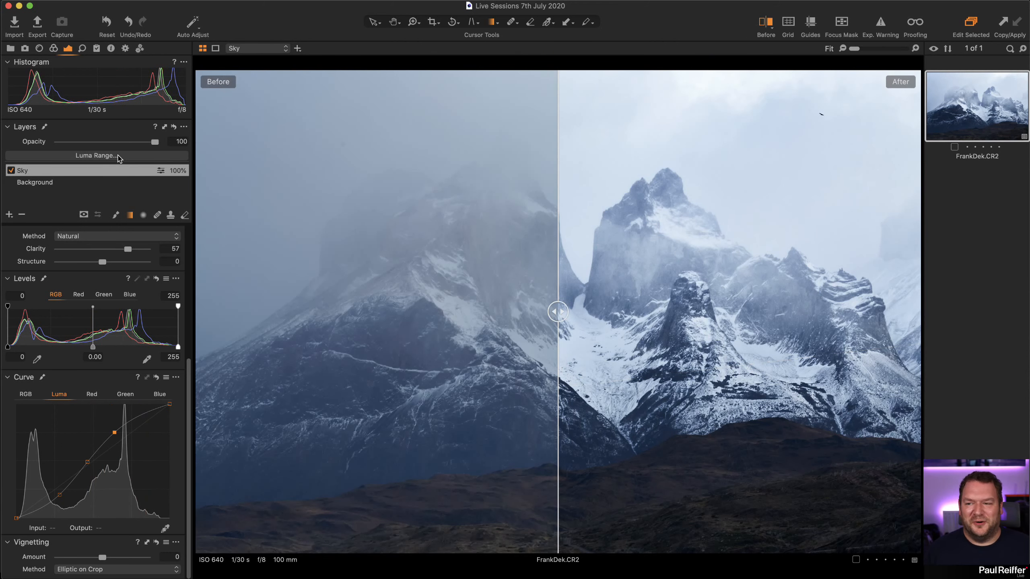
{"action": "left_click_drag", "start_coordinate": [557, 311], "coordinate": [970, 344]}
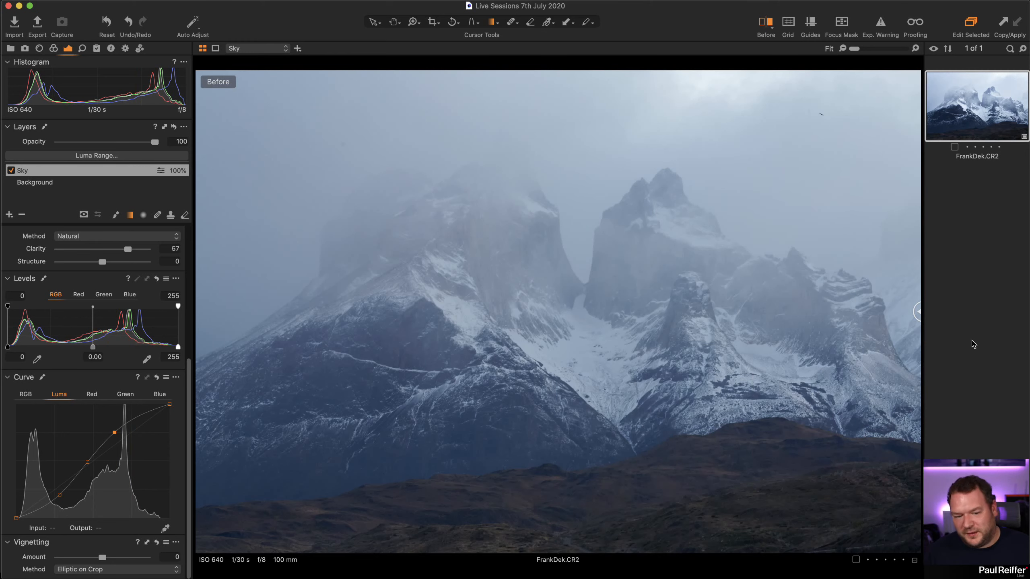
{"action": "left_click_drag", "start_coordinate": [966, 345], "coordinate": [72, 317]}
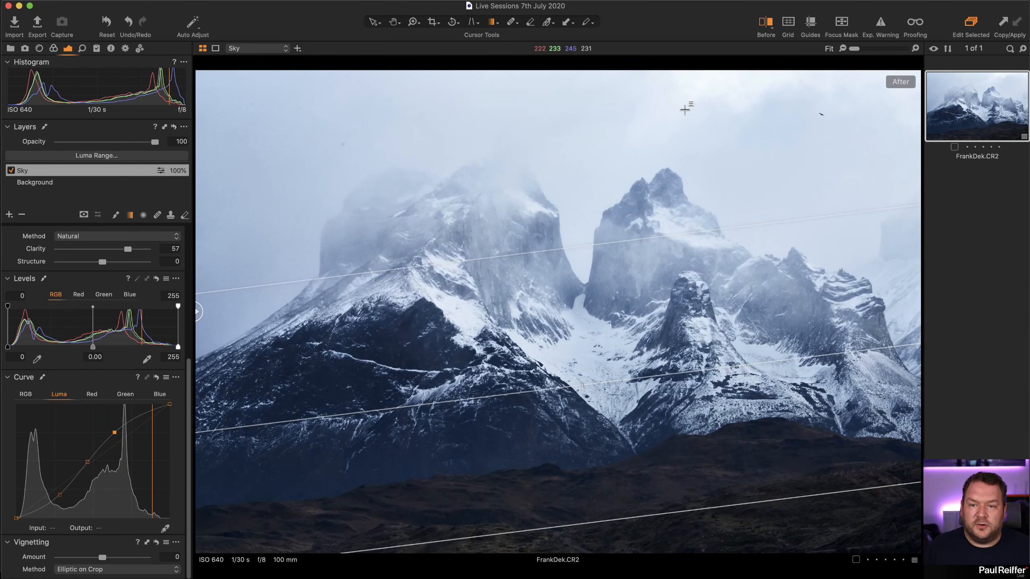
- Add an adjustment layer named Sky Details
{"action": "scroll", "coordinate": [45, 300], "scroll_direction": "up", "scroll_amount": 10}
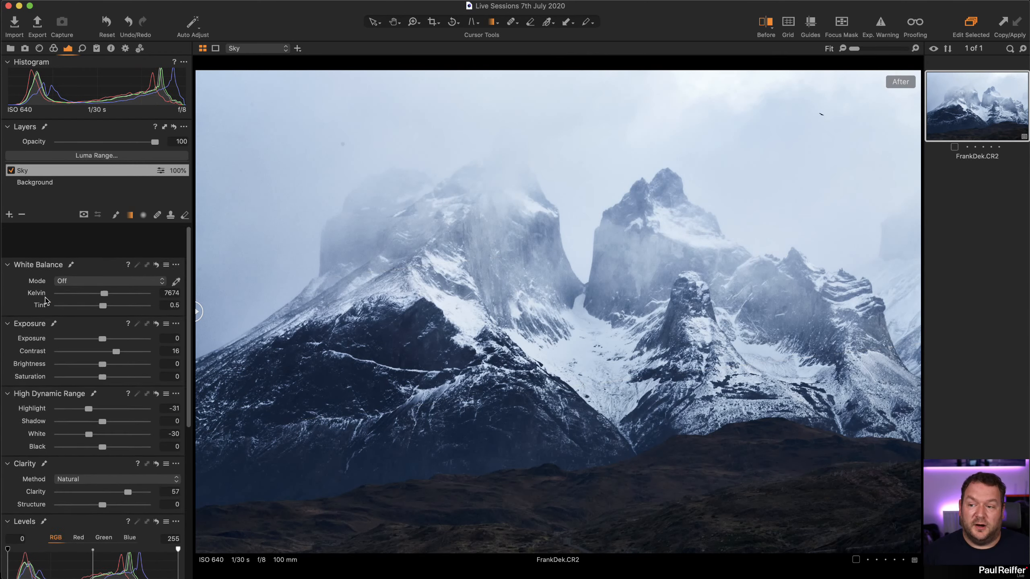
{"action": "left_click", "coordinate": [9, 215]}
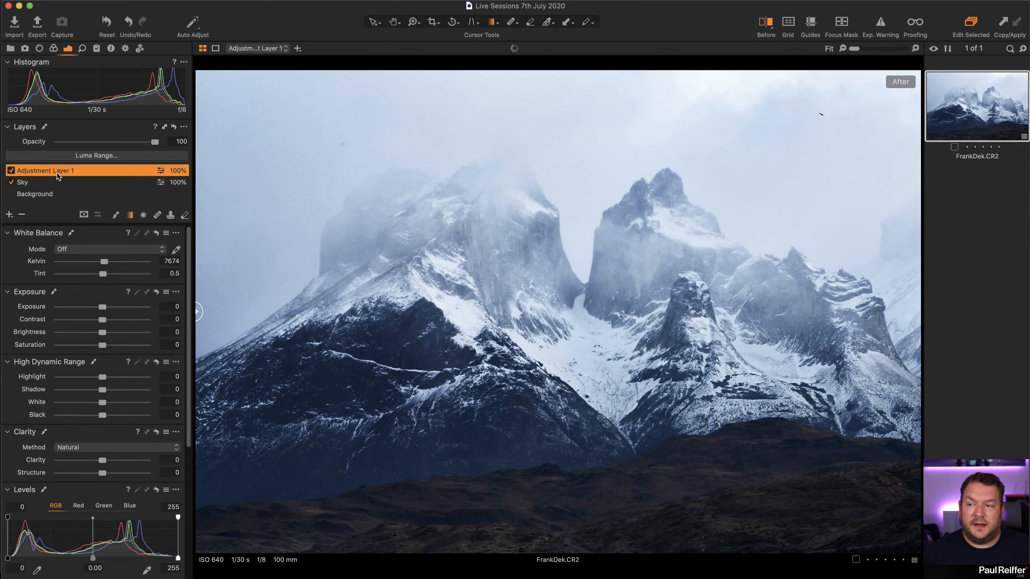
{"action": "double_click", "coordinate": [59, 173]}
{"action": "type", "text": "Sky Details"}
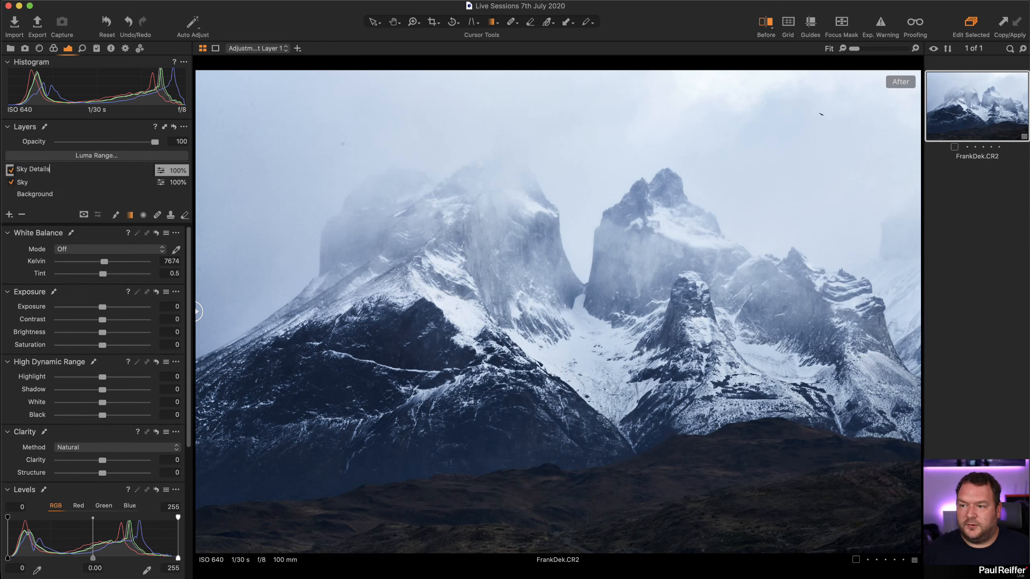
{"action": "key", "text": "Return"}
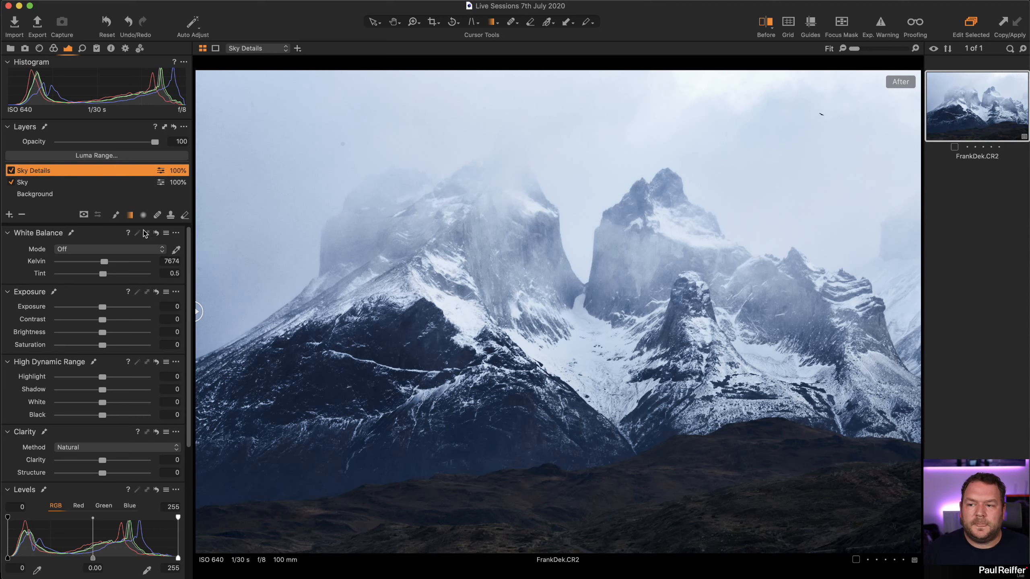
- Draw a linear gradient mask on Sky Details from the upper sky to mid-mountain, and check it against the Sky layer's mask
{"action": "left_click_drag", "start_coordinate": [558, 142], "coordinate": [555, 346]}
{"action": "key", "text": "m"}
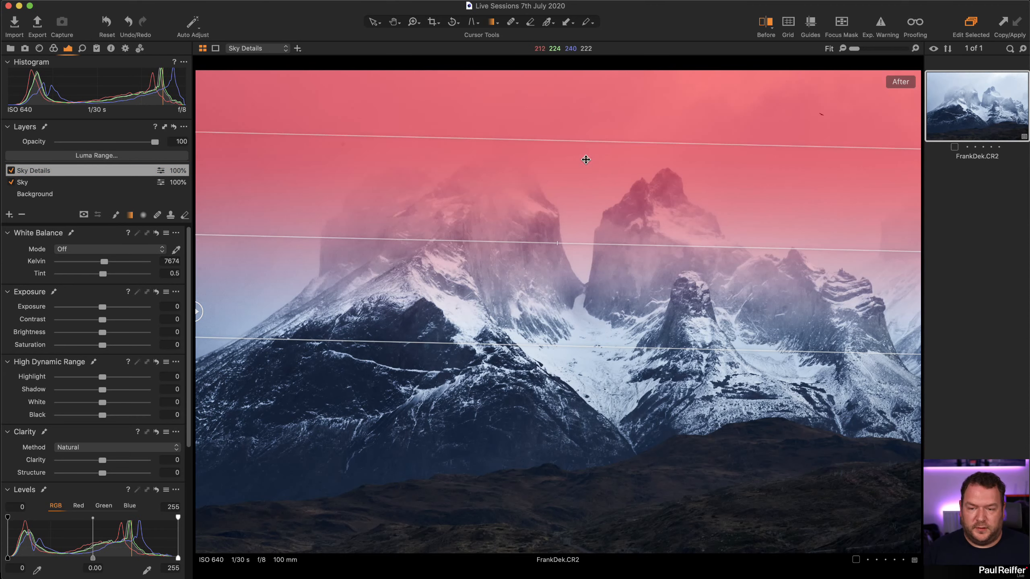
{"action": "left_click", "coordinate": [51, 182]}
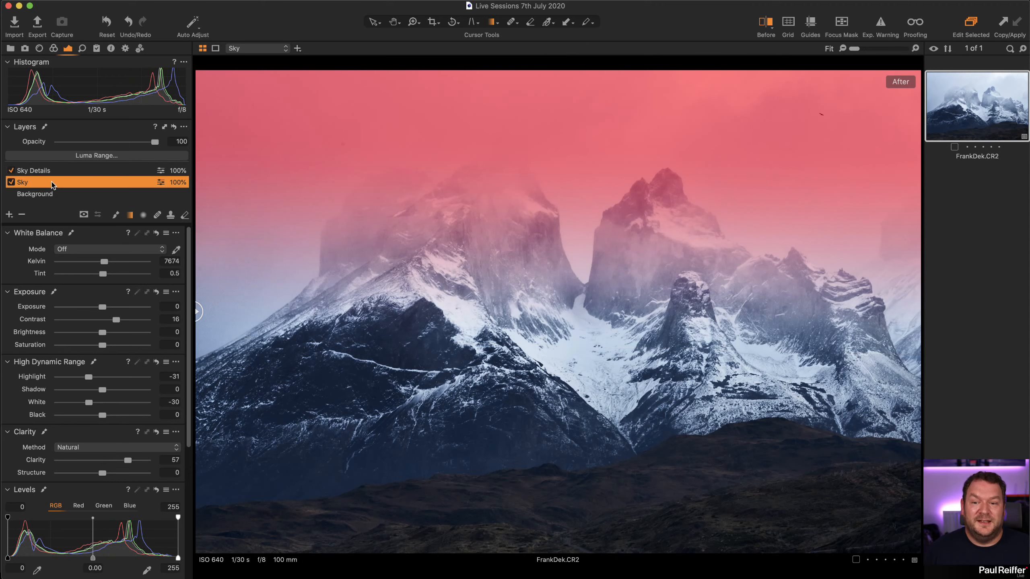
- On the Sky Details layer, set Highlight to -58 and White to -48
{"action": "left_click", "coordinate": [56, 170]}
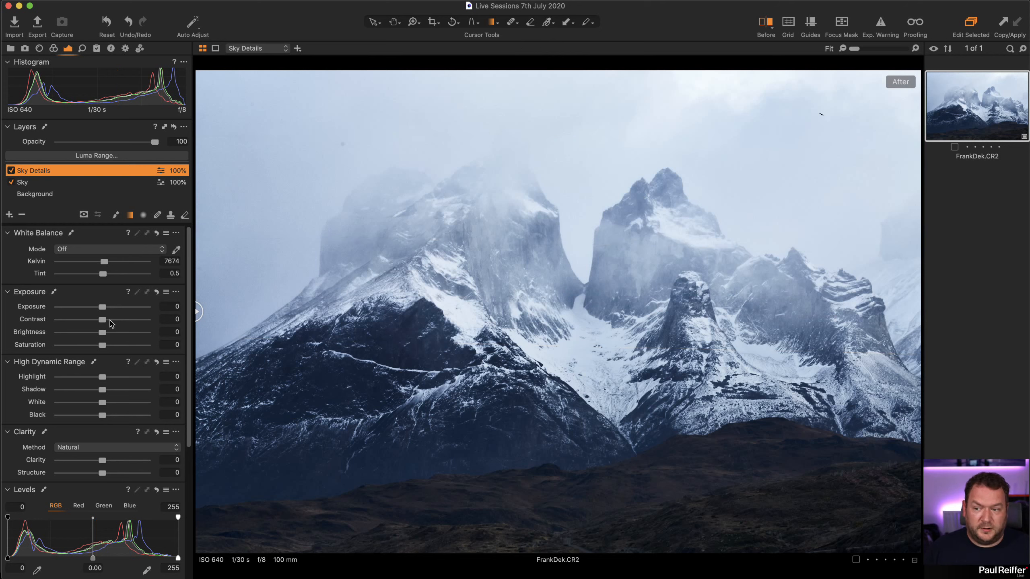
{"action": "left_click_drag", "start_coordinate": [101, 377], "coordinate": [64, 377]}
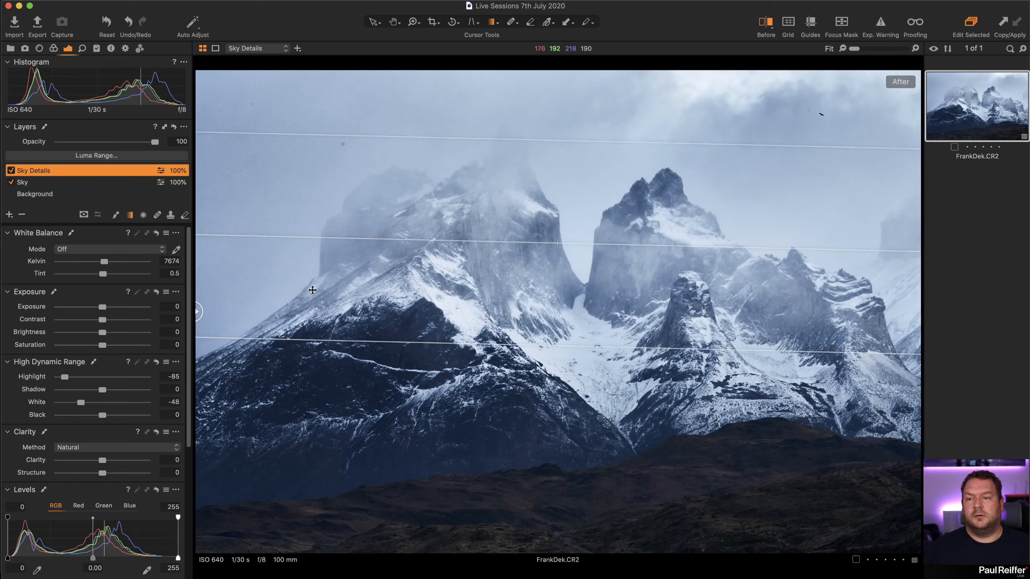
{"action": "left_click_drag", "start_coordinate": [64, 377], "coordinate": [81, 379]}
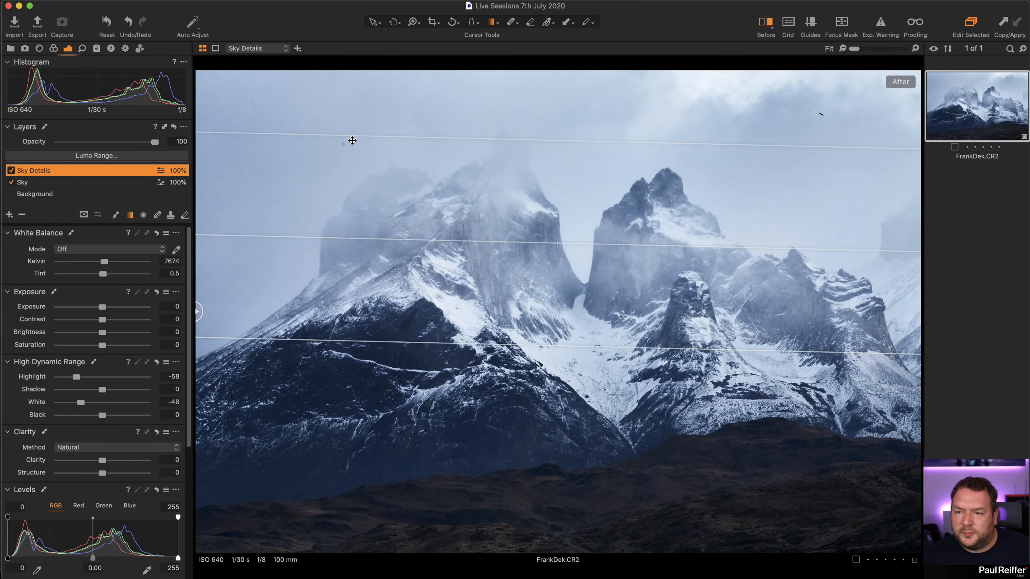
- Remove the dust spot in the sky above the left peak with the Remove Spot tool
{"action": "left_click", "coordinate": [512, 22]}
{"action": "left_click", "coordinate": [512, 37]}
{"action": "left_click", "coordinate": [510, 28]}
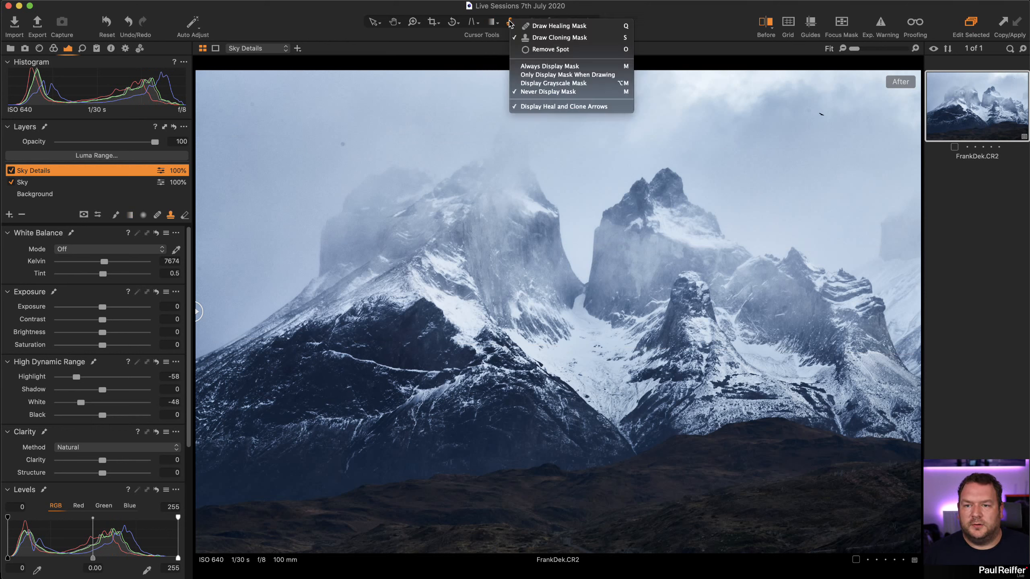
{"action": "left_click", "coordinate": [519, 49]}
{"action": "left_click", "coordinate": [343, 145]}
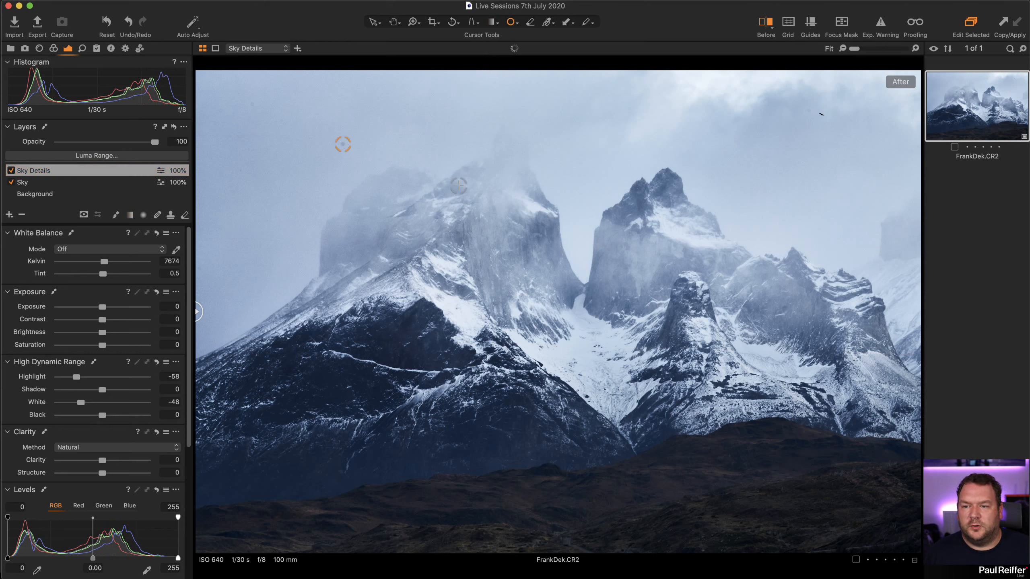
{"action": "left_click", "coordinate": [808, 109]}
{"action": "key", "text": "v"}
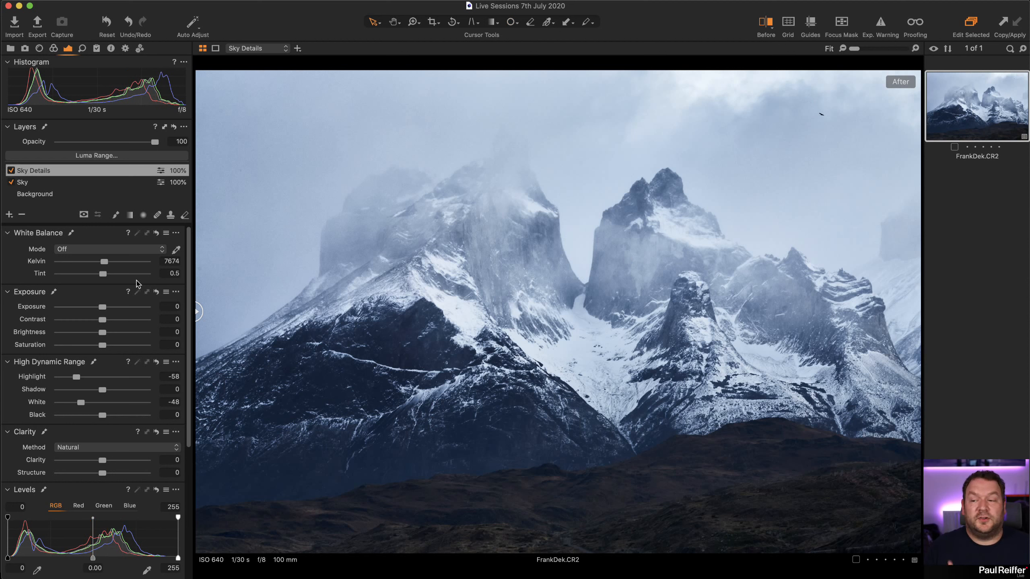
- Select the Background layer and compare the finished mountain photo with its unedited version
{"action": "left_click", "coordinate": [41, 194]}
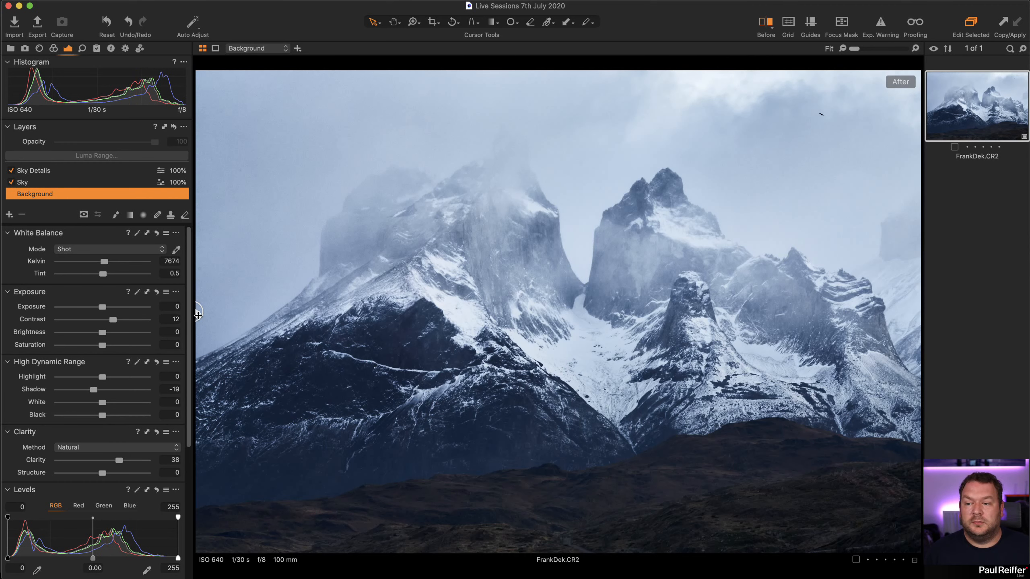
{"action": "left_click_drag", "start_coordinate": [198, 312], "coordinate": [998, 381]}
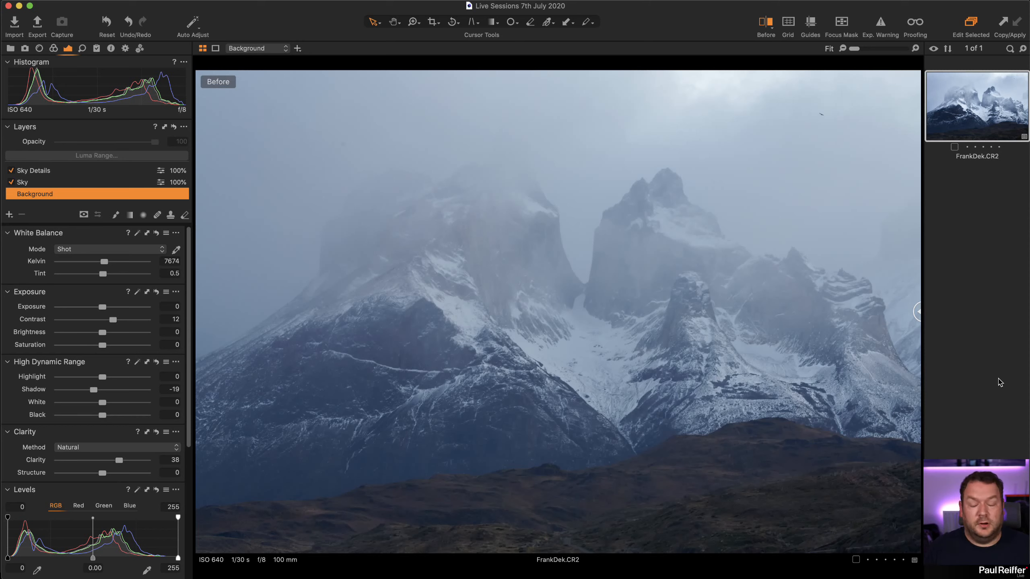
{"action": "left_click_drag", "start_coordinate": [999, 381], "coordinate": [41, 401]}
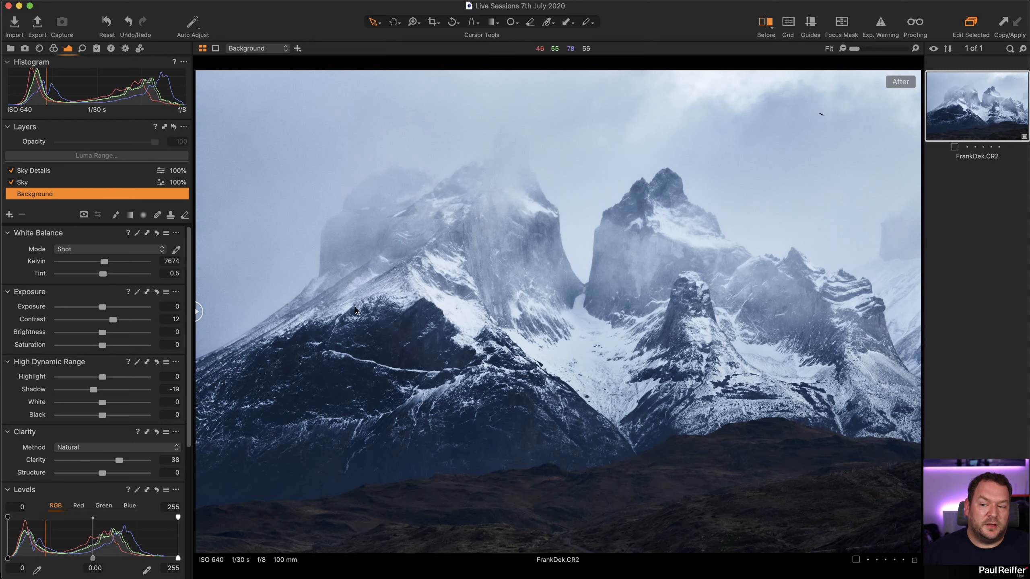
- Review the lighthouse photo in its collection and return to the mountain photo's adjustments
{"action": "left_click", "coordinate": [10, 49]}
{"action": "left_click", "coordinate": [49, 181]}
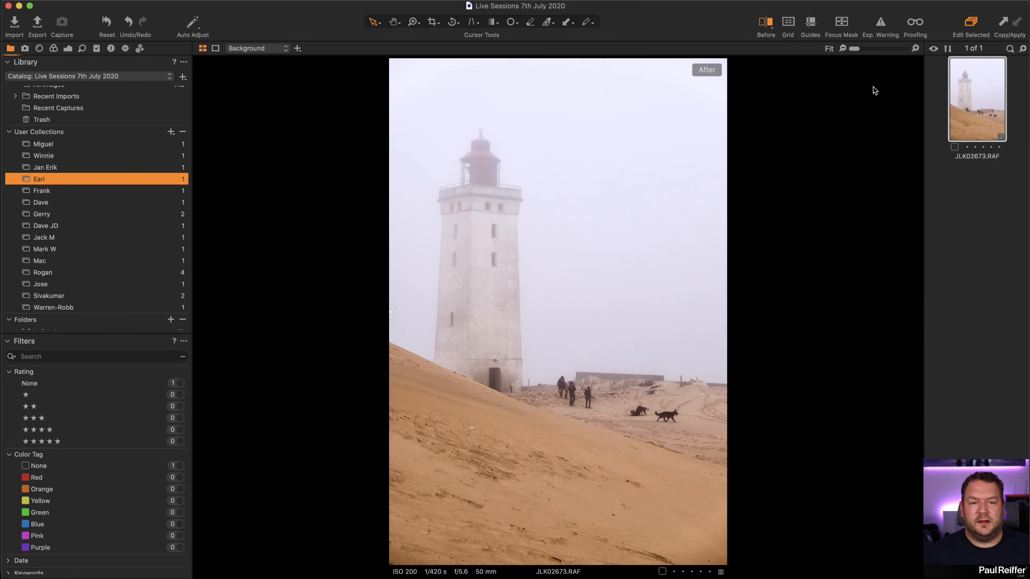
{"action": "left_click", "coordinate": [66, 192]}
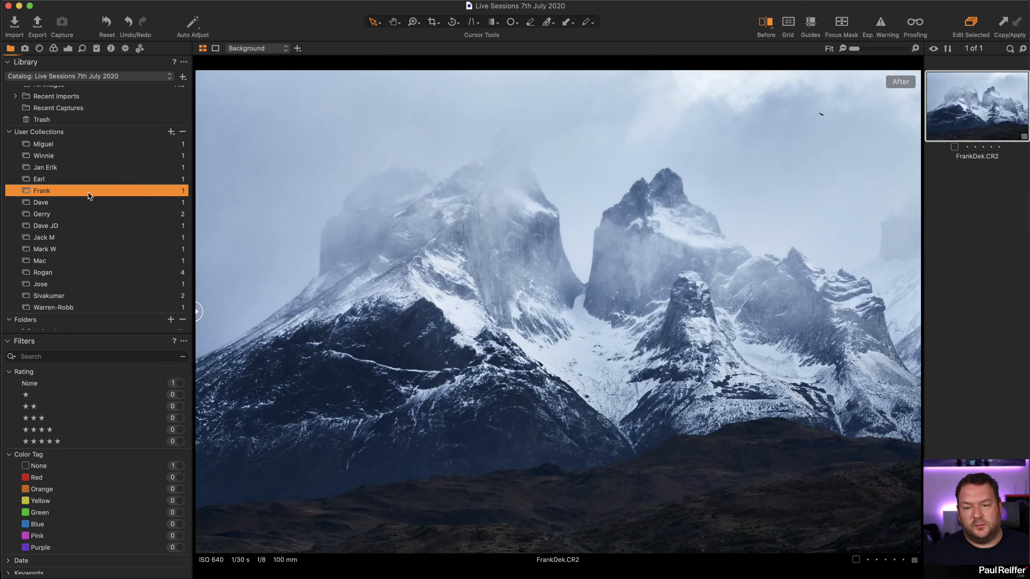
{"action": "left_click", "coordinate": [67, 49]}
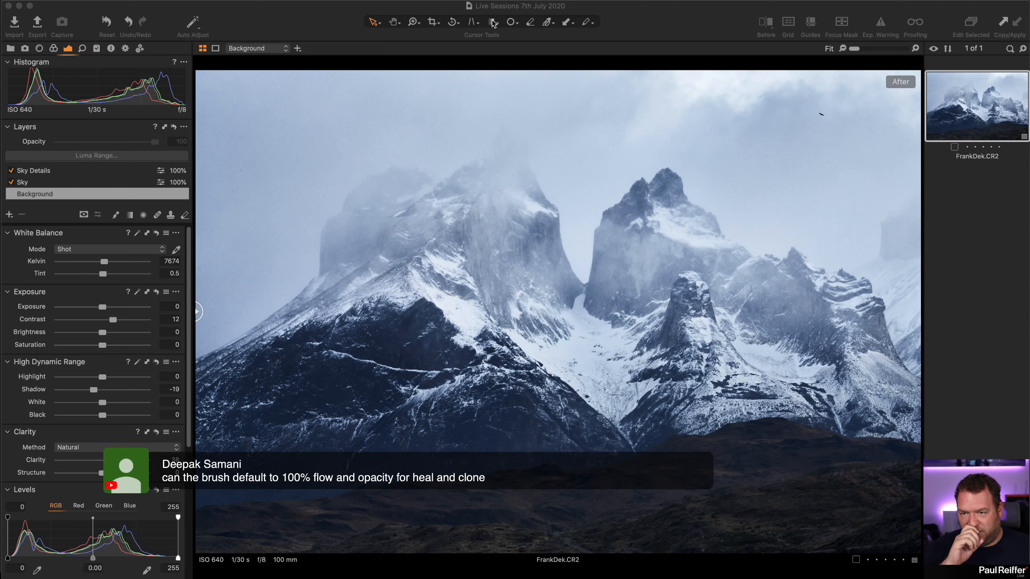
- Inspect the brush settings of the Draw Healing Mask and Draw Mask tools
{"action": "left_click", "coordinate": [513, 22]}
{"action": "left_click", "coordinate": [525, 30]}
{"action": "right_click", "coordinate": [398, 166]}
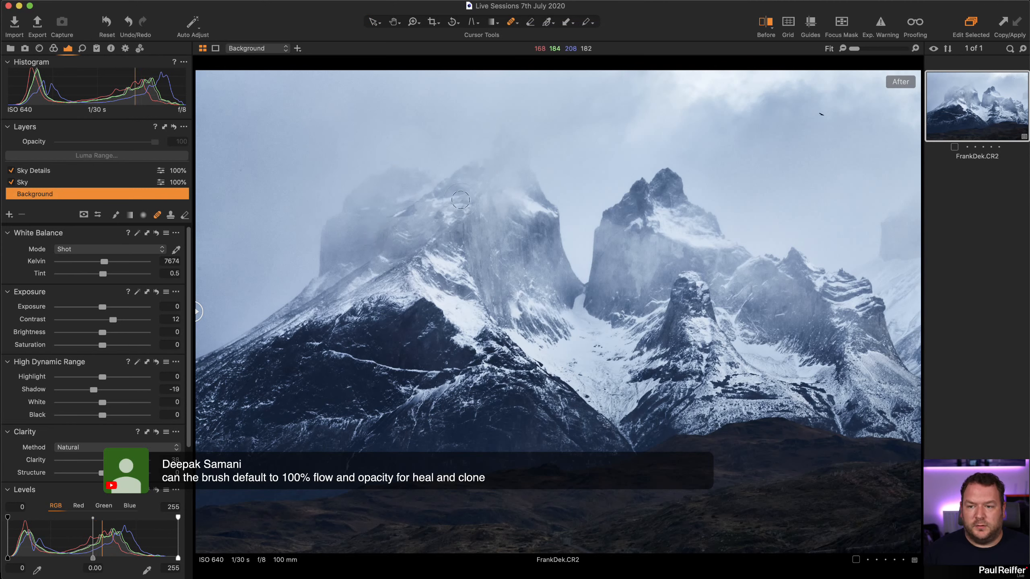
{"action": "right_click", "coordinate": [460, 199]}
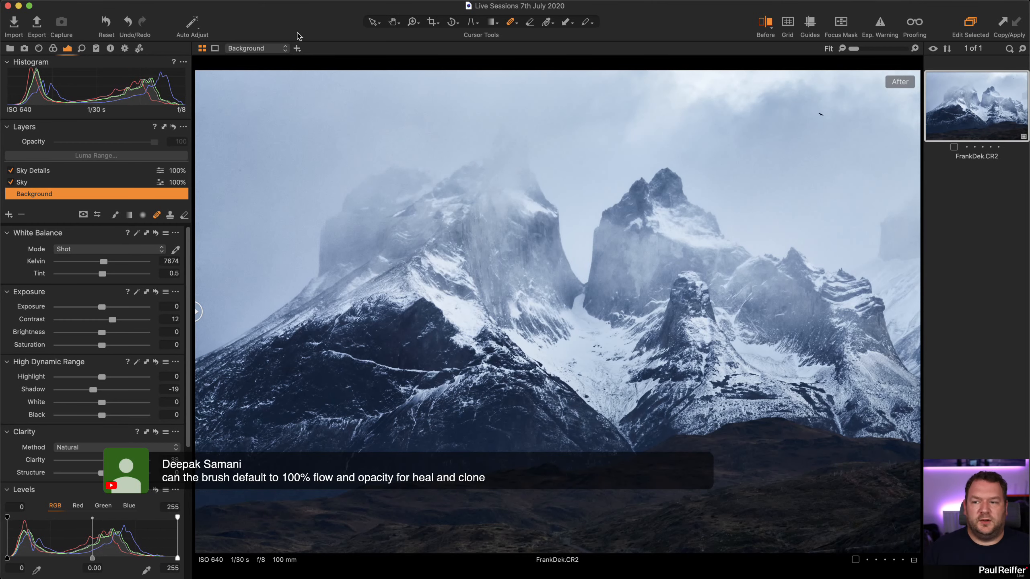
{"action": "left_click", "coordinate": [116, 215]}
{"action": "right_click", "coordinate": [422, 220]}
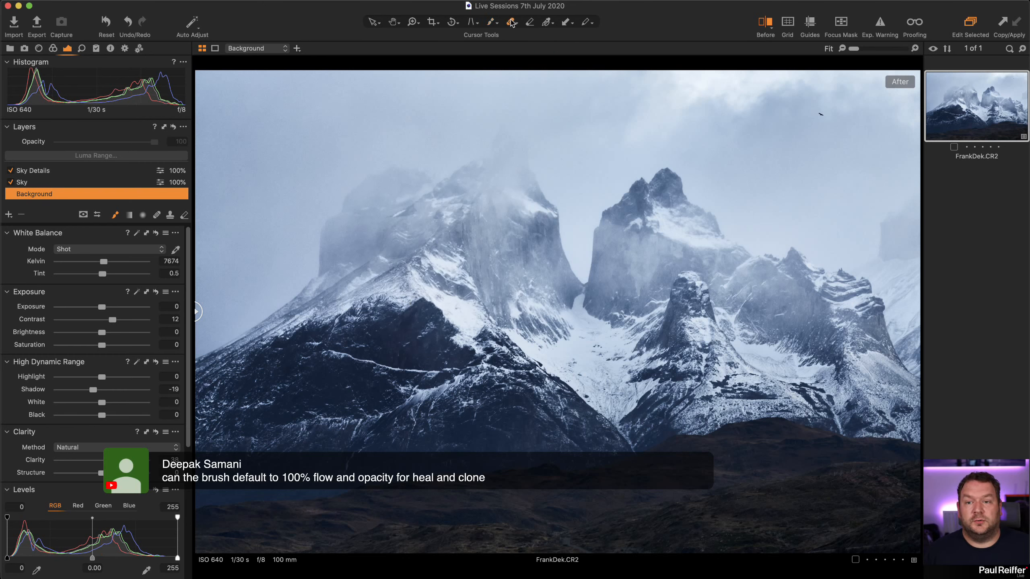
- In the Heal Brush Settings, turn off Link all Brushes and set Opacity to 100
{"action": "right_click", "coordinate": [489, 116]}
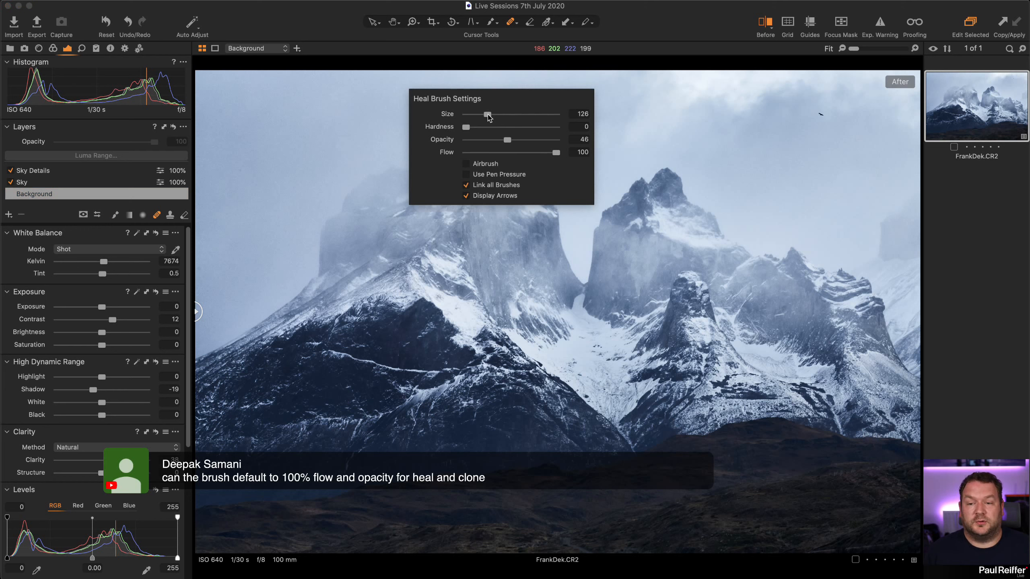
{"action": "right_click", "coordinate": [507, 141]}
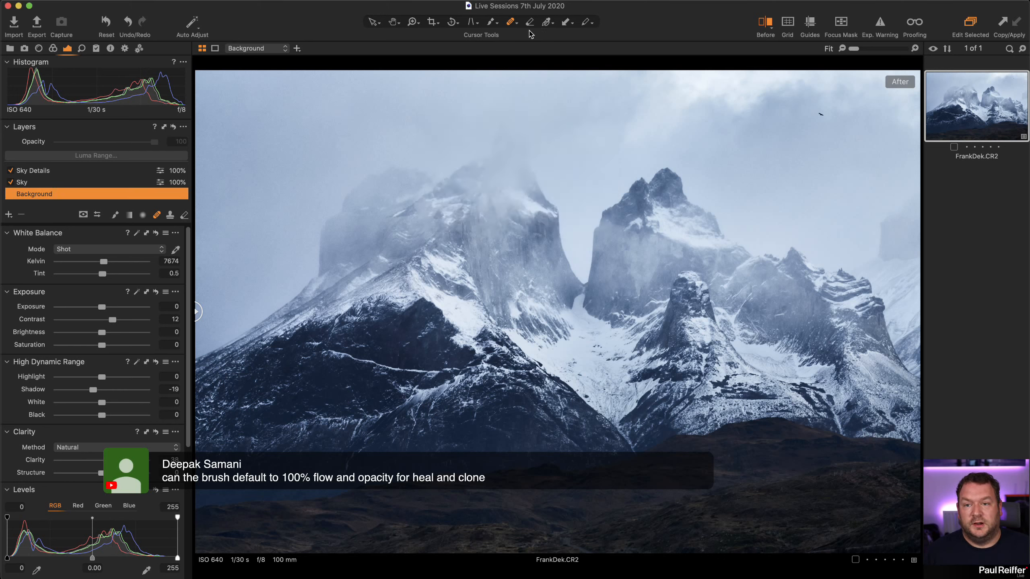
{"action": "right_click", "coordinate": [500, 118]}
{"action": "left_click_drag", "start_coordinate": [520, 141], "coordinate": [575, 139]}
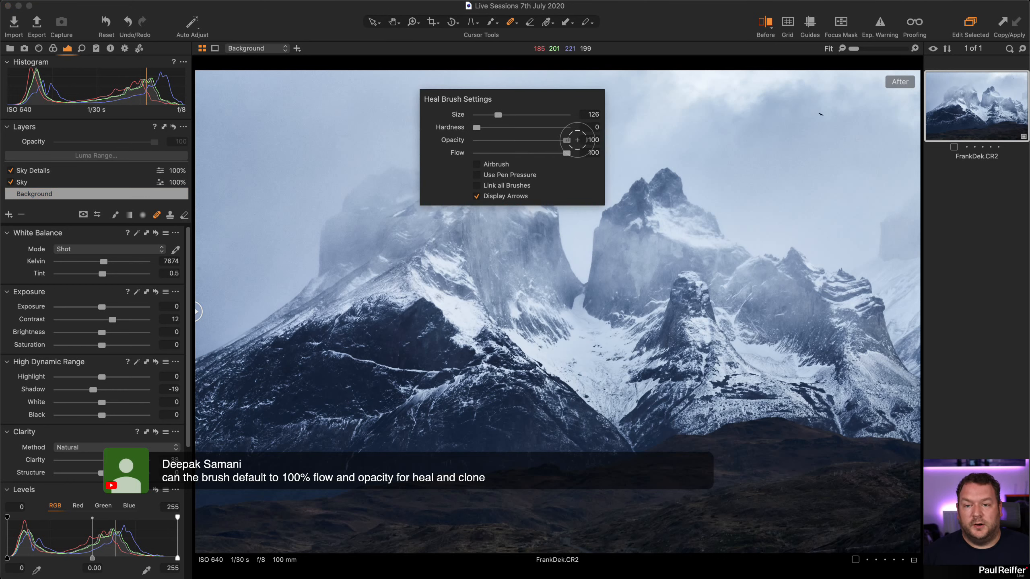
- Set the Draw Mask brush's Opacity to 32
{"action": "left_click", "coordinate": [115, 215]}
{"action": "right_click", "coordinate": [315, 205]}
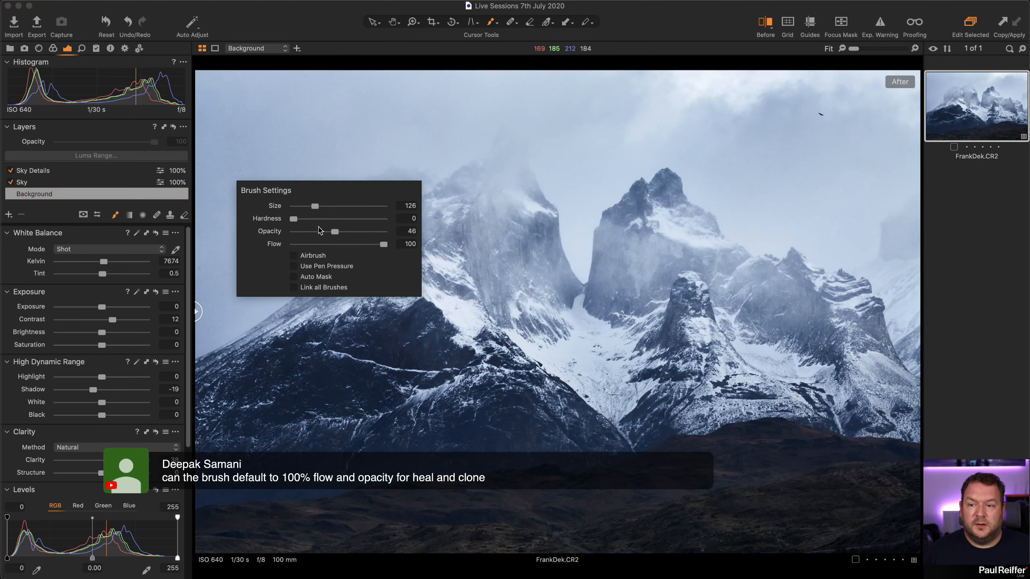
{"action": "left_click_drag", "start_coordinate": [334, 231], "coordinate": [321, 231]}
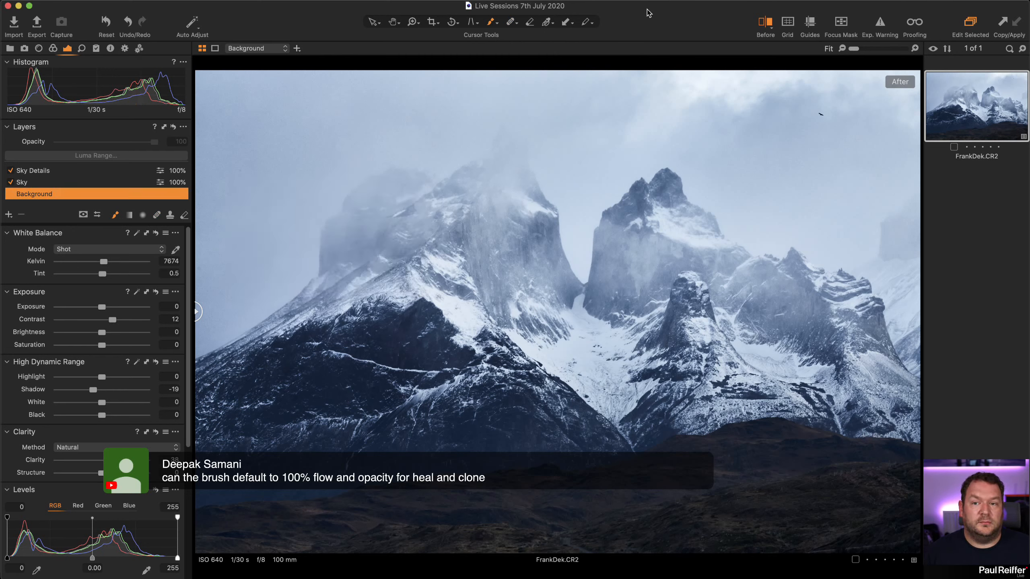
- Switch to the Draw Cloning Mask tool and raise its brush opacity
{"action": "left_click", "coordinate": [494, 23]}
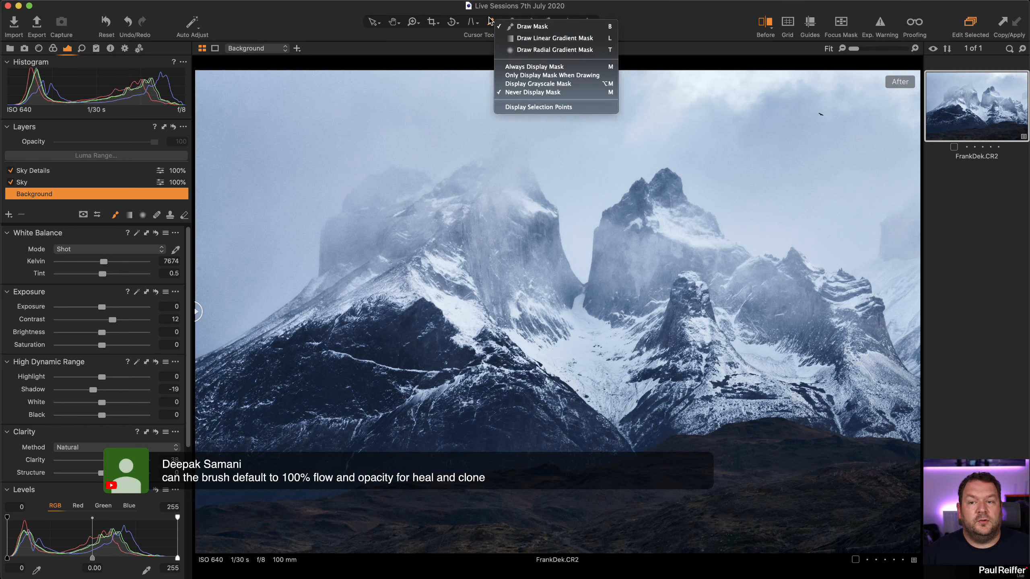
{"action": "left_click", "coordinate": [511, 23]}
{"action": "left_click", "coordinate": [534, 37]}
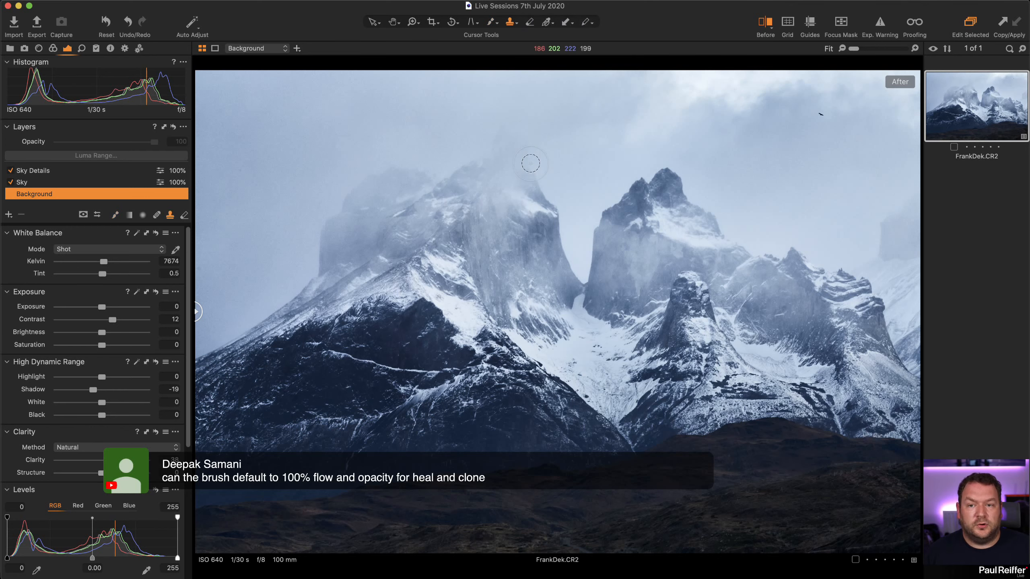
{"action": "right_click", "coordinate": [546, 154]}
{"action": "left_click_drag", "start_coordinate": [566, 179], "coordinate": [588, 179]}
- Check the separate opacity settings of the healing brush and the Draw Mask brush
{"action": "left_click", "coordinate": [511, 23]}
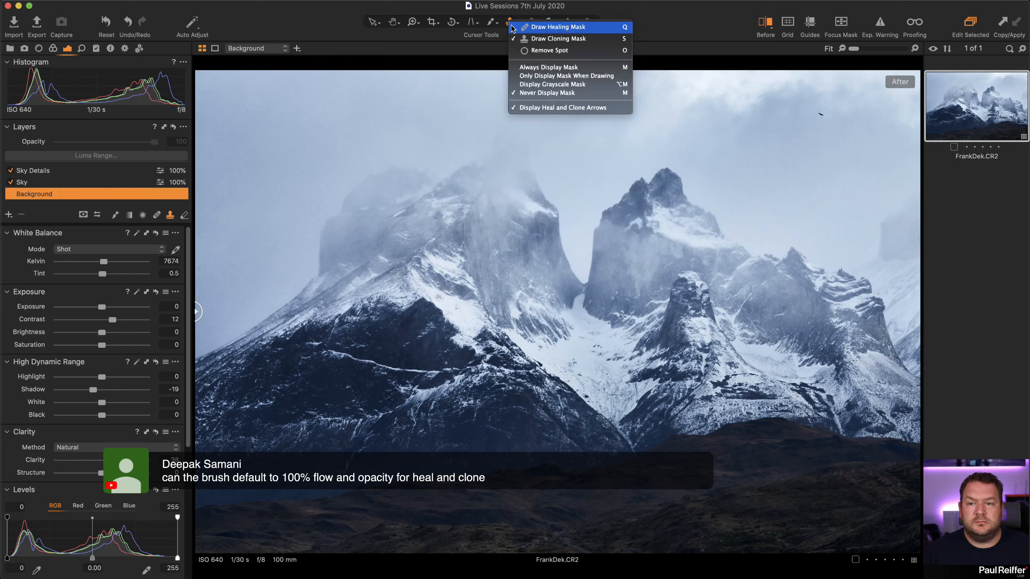
{"action": "right_click", "coordinate": [508, 147]}
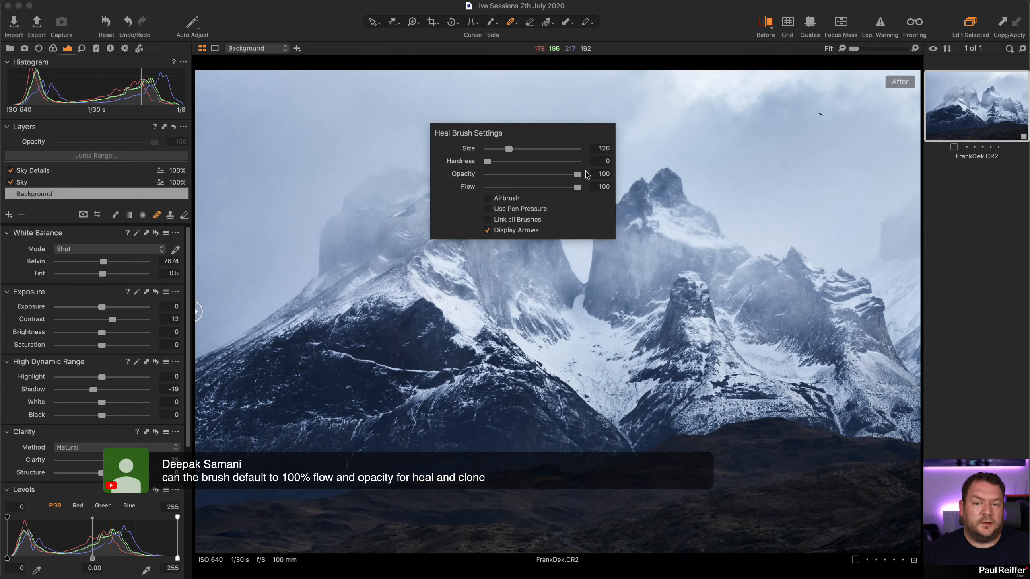
{"action": "left_click", "coordinate": [491, 22]}
{"action": "right_click", "coordinate": [482, 122]}
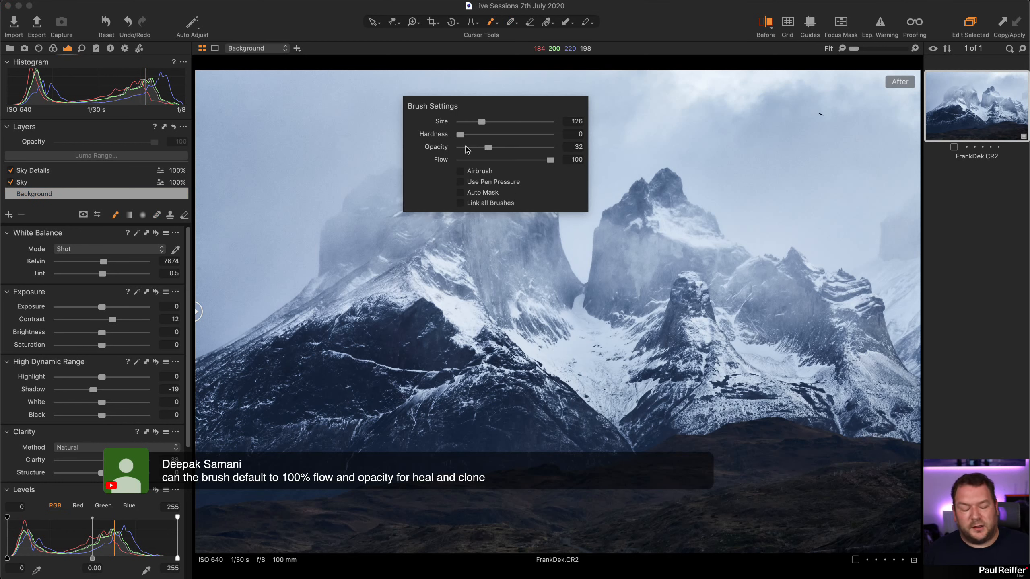